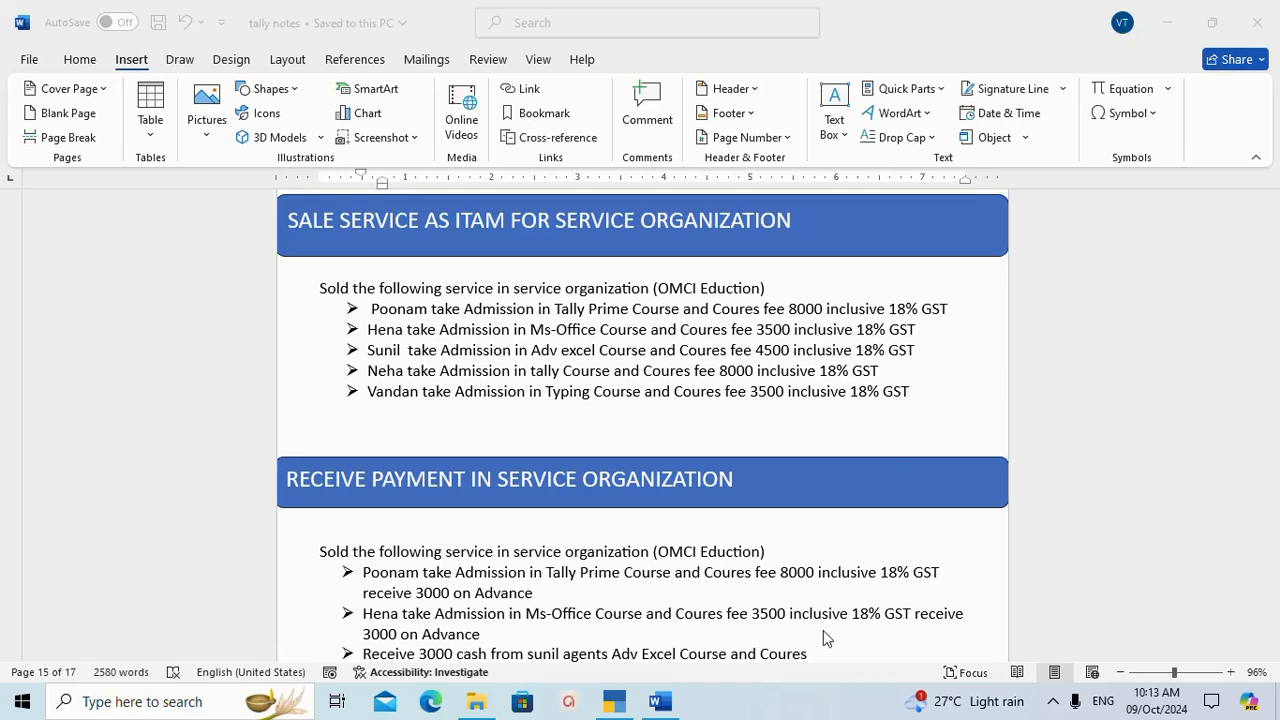
Switch to TallyPrime and start a new ledger, entering the name of the first student in the notes.
{"action": "left_click", "coordinate": [616, 703]}
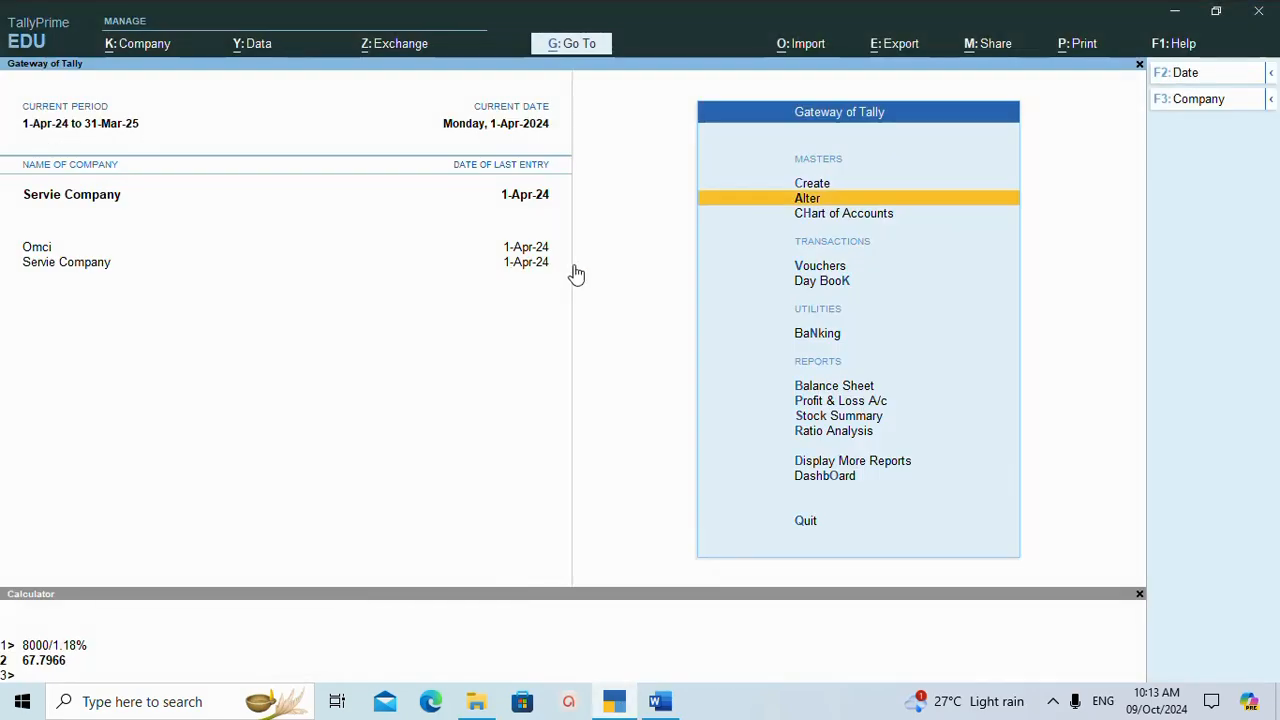
{"action": "key", "text": "Up"}
{"action": "key", "text": "Return"}
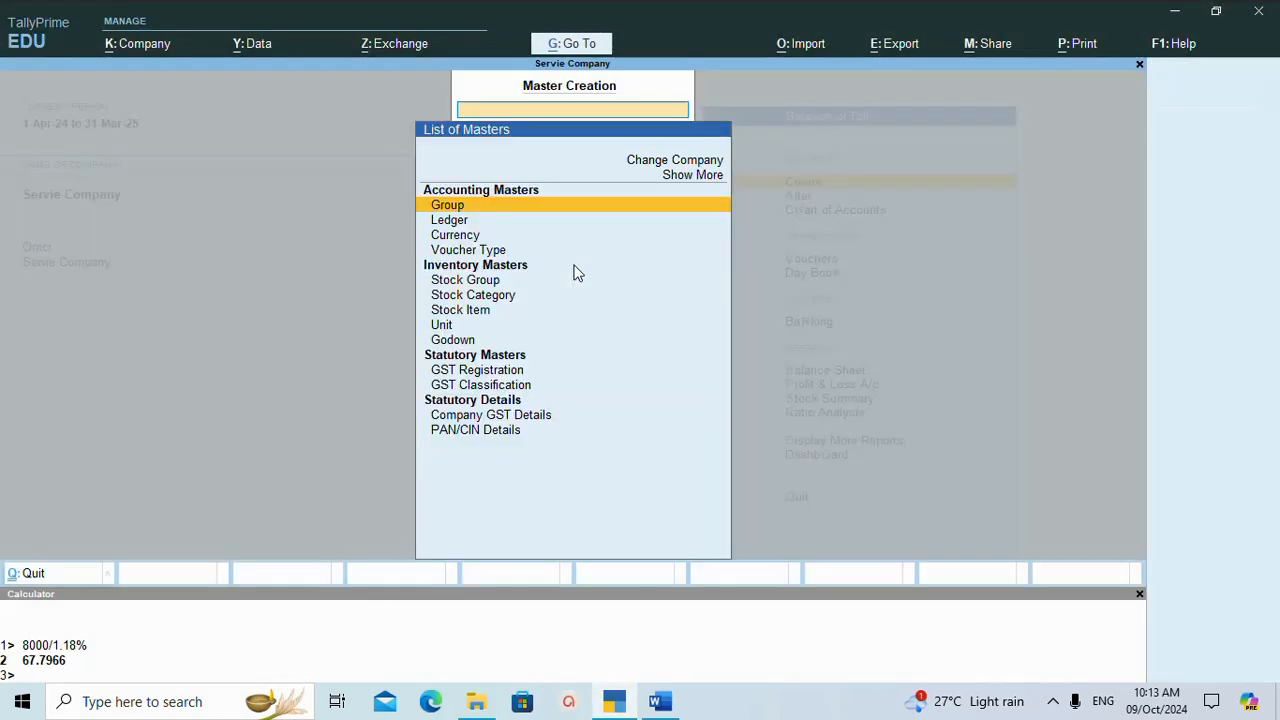
{"action": "key", "text": "Down"}
{"action": "key", "text": "Return"}
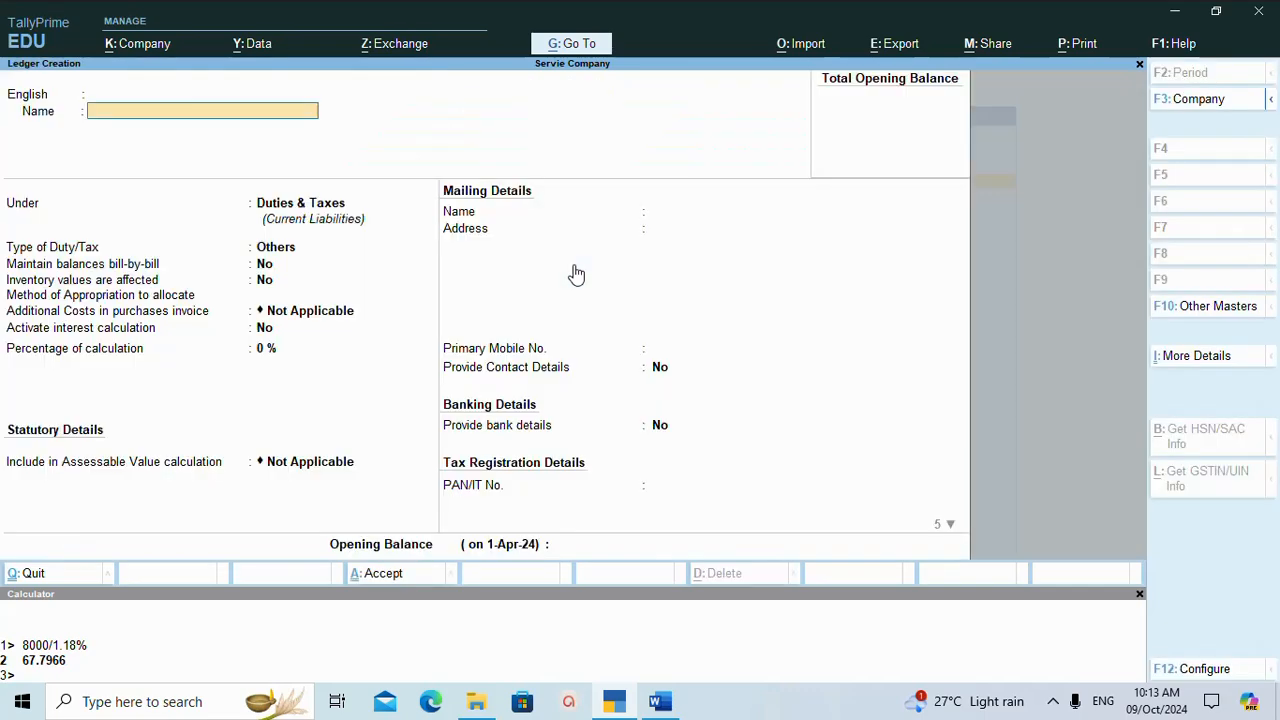
{"action": "type", "text": "Poonam"}
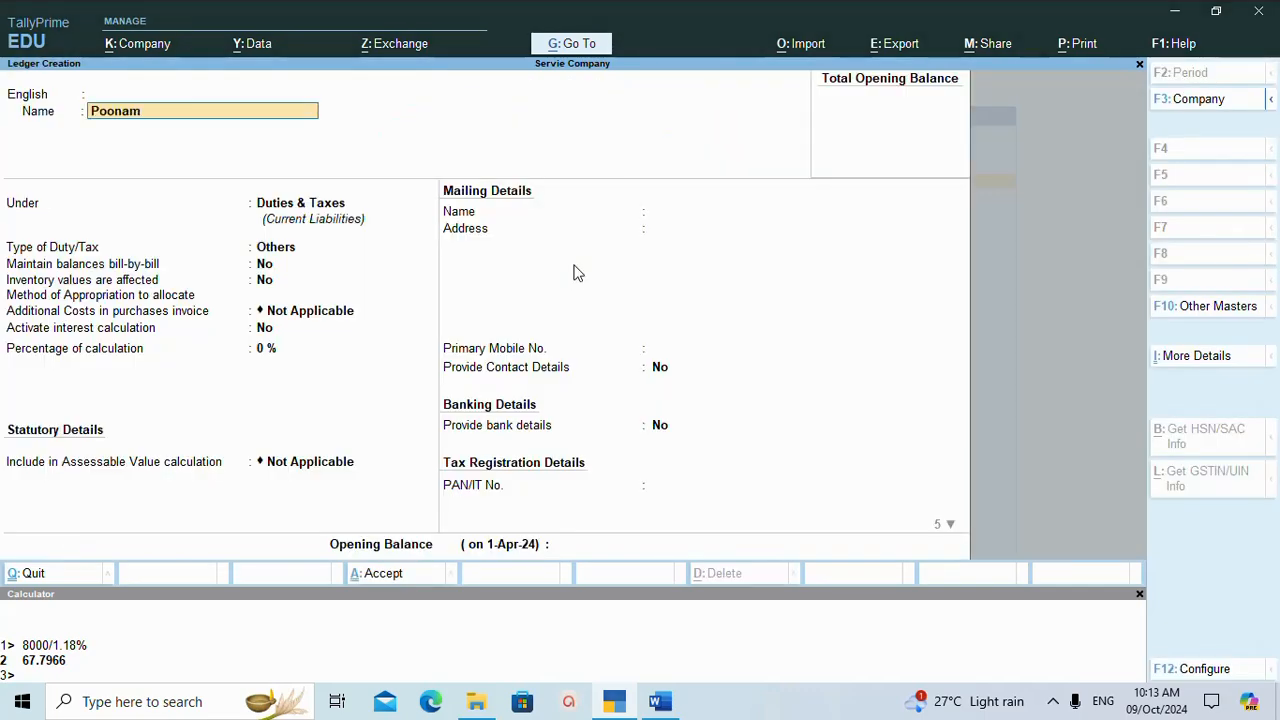
{"action": "key", "text": "Return"}
{"action": "key", "text": "Return"}
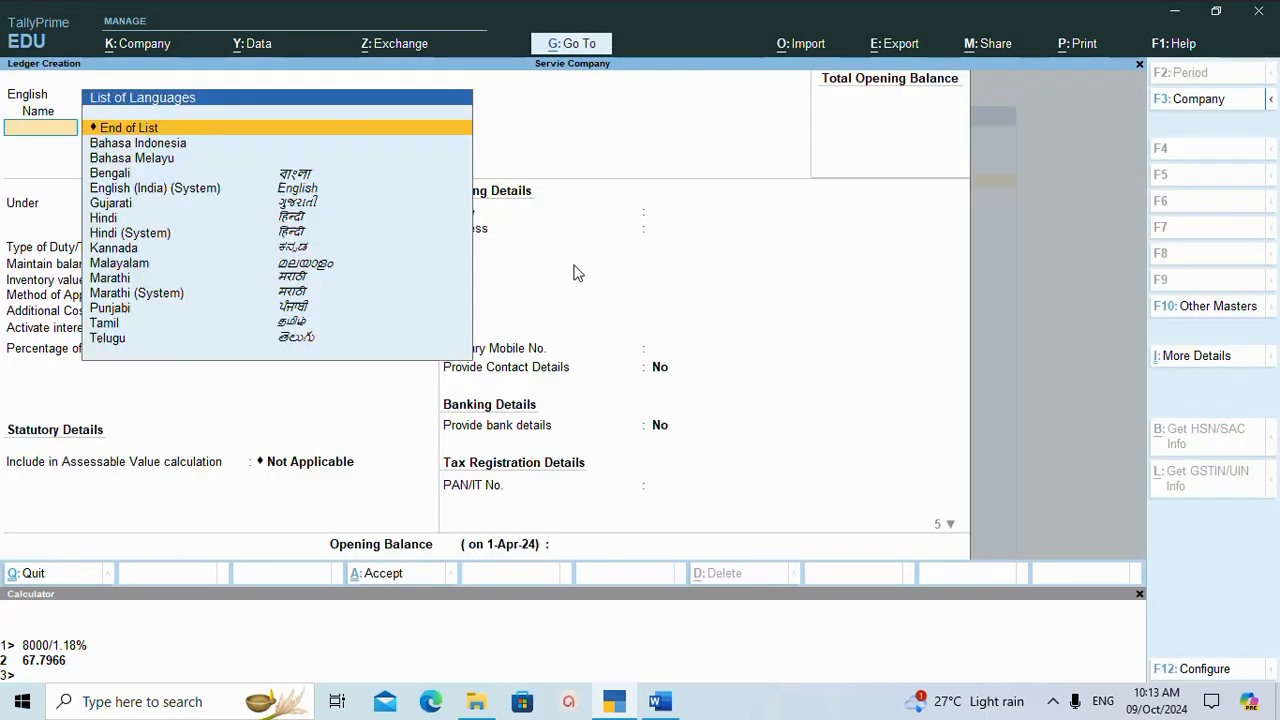
{"action": "key", "text": "Return"}
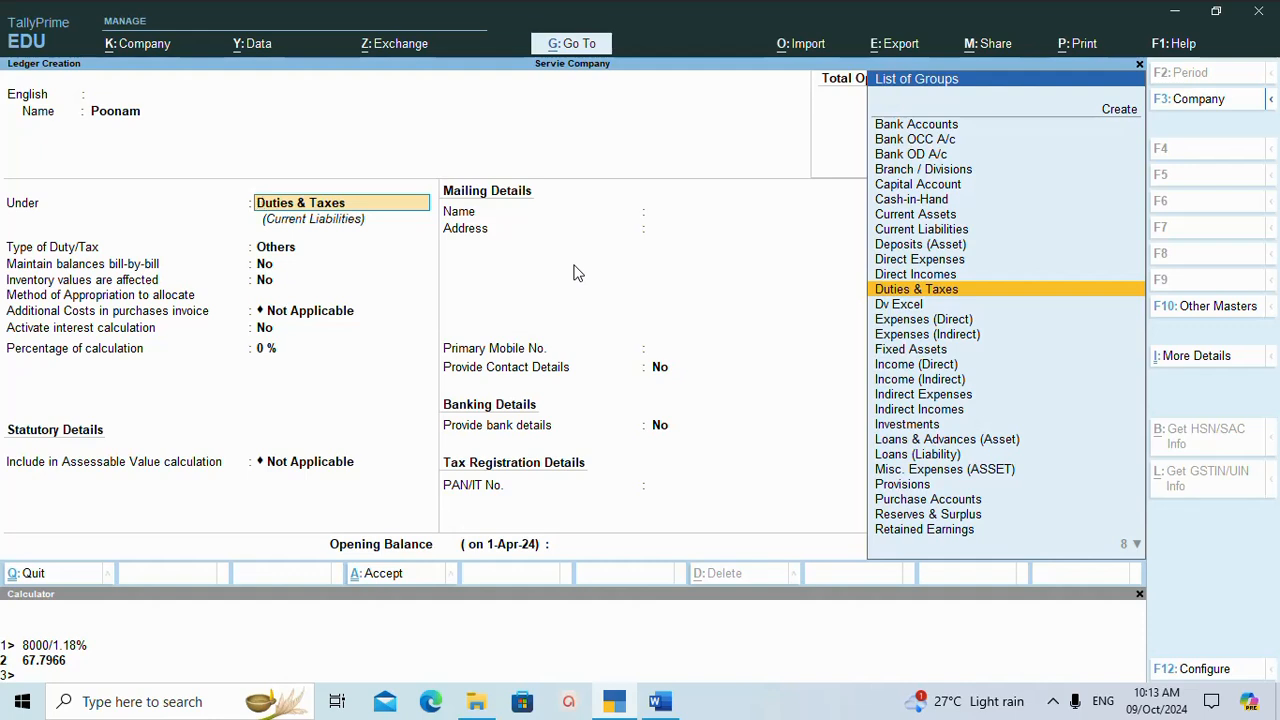
Start a new group from the ledger's parent group choice and name it Tally Prime.
{"action": "key", "text": "alt"}
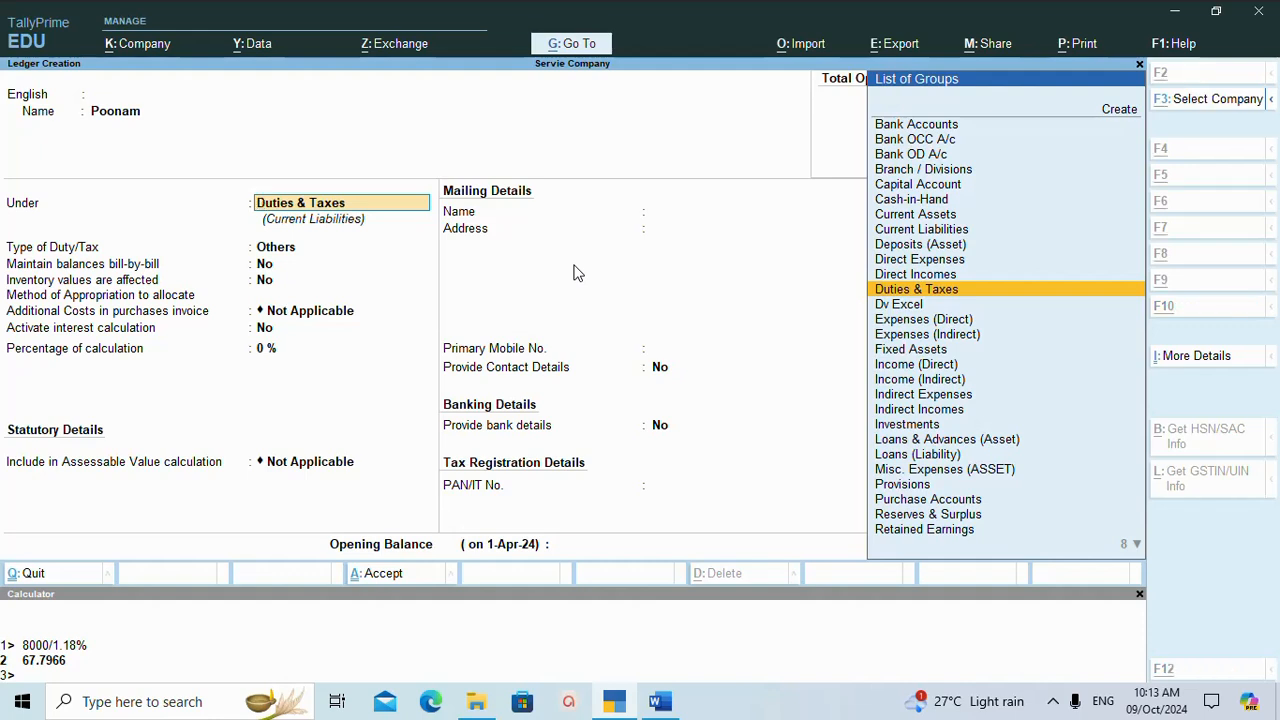
{"action": "key", "text": "alt+c"}
{"action": "type", "text": "Taaly"}
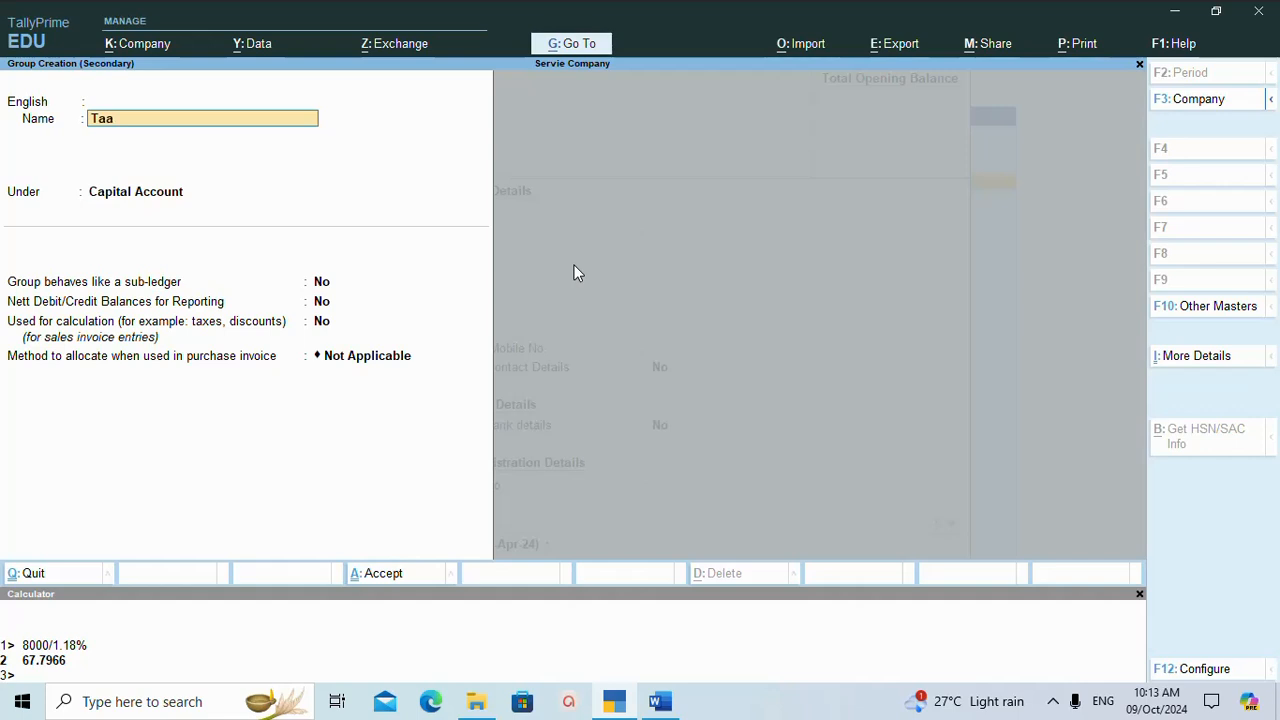
{"action": "key", "text": "BackSpace"}
{"action": "key", "text": "BackSpace"}
{"action": "key", "text": "BackSpace"}
{"action": "type", "text": "lly Prime"}
{"action": "key", "text": "Return"}
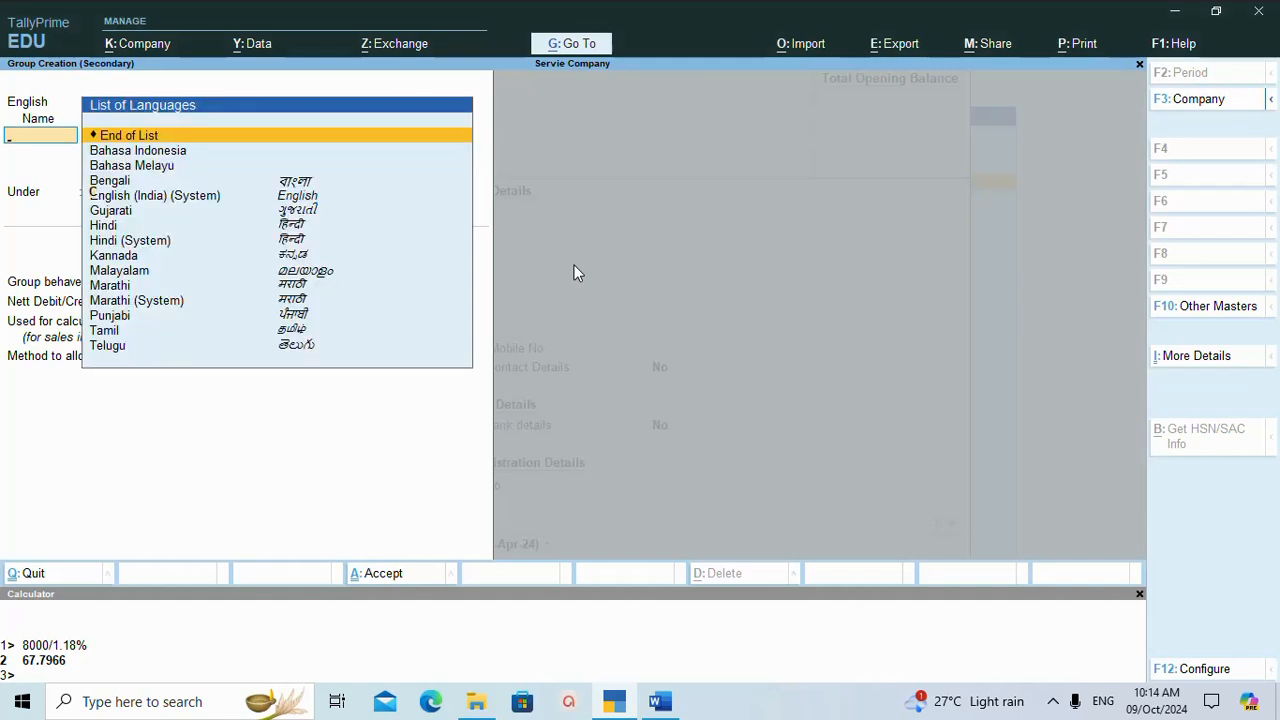
Place the Tally Prime group under Sundry Debtors, keep its remaining options at their defaults, and save it.
{"action": "key", "text": "Return"}
{"action": "type", "text": "Sun"}
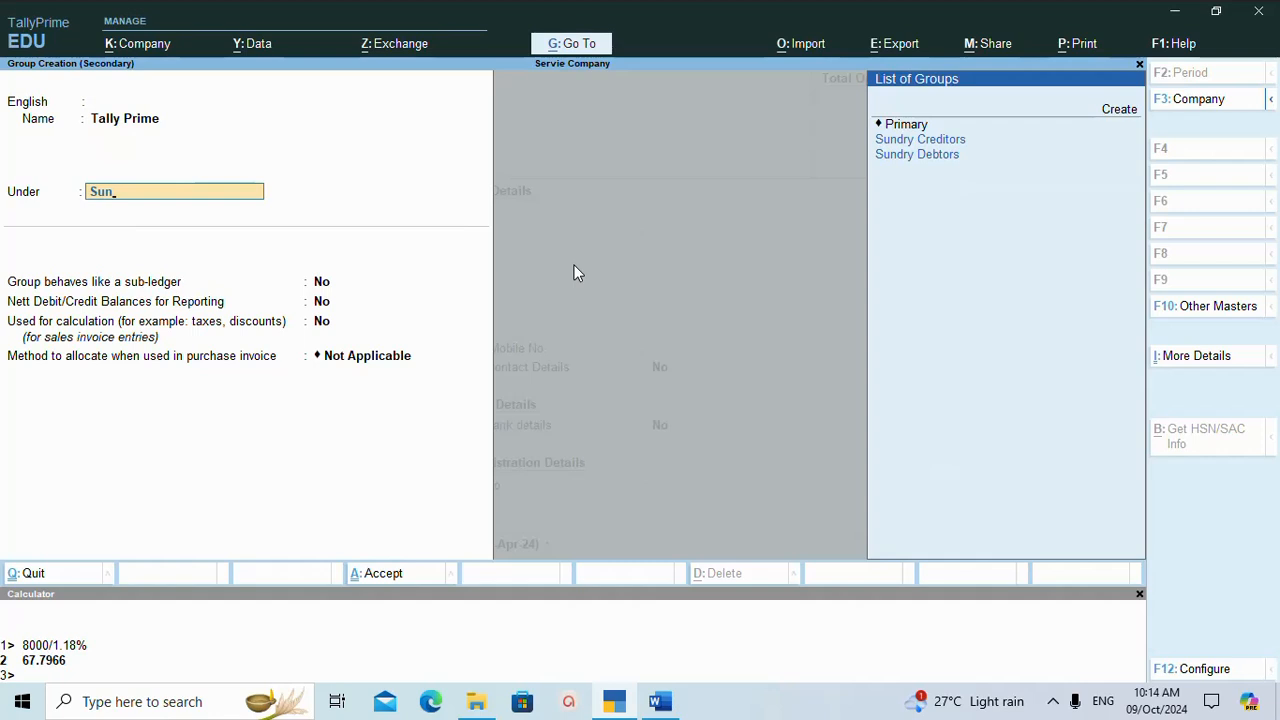
{"action": "key", "text": "Down"}
{"action": "key", "text": "Return"}
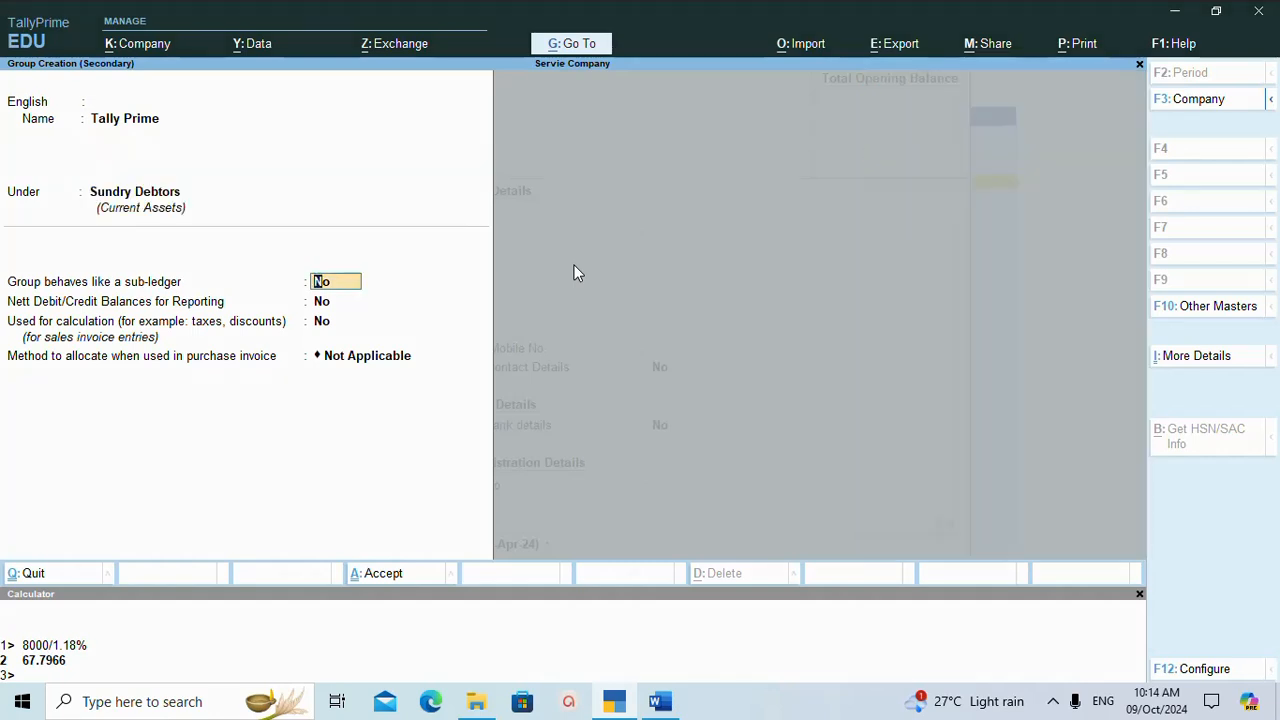
{"action": "key", "text": "Return"}
{"action": "key", "text": "Return"}
{"action": "key", "text": "Return"}
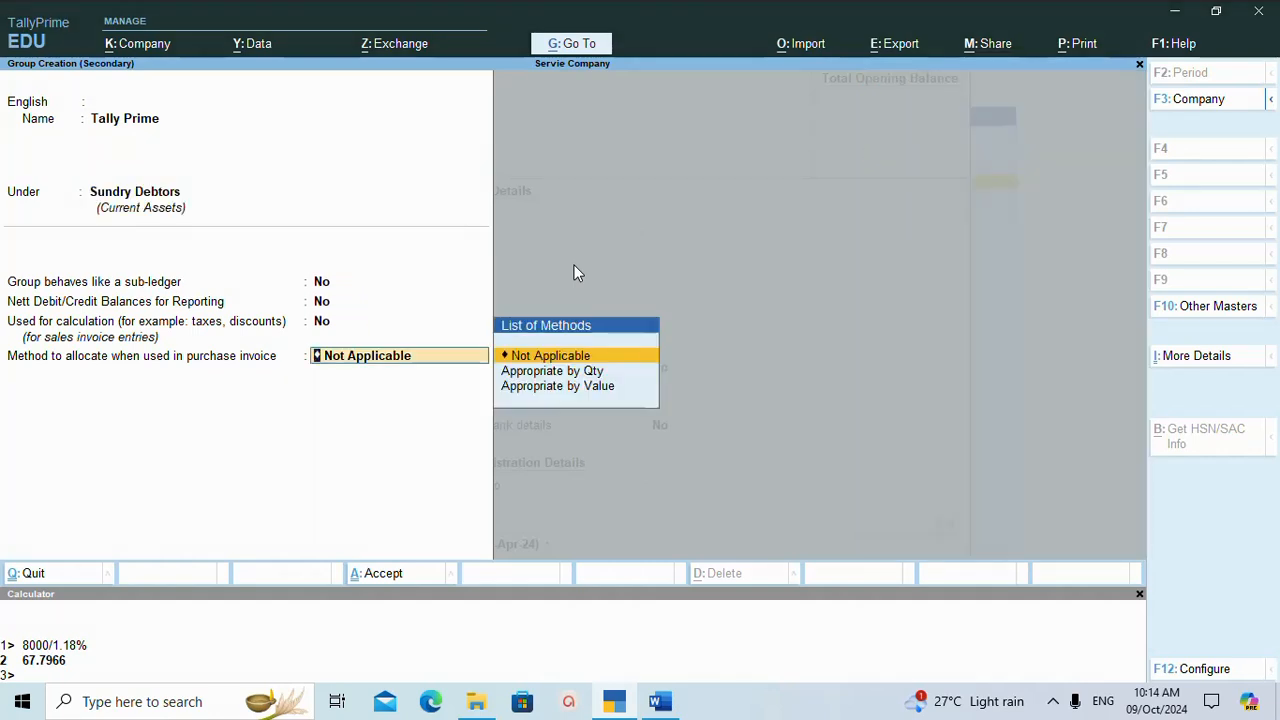
{"action": "key", "text": "ctrl"}
{"action": "key", "text": "ctrl+a"}
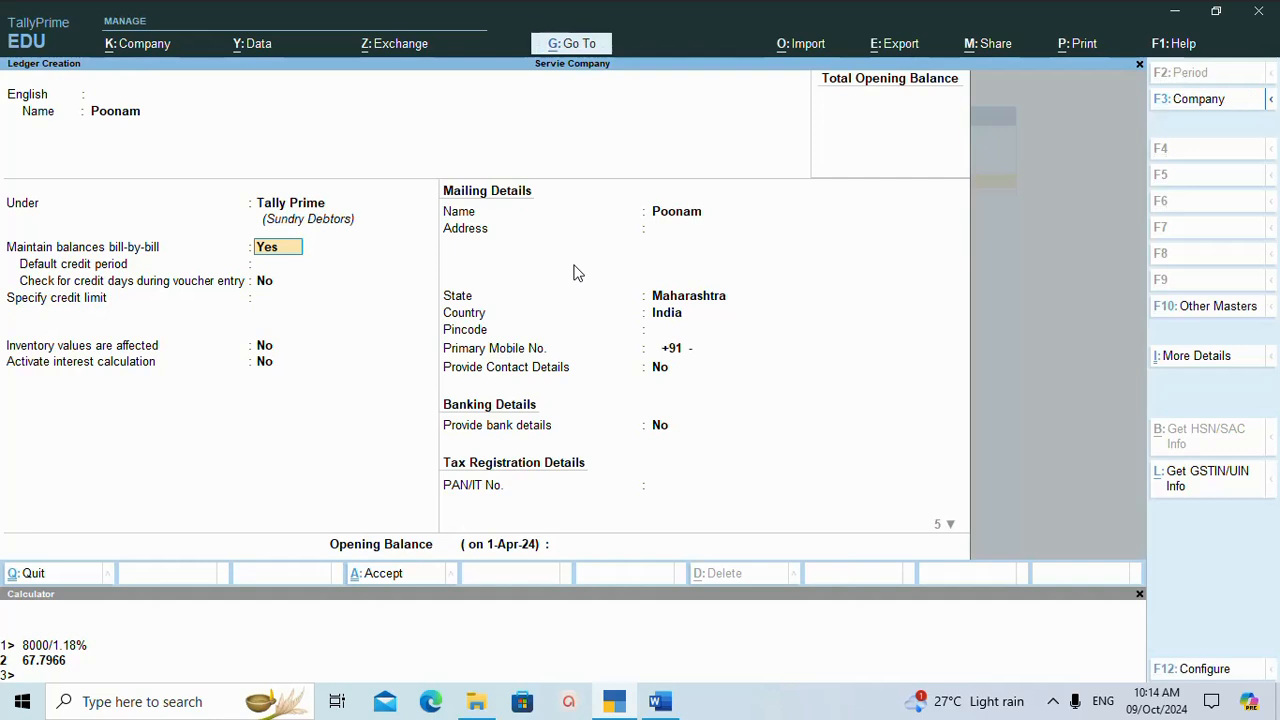
Keep bill-by-bill balances set to Yes and save the first student's ledger without a credit limit.
{"action": "key", "text": "Return"}
{"action": "key", "text": "Return"}
{"action": "key", "text": "Return"}
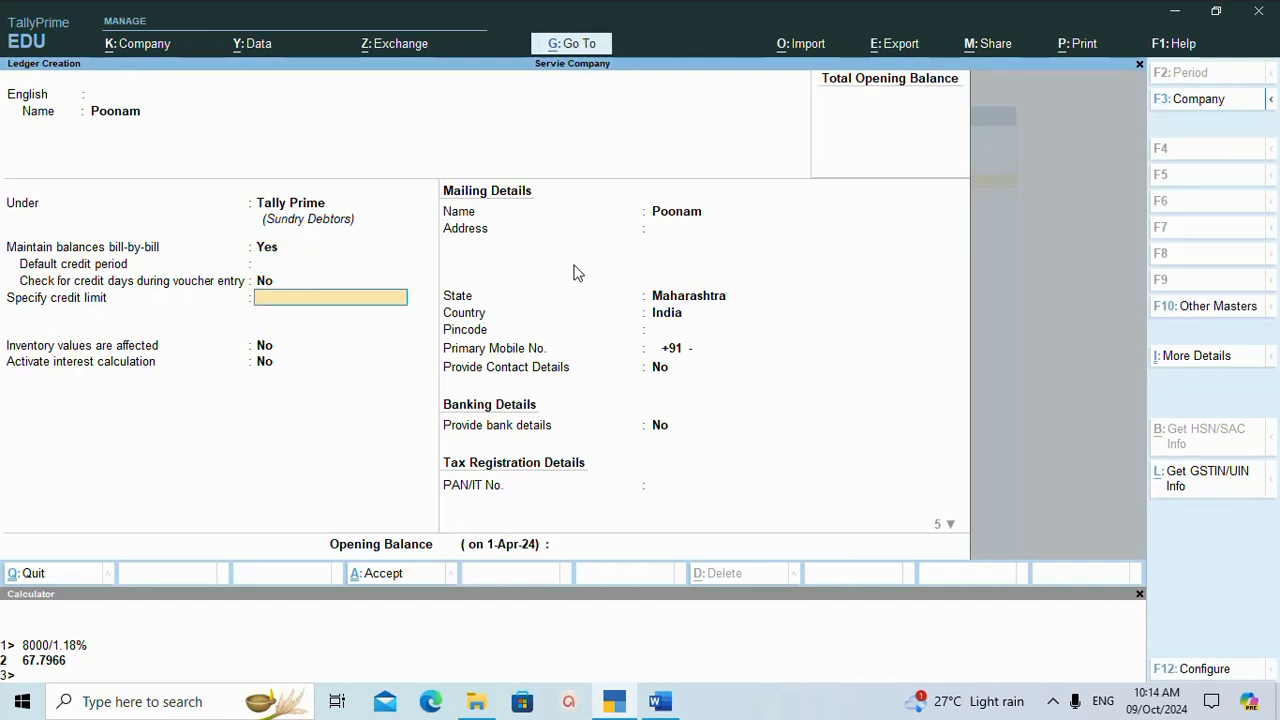
{"action": "key", "text": "ctrl"}
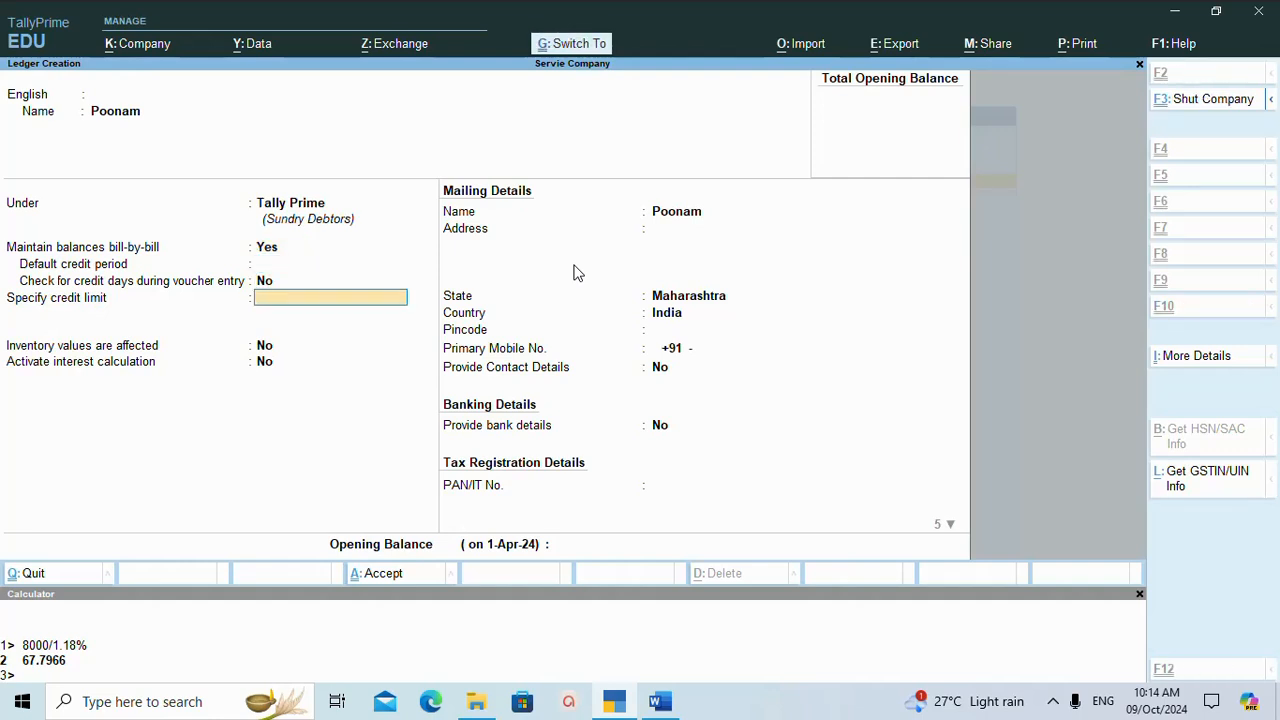
{"action": "key", "text": "ctrl+a"}
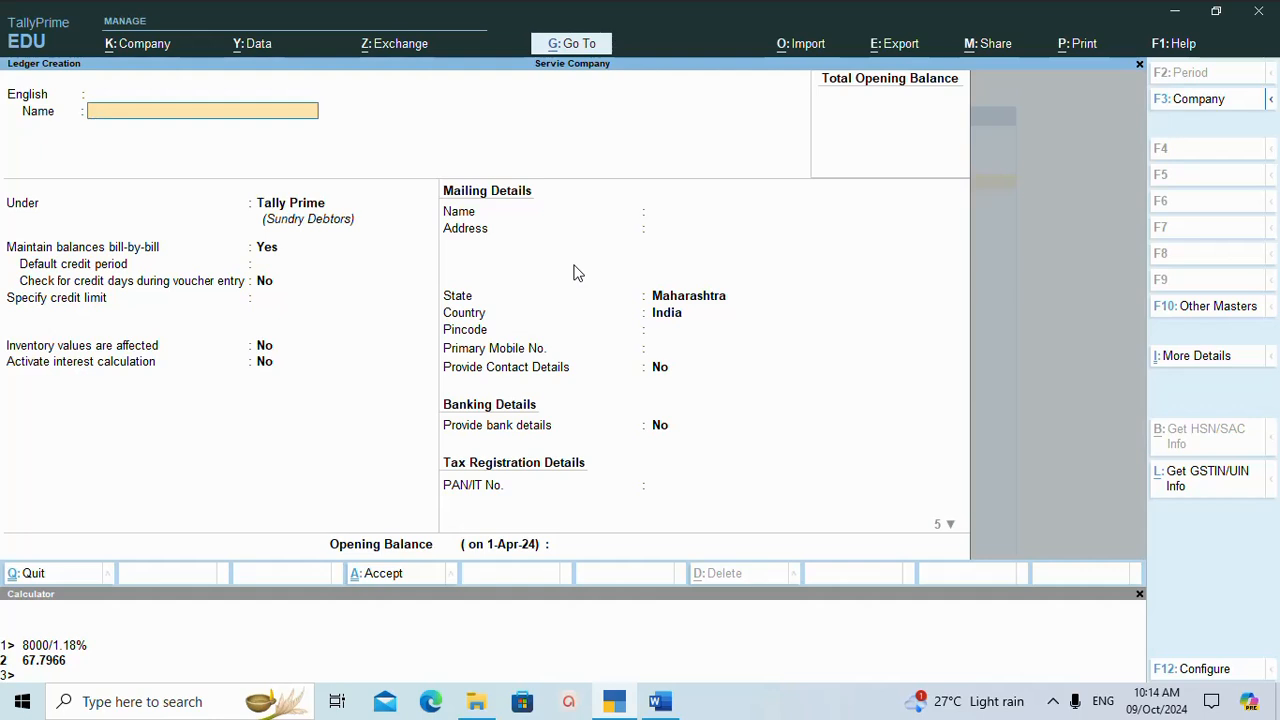
Name the new ledger after the student who joined the Ms-Office course.
{"action": "type", "text": "Hena"}
{"action": "key", "text": "Return"}
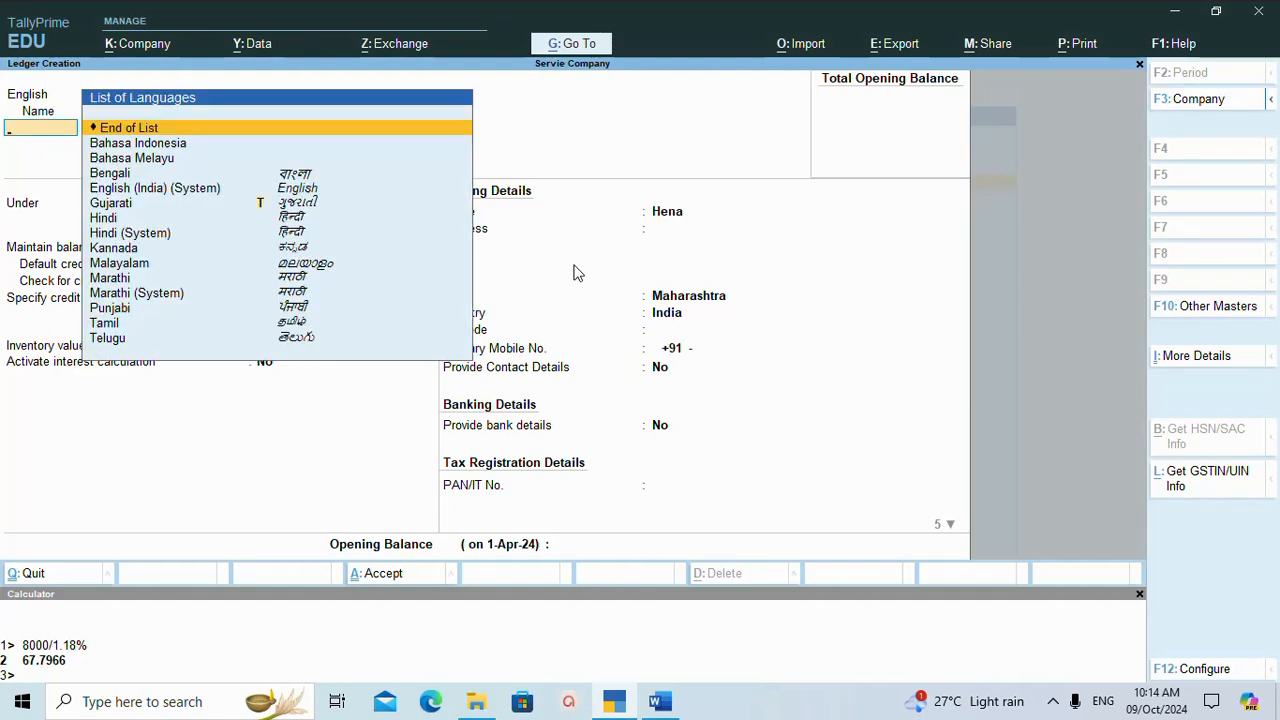
{"action": "key", "text": "Return"}
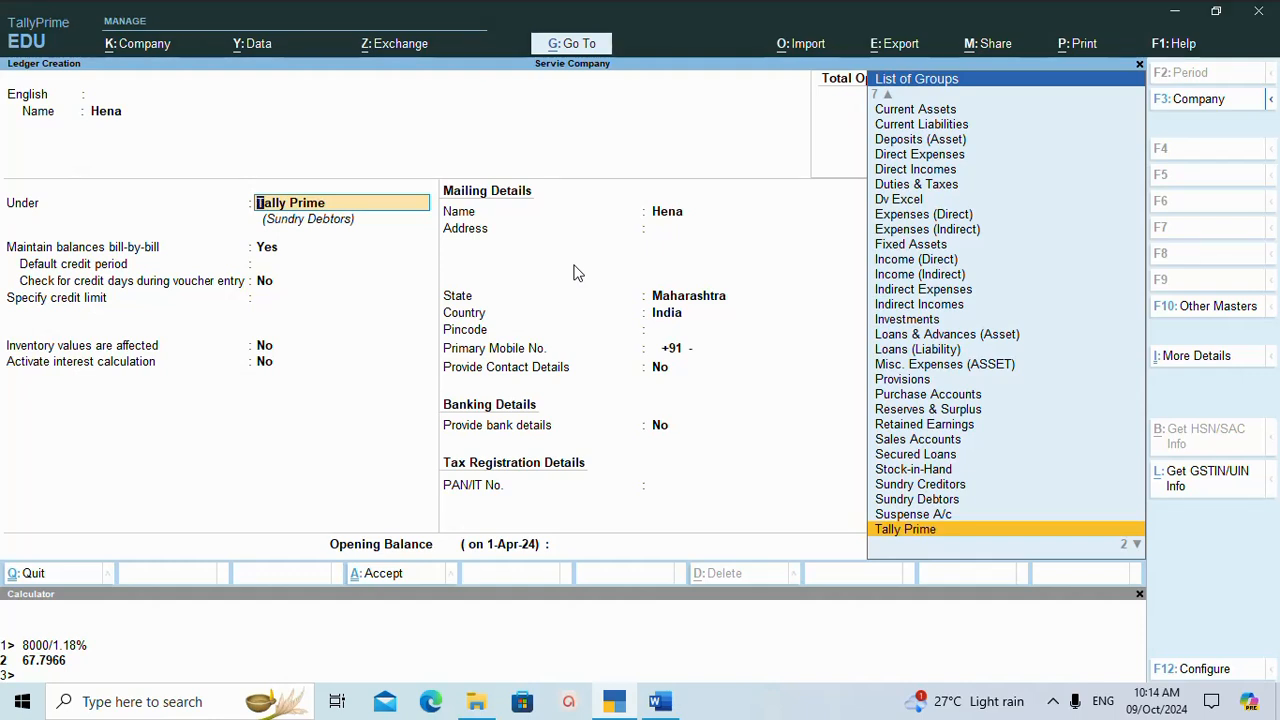
Create an Ms-Office group under Sundry Debtors as the ledger's parent, and save both the group and the ledger.
{"action": "key", "text": "alt+c"}
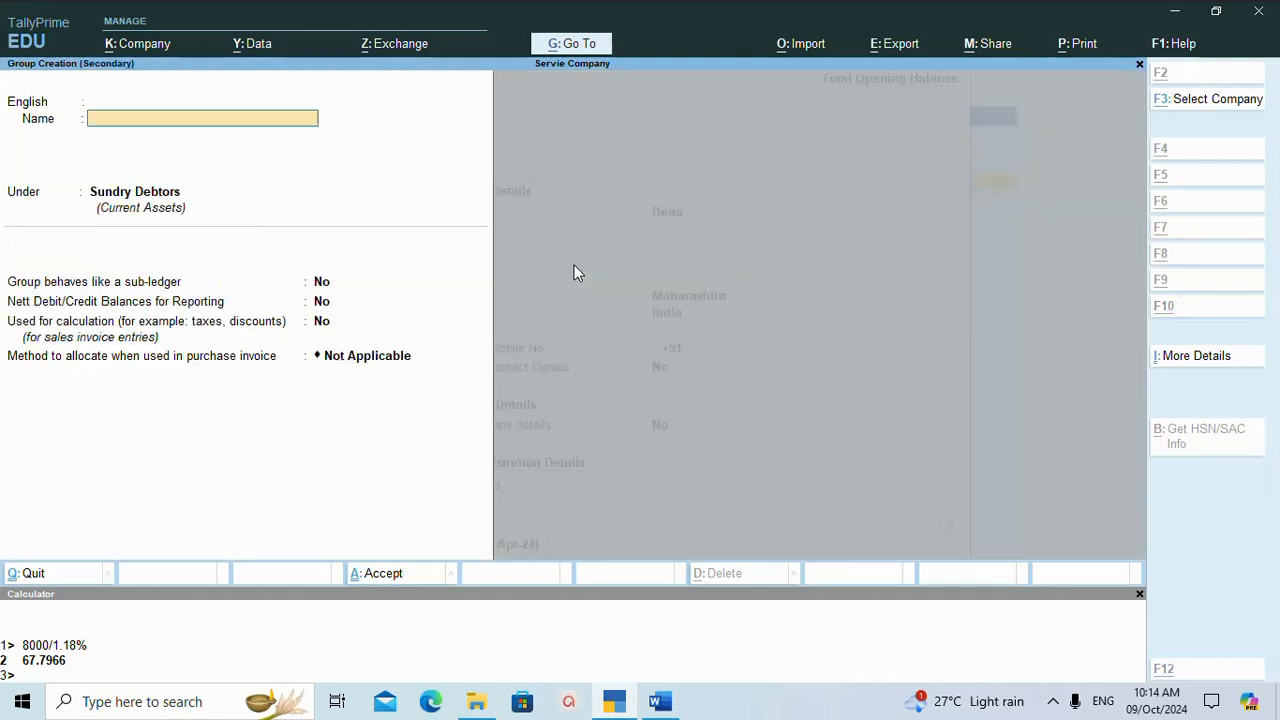
{"action": "type", "text": "Ms-"}
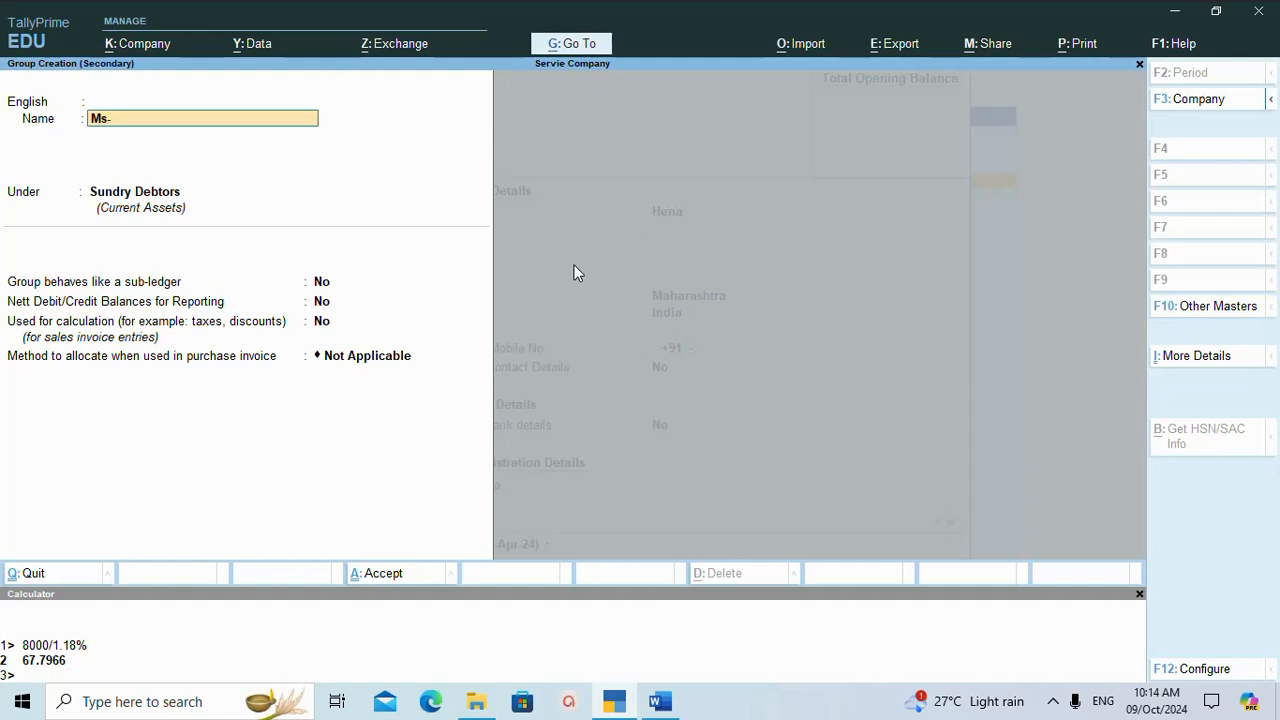
{"action": "type", "text": "Office"}
{"action": "key", "text": "Return"}
{"action": "key", "text": "Return"}
{"action": "key", "text": "Return"}
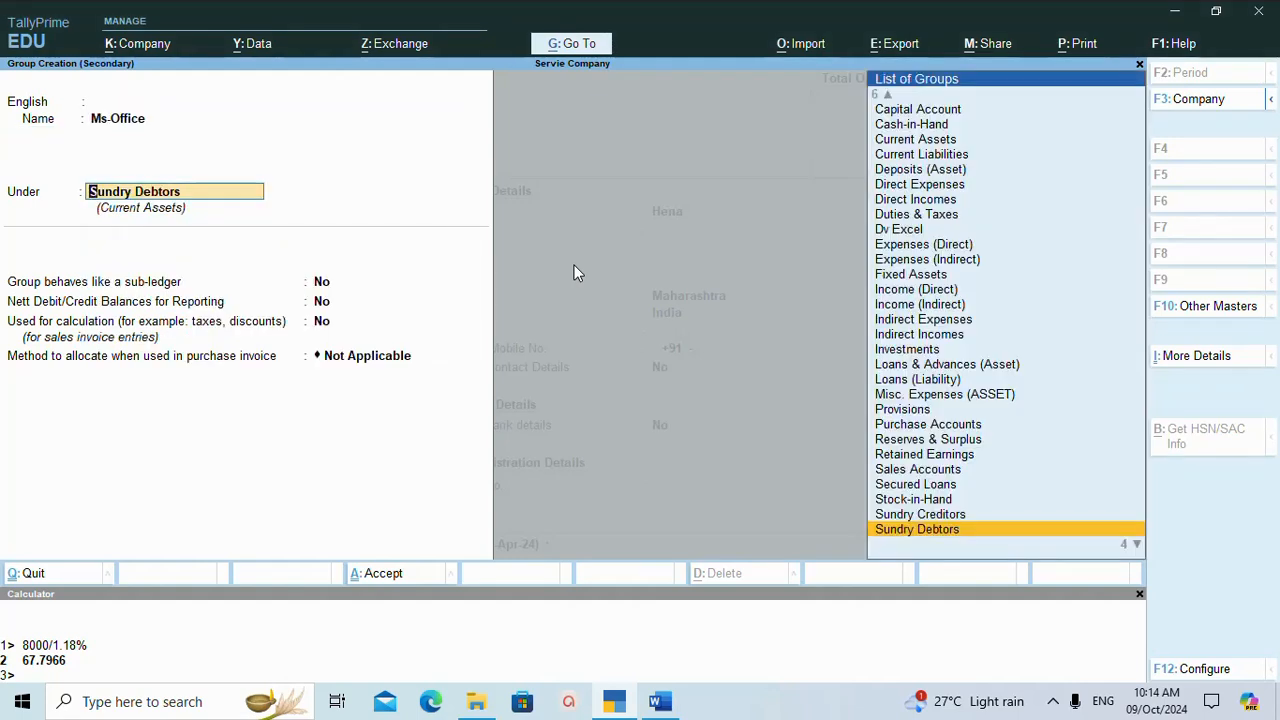
{"action": "key", "text": "ctrl"}
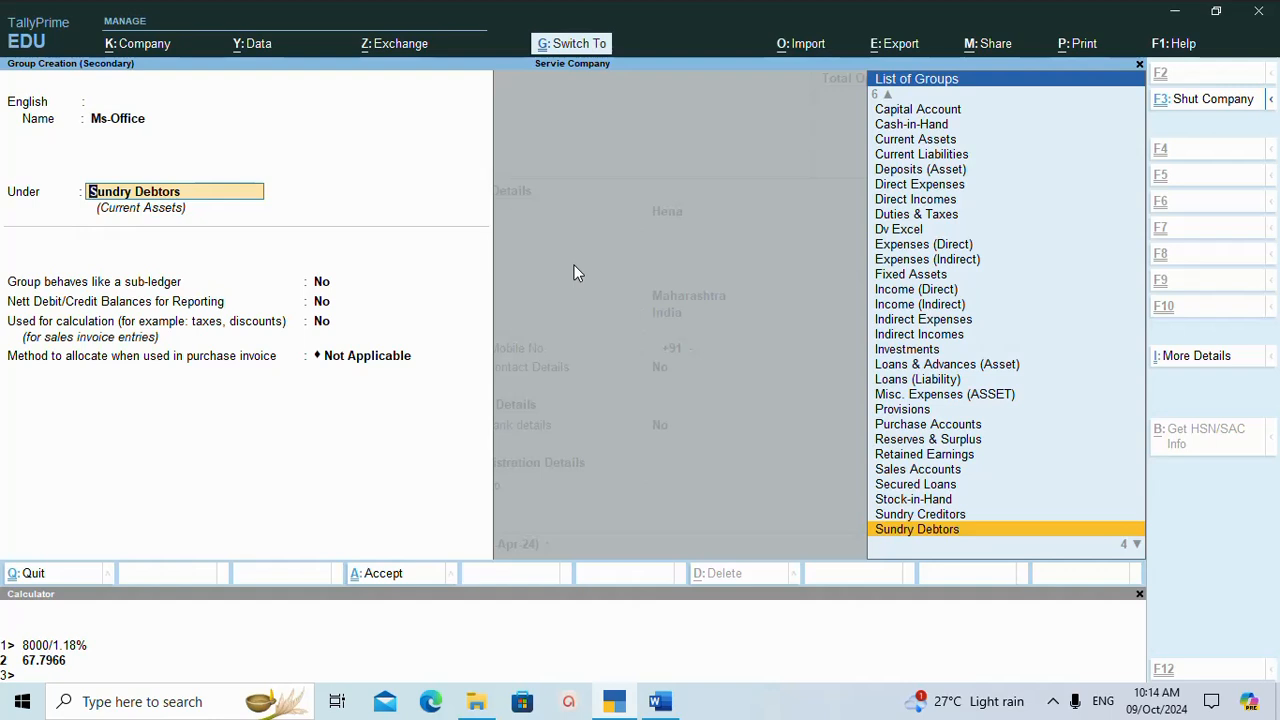
{"action": "key", "text": "ctrl+a"}
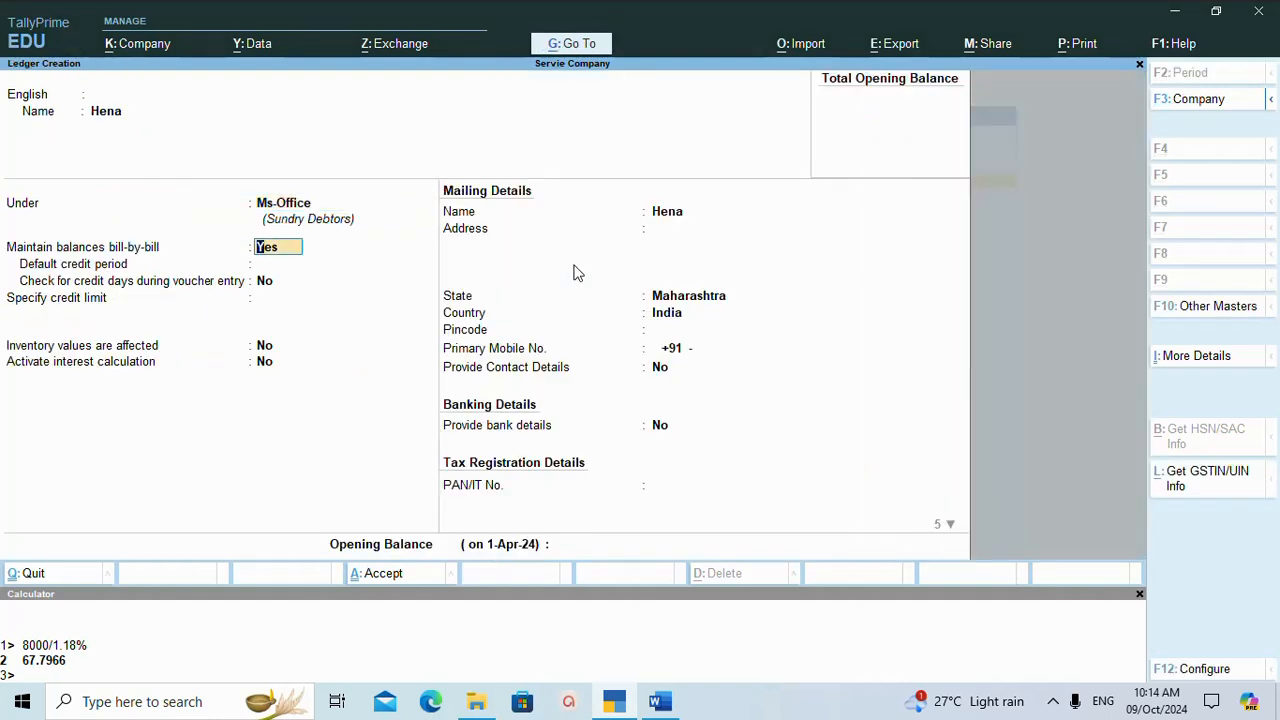
{"action": "key", "text": "ctrl"}
{"action": "key", "text": "ctrl+a"}
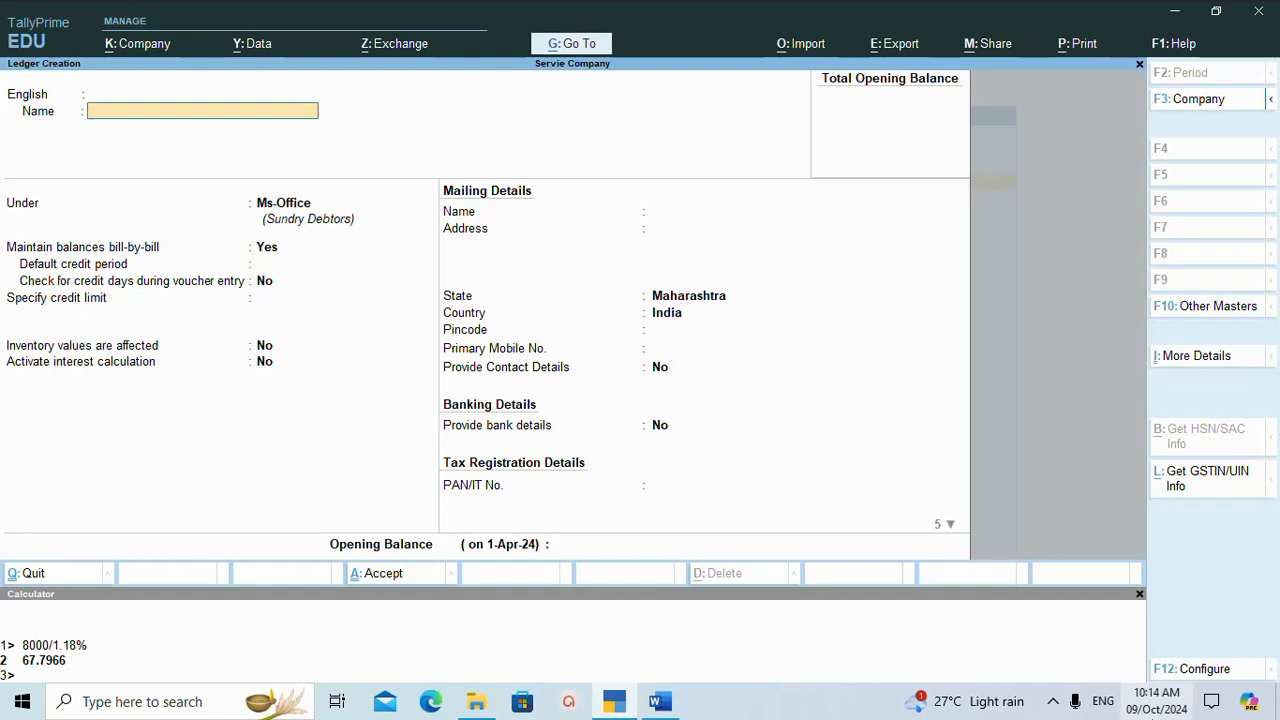
Check the Word notes for the third admission and name the new TallyPrime ledger after that Adv Excel student.
{"action": "left_click", "coordinate": [660, 702]}
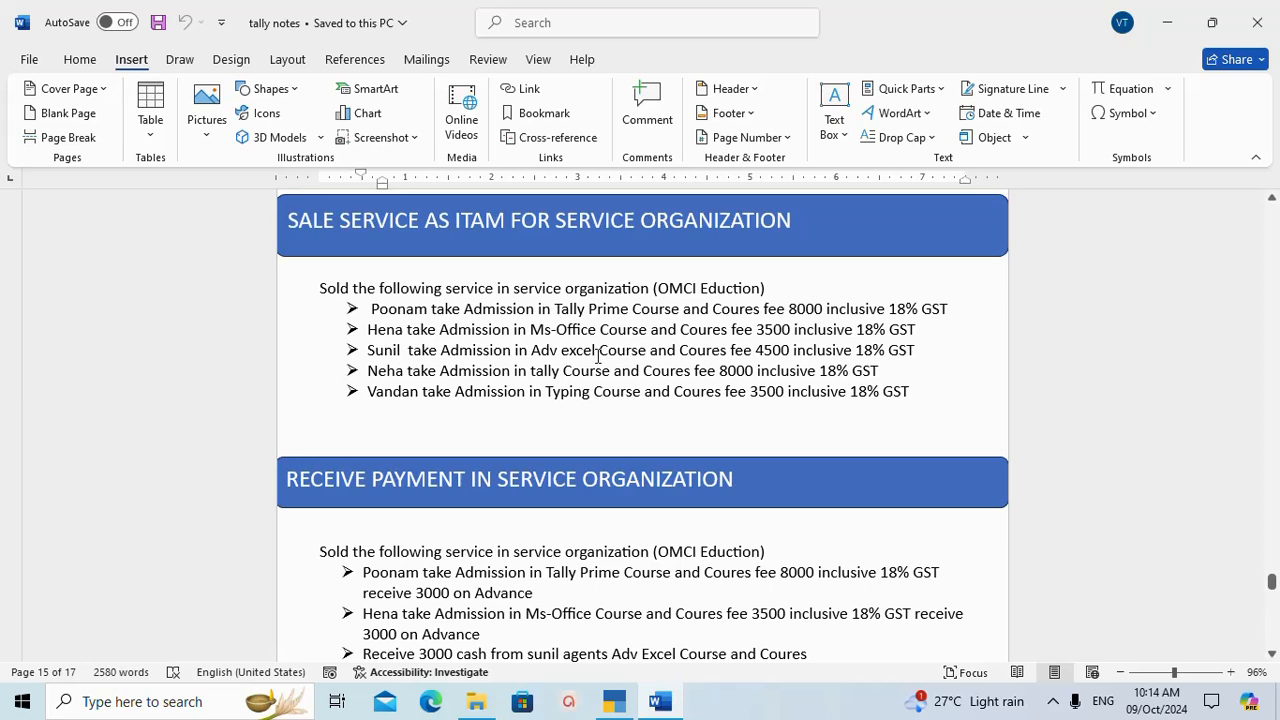
{"action": "left_click", "coordinate": [612, 702]}
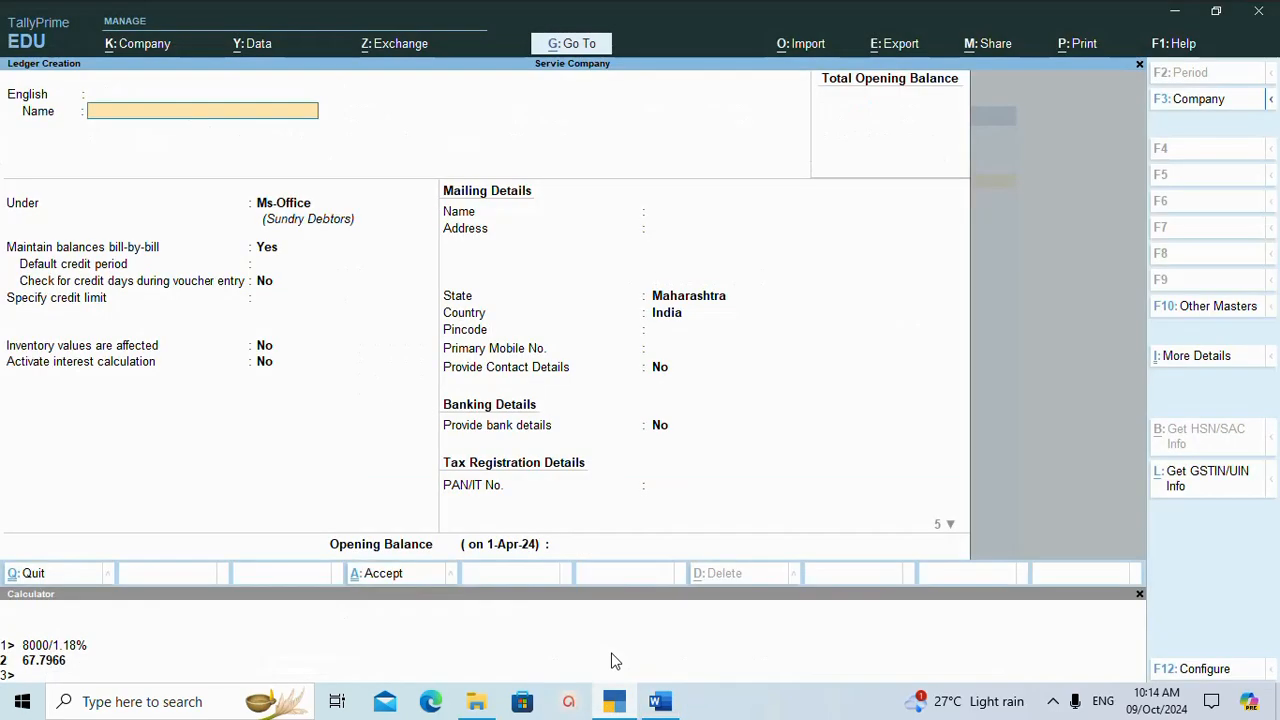
{"action": "type", "text": "Sunil"}
{"action": "key", "text": "Return"}
{"action": "key", "text": "Return"}
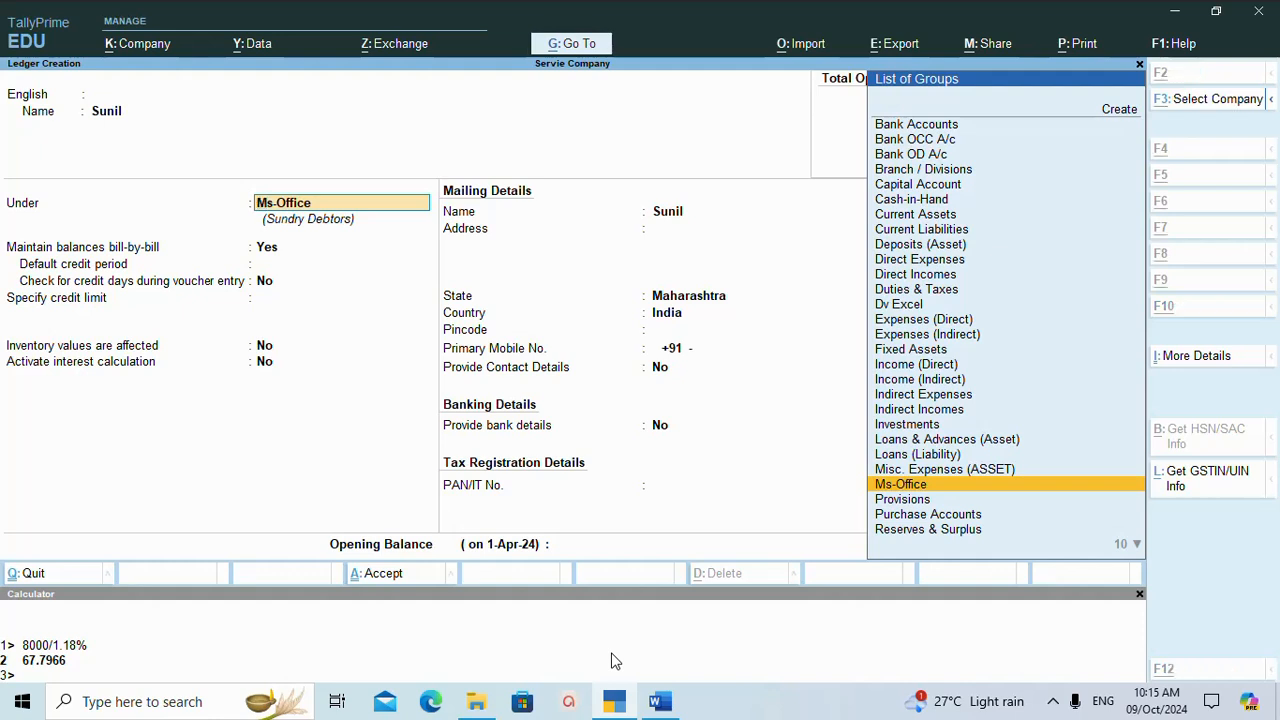
Create an Adv Excel group under Sundry Debtors for this student's ledger, and save both the group and the ledger.
{"action": "key", "text": "alt+c"}
{"action": "type", "text": "A"}
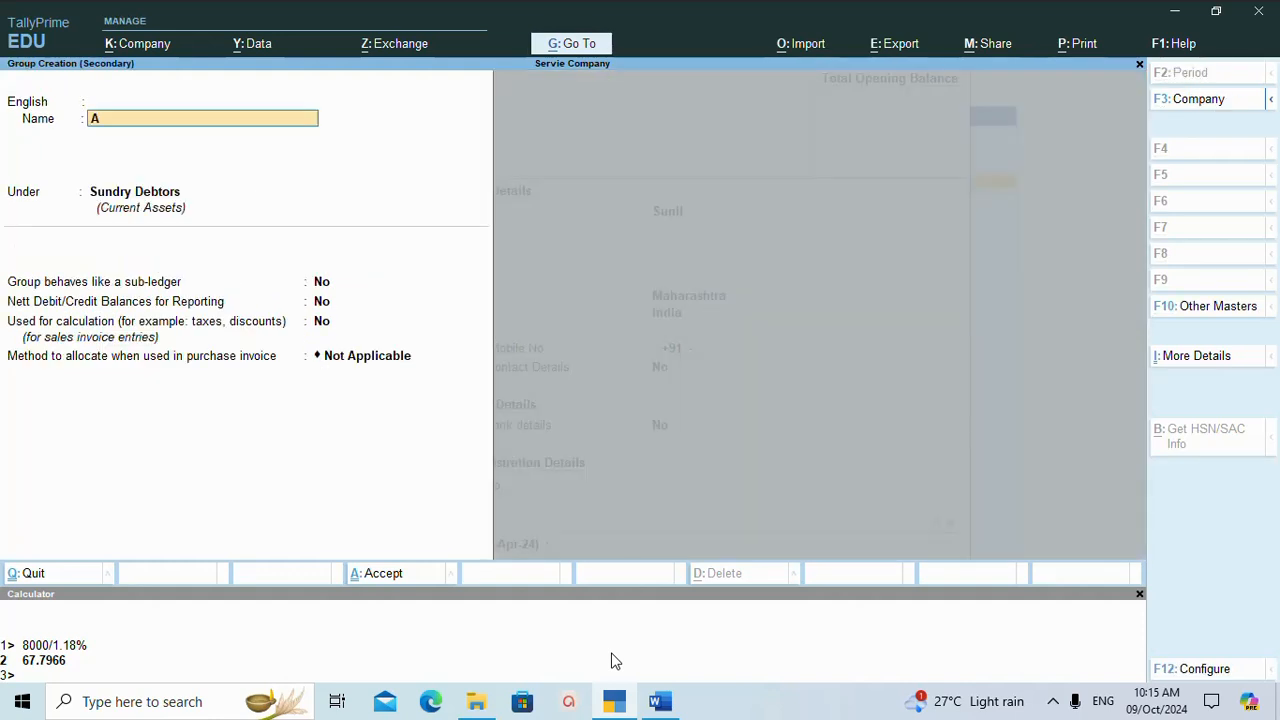
{"action": "type", "text": "dv Erxcel"}
{"action": "key", "text": "Return"}
{"action": "key", "text": "Return"}
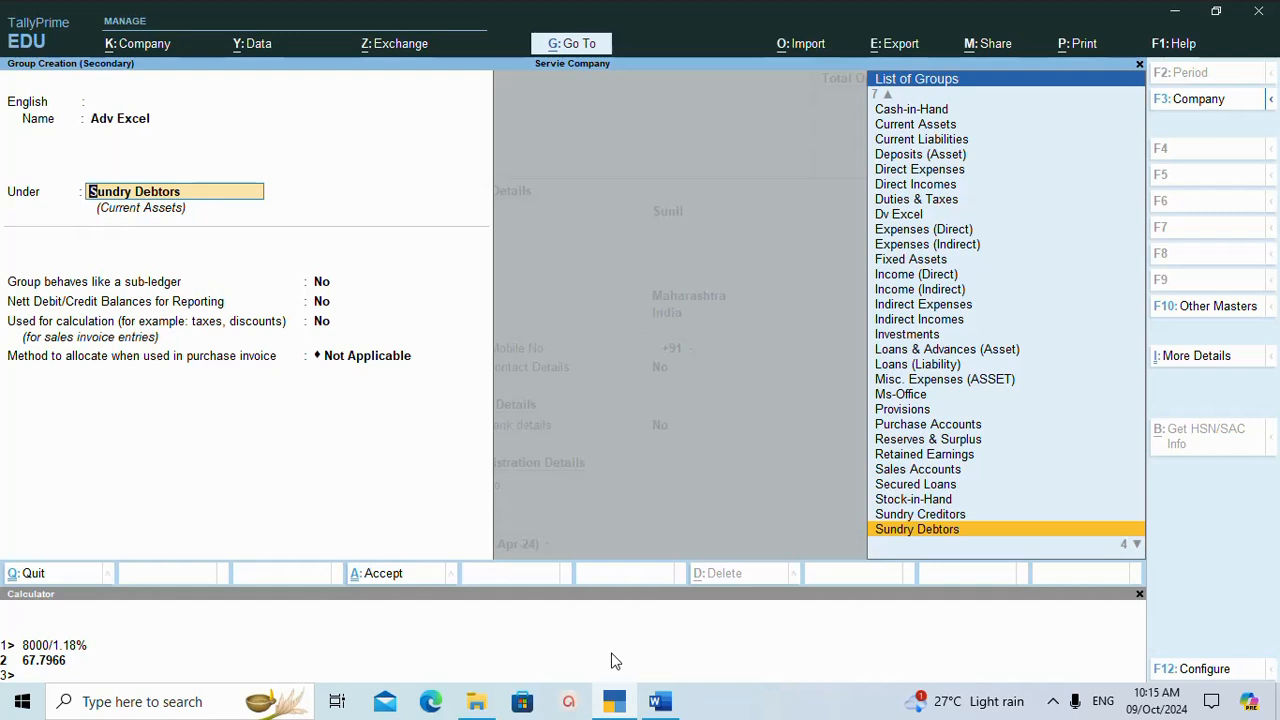
{"action": "key", "text": "ctrl+a"}
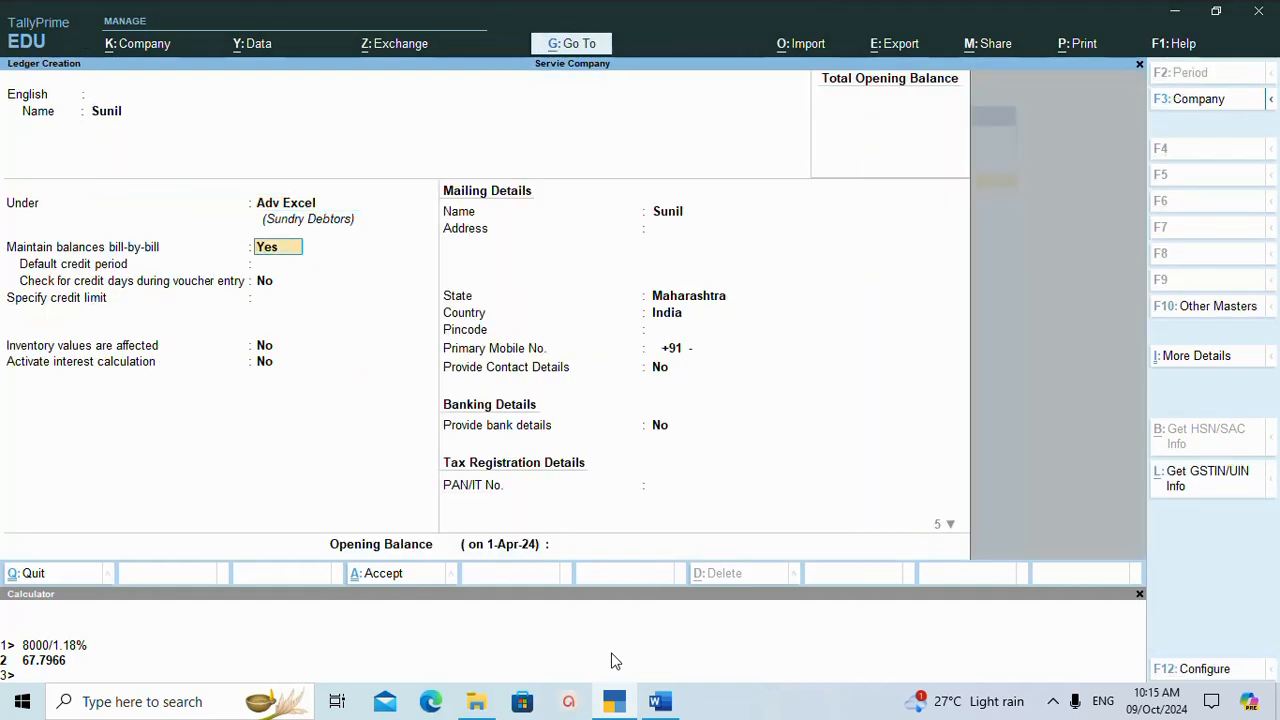
{"action": "key", "text": "ctrl"}
{"action": "key", "text": "ctrl+a"}
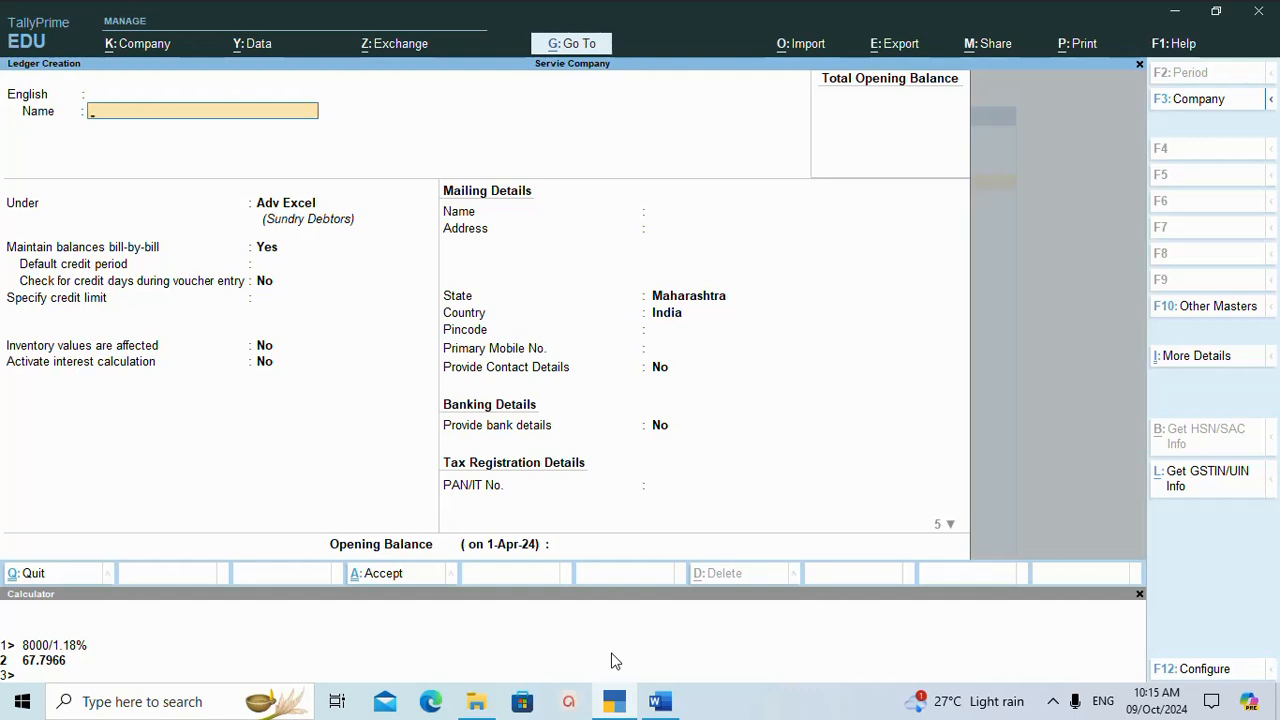
Check the Word notes for the fourth admission and name the new TallyPrime ledger after that tally course student.
{"action": "left_click", "coordinate": [659, 701]}
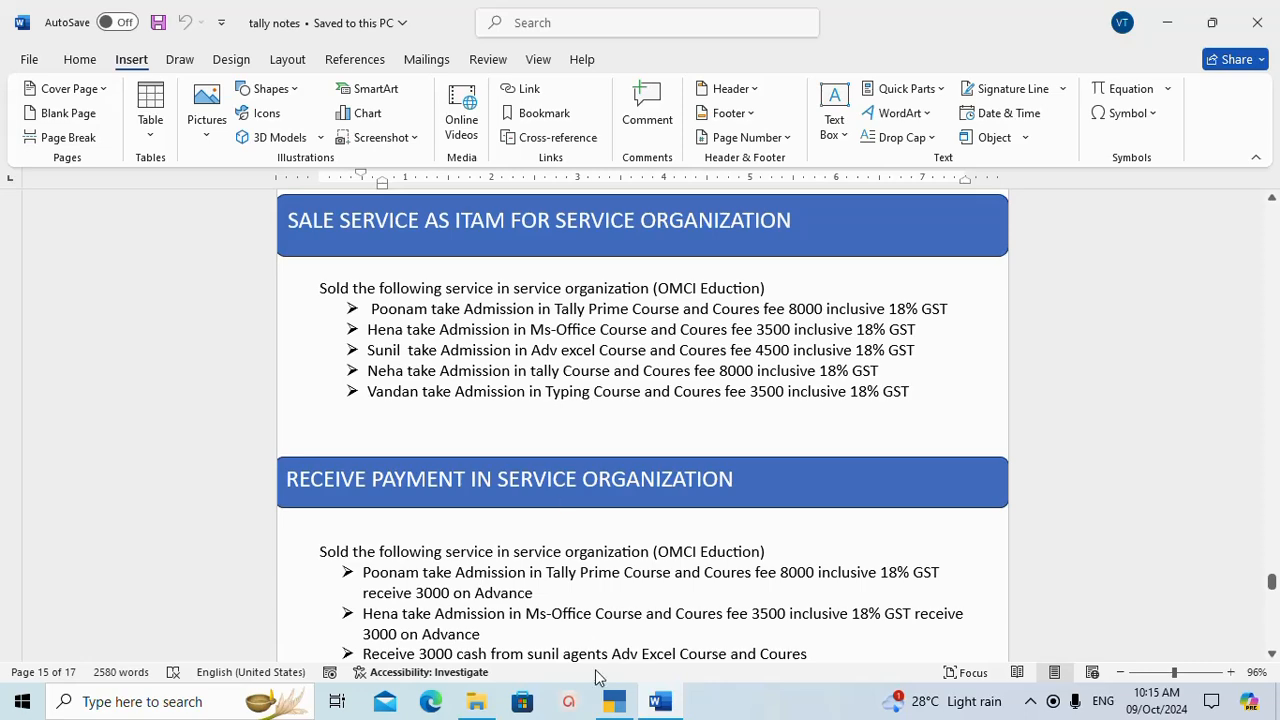
{"action": "left_click", "coordinate": [612, 702]}
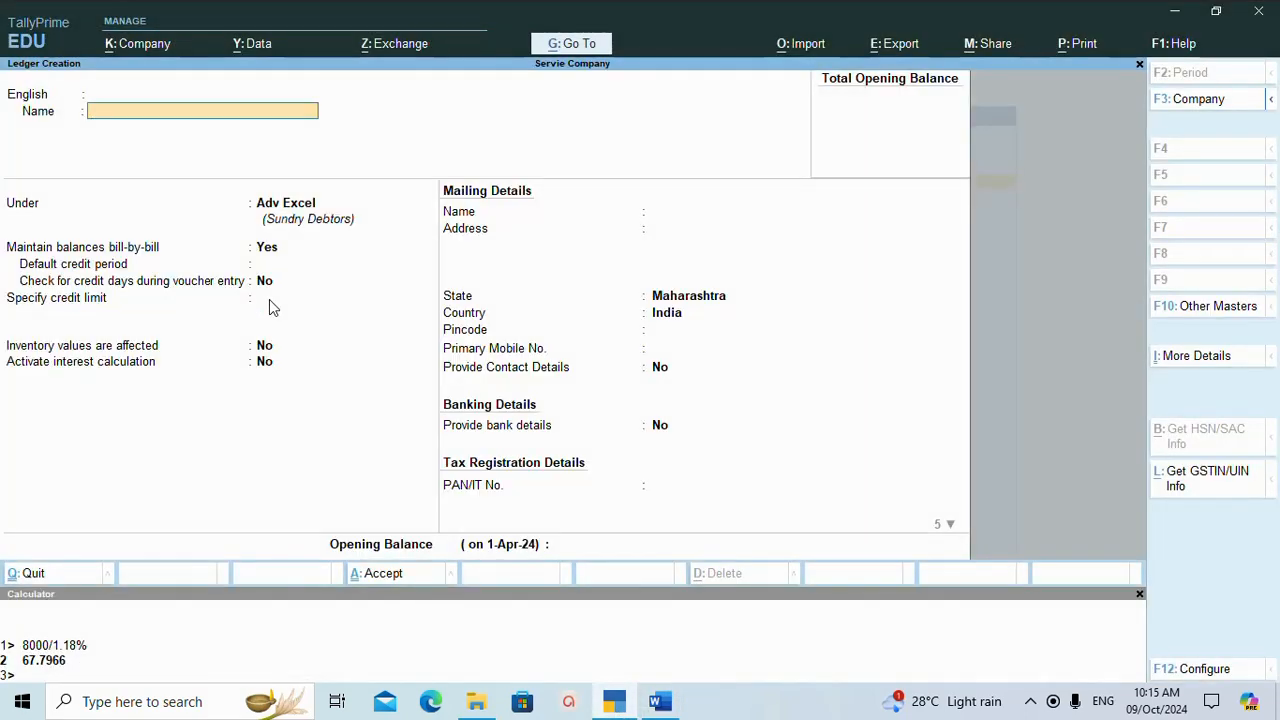
{"action": "type", "text": "Neha"}
{"action": "key", "text": "Return"}
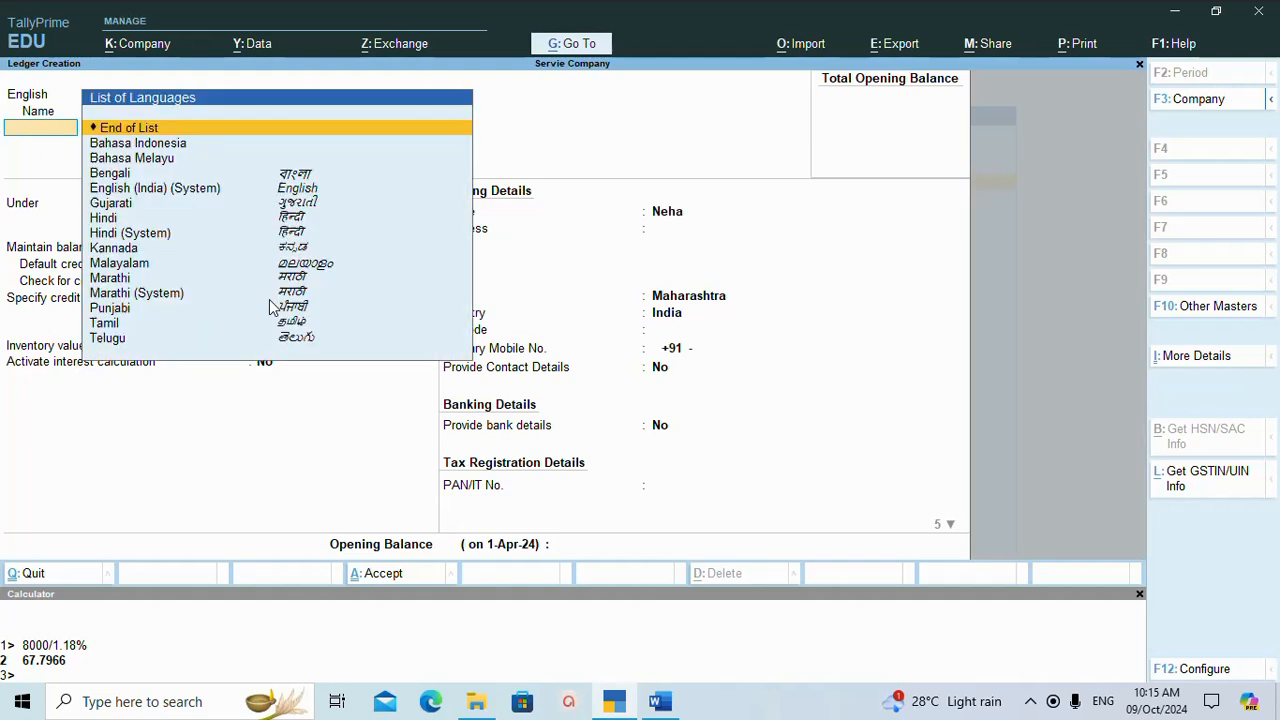
{"action": "key", "text": "Return"}
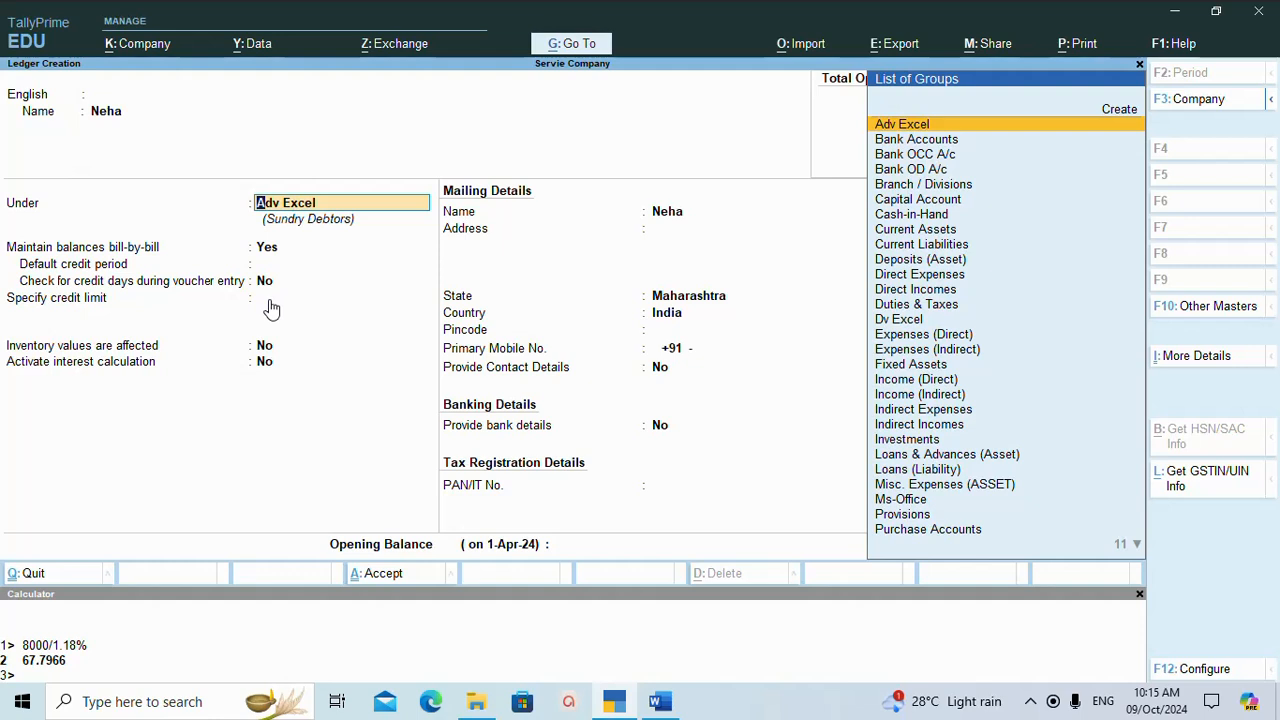
Start a new parent group for the student's ledger and name it Tally 9 to 10.
{"action": "key", "text": "alt+c"}
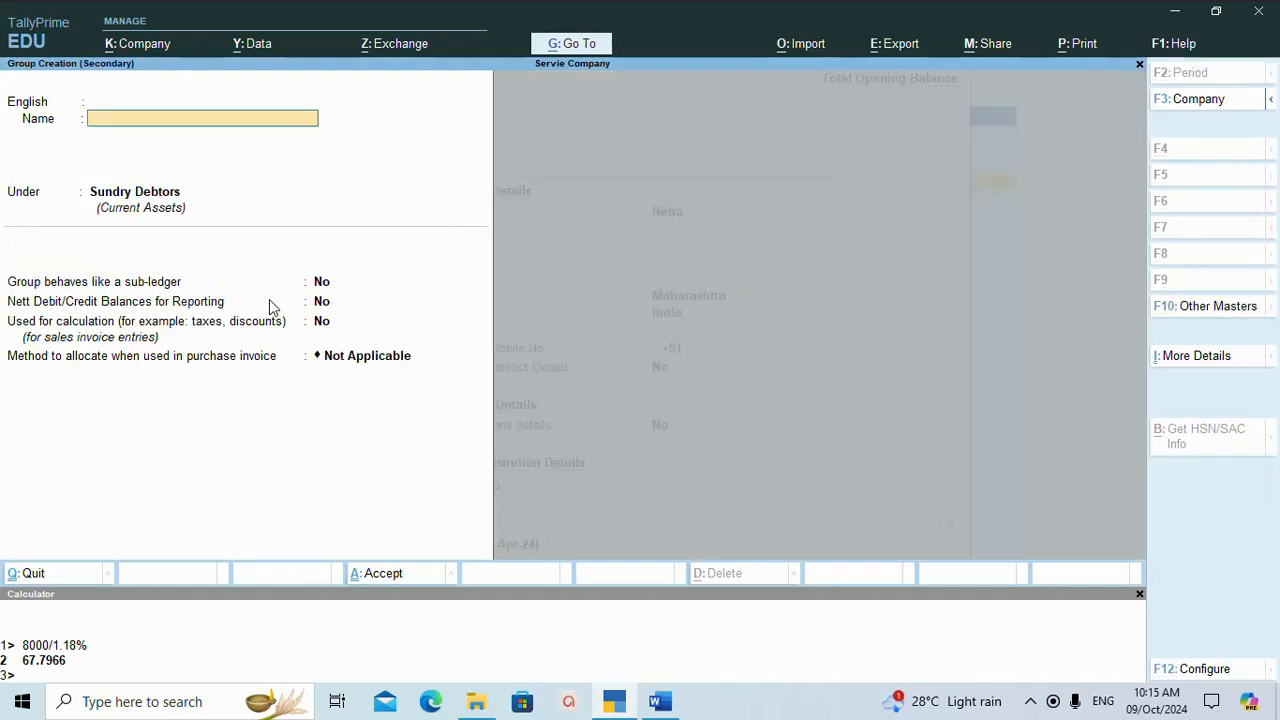
{"action": "type", "text": "Tally 9"}
{"action": "key", "text": "Return"}
{"action": "key", "text": "Return"}
{"action": "key", "text": "Return"}
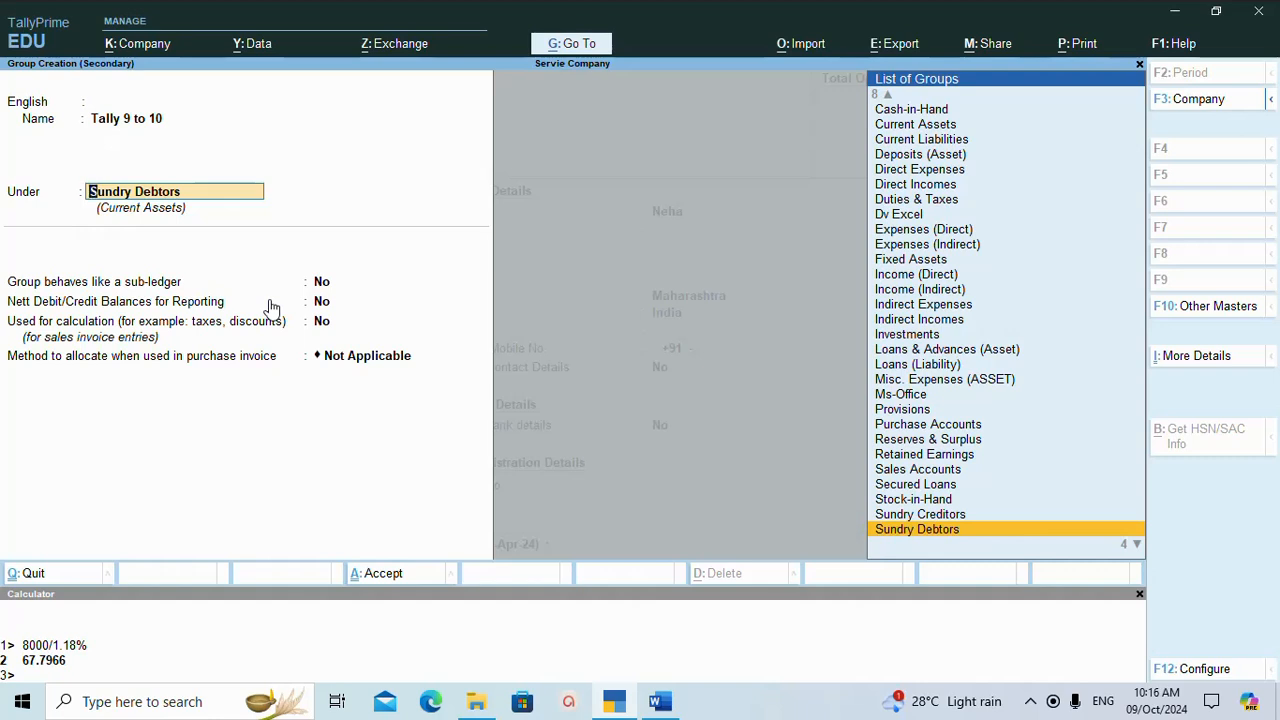
Place the Tally 9 to 10 group under Tally Prime, and save both the group and the student's ledger.
{"action": "type", "text": "Tal"}
{"action": "key", "text": "Return"}
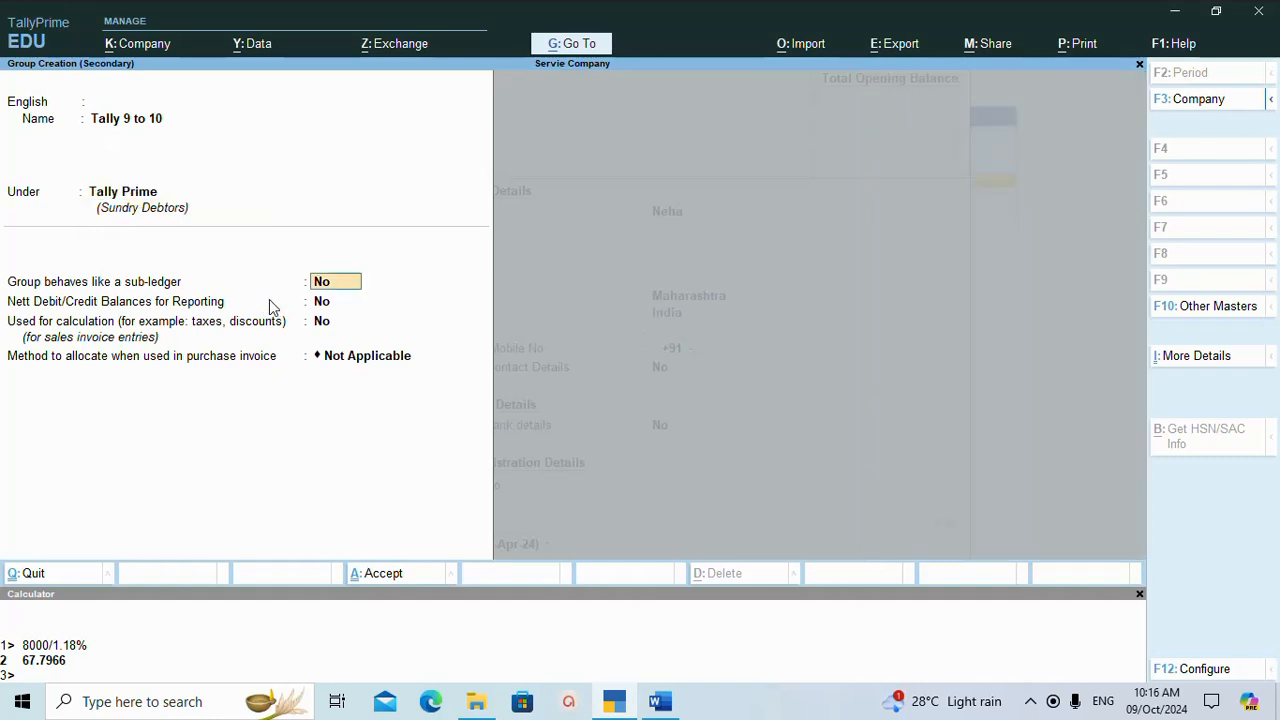
{"action": "key", "text": "ctrl"}
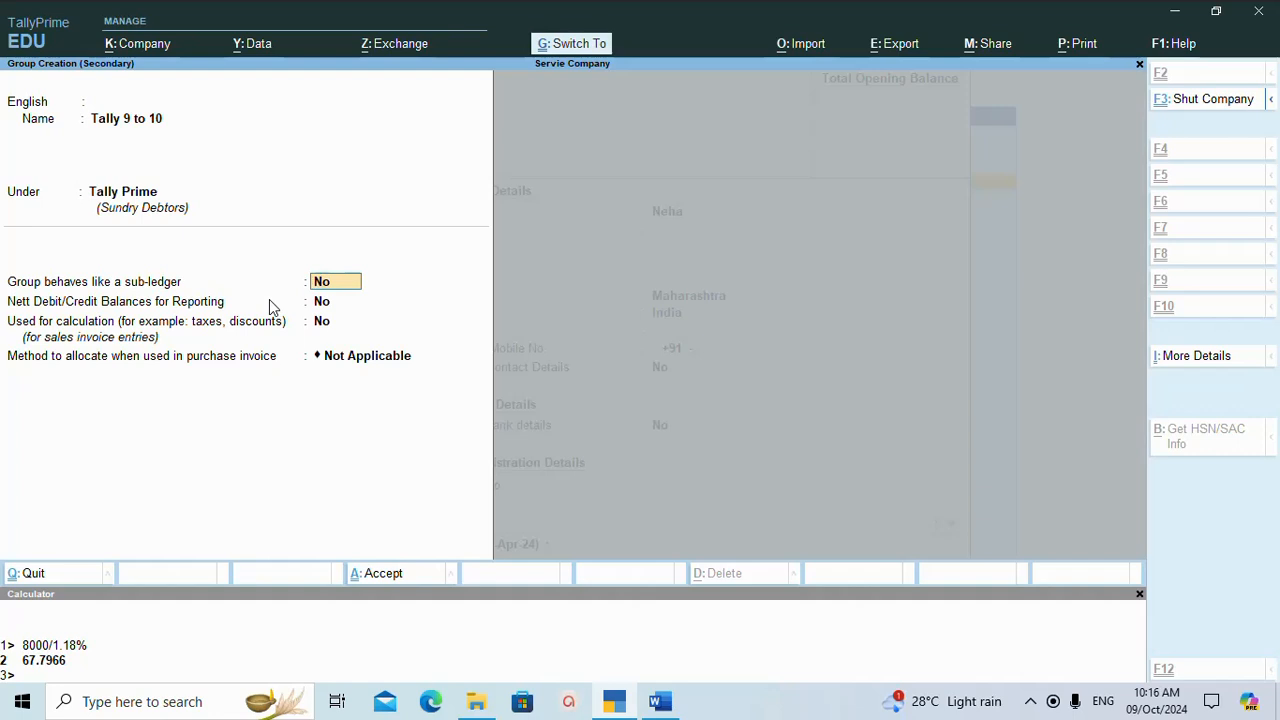
{"action": "key", "text": "ctrl+a"}
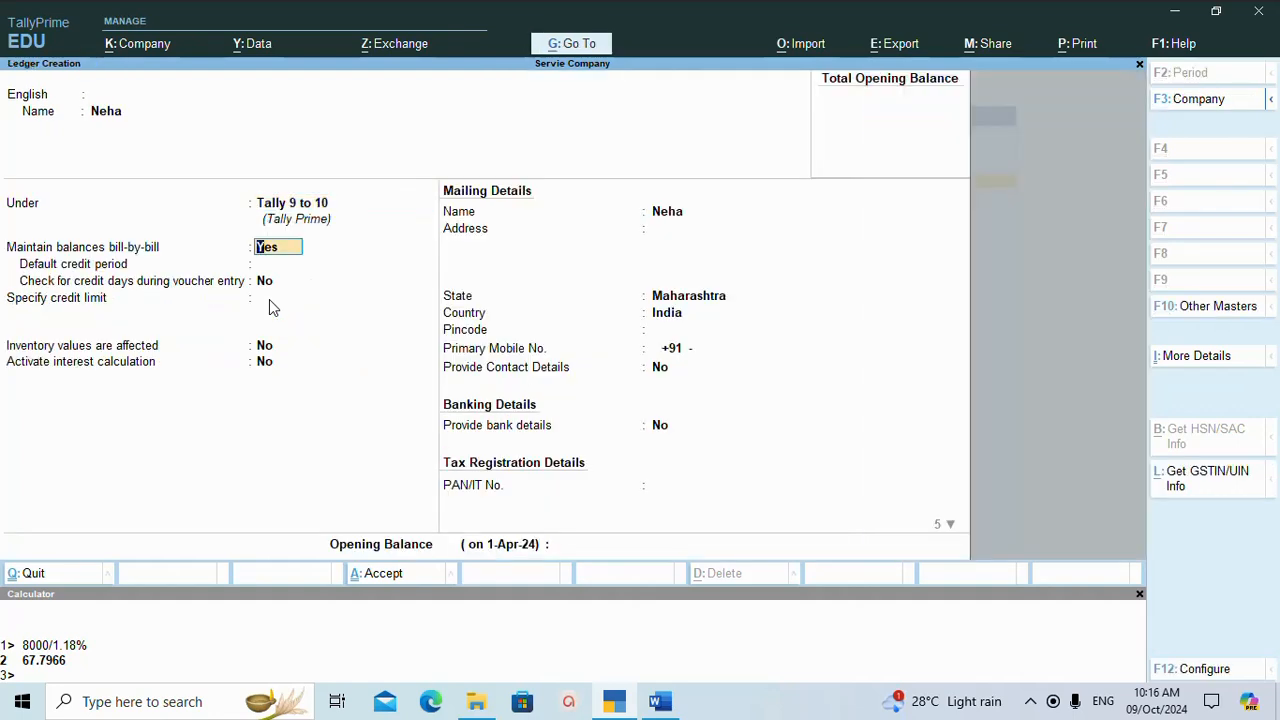
{"action": "key", "text": "ctrl"}
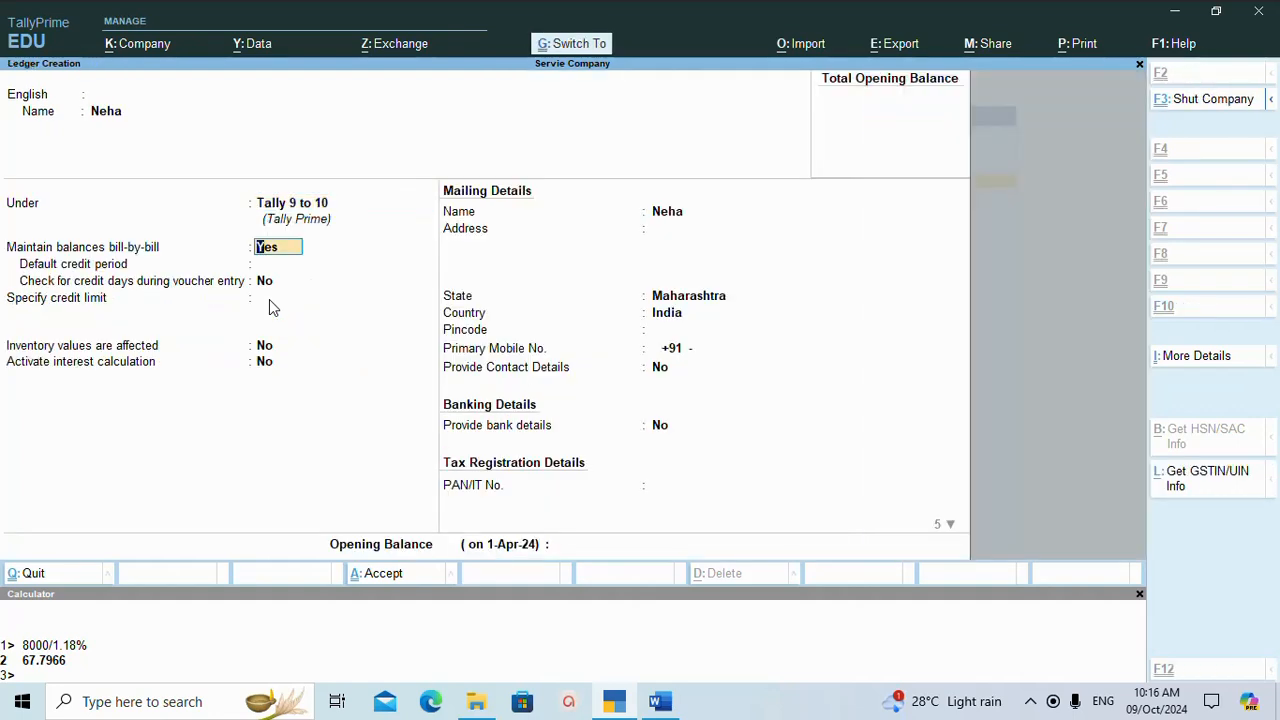
{"action": "key", "text": "ctrl+a"}
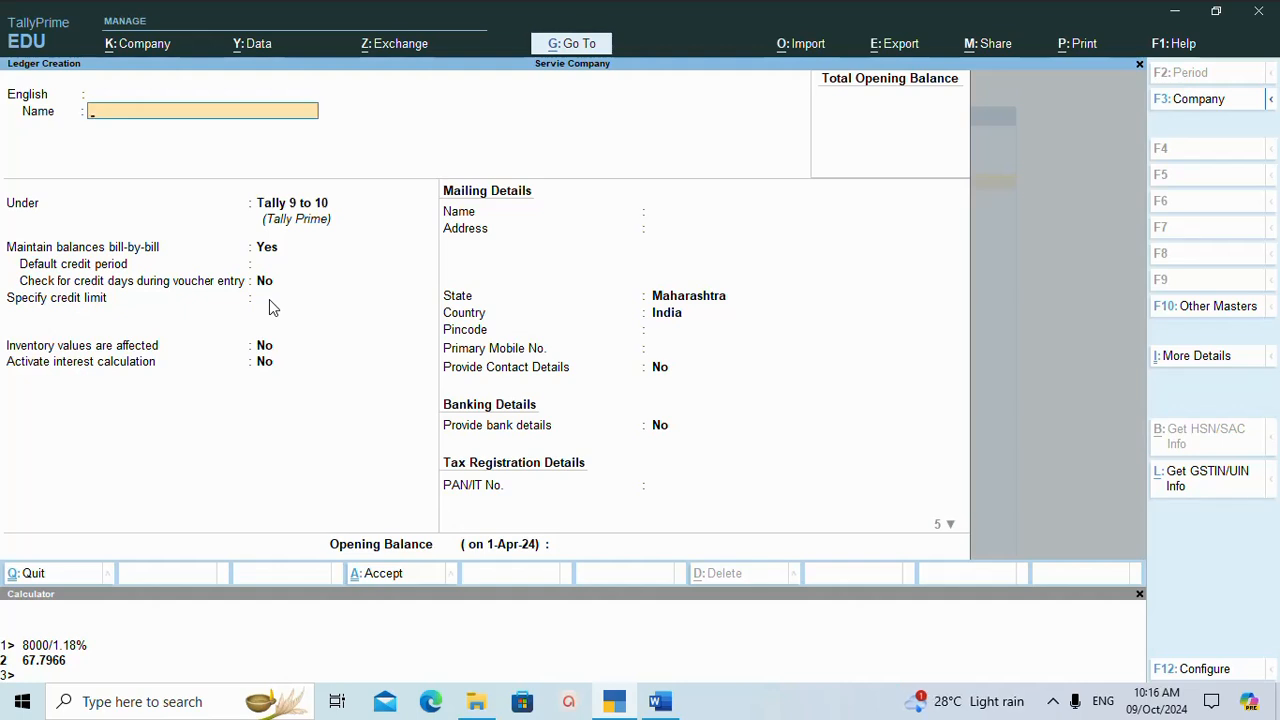
Leave ledger creation and open a new sales voucher for Servie Company.
{"action": "key", "text": "Escape"}
{"action": "key", "text": "y"}
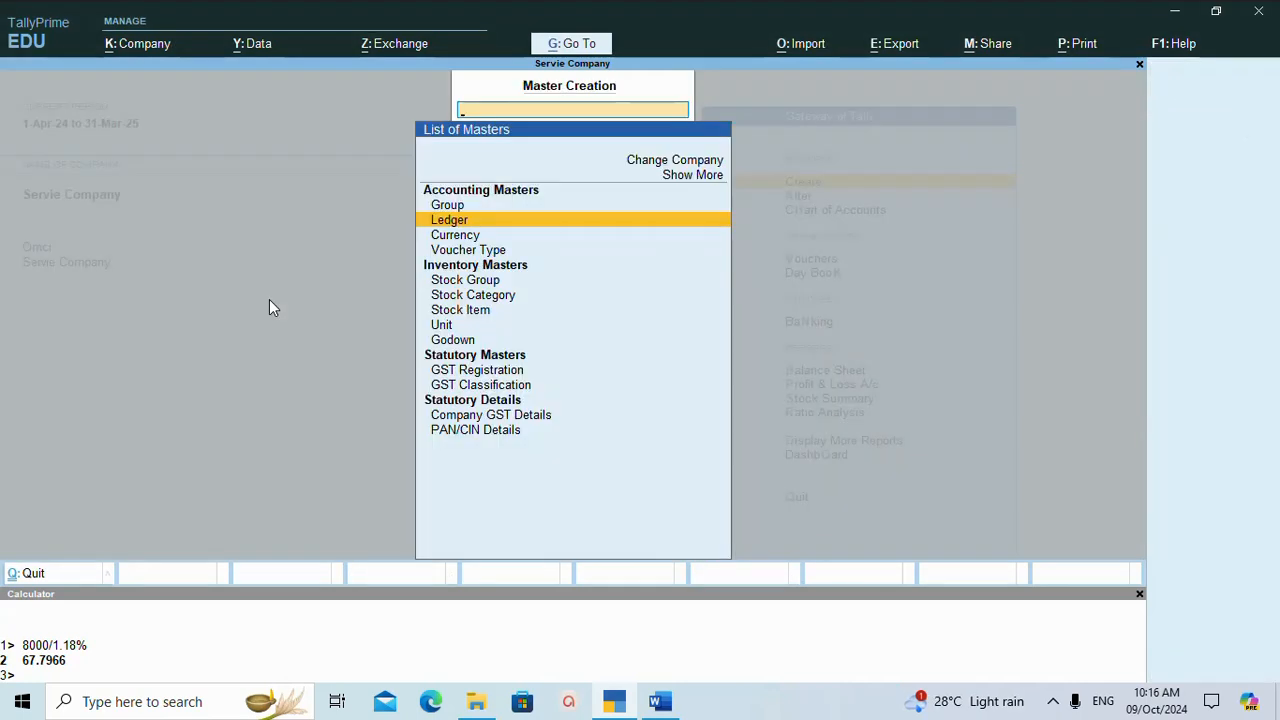
{"action": "key", "text": "Escape"}
{"action": "key", "text": "Down"}
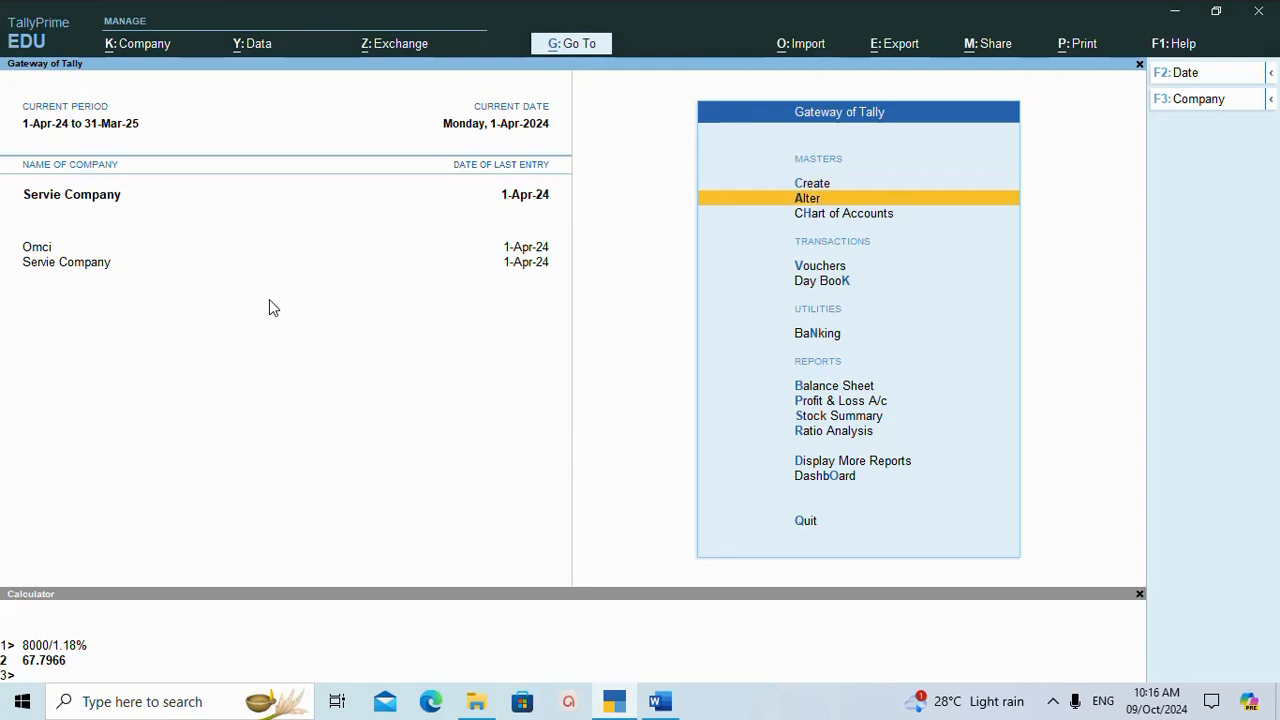
{"action": "key", "text": "Down"}
{"action": "key", "text": "Down"}
{"action": "key", "text": "Return"}
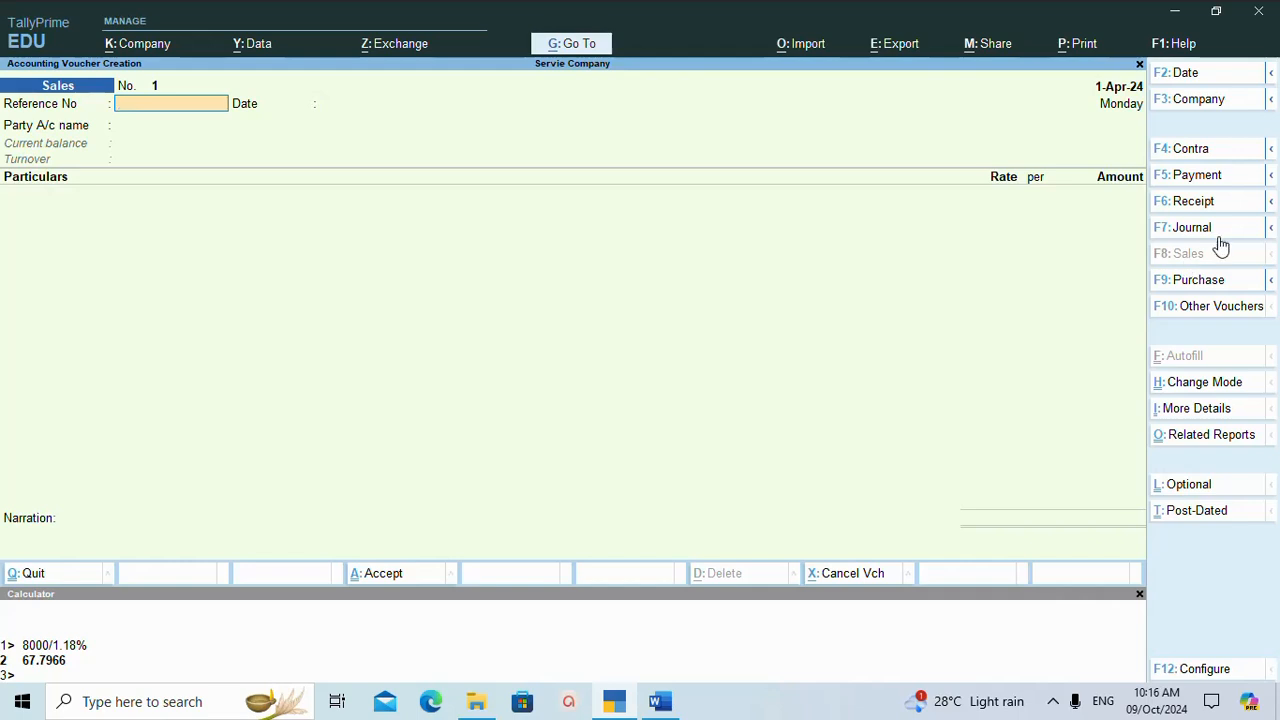
Set the sales voucher's mode to Accounting Invoice.
{"action": "left_click", "coordinate": [1201, 385]}
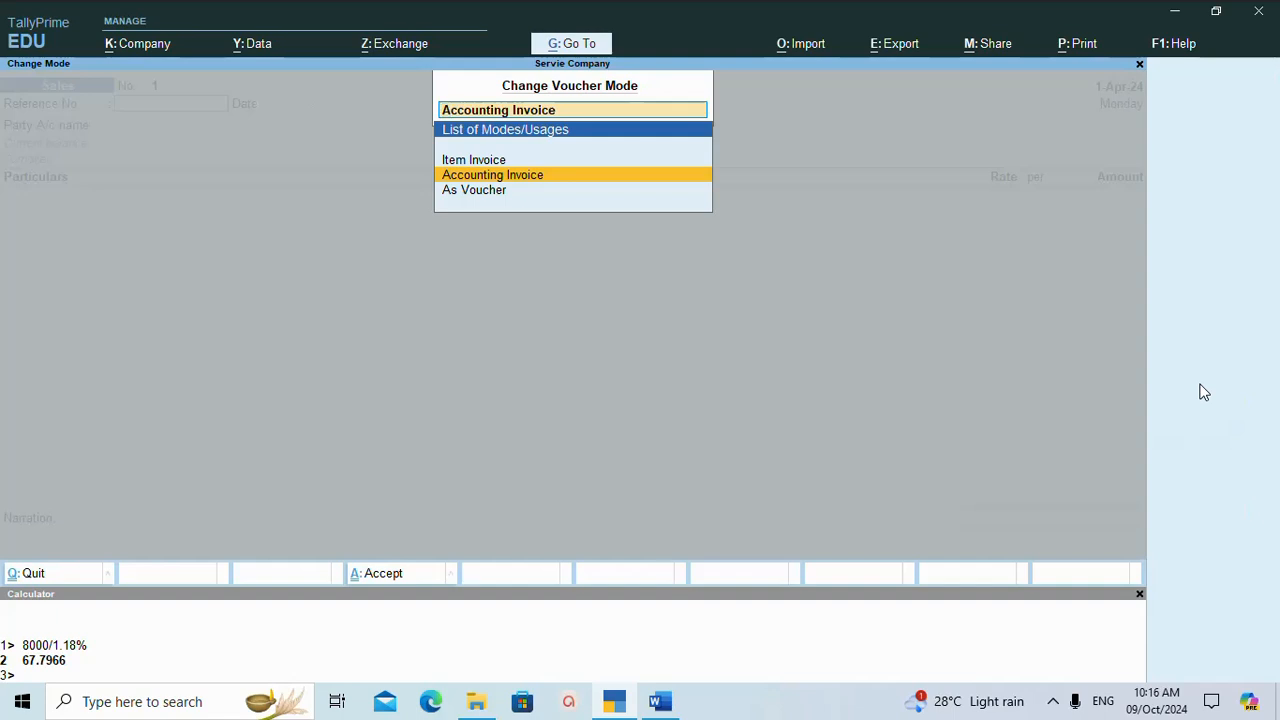
{"action": "key", "text": "Up"}
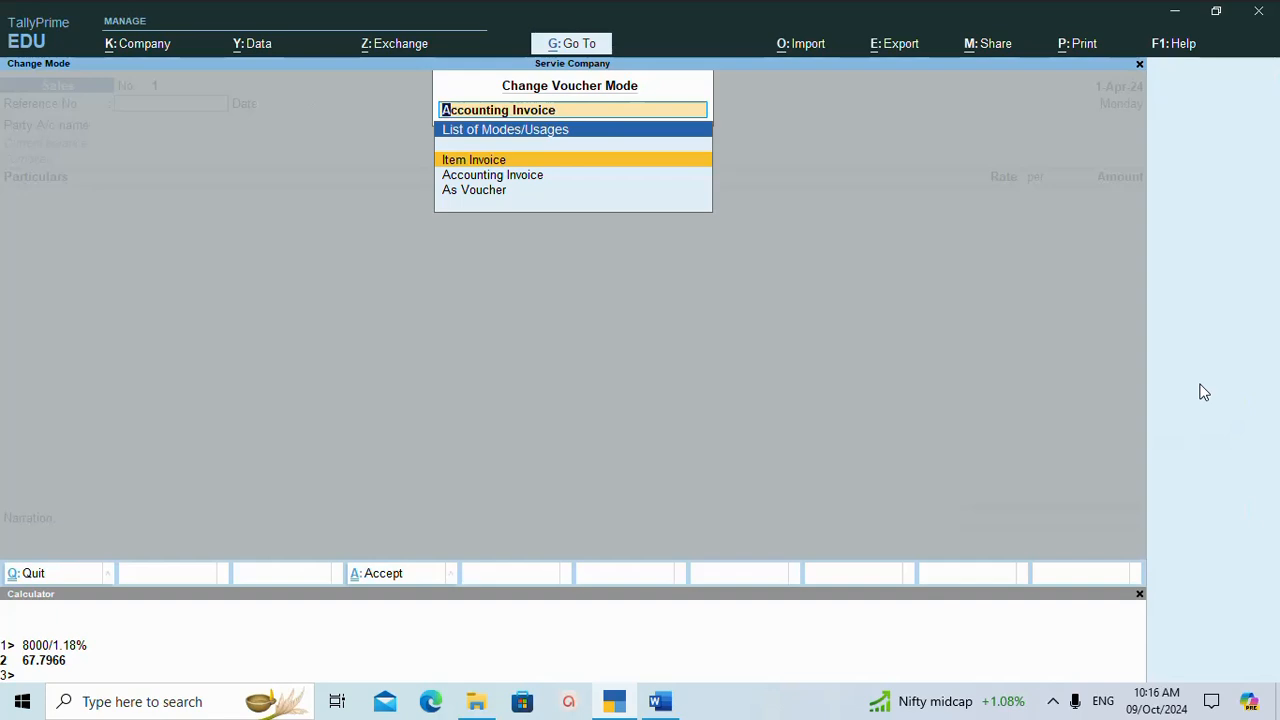
{"action": "key", "text": "Down"}
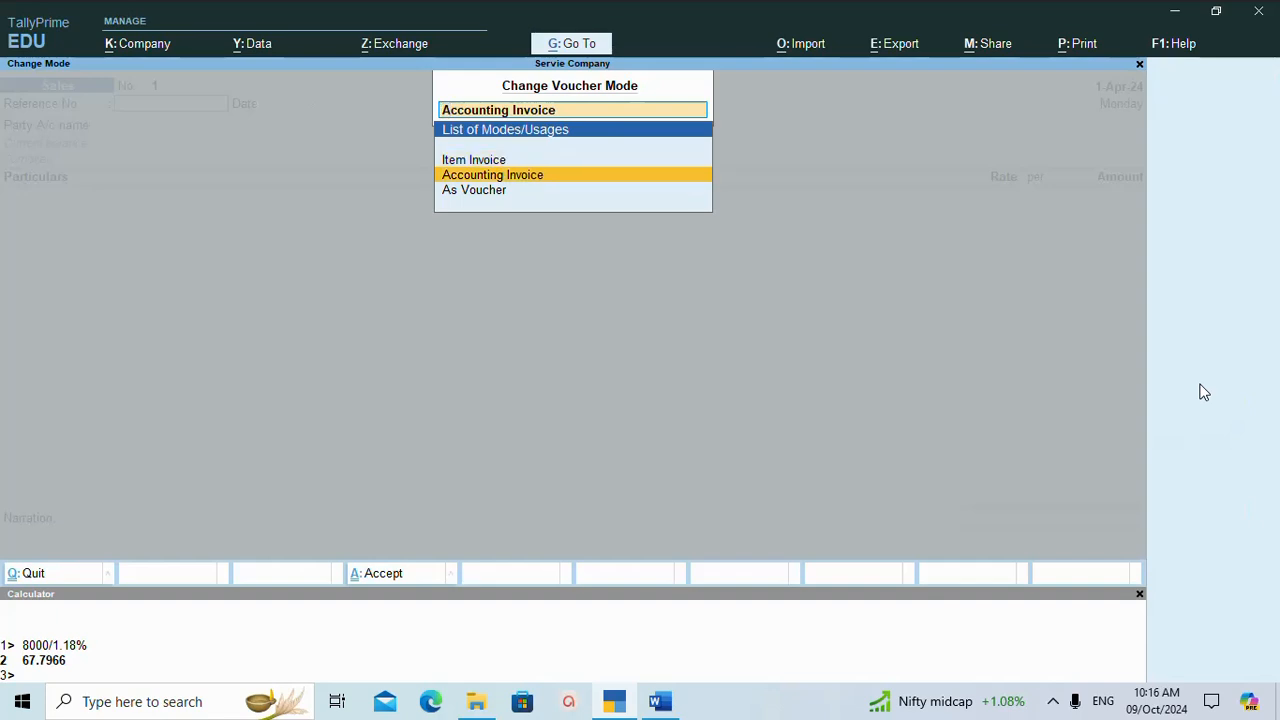
{"action": "key", "text": "Return"}
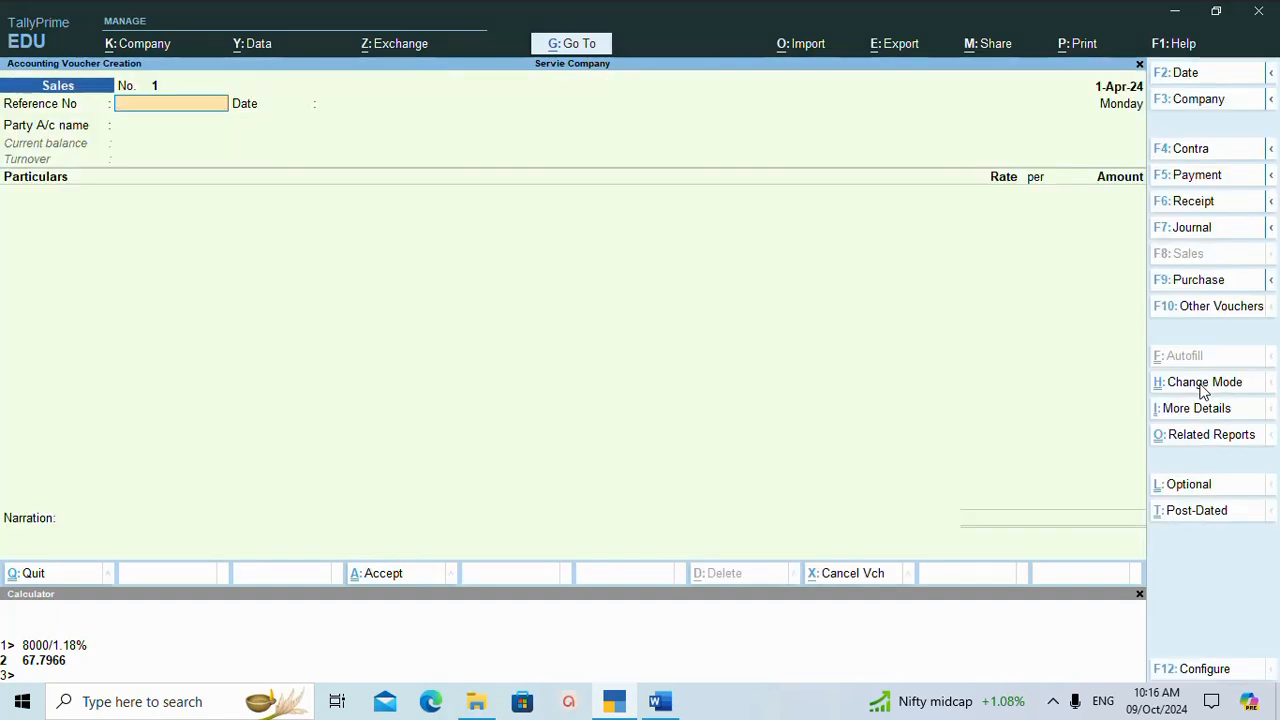
Leave the reference number blank and choose the third student ledger listed after Cash as the party account.
{"action": "key", "text": "Return"}
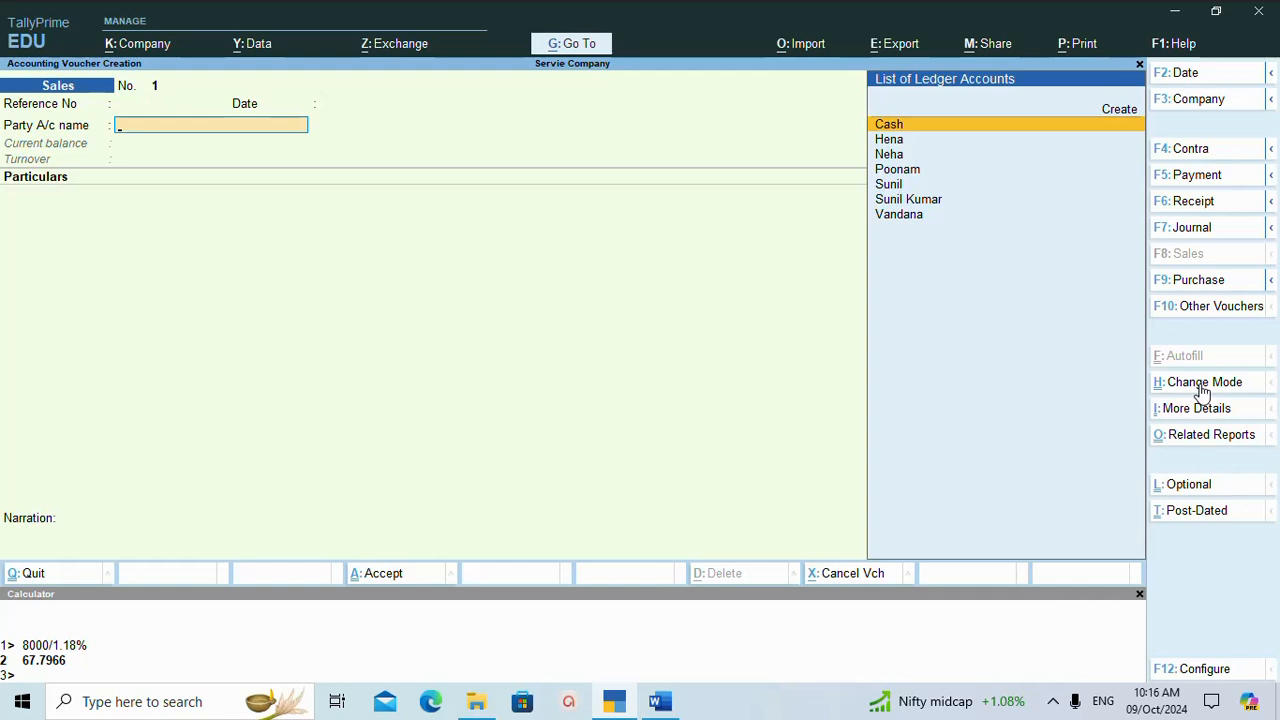
{"action": "key", "text": "Down"}
{"action": "key", "text": "Down"}
{"action": "key", "text": "Down"}
{"action": "key", "text": "Return"}
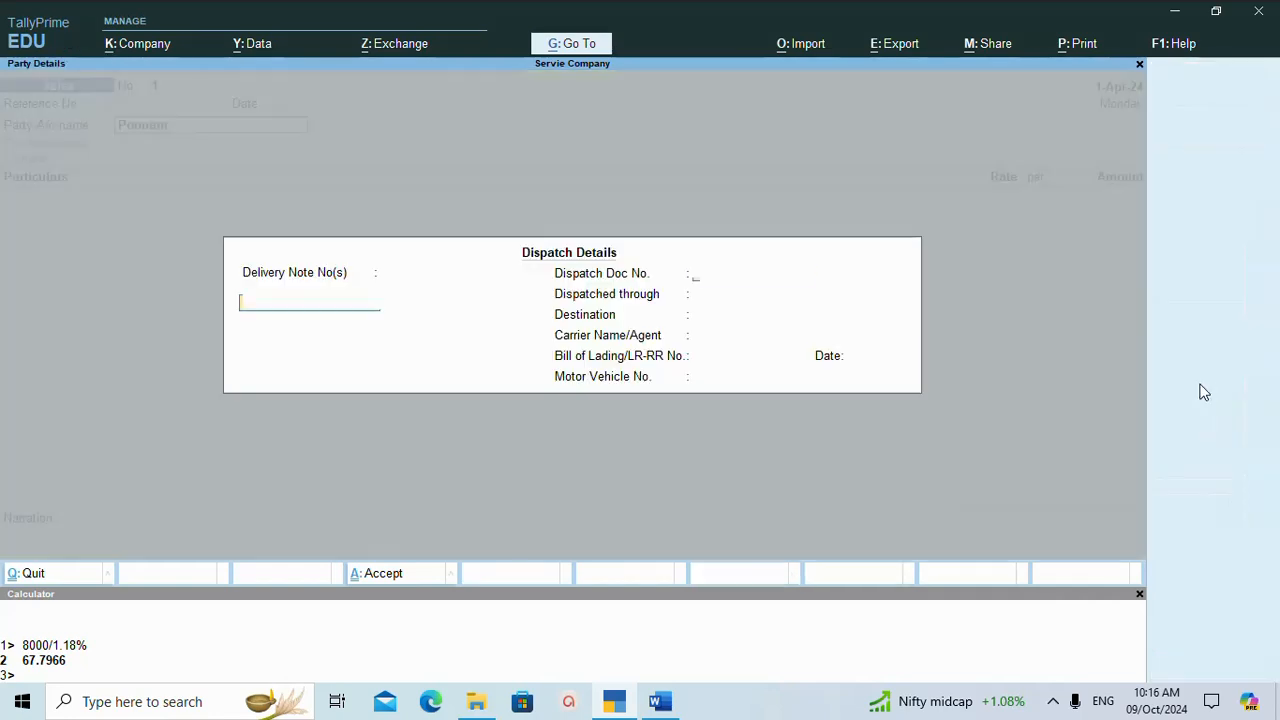
Leave the dispatch details blank and accept the student's party details with Maharashtra as place of supply and no GSTIN.
{"action": "key", "text": "Return"}
{"action": "key", "text": "Return"}
{"action": "key", "text": "Return"}
{"action": "key", "text": "Return"}
{"action": "key", "text": "Return"}
{"action": "key", "text": "Return"}
{"action": "key", "text": "Return"}
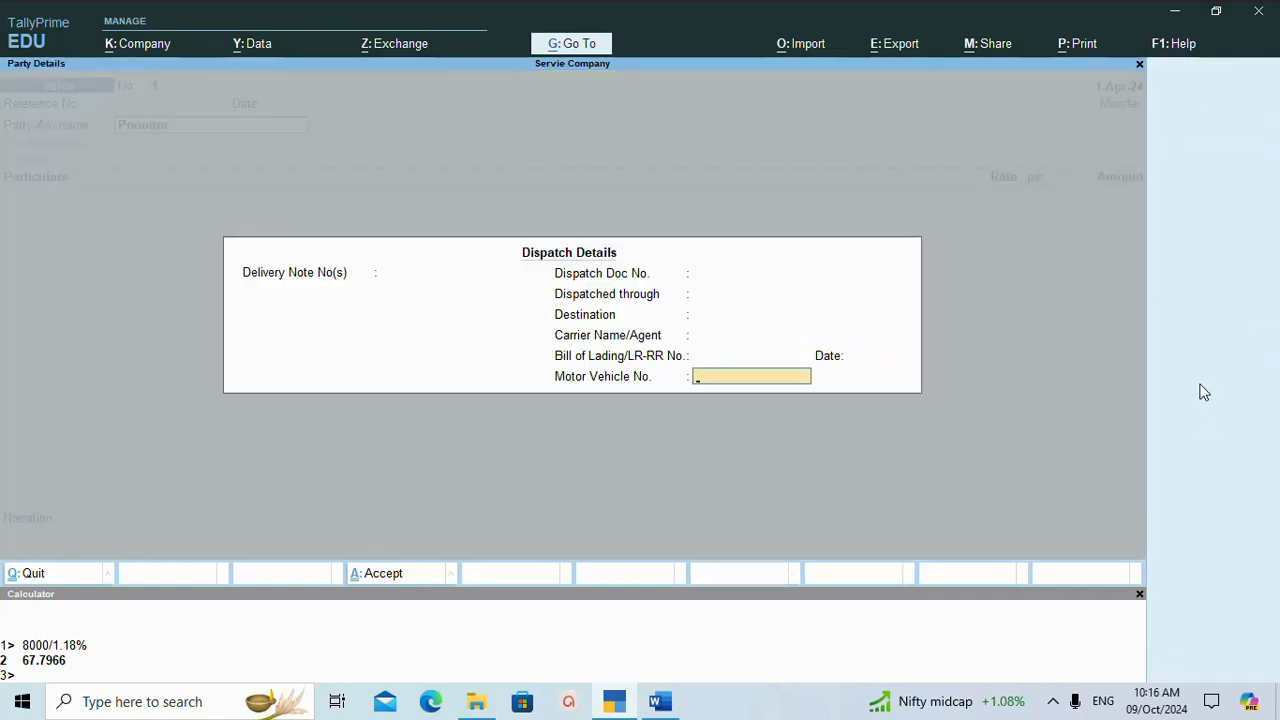
{"action": "key", "text": "Return"}
{"action": "key", "text": "Return"}
{"action": "key", "text": "Return"}
{"action": "key", "text": "Return"}
{"action": "key", "text": "Return"}
{"action": "key", "text": "Return"}
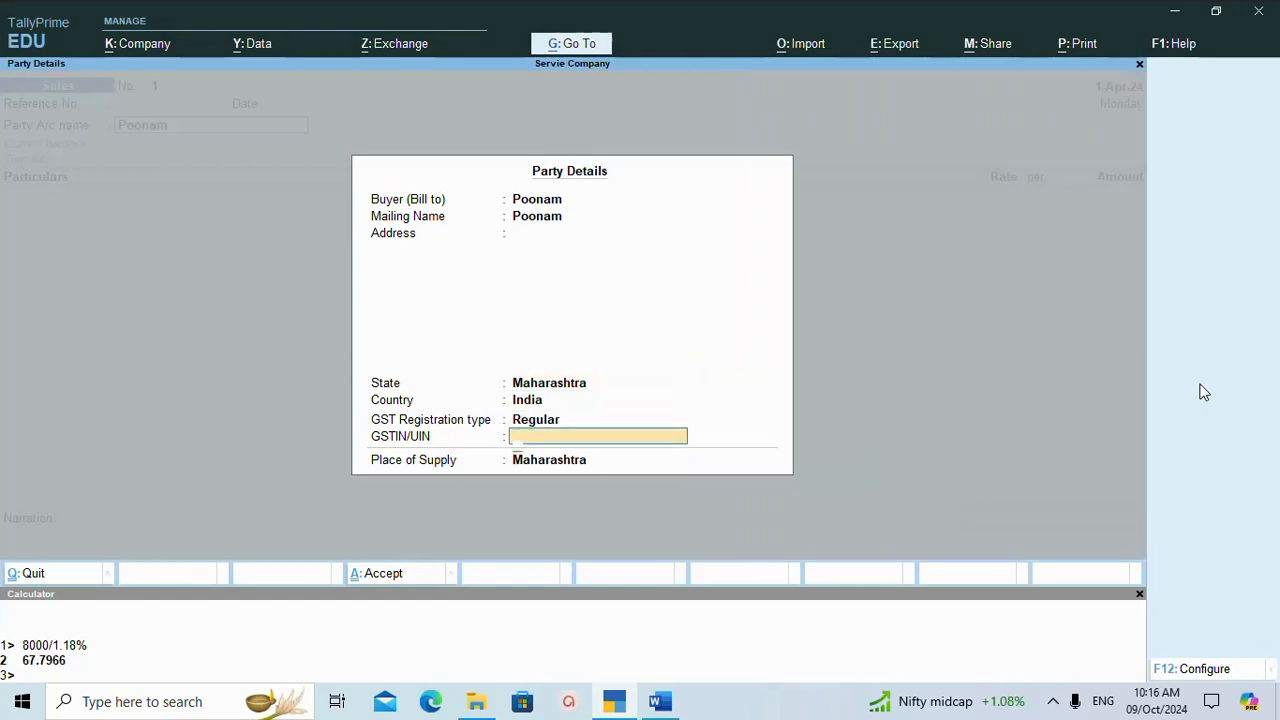
{"action": "key", "text": "Return"}
{"action": "key", "text": "Return"}
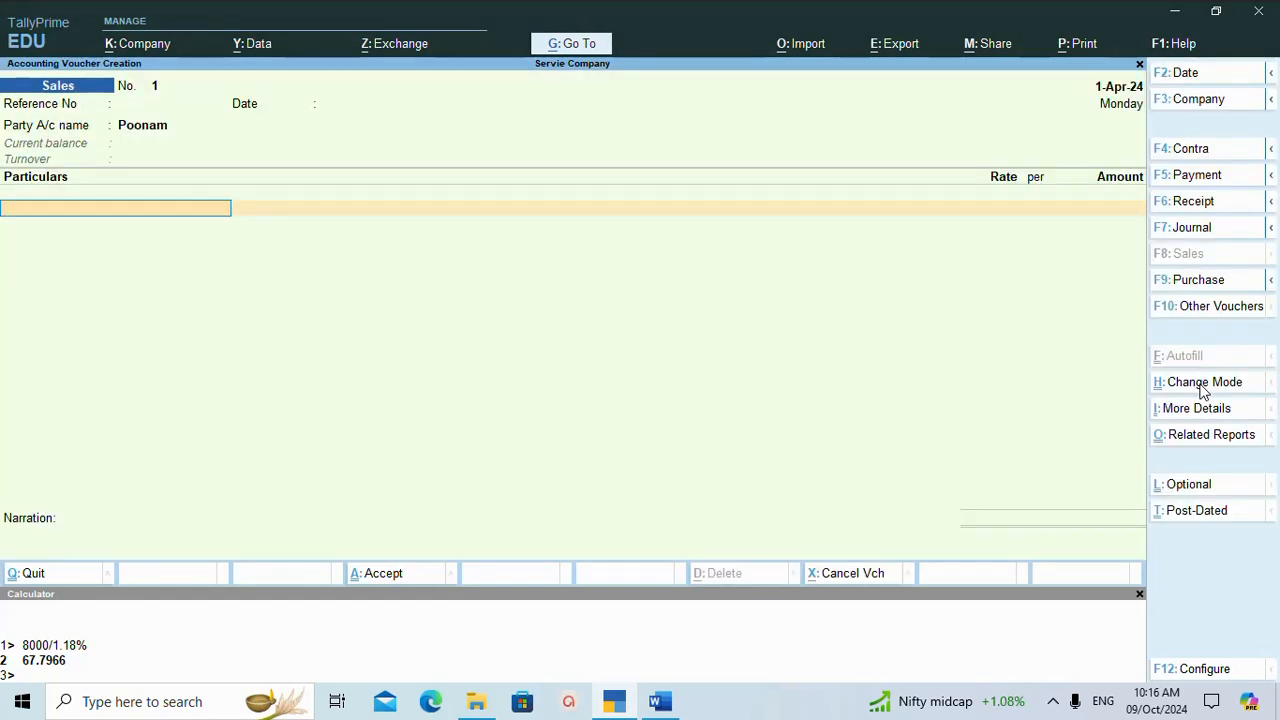
Create a ledger named Tally from the voucher's particulars and place it under Direct Incomes.
{"action": "key", "text": "alt"}
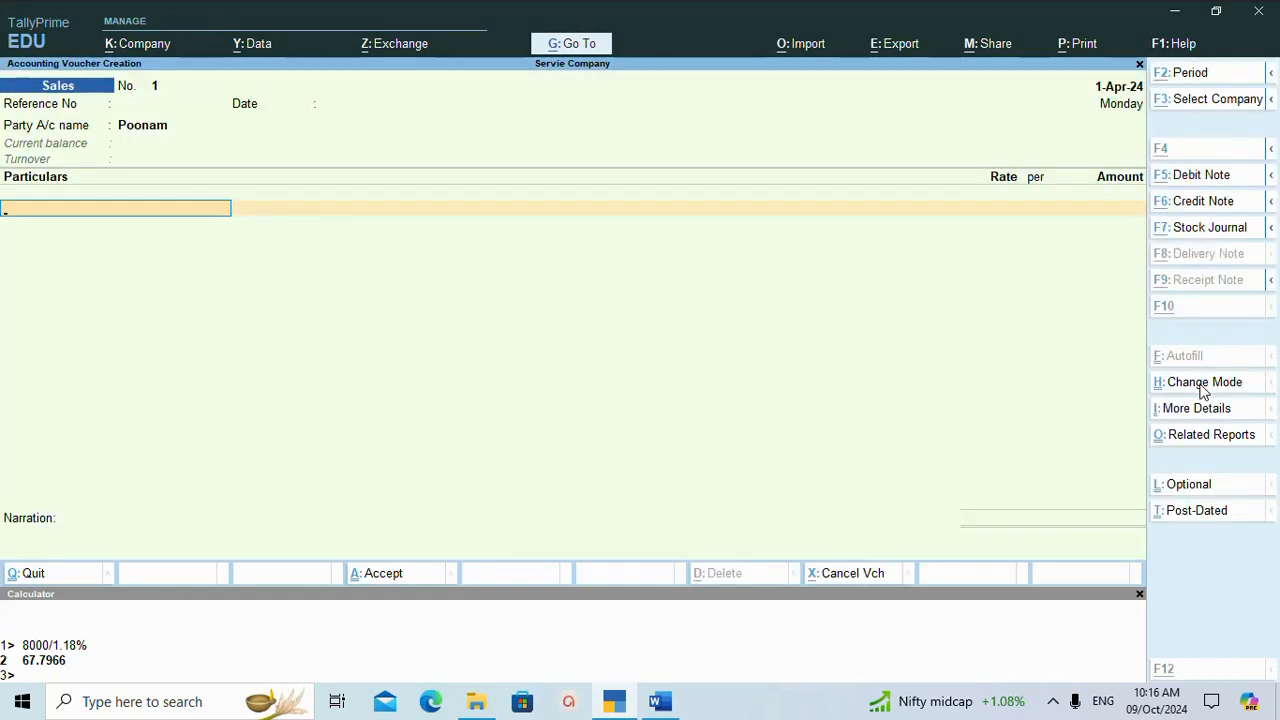
{"action": "key", "text": "alt+c"}
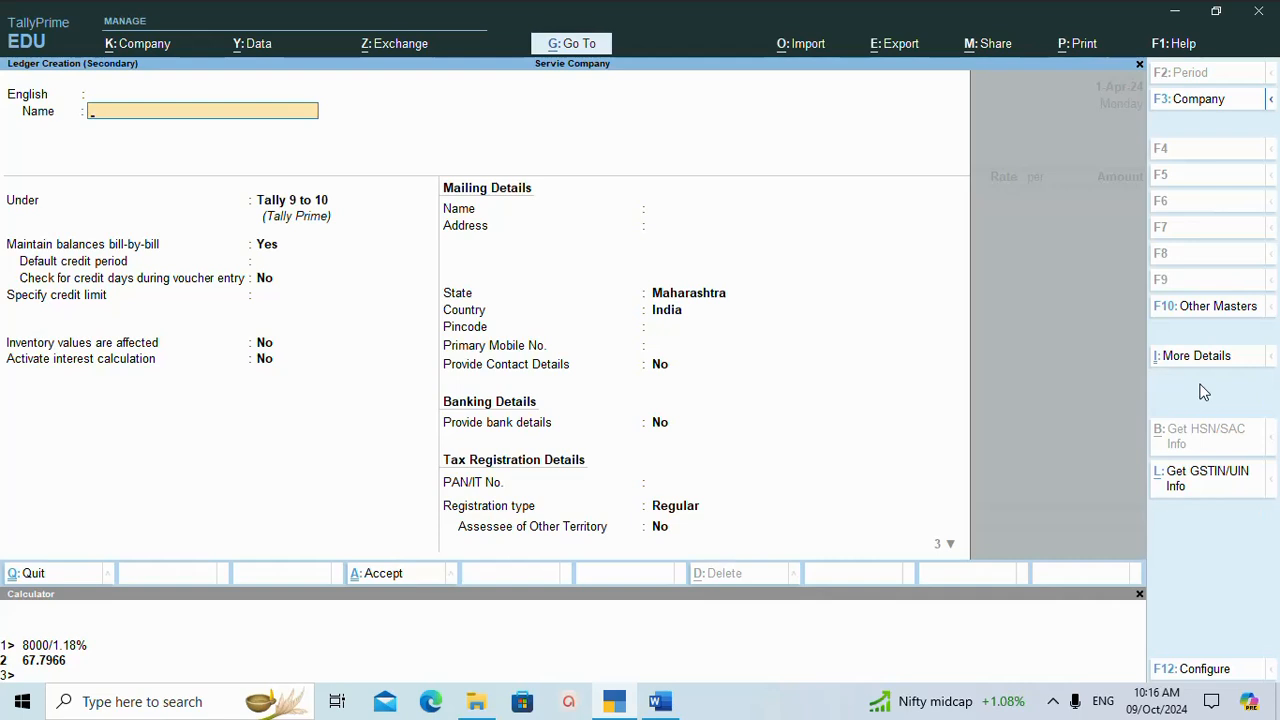
{"action": "type", "text": "Tally"}
{"action": "key", "text": "Return"}
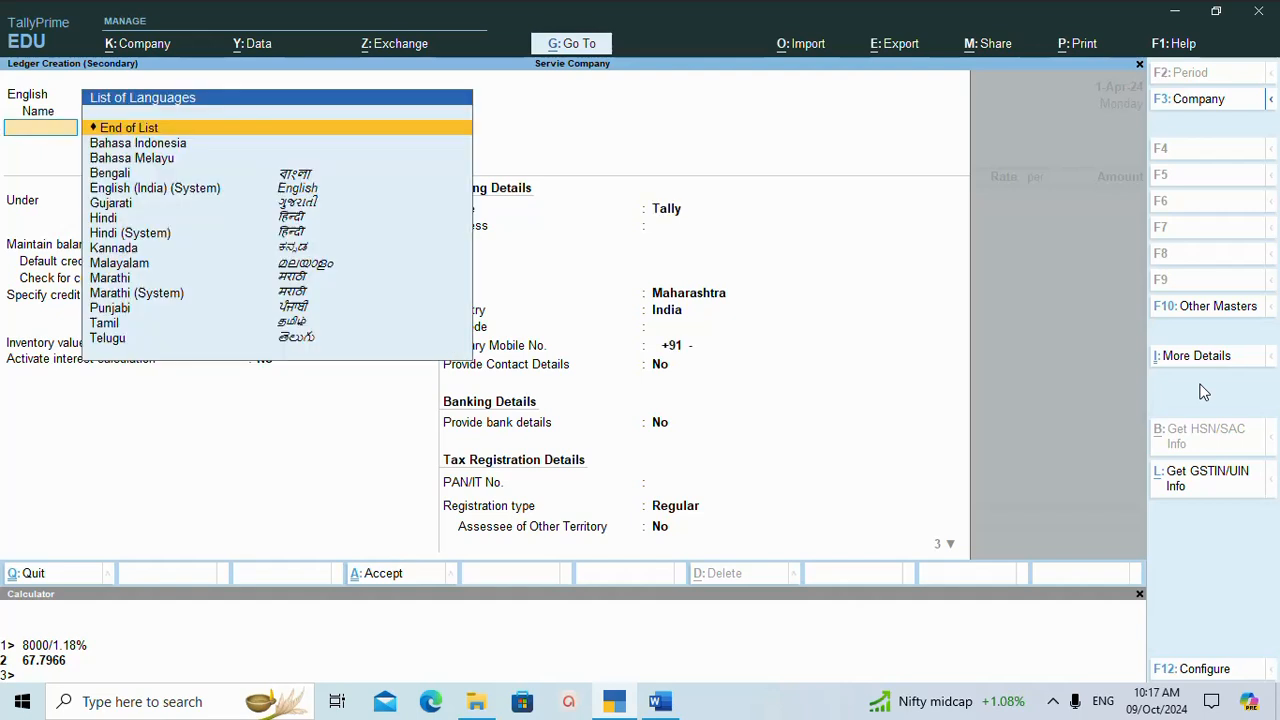
{"action": "key", "text": "Return"}
{"action": "type", "text": "D"}
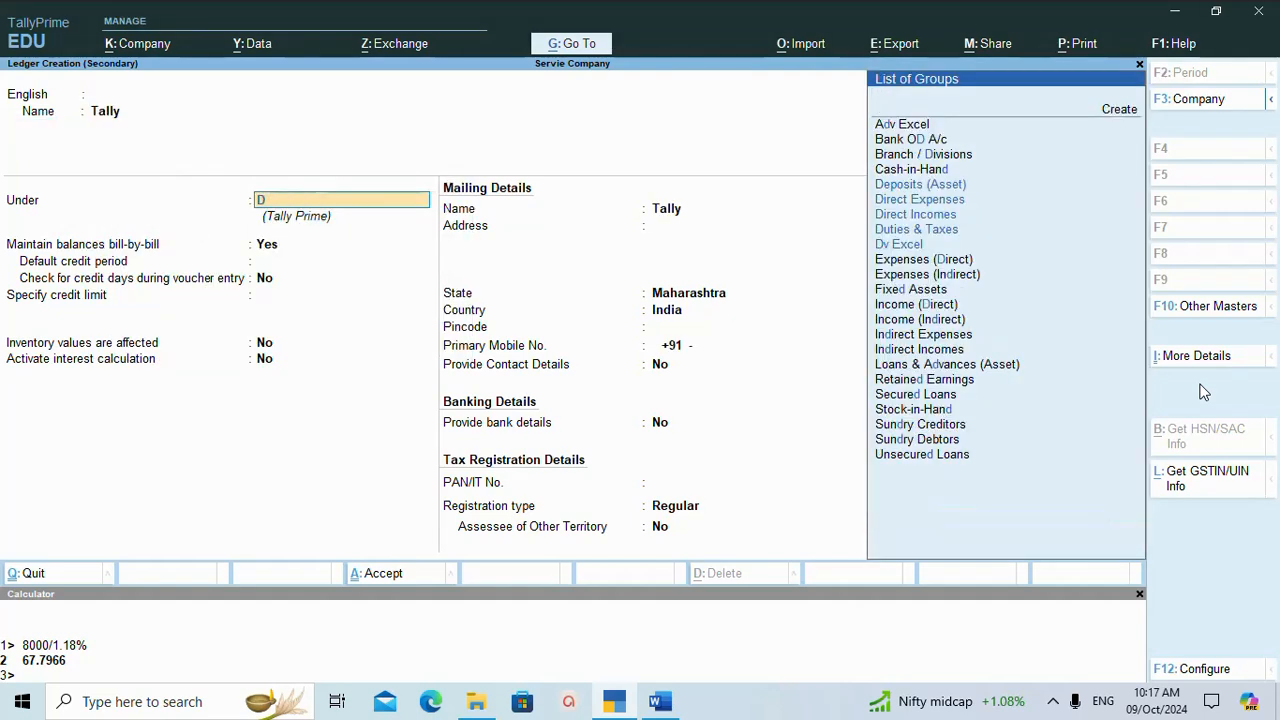
{"action": "key", "text": "Down"}
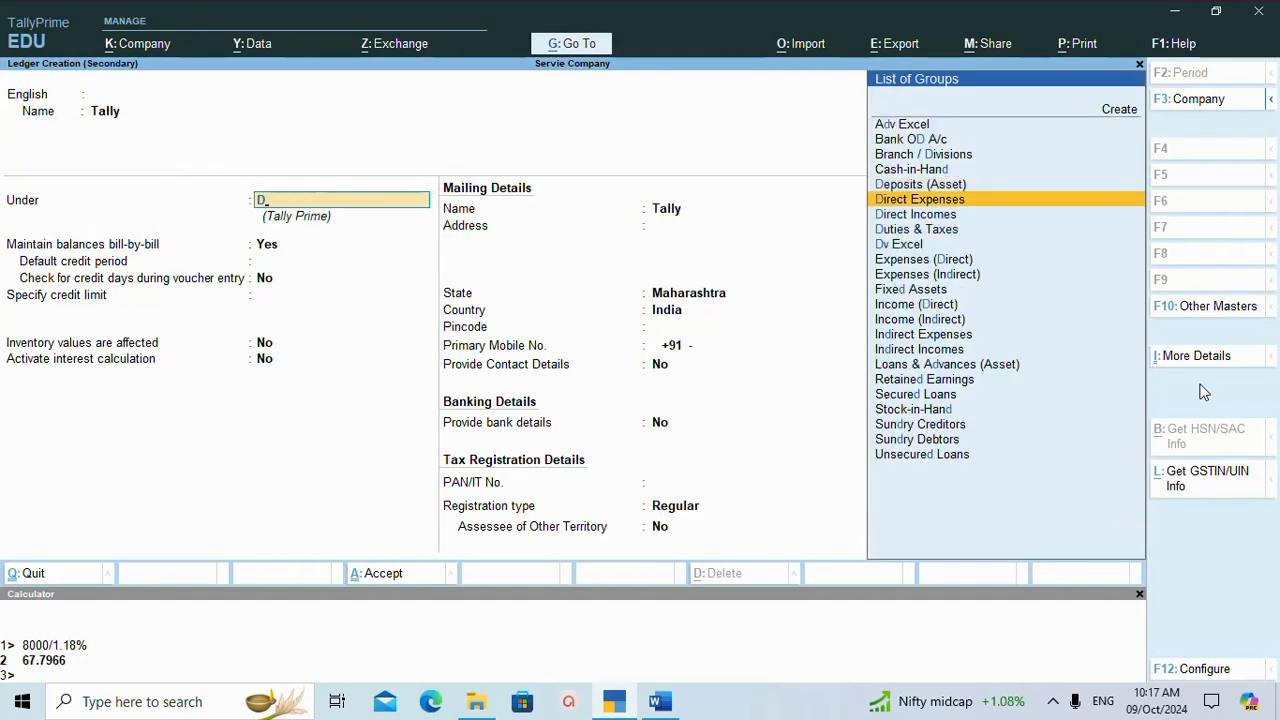
{"action": "key", "text": "Down"}
{"action": "key", "text": "Return"}
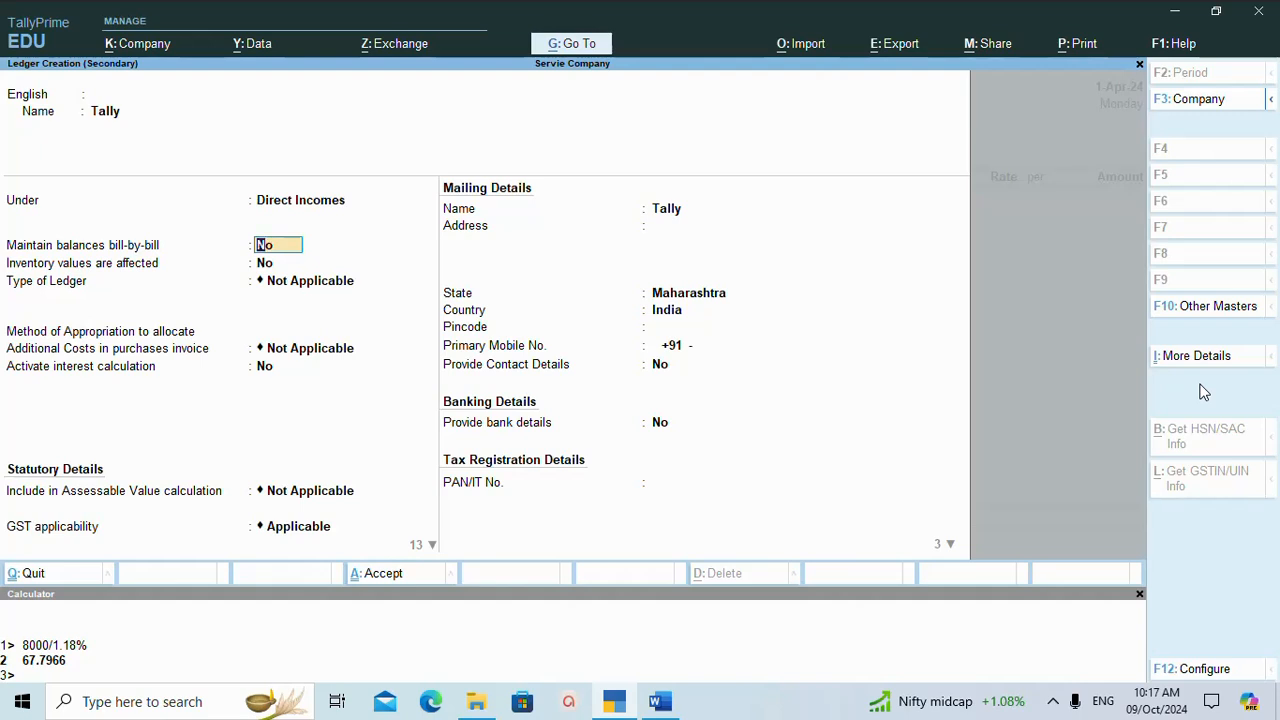
Keep GST applicable for the Tally ledger and set its rate details to Specify Details Here, with Taxable type and System Inferred nature.
{"action": "key", "text": "Return"}
{"action": "key", "text": "Return"}
{"action": "key", "text": "Return"}
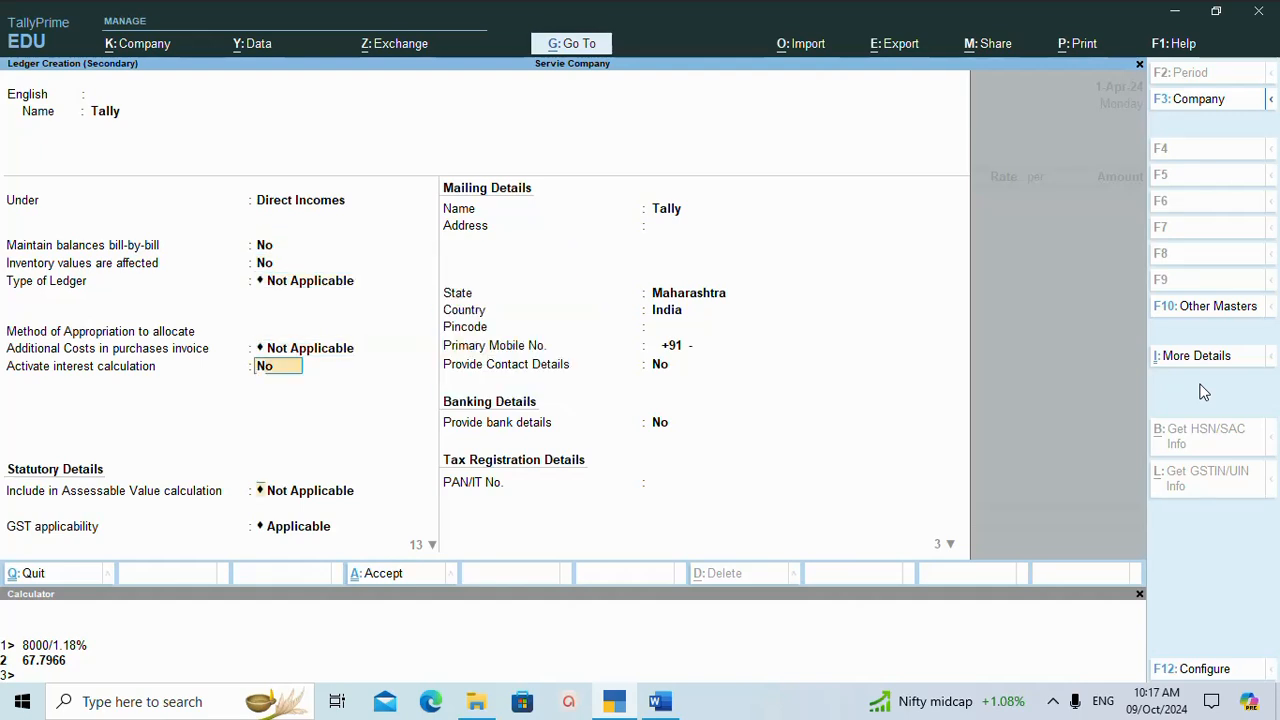
{"action": "key", "text": "Return"}
{"action": "key", "text": "Return"}
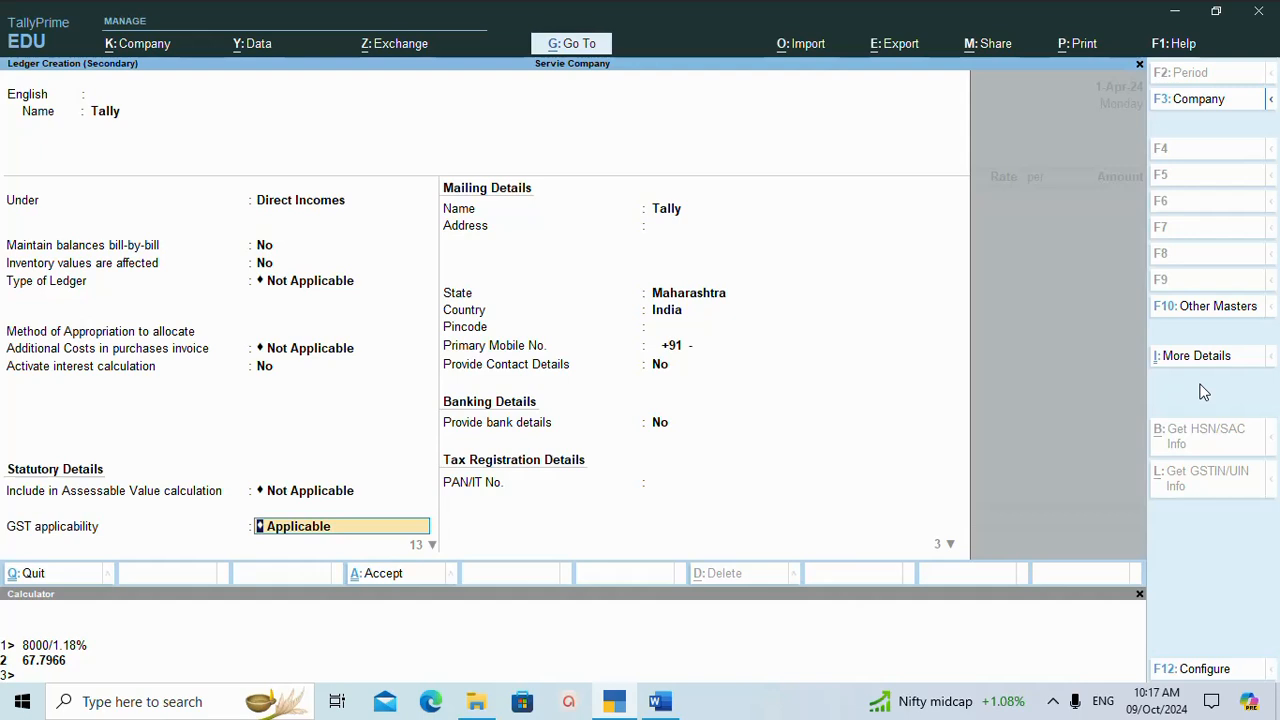
{"action": "key", "text": "Return"}
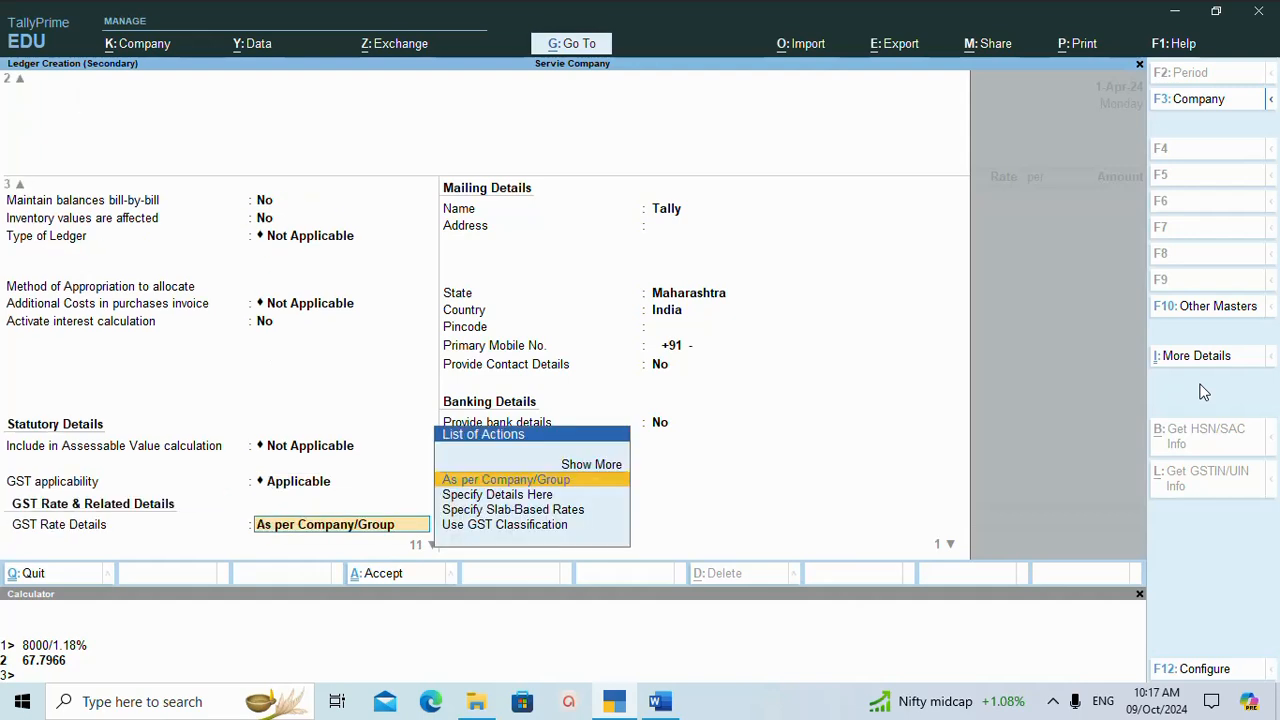
{"action": "key", "text": "Down"}
{"action": "key", "text": "Return"}
{"action": "key", "text": "Return"}
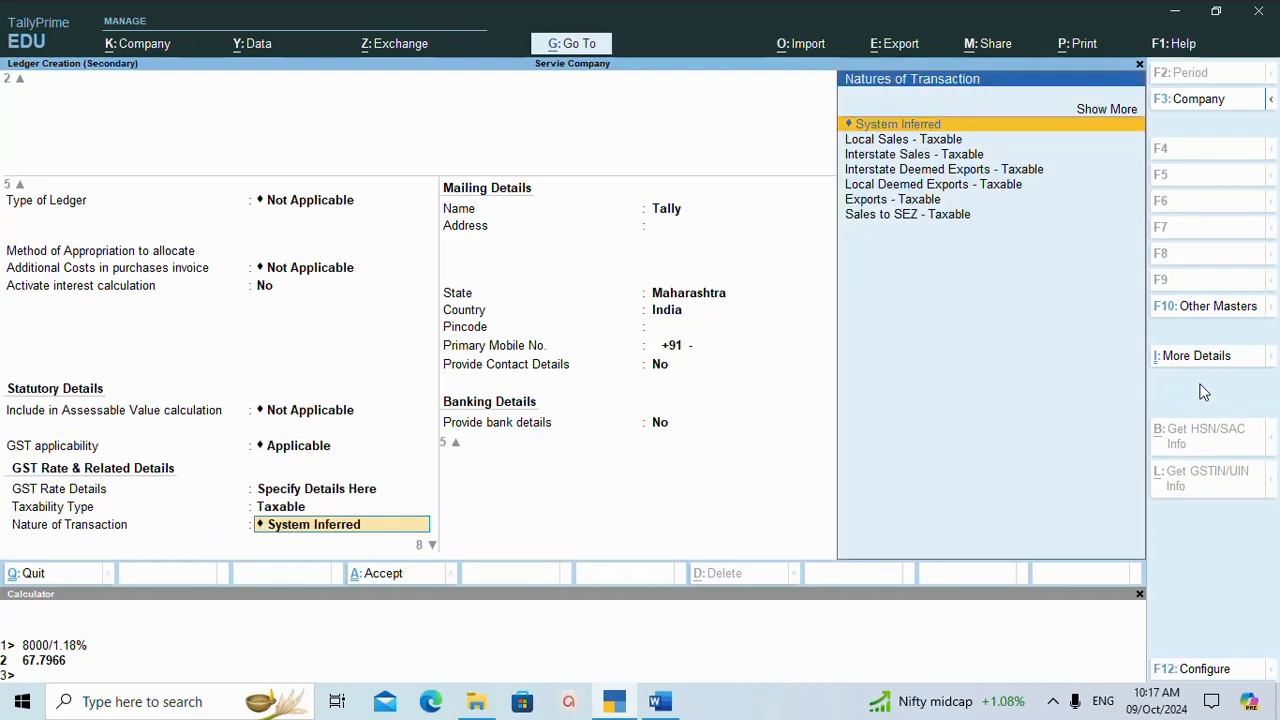
Set the Tally ledger's IGST rate to 18%, CGST and SGST/UTGST to 9% each, and type of supply to Services.
{"action": "key", "text": "Return"}
{"action": "type", "text": "1"}
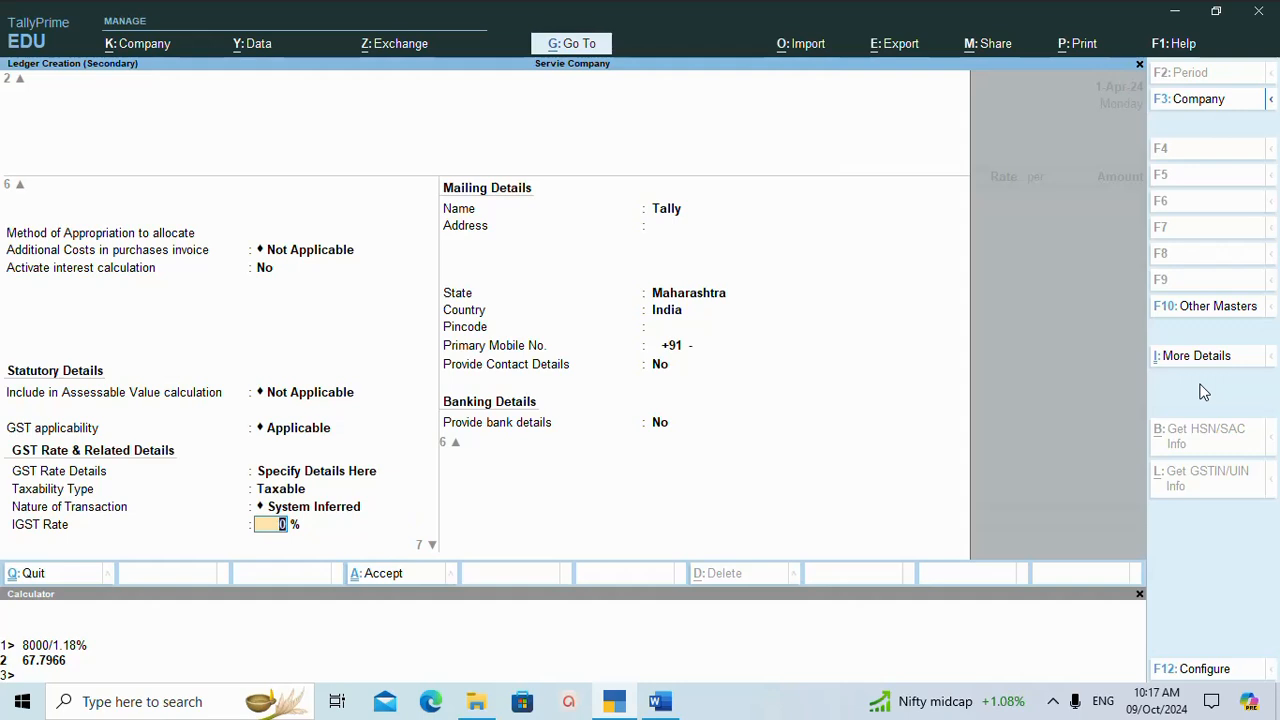
{"action": "type", "text": "8"}
{"action": "key", "text": "Return"}
{"action": "type", "text": "9"}
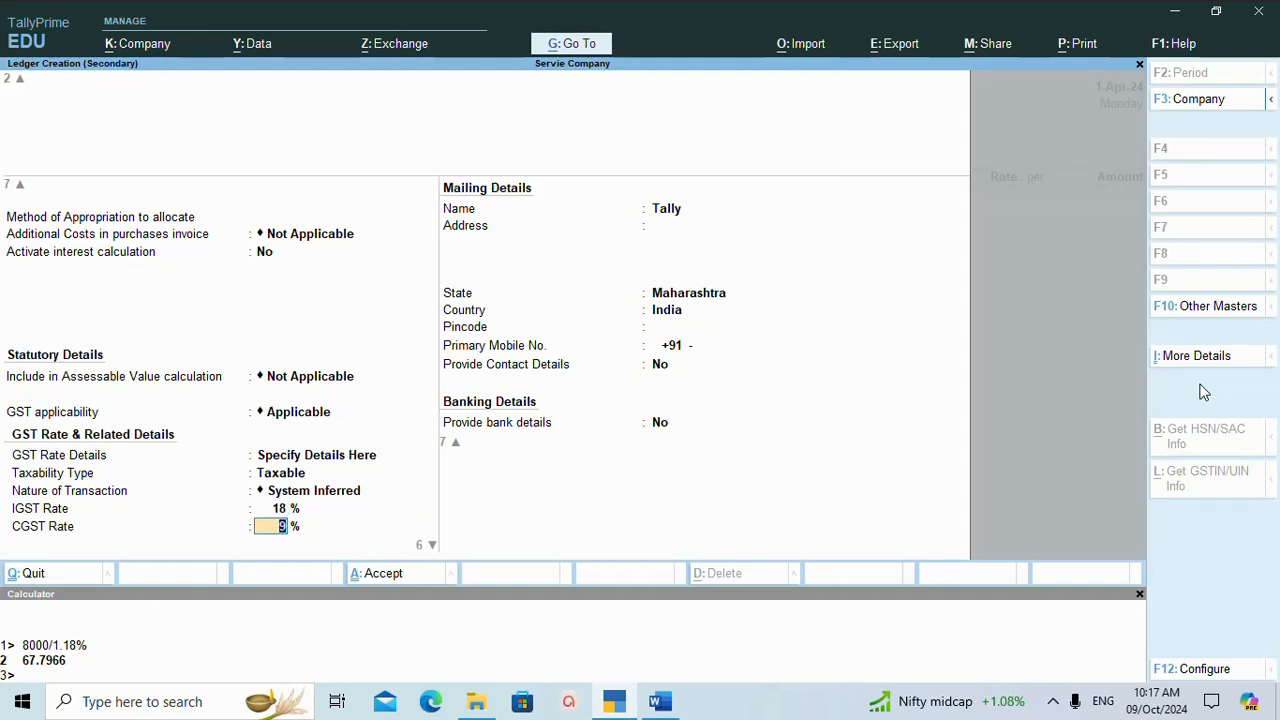
{"action": "key", "text": "Return"}
{"action": "key", "text": "Return"}
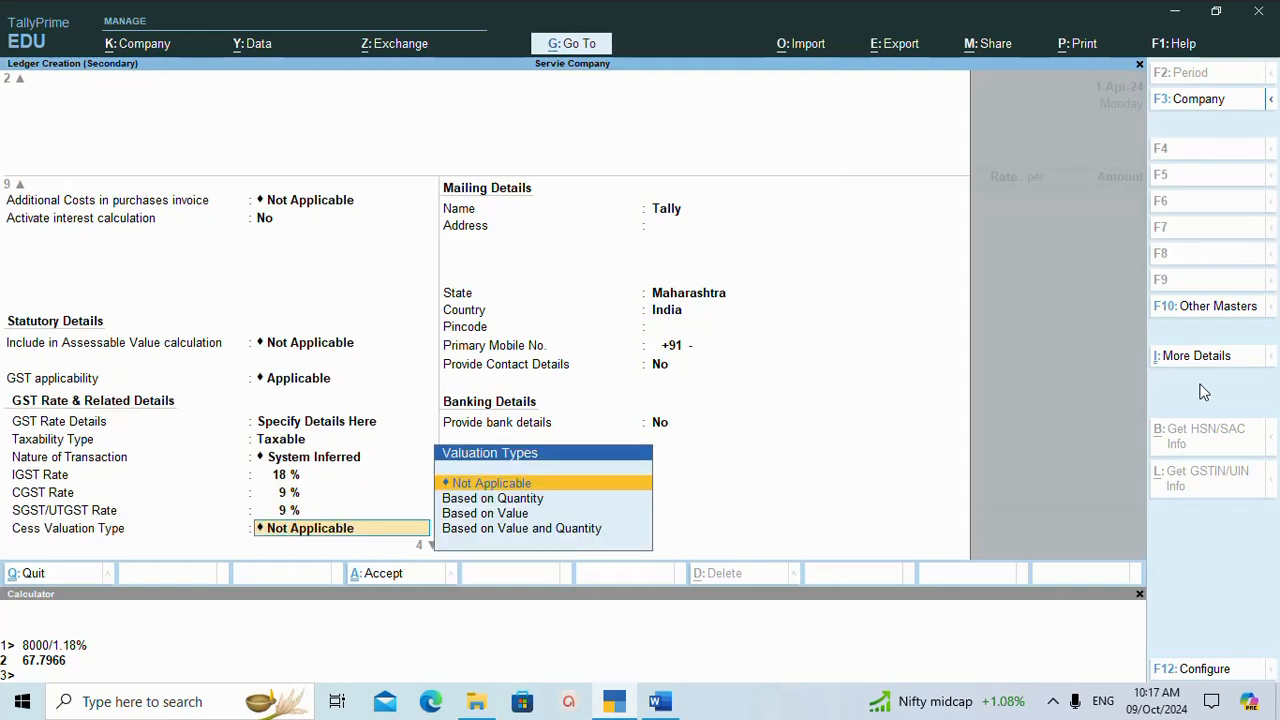
{"action": "key", "text": "Return"}
{"action": "key", "text": "Return"}
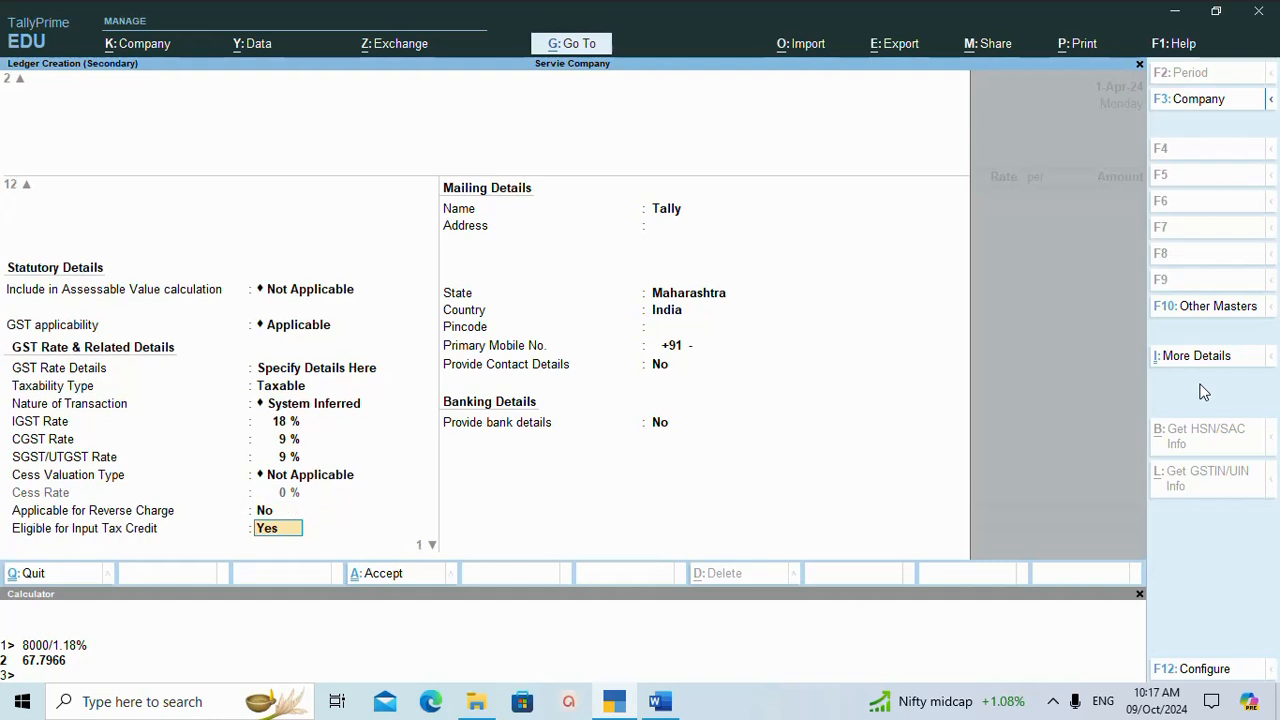
{"action": "key", "text": "Return"}
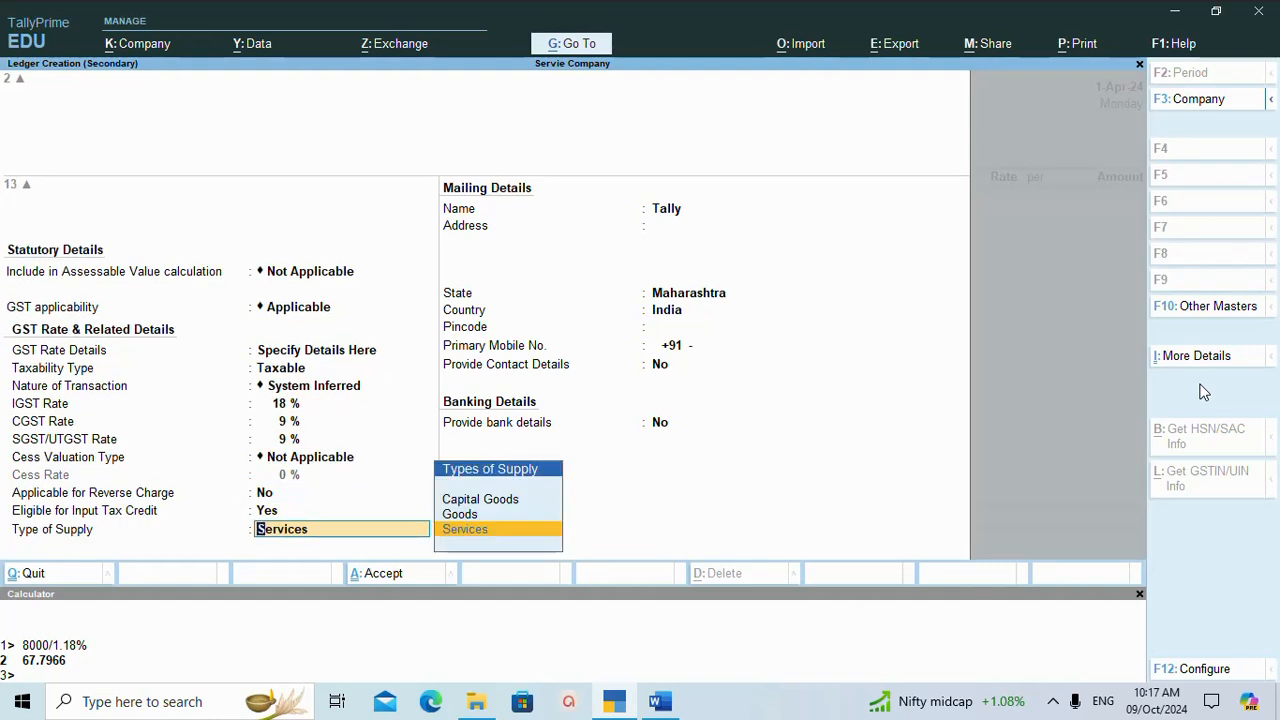
{"action": "key", "text": "Return"}
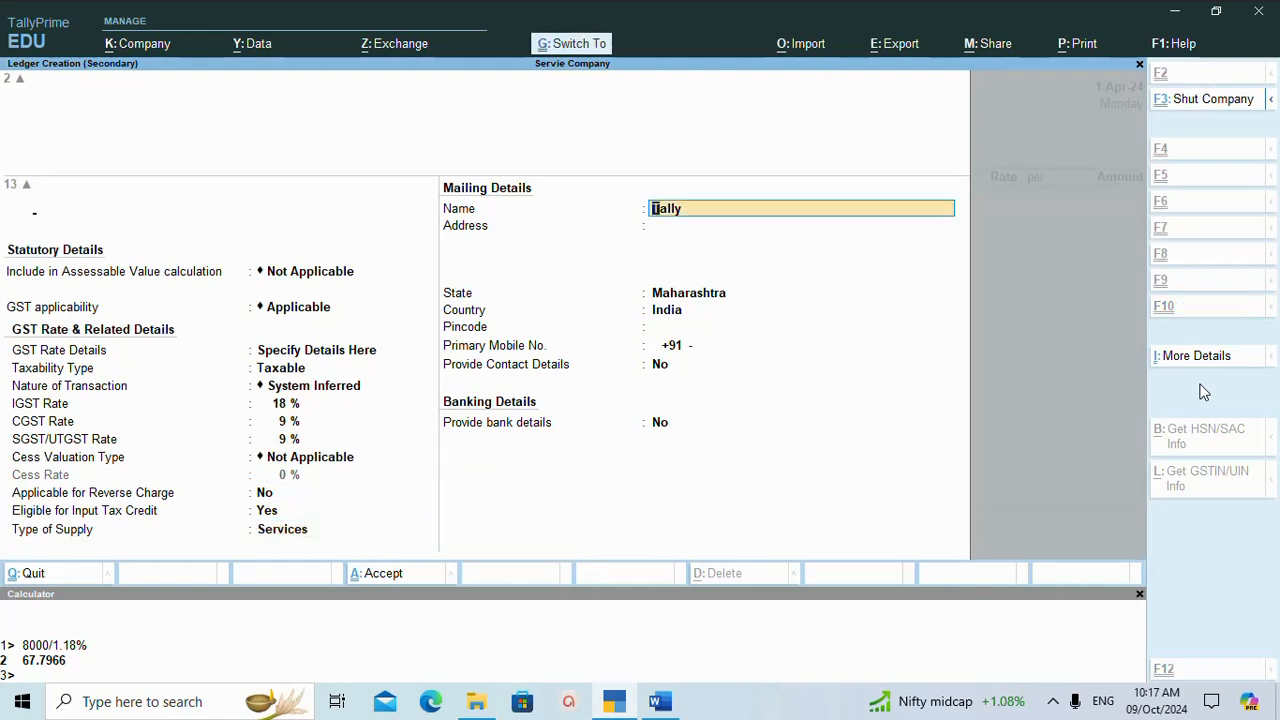
Save the Tally income ledger and leave its GST-inclusive amount blank in the sales voucher.
{"action": "key", "text": "ctrl+a"}
{"action": "key", "text": "Return"}
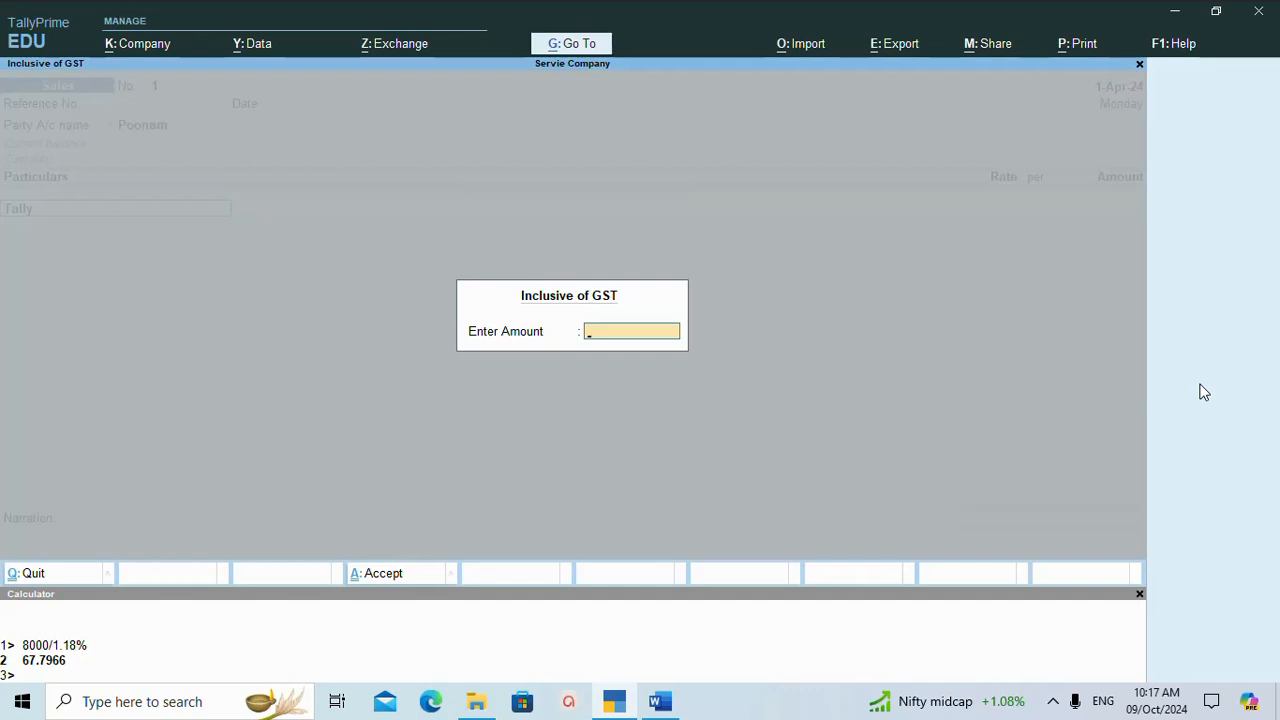
{"action": "key", "text": "Return"}
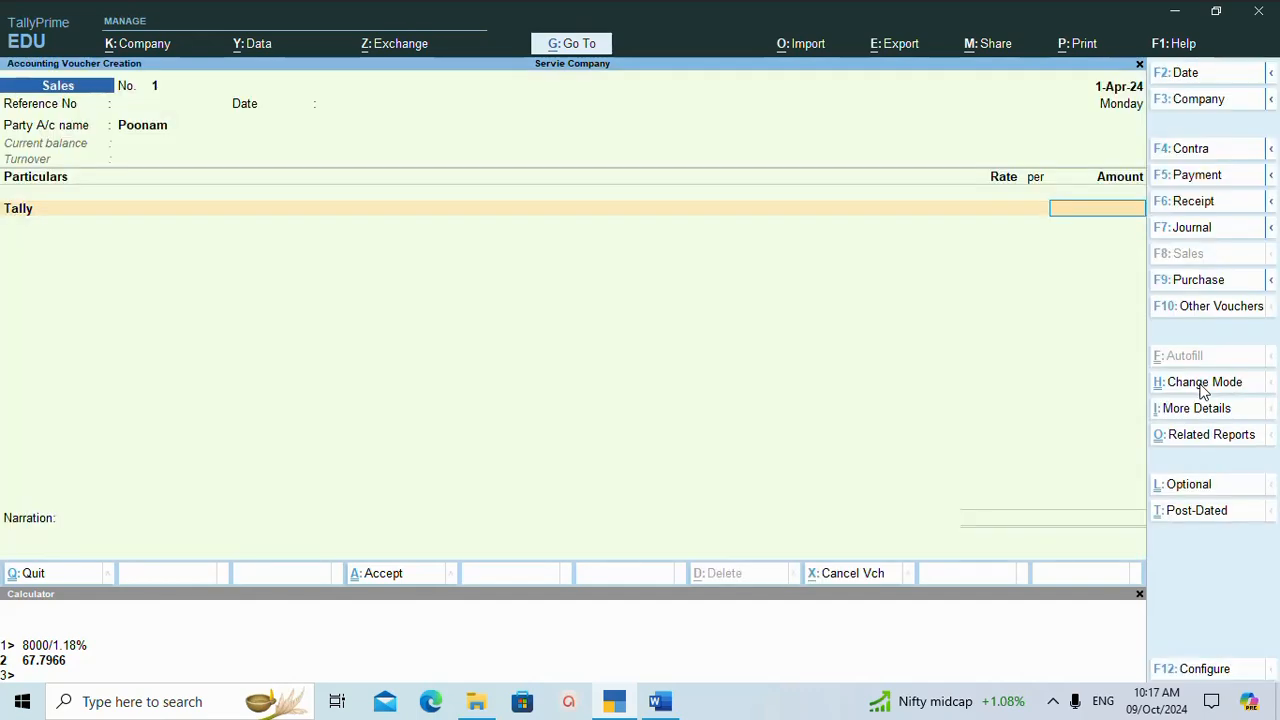
Calculate the taxable value of the course fee as 8000/1.18% in the built-in calculator.
{"action": "key", "text": "ctrl+n"}
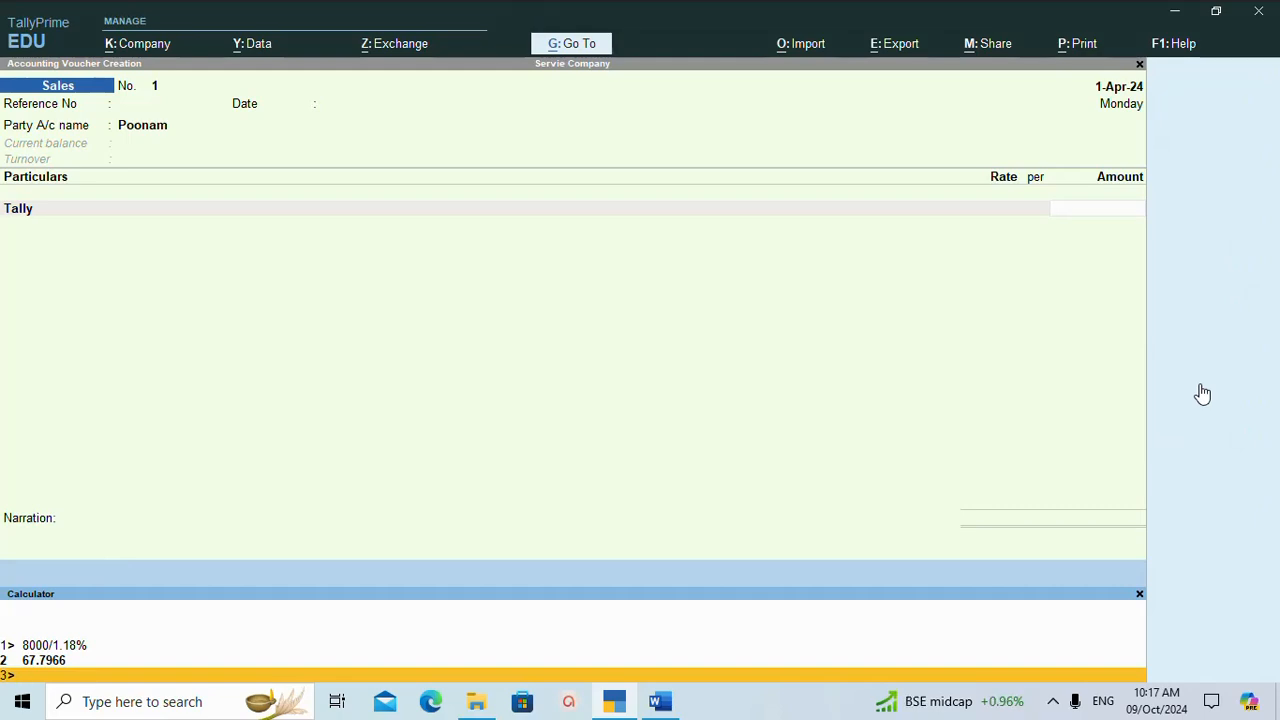
{"action": "type", "text": "8000/1.18%"}
{"action": "key", "text": "Return"}
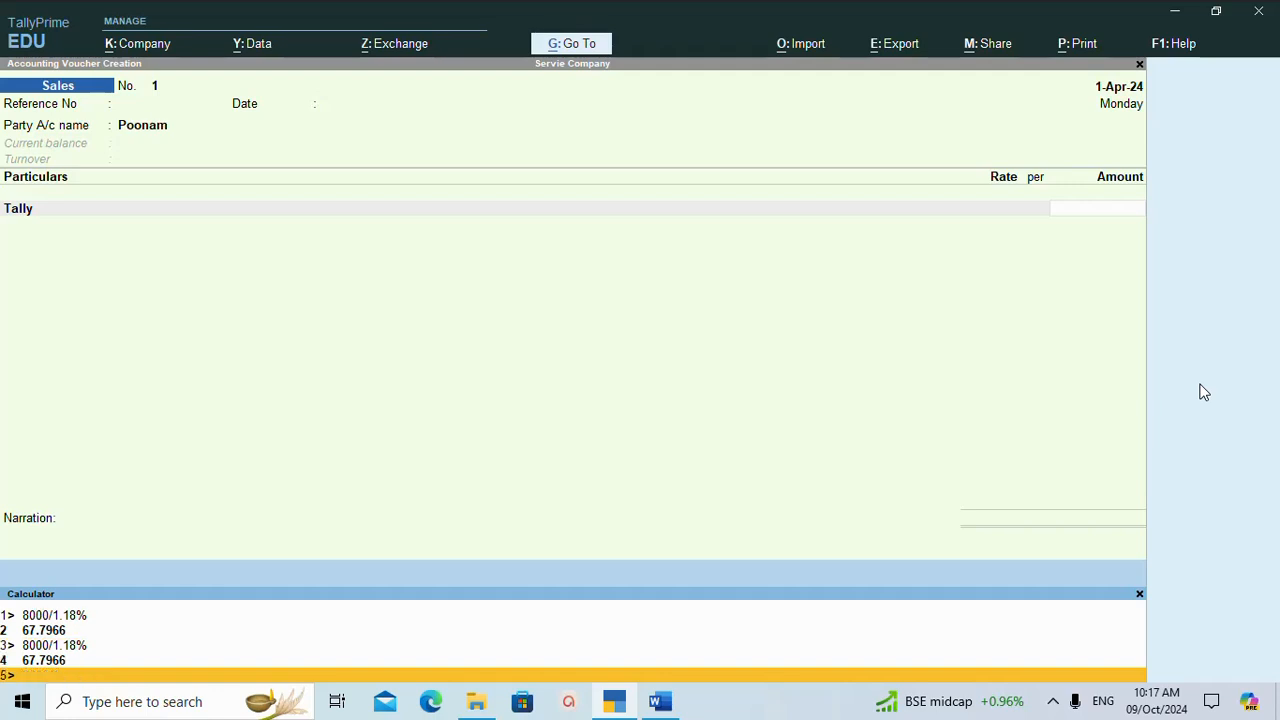
Enter 6,779.66 as the Tally income line's amount in the sales voucher.
{"action": "left_click", "coordinate": [1095, 212]}
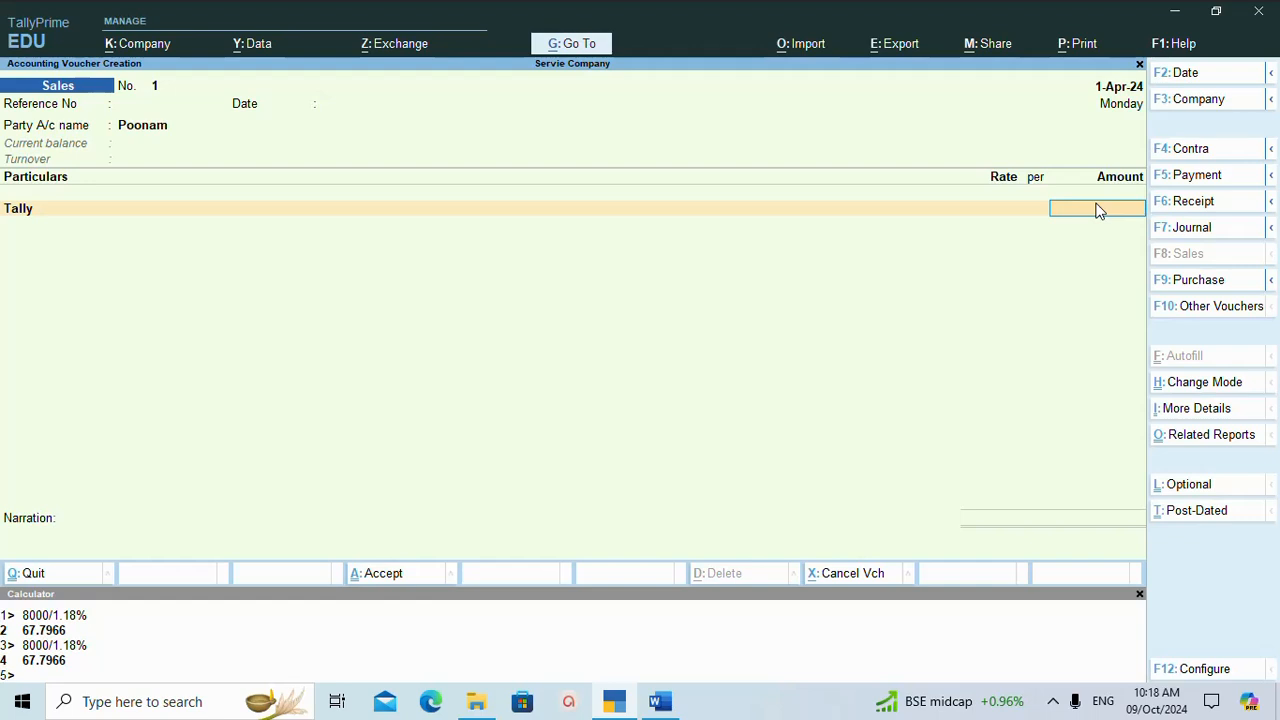
{"action": "type", "text": "6"}
{"action": "type", "text": "779.66"}
{"action": "key", "text": "Return"}
{"action": "key", "text": "Return"}
{"action": "key", "text": "Return"}
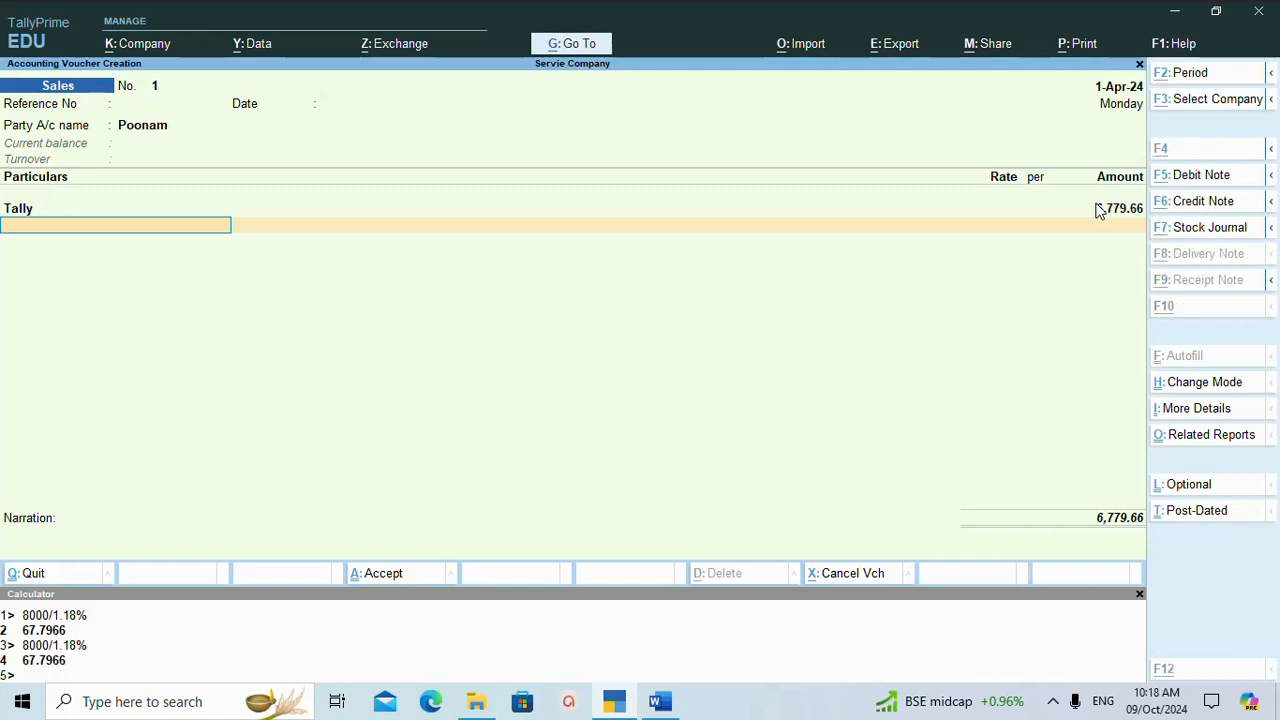
Create a ledger named CGST from the voucher's particulars and place it under Duties & Taxes.
{"action": "key", "text": "alt+c"}
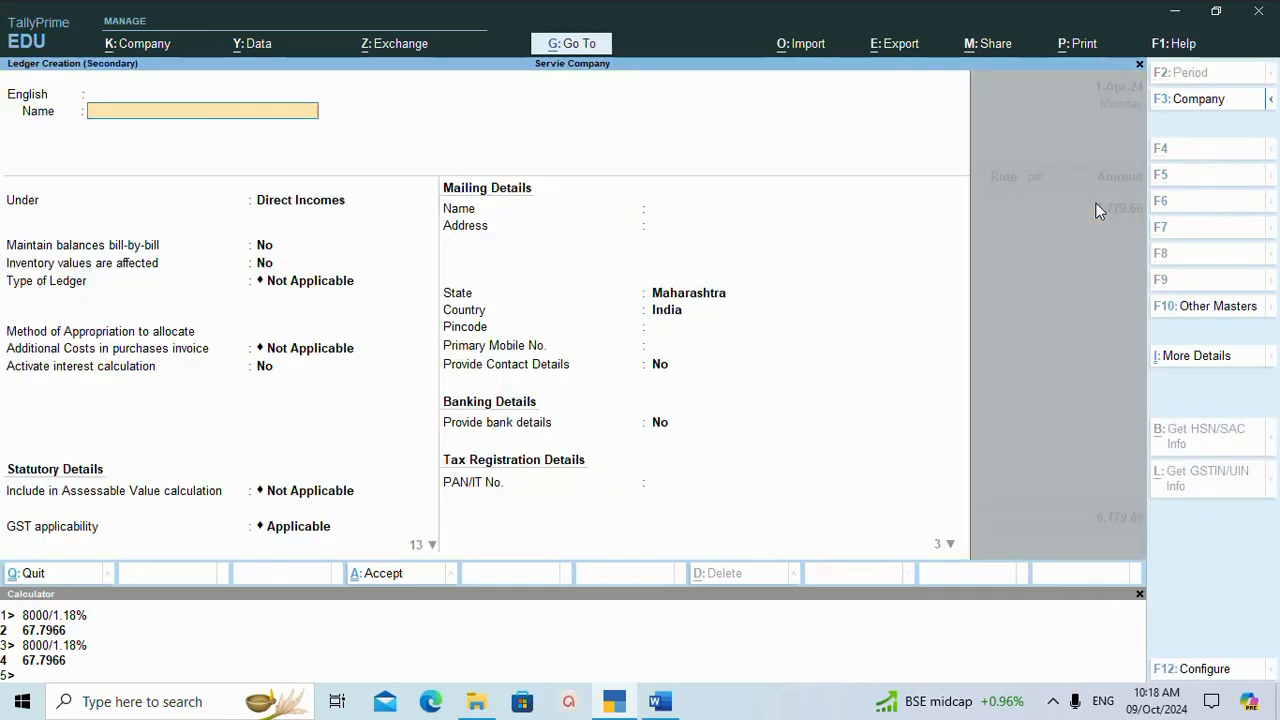
{"action": "type", "text": "CGST"}
{"action": "key", "text": "Return"}
{"action": "key", "text": "Return"}
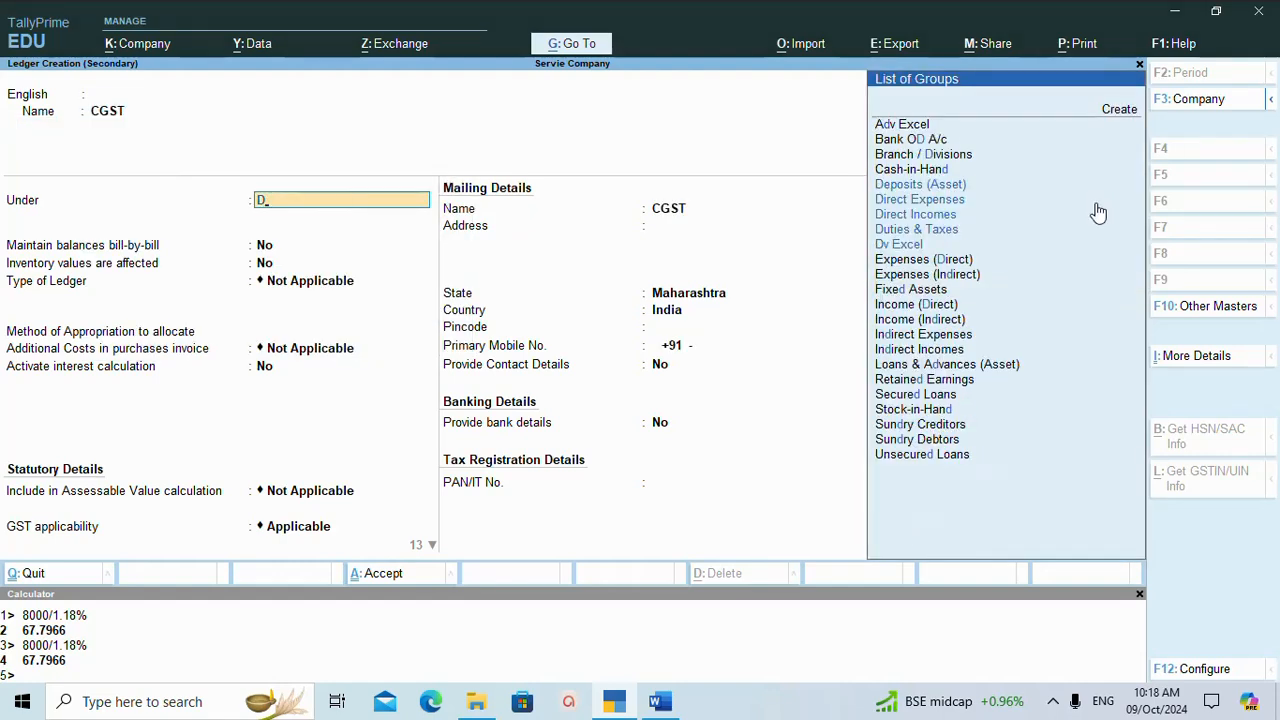
{"action": "key", "text": "Down"}
{"action": "key", "text": "Down"}
{"action": "key", "text": "Down"}
{"action": "key", "text": "Down"}
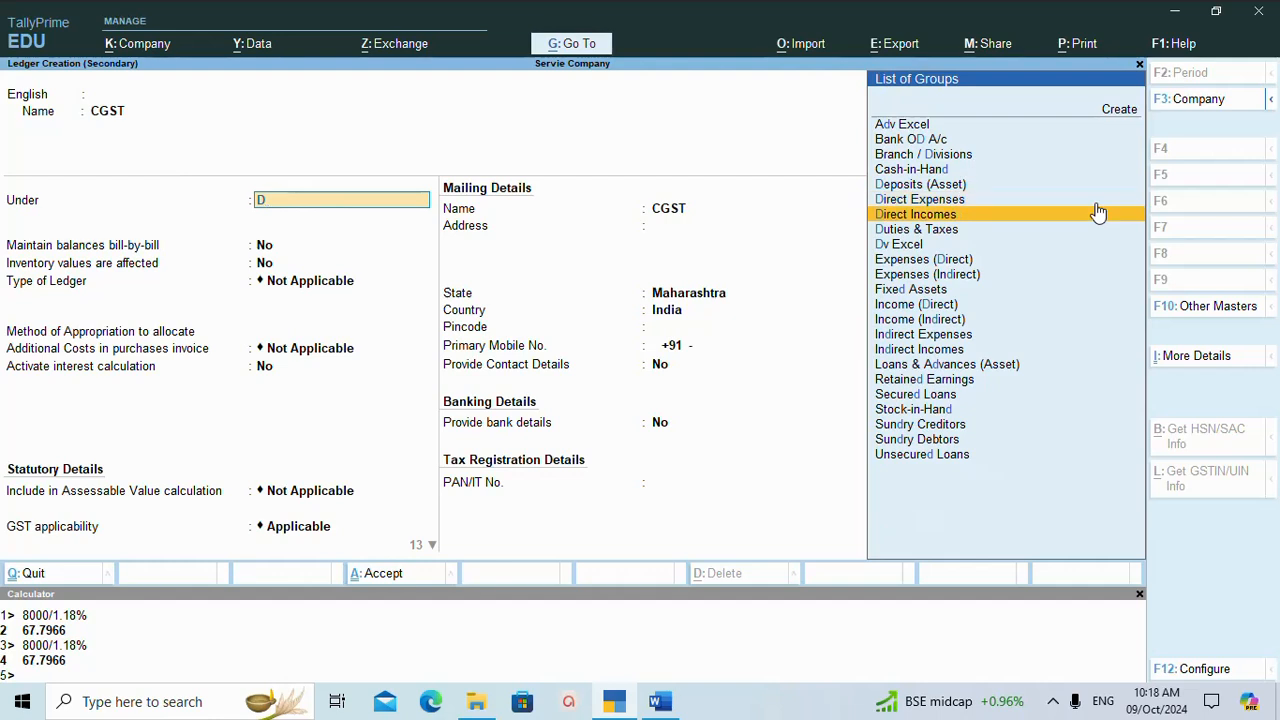
{"action": "key", "text": "Return"}
Set the CGST ledger's duty type to GST and tax type to CGST, keeping the balance, inventory and additional cost defaults.
{"action": "key", "text": "Up"}
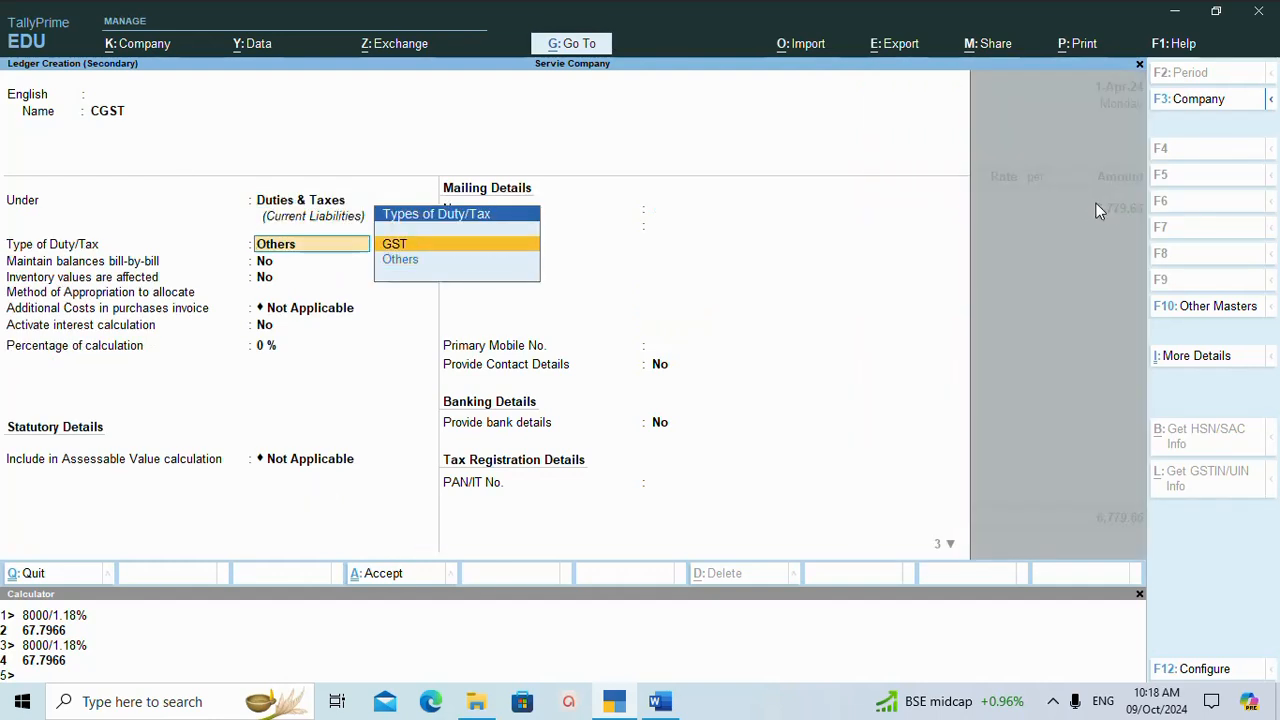
{"action": "key", "text": "Return"}
{"action": "key", "text": "Down"}
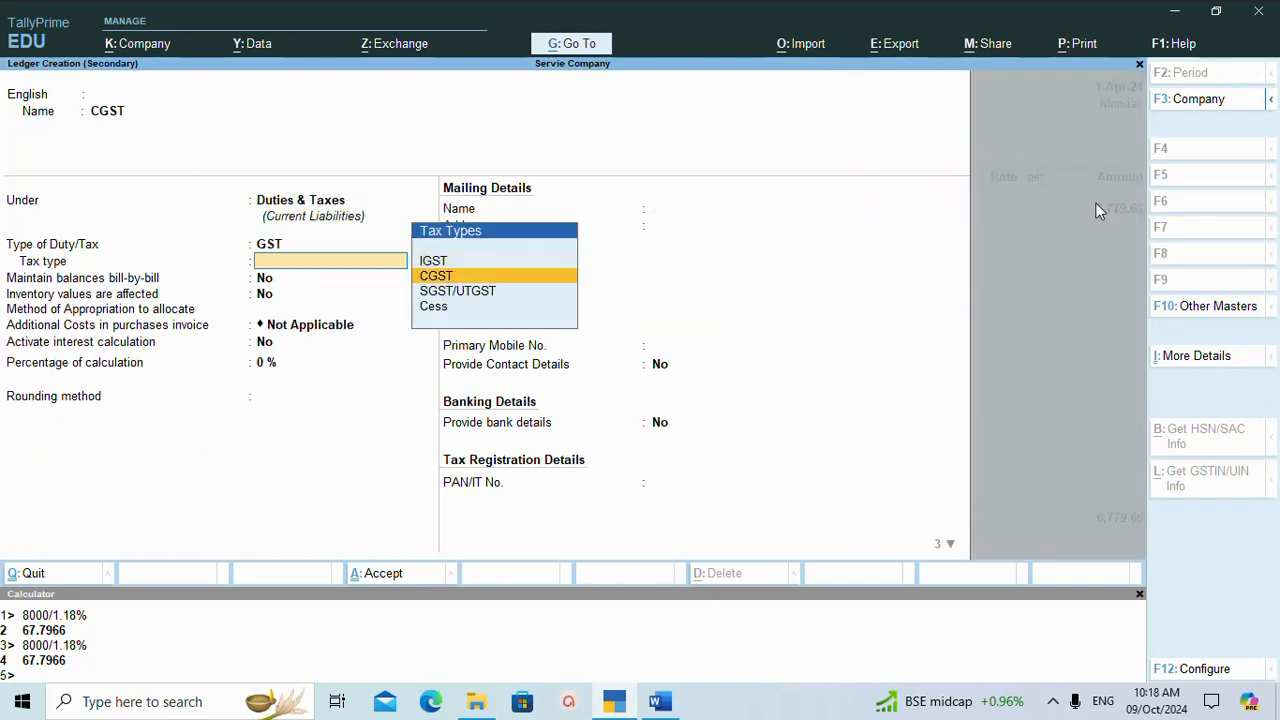
{"action": "key", "text": "Return"}
{"action": "key", "text": "Return"}
{"action": "key", "text": "Return"}
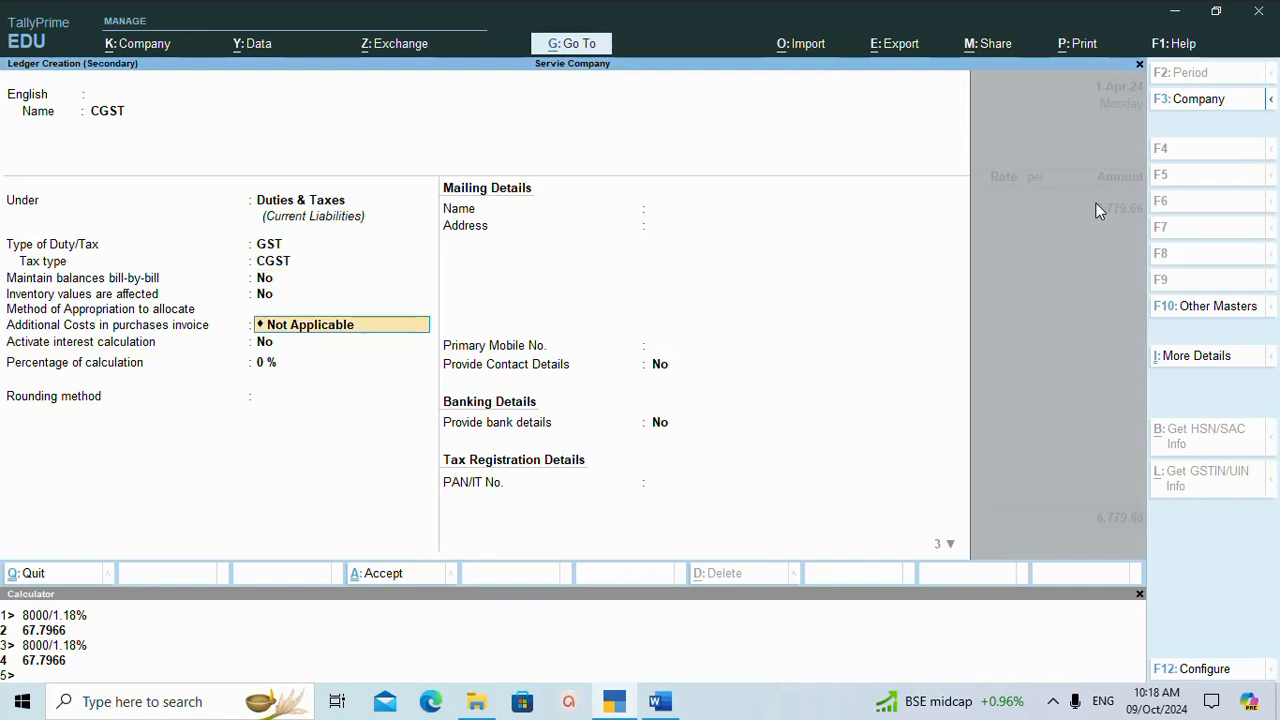
{"action": "key", "text": "Return"}
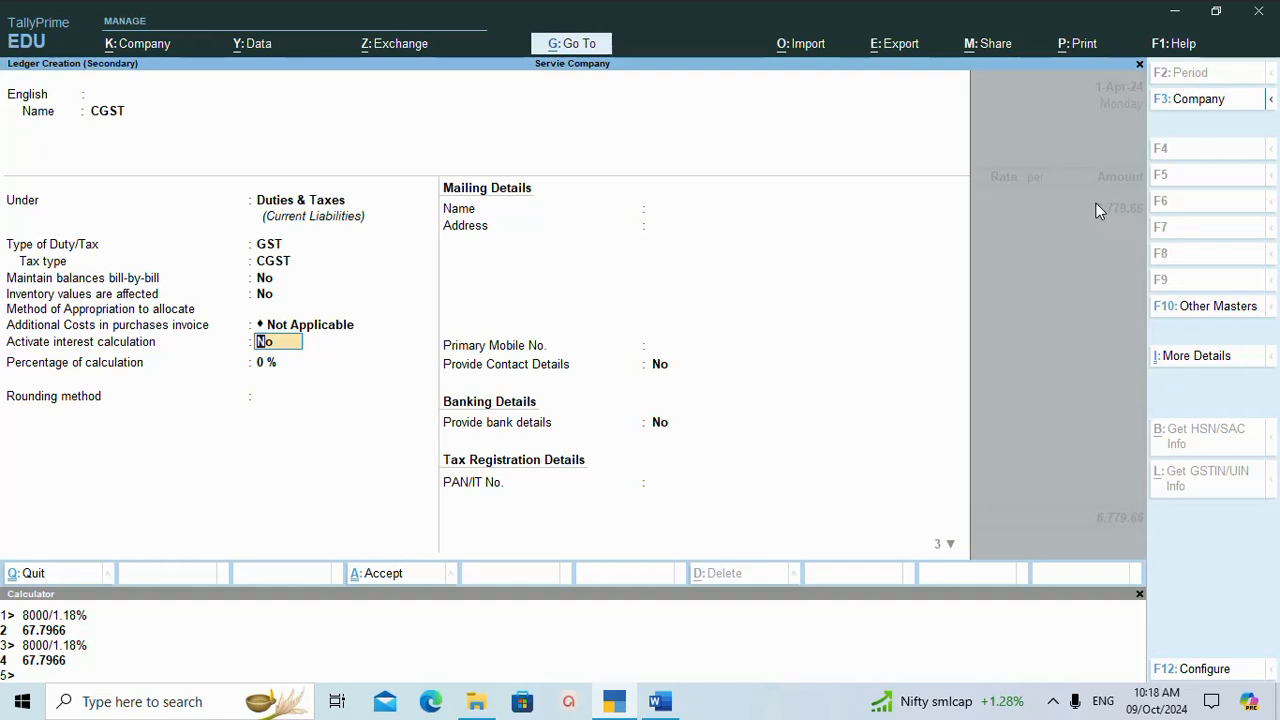
Activate interest calculation for the CGST ledger and accept the default interest parameters with no rate.
{"action": "type", "text": "yes"}
{"action": "key", "text": "Return"}
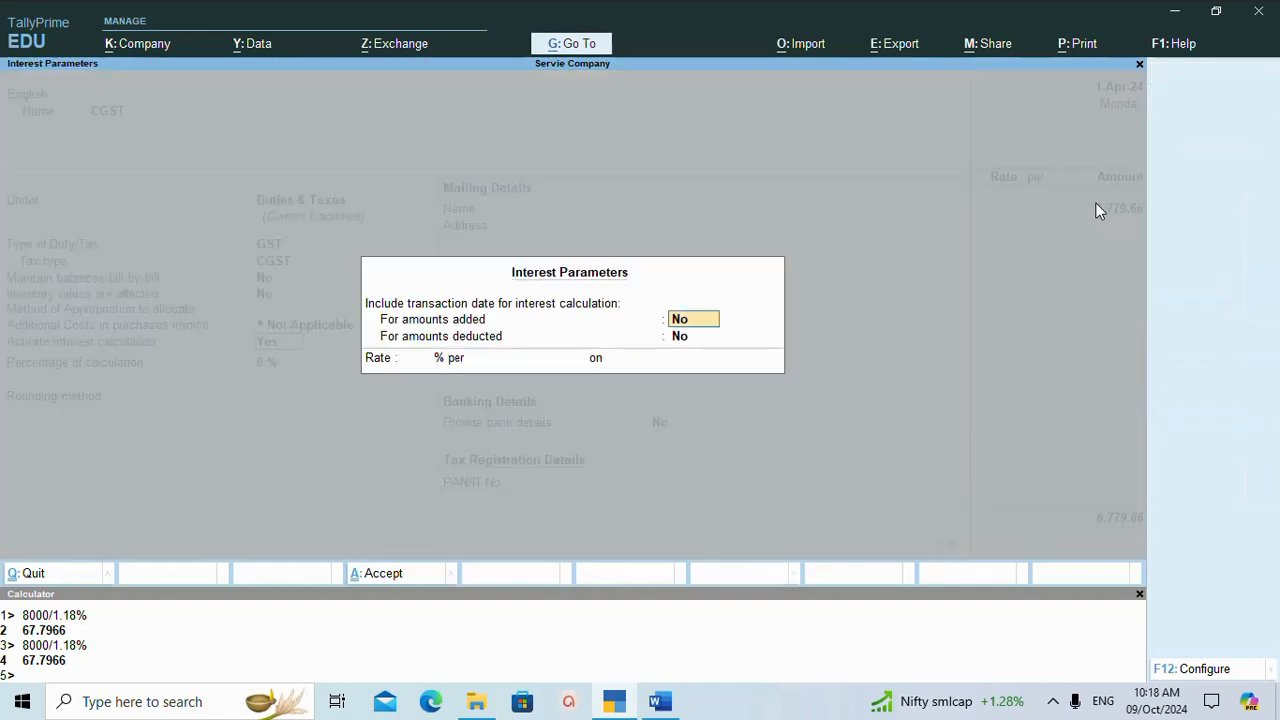
{"action": "key", "text": "Return"}
{"action": "key", "text": "Return"}
Save the CGST ledger with Normal Rounding at limit 0 and accept its automatic tax amount in the voucher.
{"action": "key", "text": "Return"}
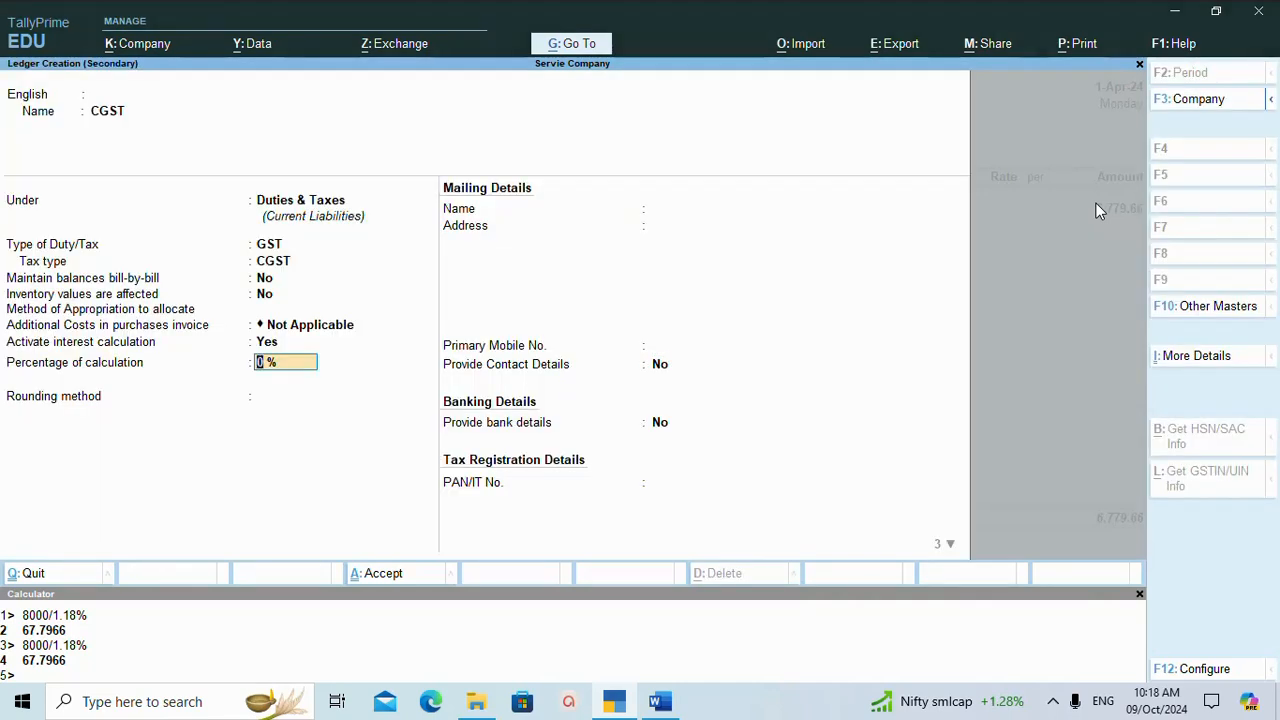
{"action": "key", "text": "Return"}
{"action": "key", "text": "Down"}
{"action": "key", "text": "Down"}
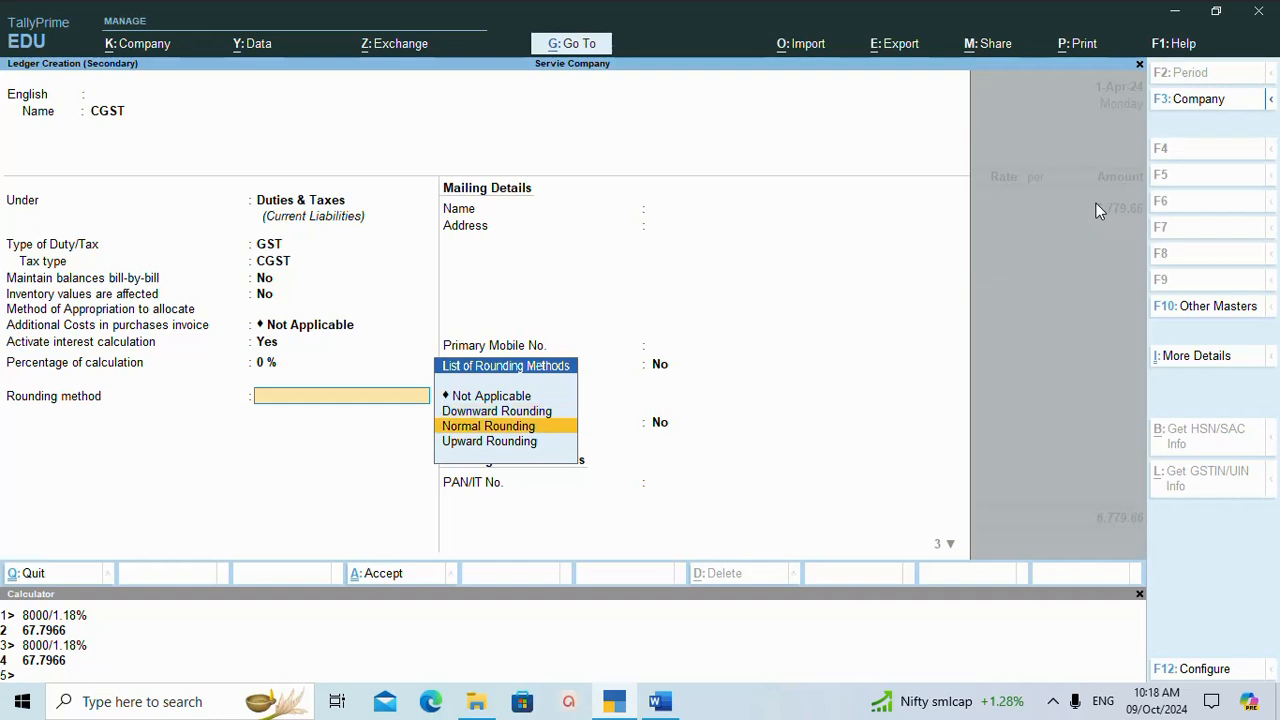
{"action": "key", "text": "Return"}
{"action": "key", "text": "Return"}
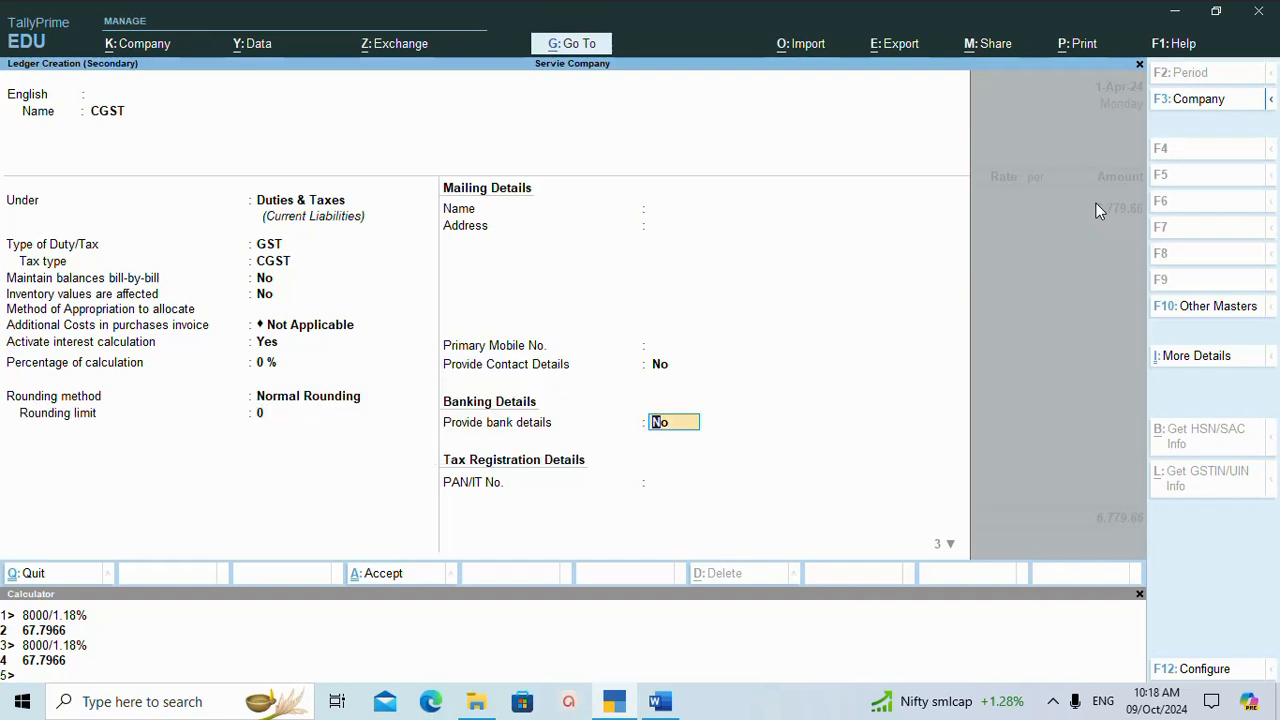
{"action": "key", "text": "ctrl"}
{"action": "key", "text": "ctrl+a"}
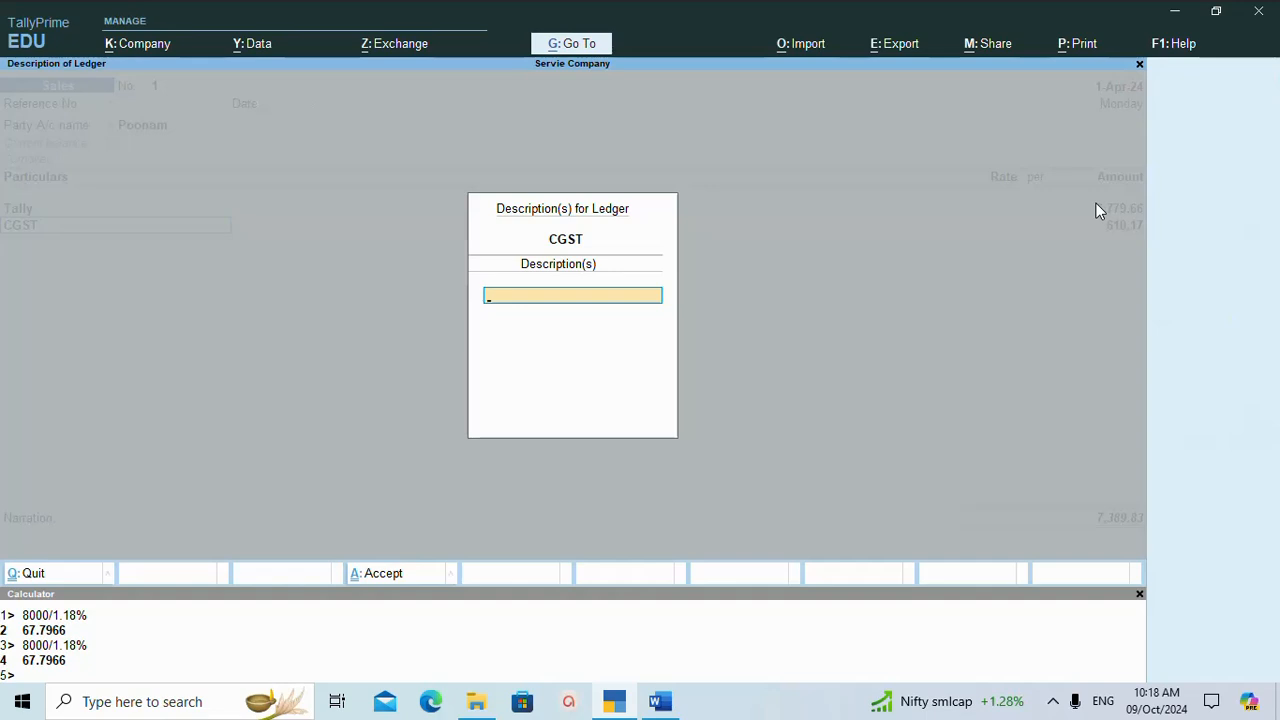
{"action": "key", "text": "Return"}
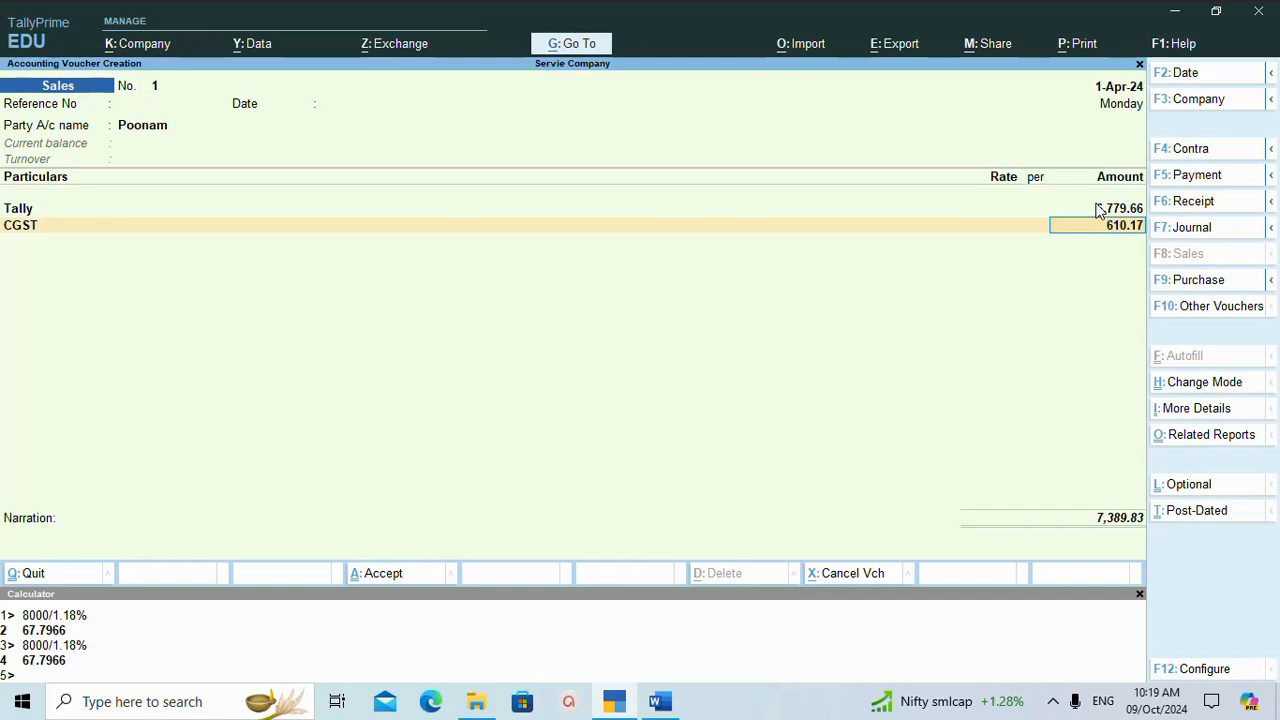
{"action": "key", "text": "Return"}
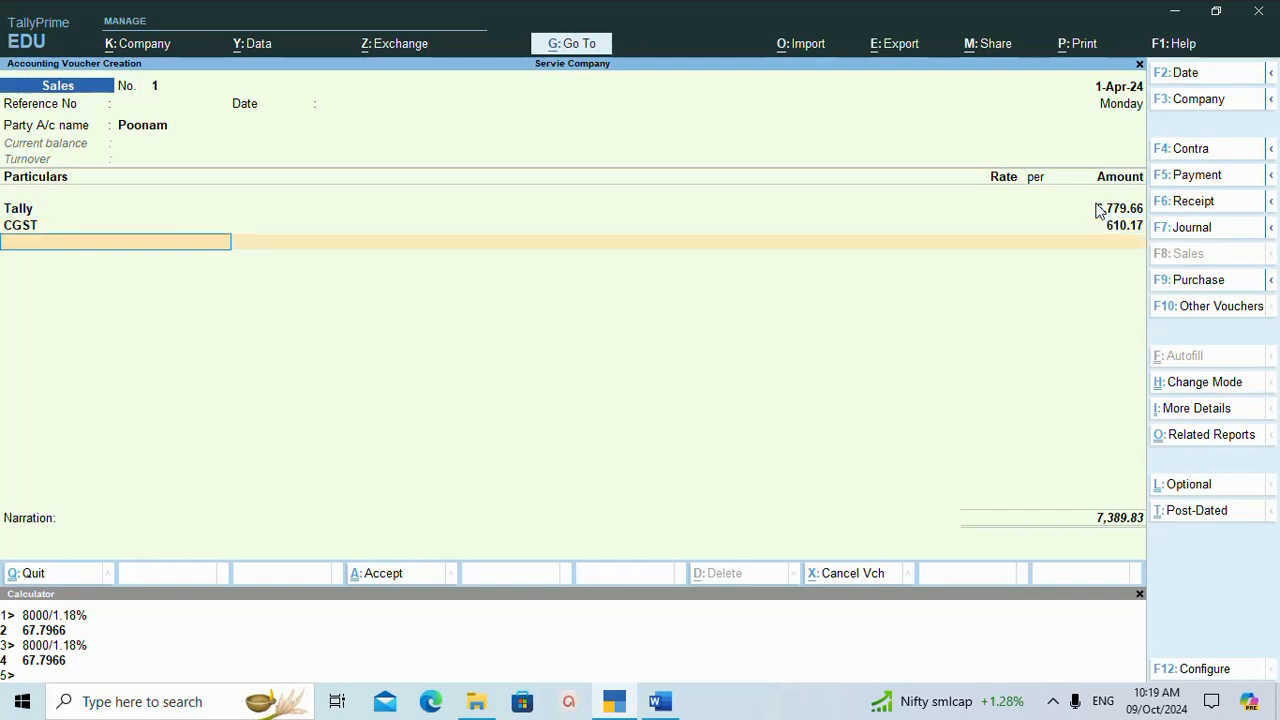
Create a ledger named SGST from the voucher's particulars, without an alias, under Duties & Taxes.
{"action": "key", "text": "alt+c"}
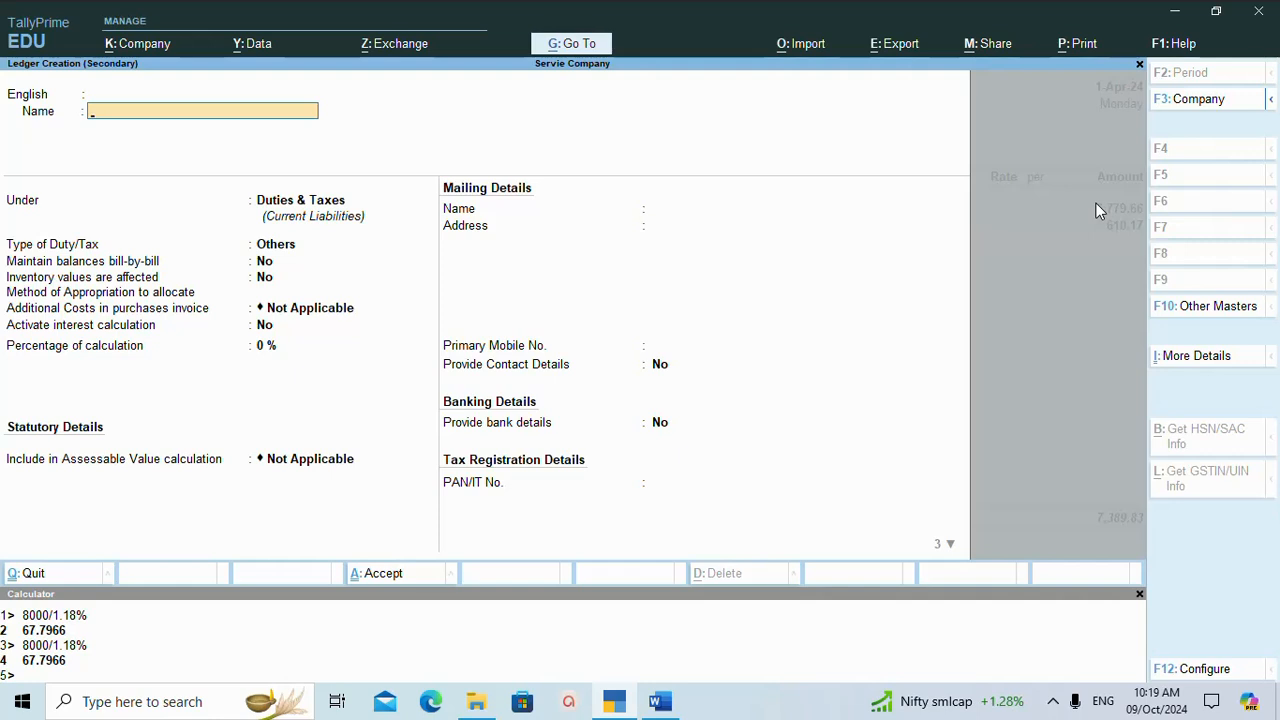
{"action": "type", "text": "SGST"}
{"action": "key", "text": "Return"}
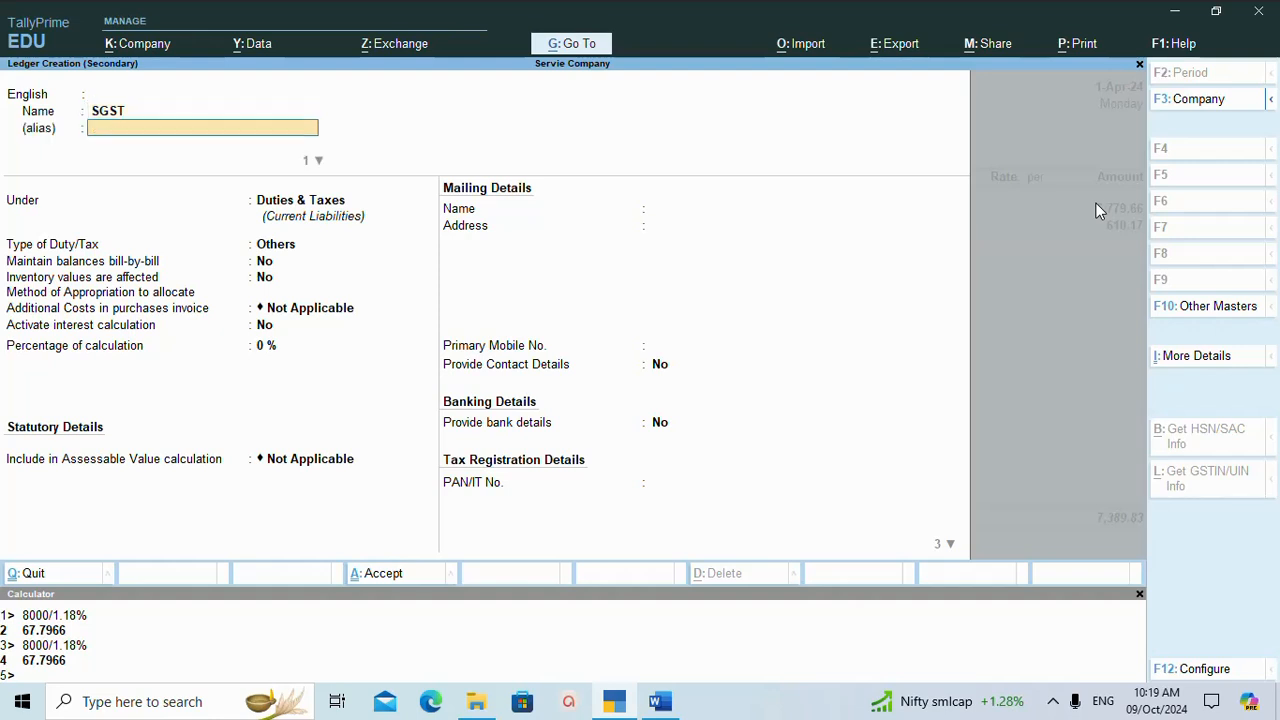
{"action": "key", "text": "Return"}
Set the SGST ledger's duty type to GST and tax type to SGST/UTGST, keeping the balance, inventory and additional cost defaults.
{"action": "key", "text": "Return"}
{"action": "key", "text": "Return"}
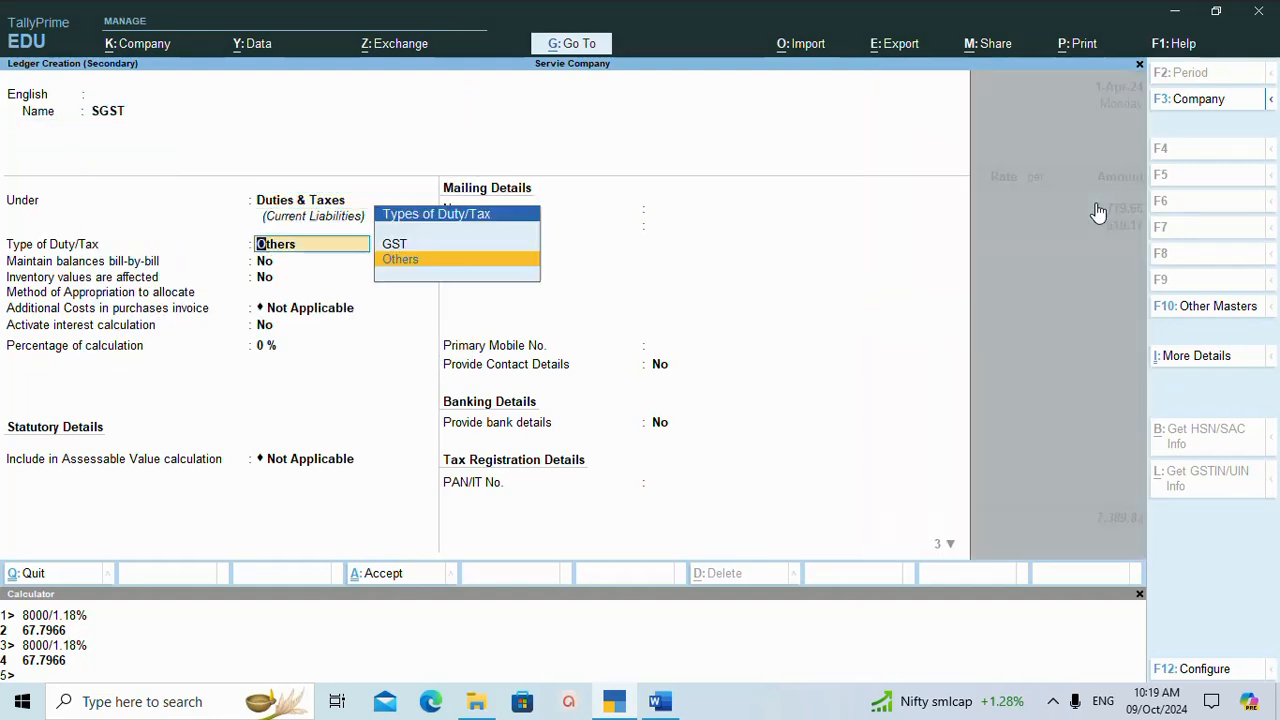
{"action": "key", "text": "Up"}
{"action": "key", "text": "Return"}
{"action": "key", "text": "Down"}
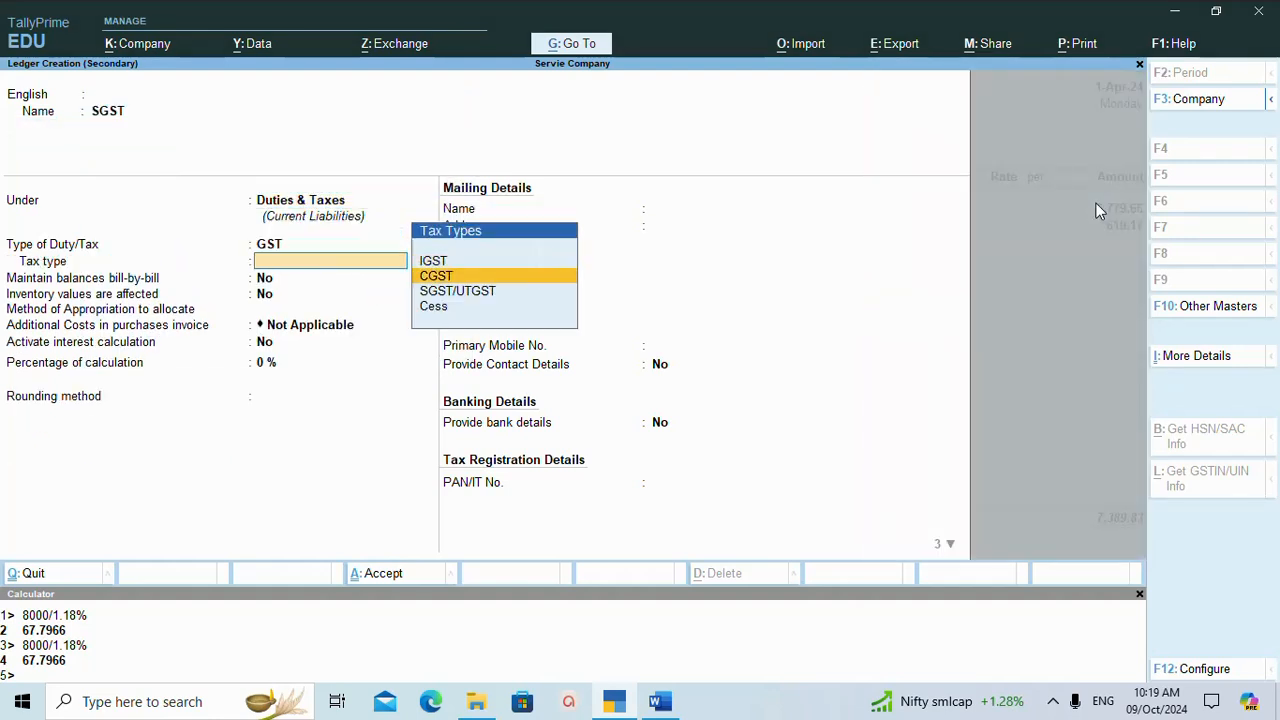
{"action": "key", "text": "Down"}
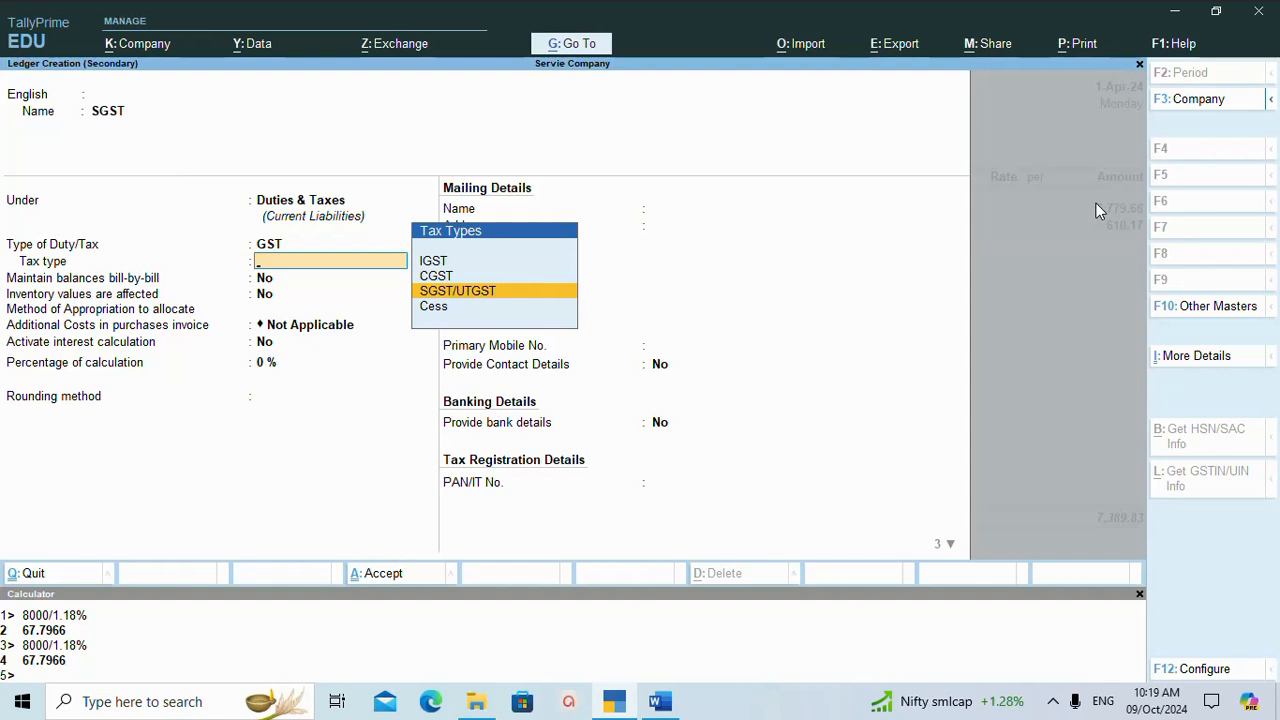
{"action": "key", "text": "Return"}
{"action": "key", "text": "Return"}
{"action": "key", "text": "Return"}
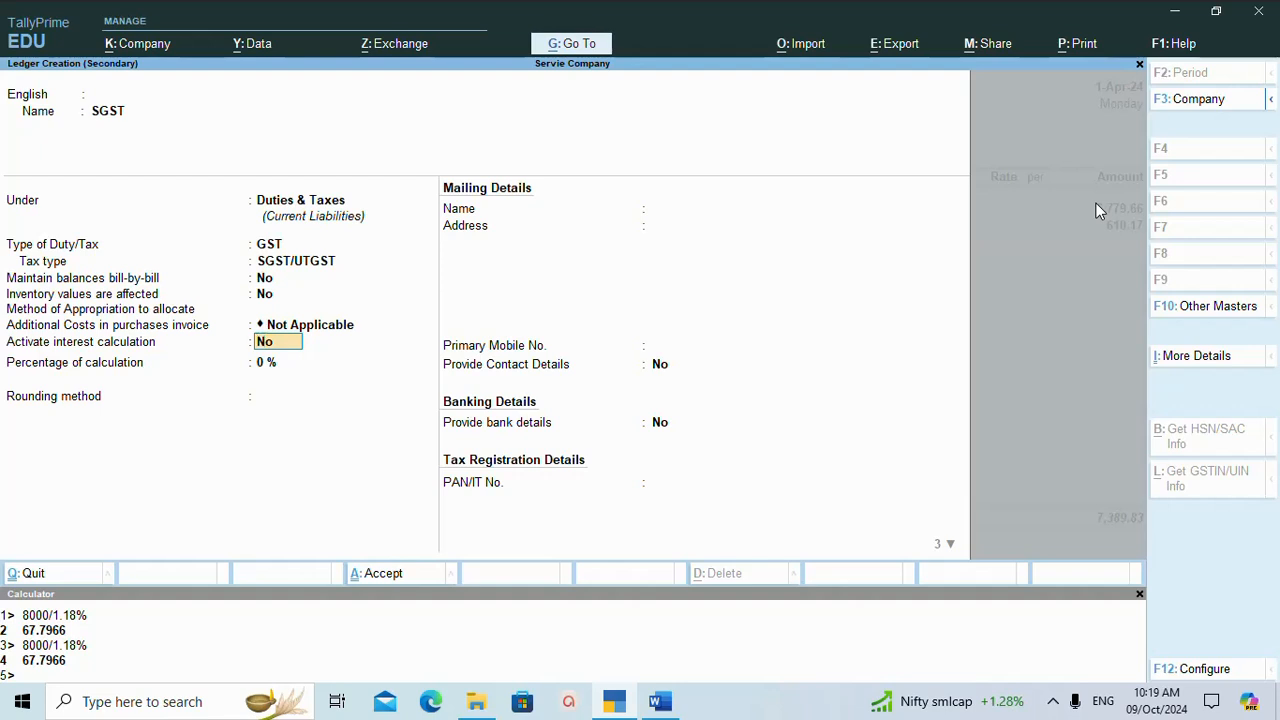
Activate interest calculation for the SGST ledger and accept the default interest parameters with no rate.
{"action": "type", "text": "yes"}
{"action": "key", "text": "Return"}
{"action": "key", "text": "Return"}
{"action": "key", "text": "Return"}
{"action": "key", "text": "Return"}
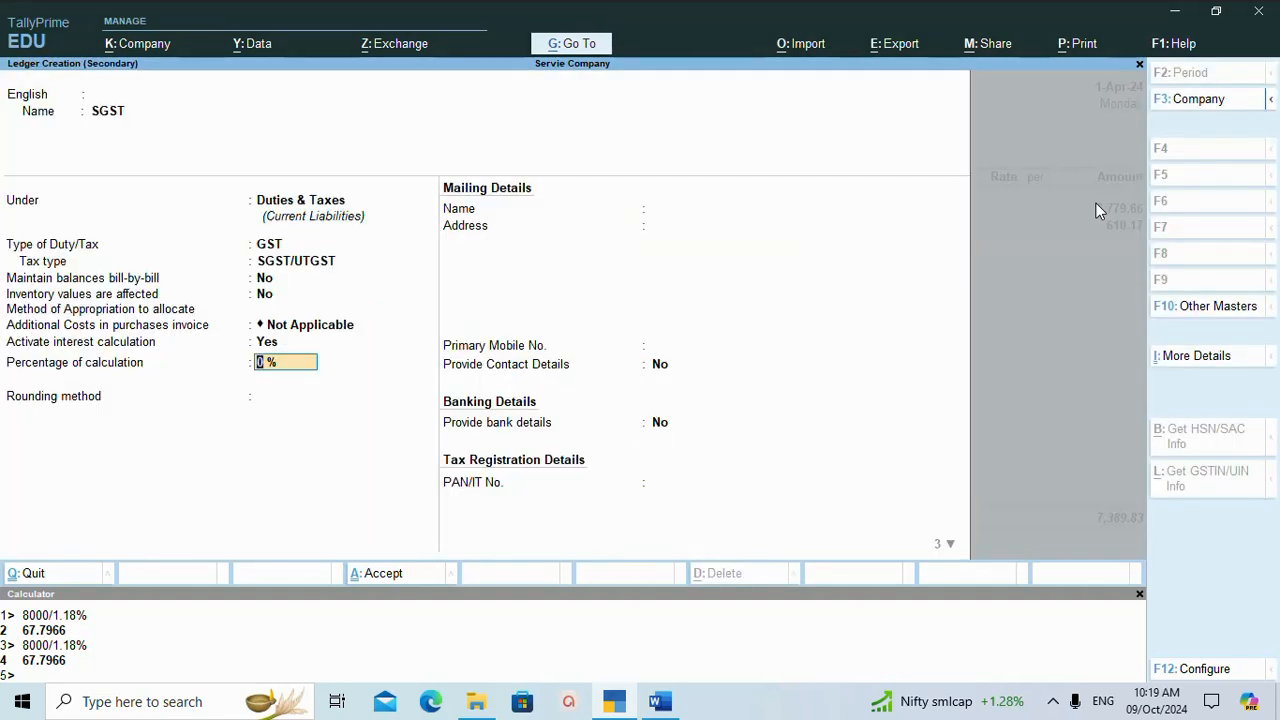
Give the SGST ledger Normal Rounding with limit 0 and save it into the sales voucher without a description.
{"action": "key", "text": "Return"}
{"action": "key", "text": "Down"}
{"action": "key", "text": "Down"}
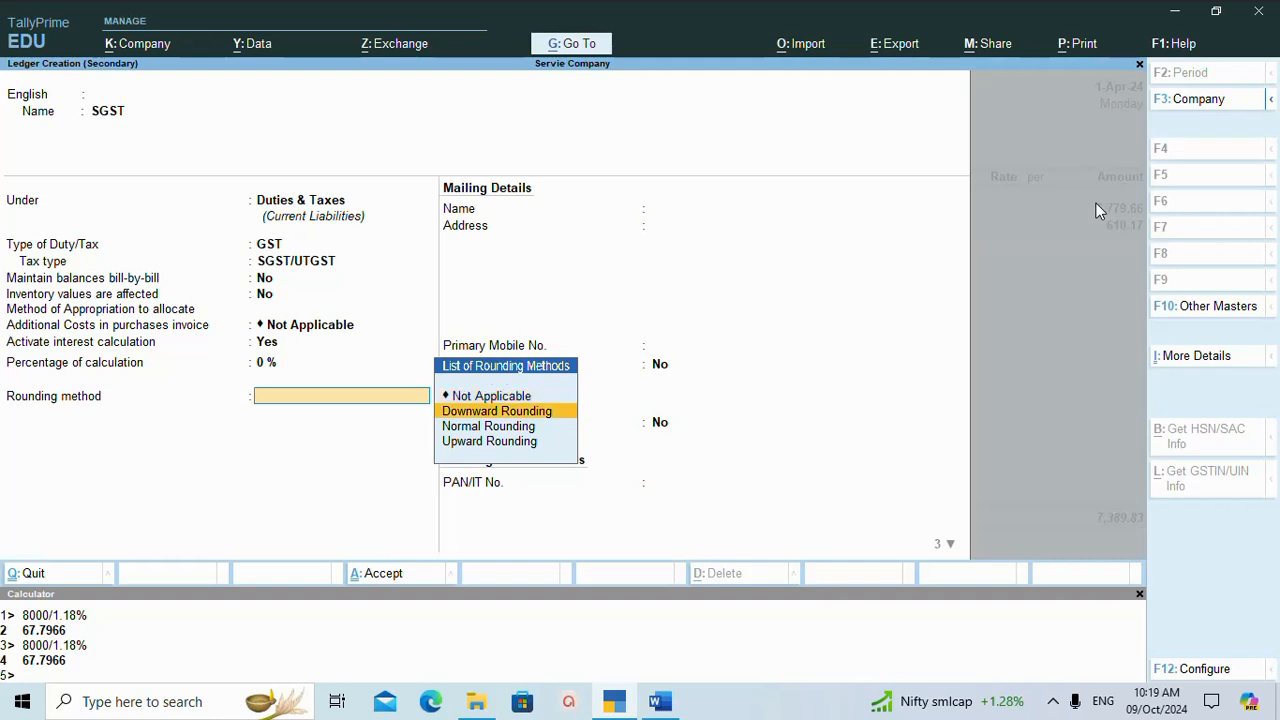
{"action": "key", "text": "Return"}
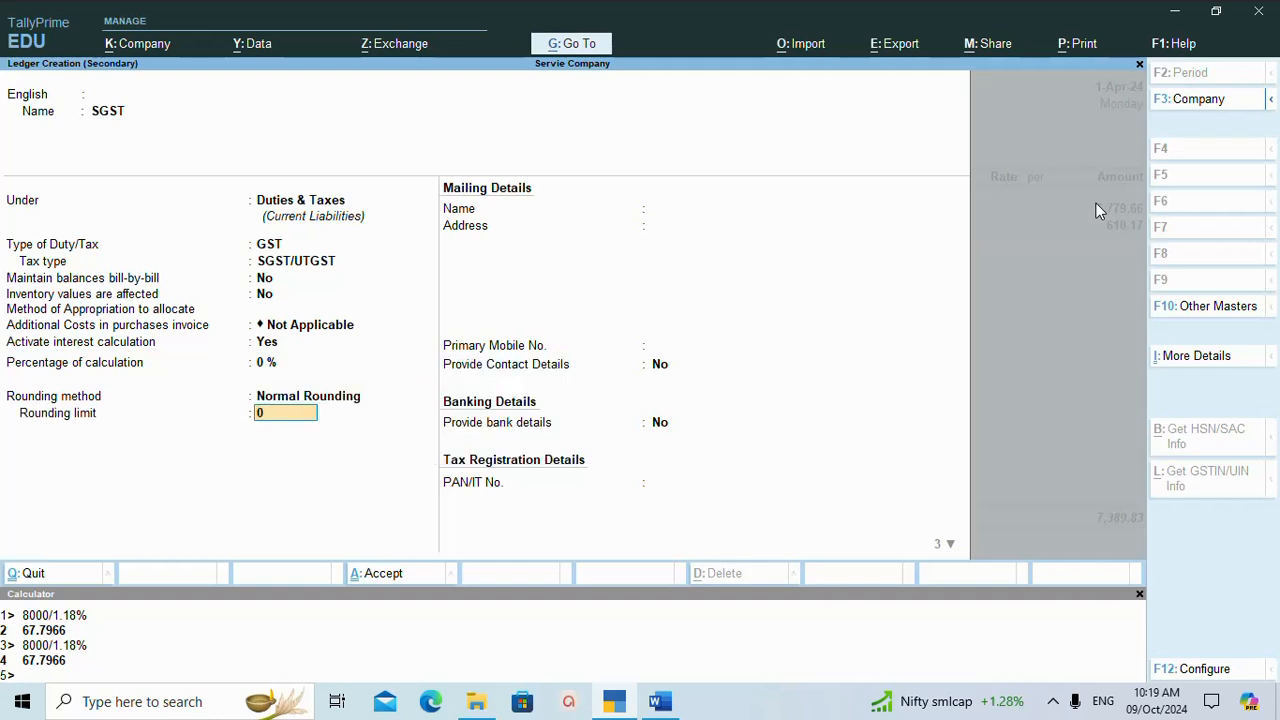
{"action": "key", "text": "Return"}
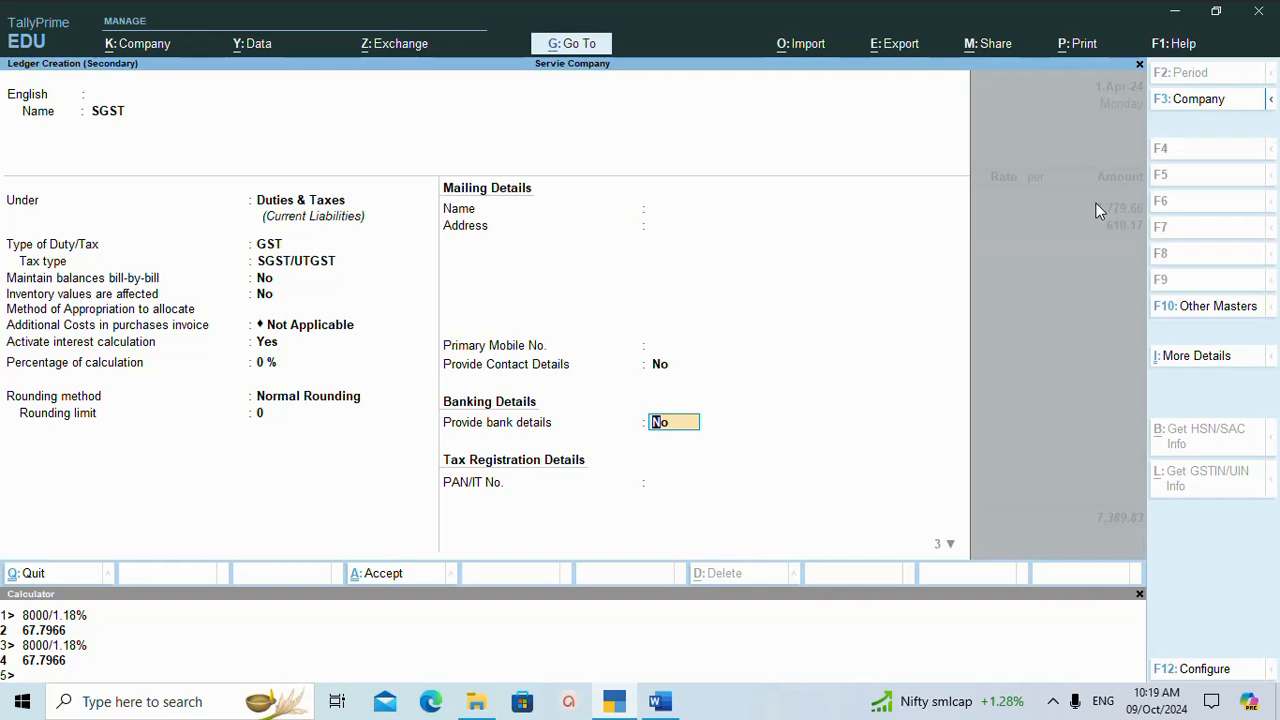
{"action": "key", "text": "Return"}
{"action": "key", "text": "Return"}
{"action": "key", "text": "Return"}
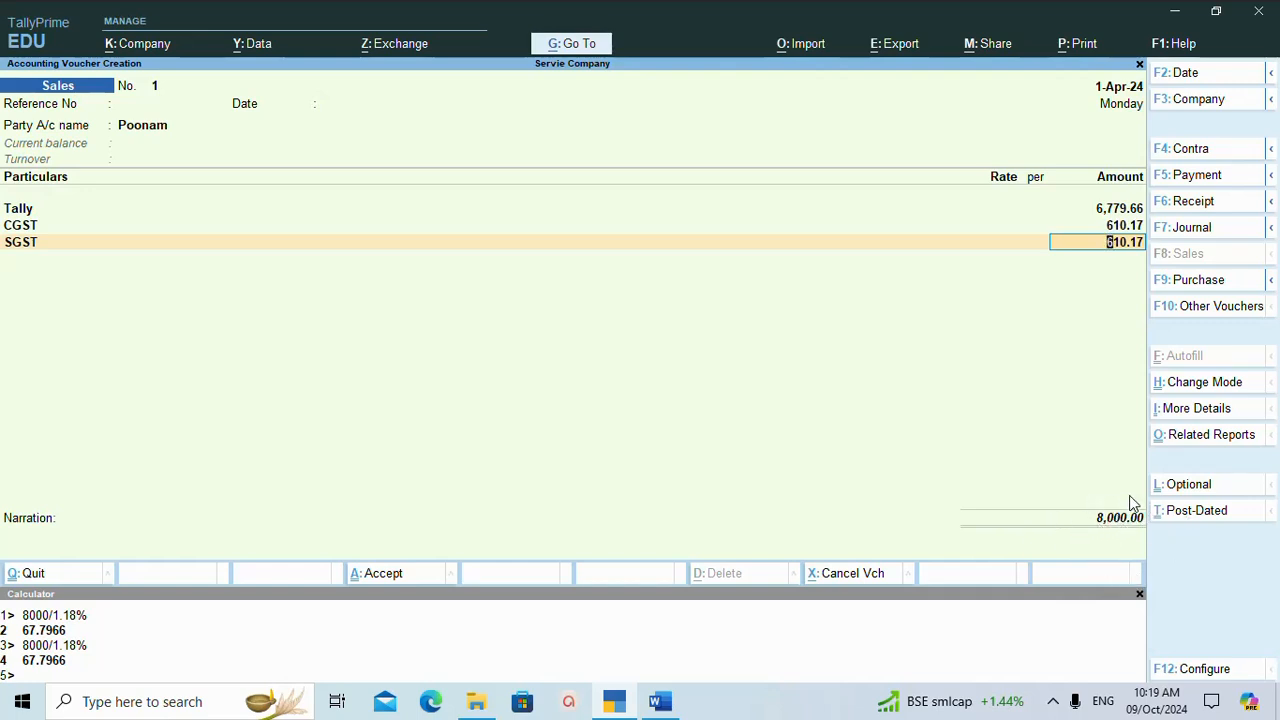
Accept the SGST line's automatic amount and save the sales voucher without a narration.
{"action": "key", "text": "Return"}
{"action": "key", "text": "Return"}
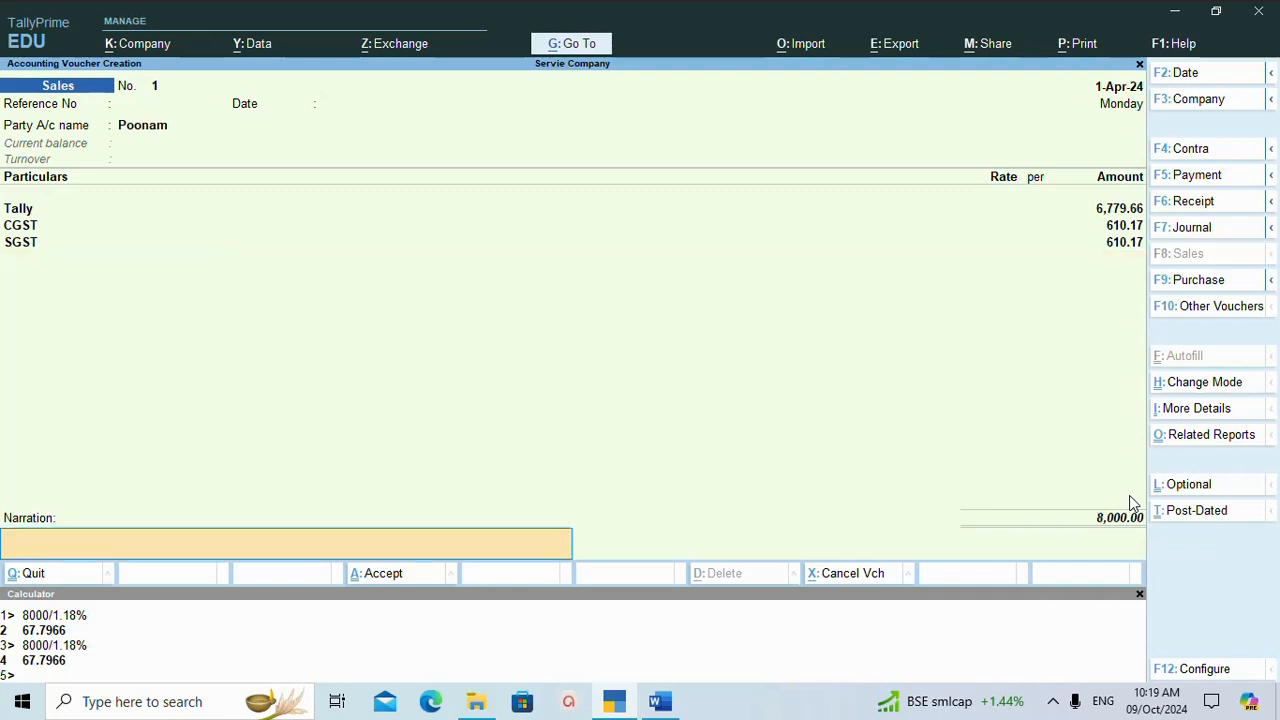
{"action": "key", "text": "Return"}
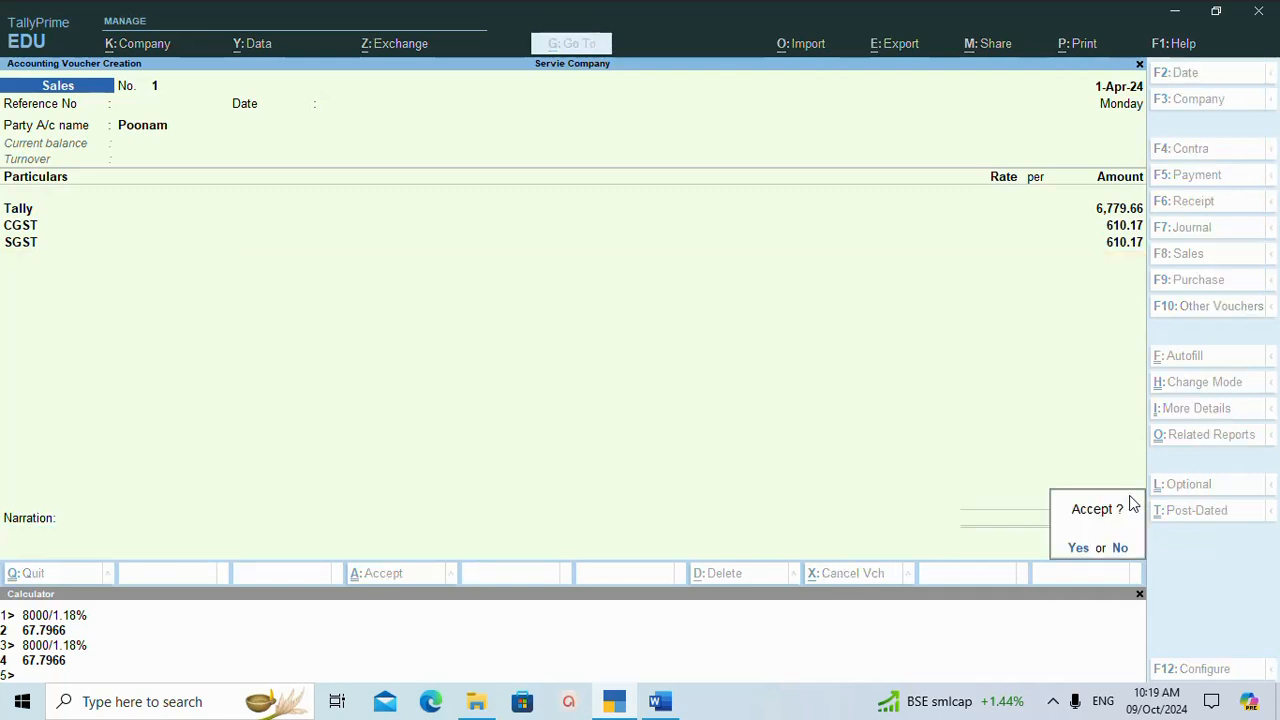
{"action": "key", "text": "y"}
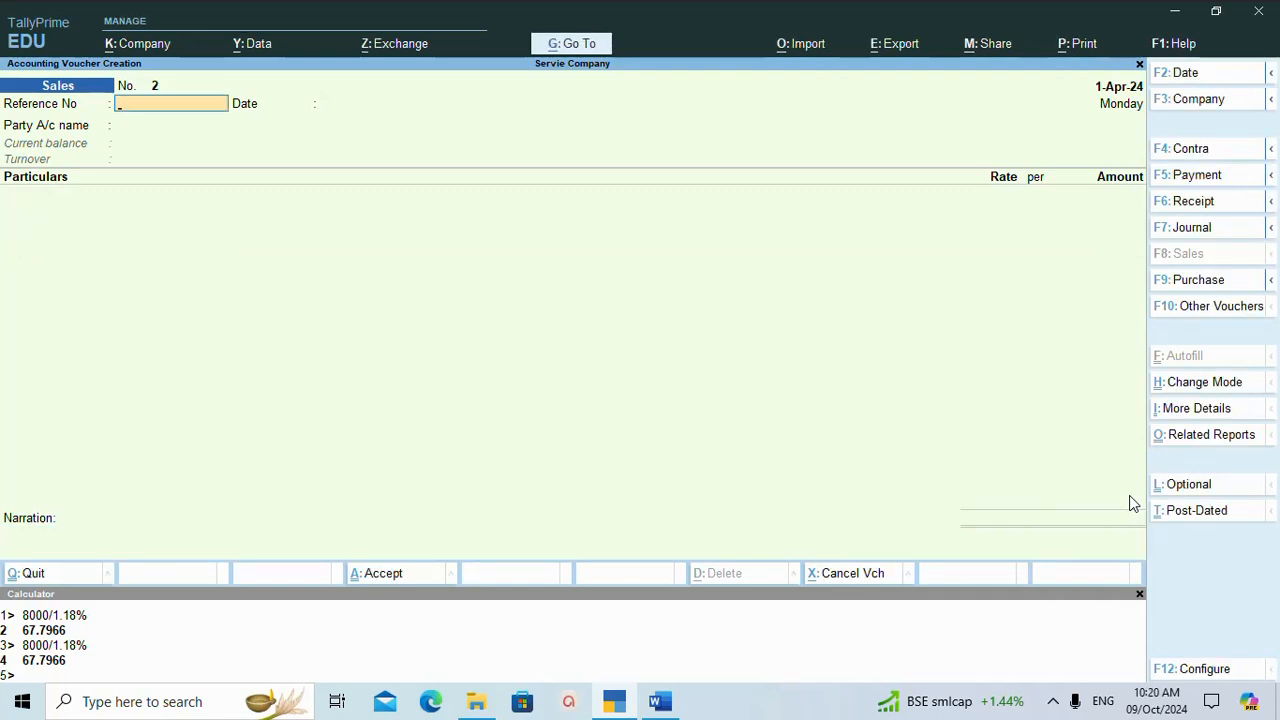
Select the student's ledger beginning with H as the party, leaving the sales voucher's reference number, date and dispatch details blank.
{"action": "key", "text": "Return"}
{"action": "key", "text": "Return"}
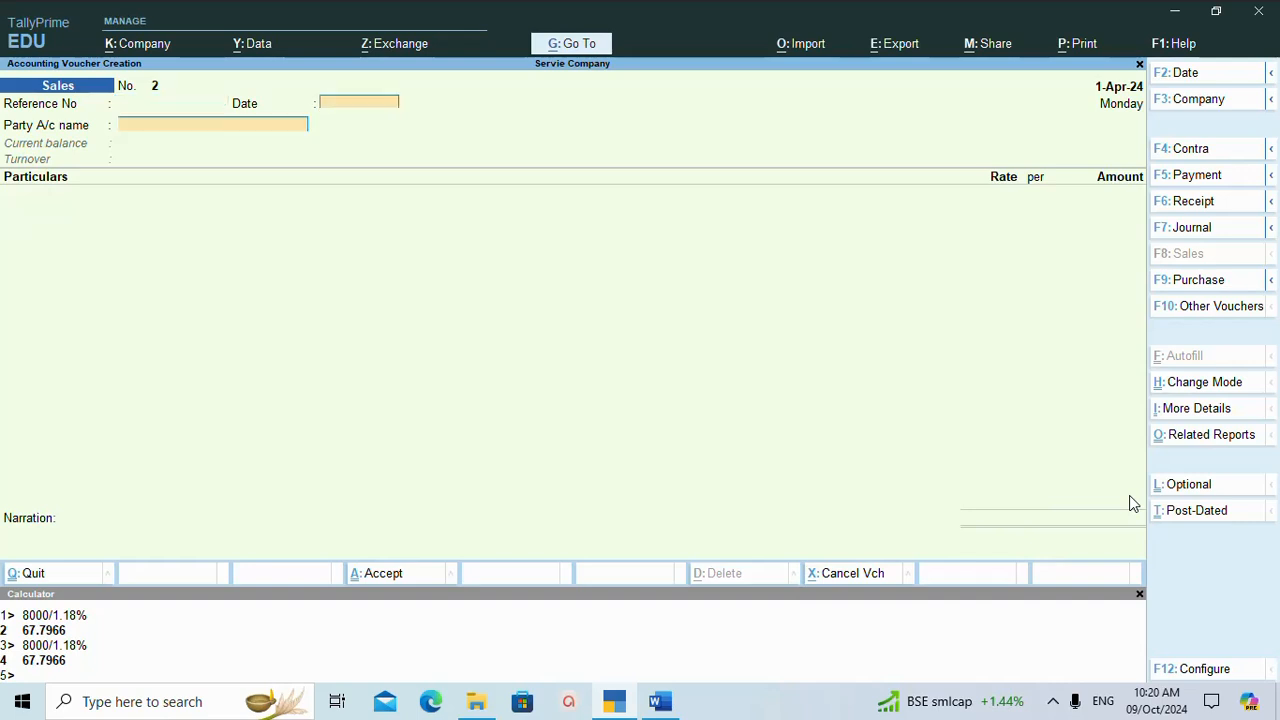
{"action": "type", "text": "h"}
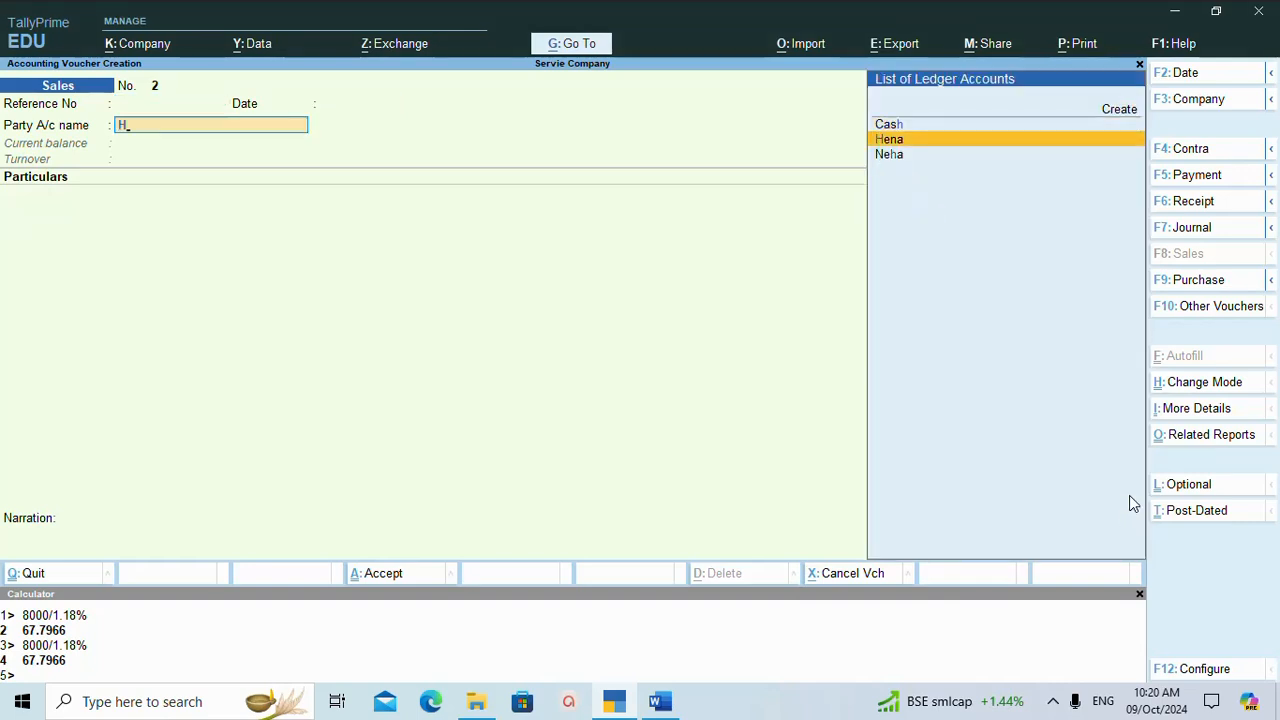
{"action": "key", "text": "Return"}
{"action": "key", "text": "Return"}
{"action": "key", "text": "Return"}
{"action": "key", "text": "Return"}
{"action": "key", "text": "Return"}
{"action": "key", "text": "Return"}
{"action": "key", "text": "Return"}
{"action": "key", "text": "Return"}
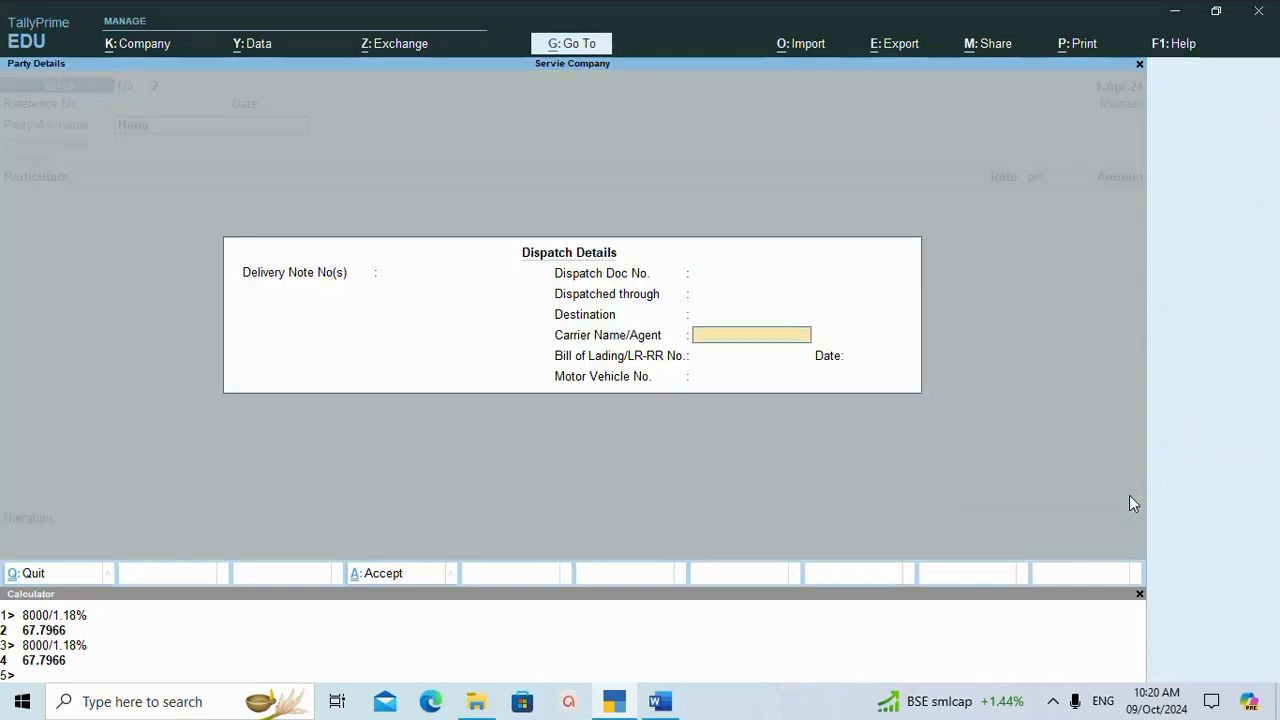
Accept the party details with state Maharashtra, GST registration type Regular and no address or GSTIN.
{"action": "key", "text": "Return"}
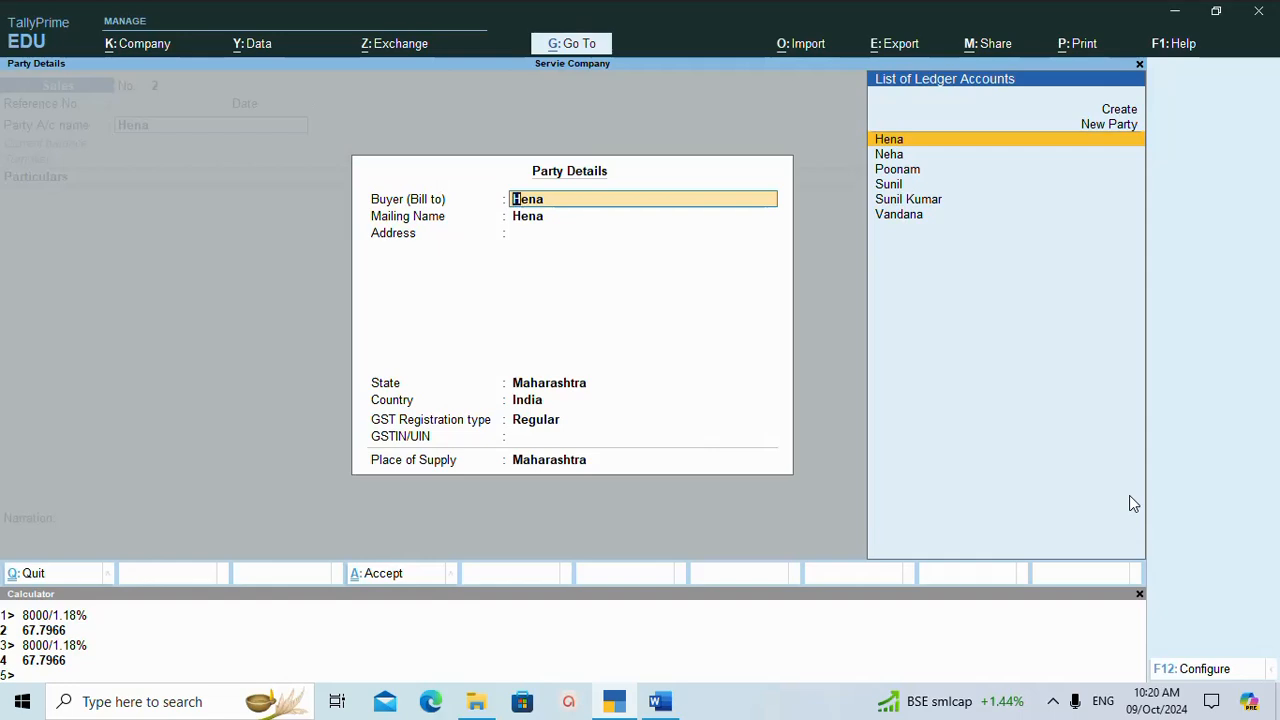
{"action": "key", "text": "Return"}
{"action": "key", "text": "Return"}
{"action": "key", "text": "Return"}
{"action": "key", "text": "Return"}
{"action": "key", "text": "Return"}
{"action": "key", "text": "Return"}
{"action": "key", "text": "Return"}
{"action": "key", "text": "Return"}
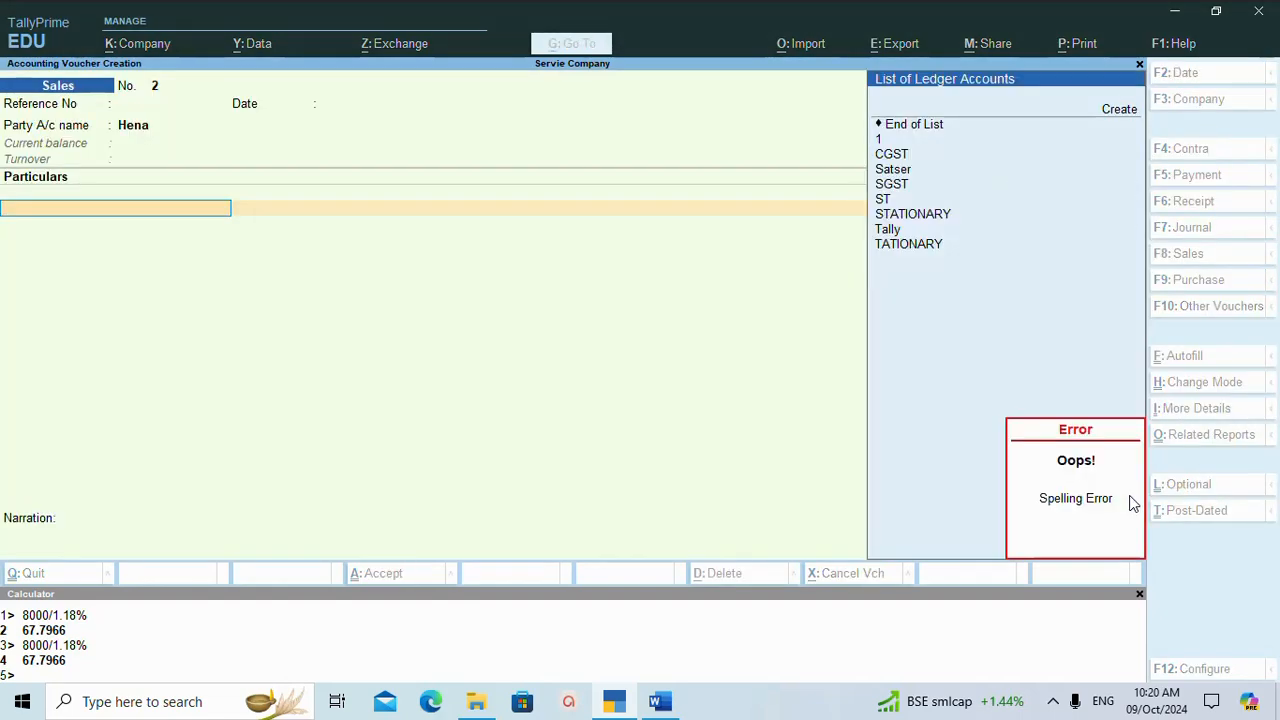
Create a new ledger named Ms-Office from the voucher's particulars line, with no name in another language.
{"action": "key", "text": "alt+c"}
{"action": "type", "text": "M"}
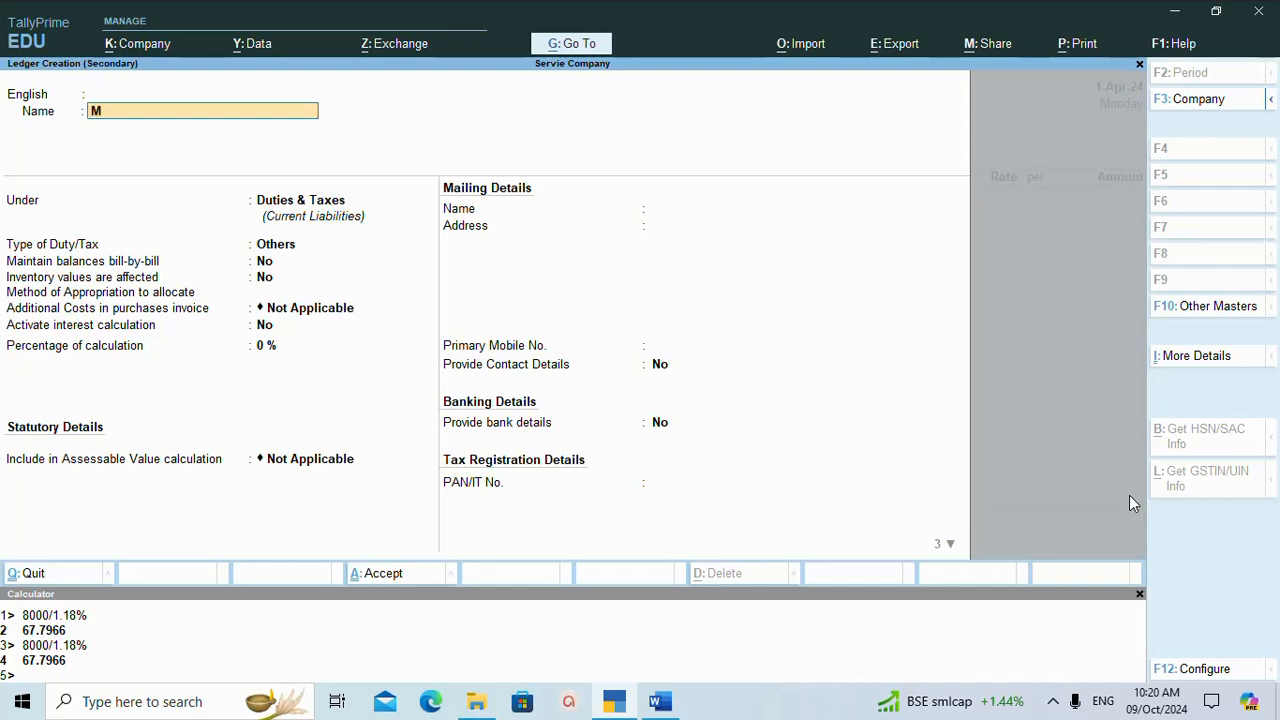
{"action": "type", "text": "s-Office"}
{"action": "key", "text": "Return"}
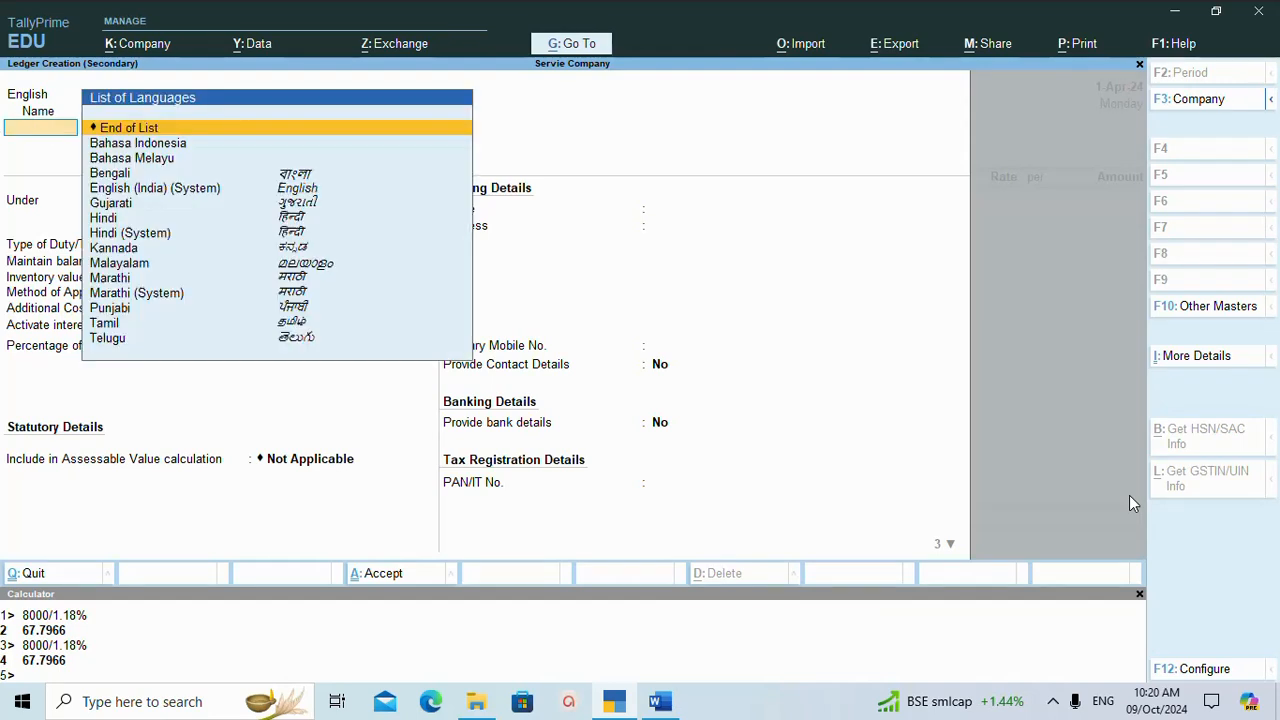
{"action": "key", "text": "Return"}
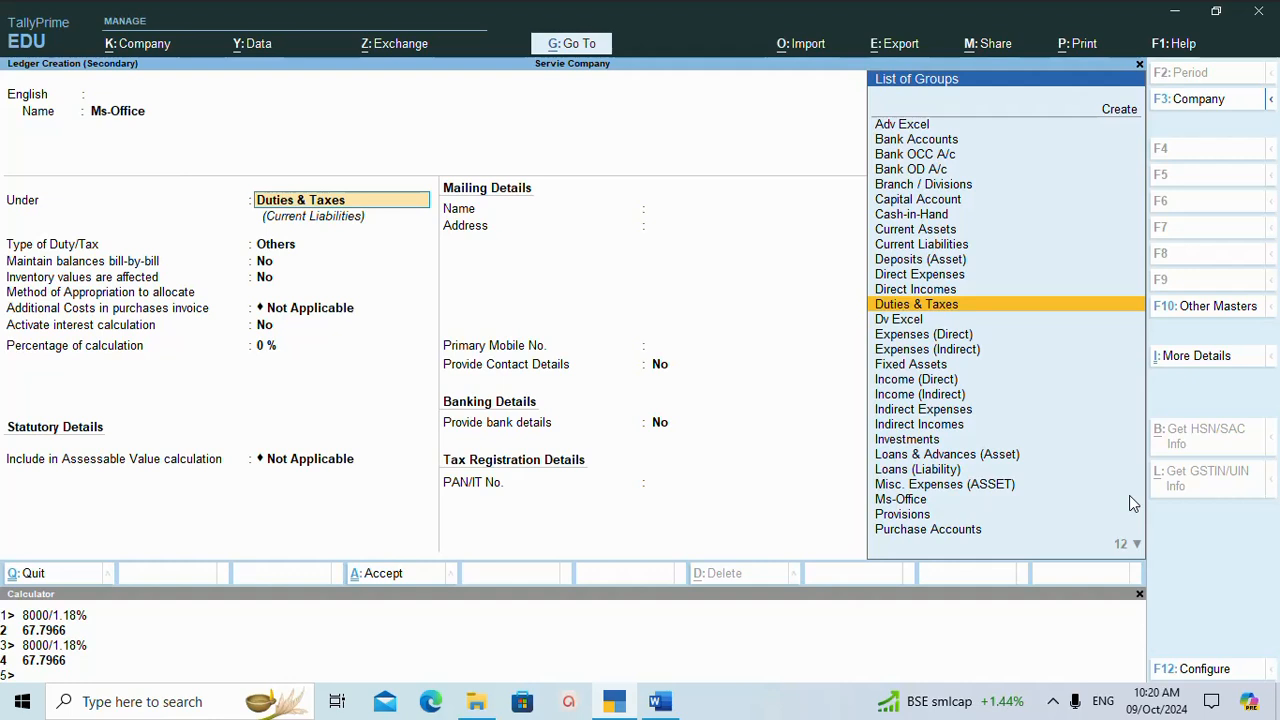
Place the Ms-Office ledger under Direct Incomes, excluded from assessable value calculation and with GST applicability set to Applicable.
{"action": "type", "text": "D"}
{"action": "key", "text": "Down"}
{"action": "key", "text": "Down"}
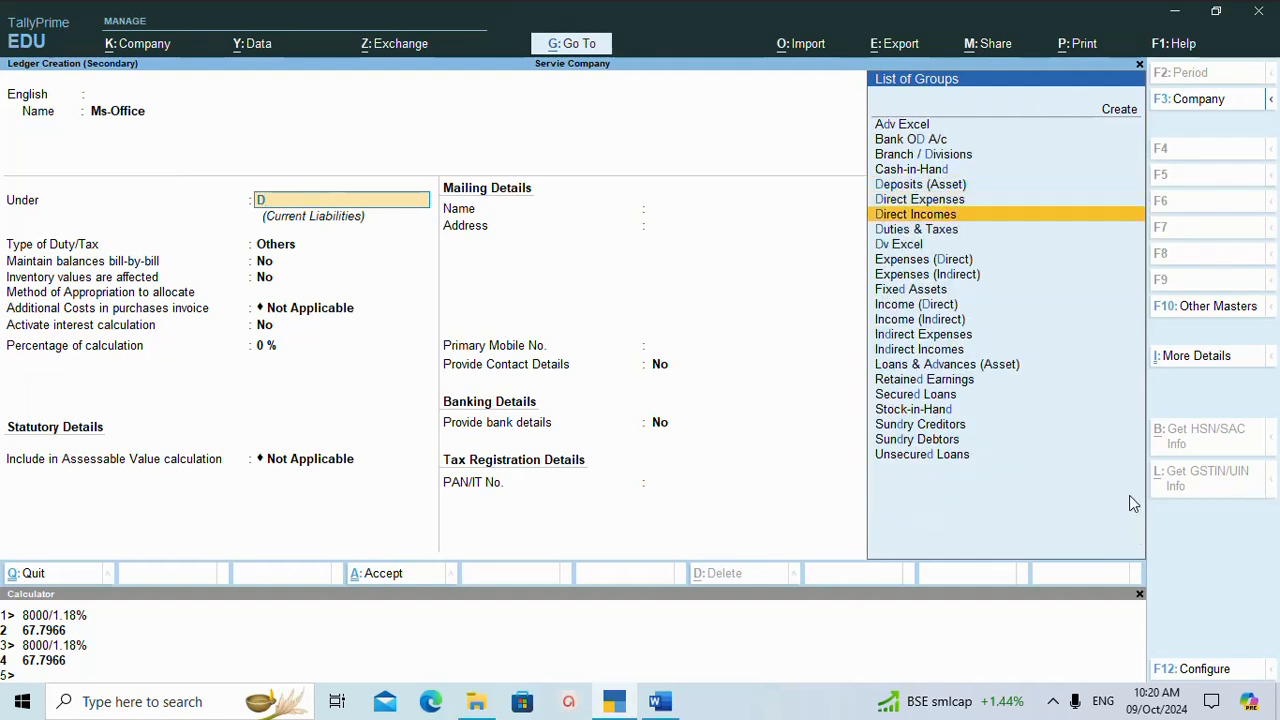
{"action": "key", "text": "Return"}
{"action": "key", "text": "Return"}
{"action": "key", "text": "Return"}
{"action": "key", "text": "Return"}
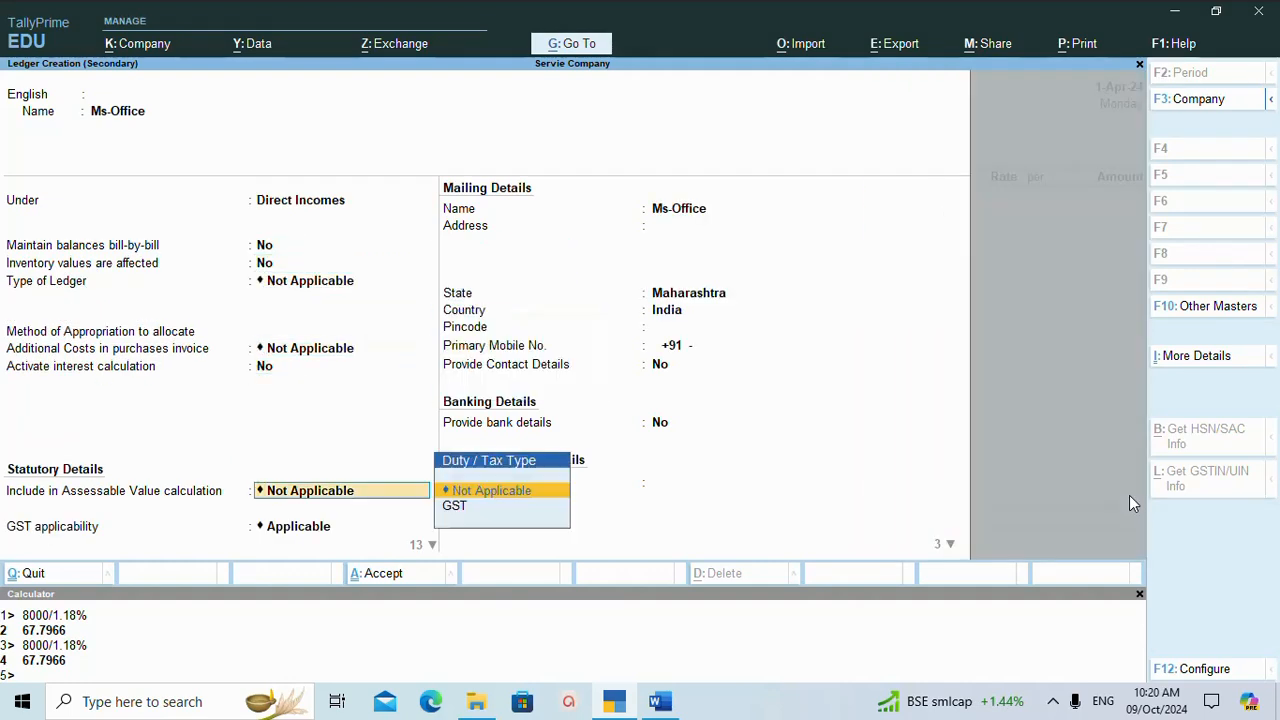
{"action": "key", "text": "Return"}
{"action": "key", "text": "Return"}
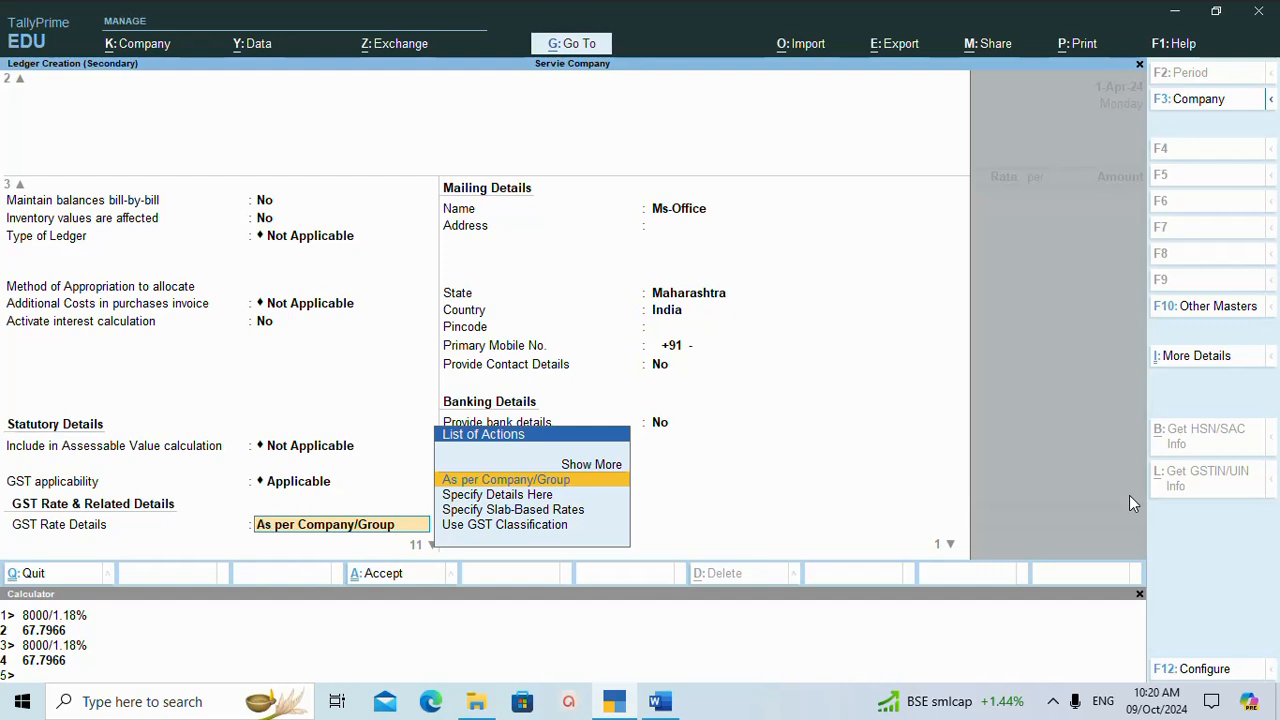
Specify the Ms-Office ledger's GST details here, with taxability Taxable and nature of transaction Local Deemed Exports - Taxable.
{"action": "key", "text": "Down"}
{"action": "key", "text": "Return"}
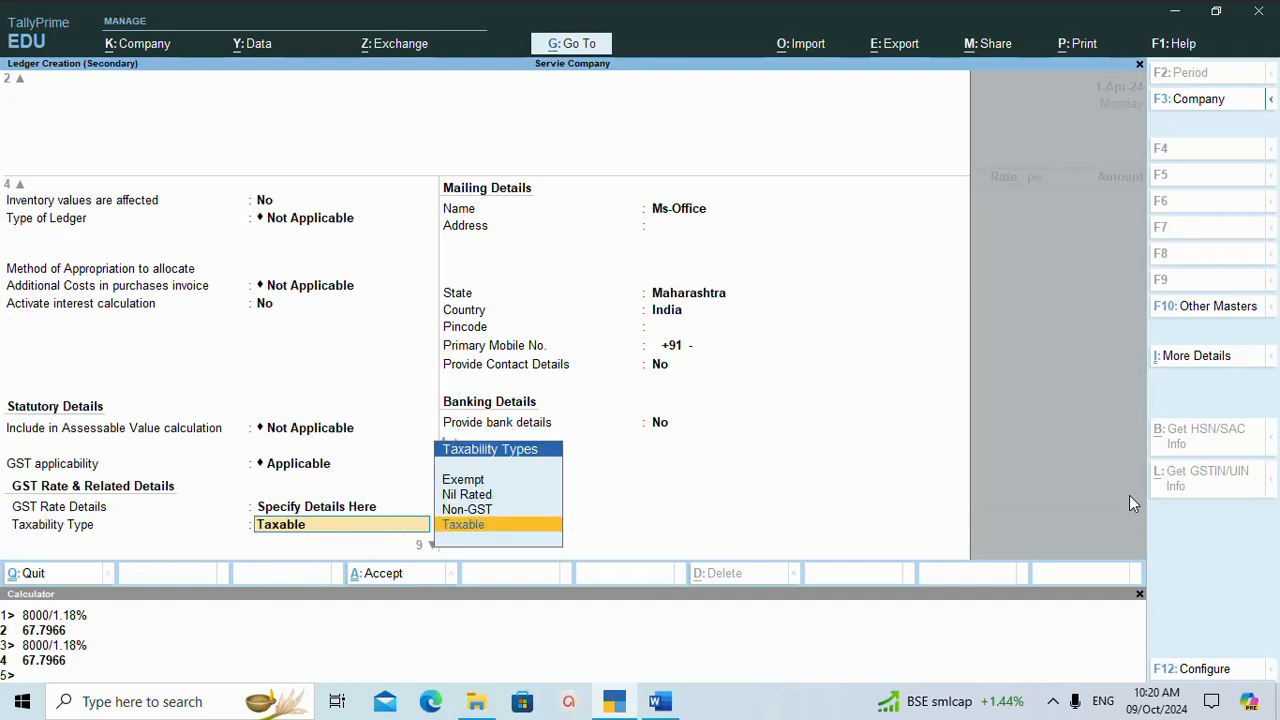
{"action": "key", "text": "Return"}
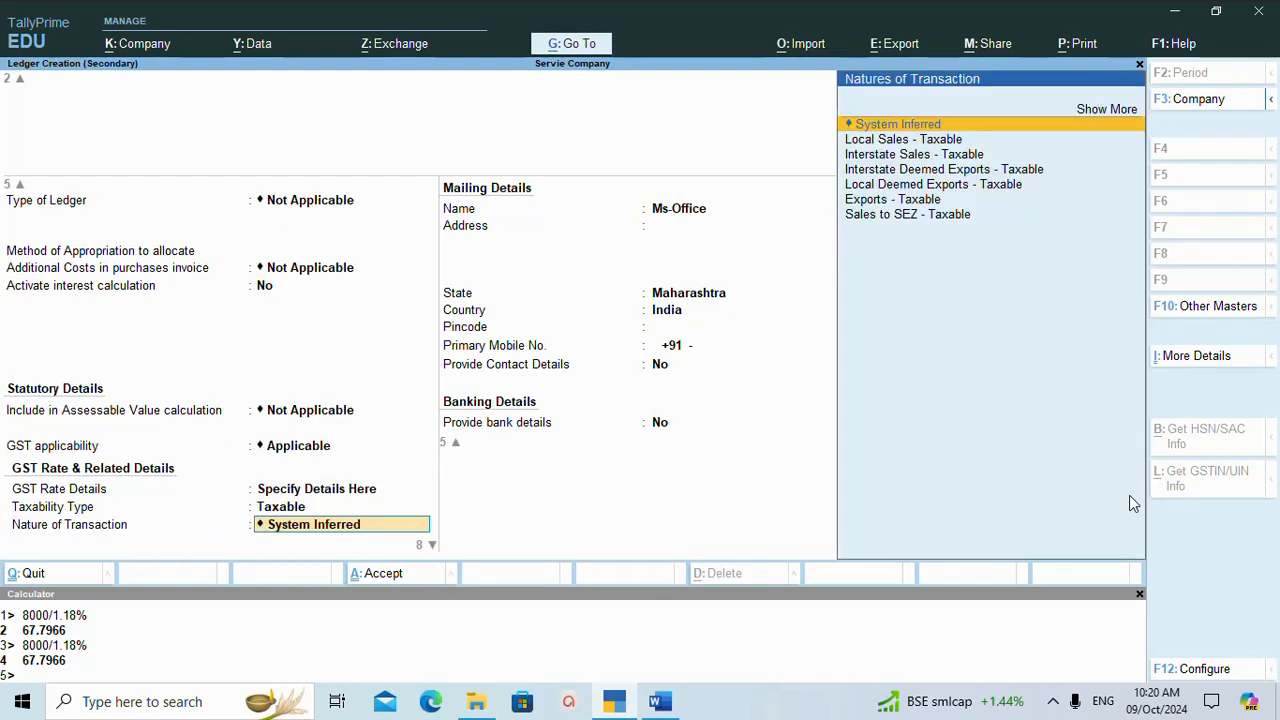
{"action": "key", "text": "Return"}
{"action": "key", "text": "BackSpace"}
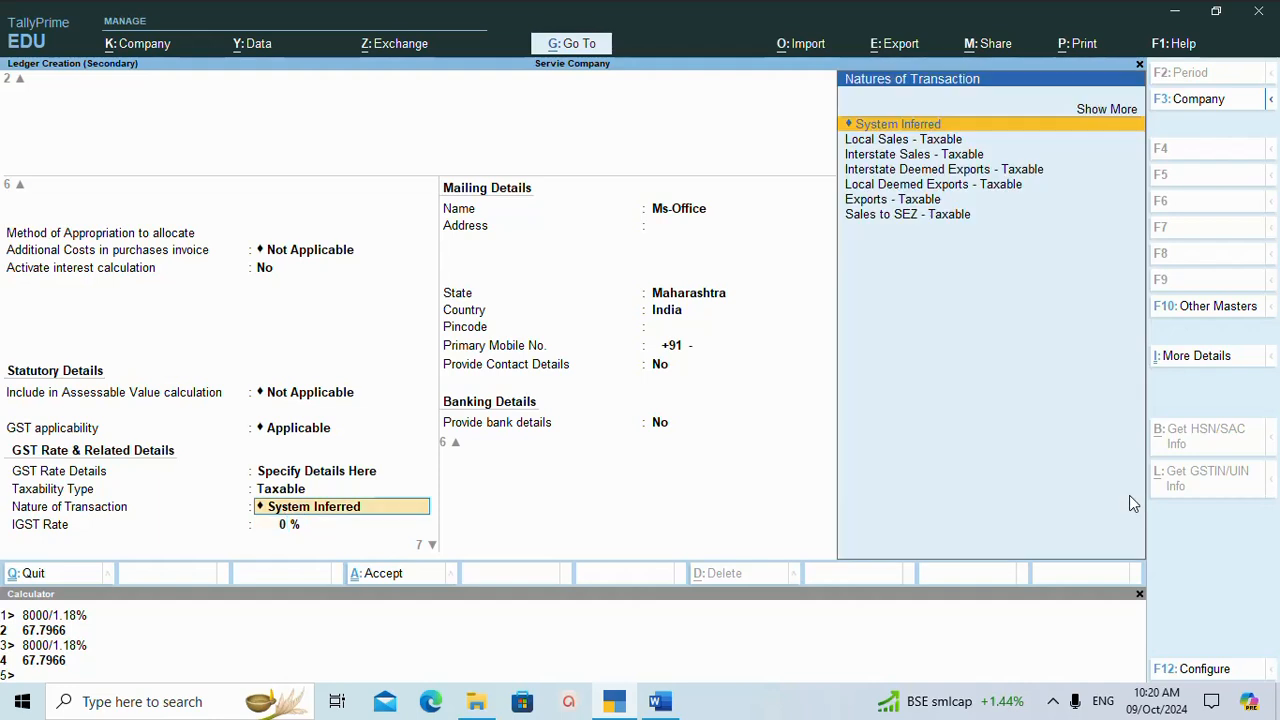
{"action": "key", "text": "Down"}
{"action": "key", "text": "Down"}
{"action": "key", "text": "Down"}
{"action": "key", "text": "Down"}
{"action": "key", "text": "Down"}
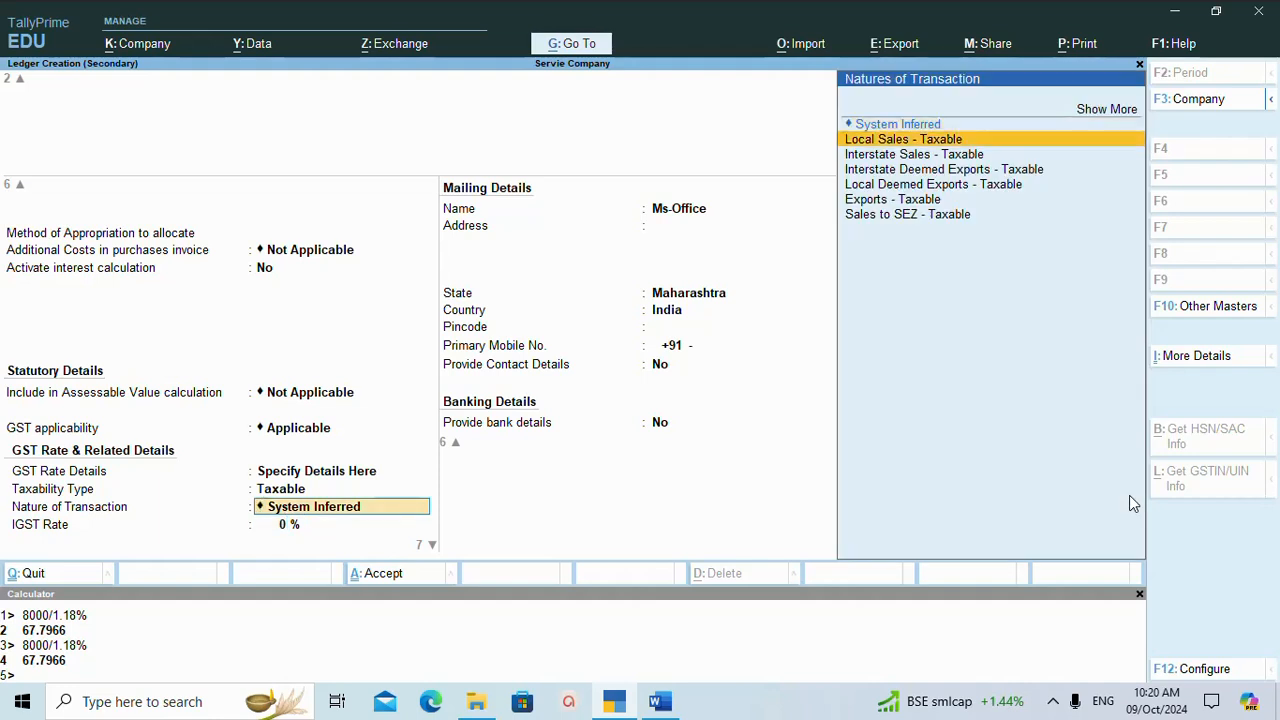
{"action": "key", "text": "Up"}
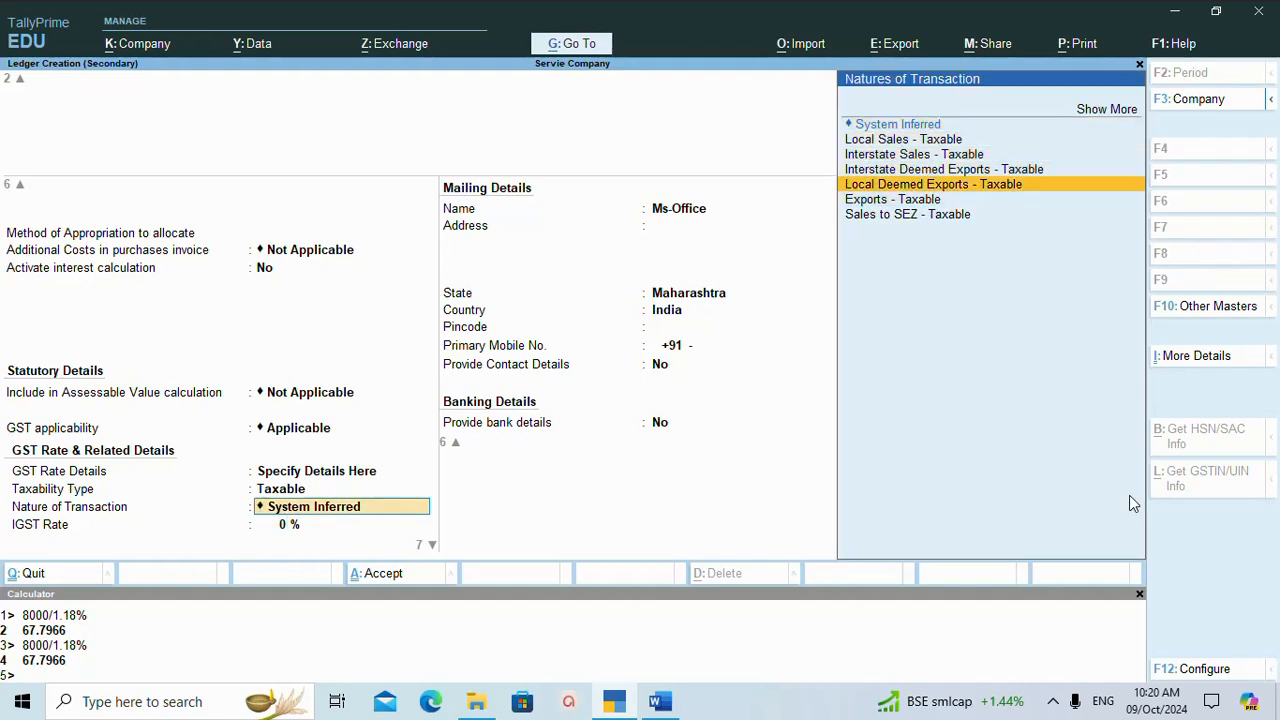
{"action": "key", "text": "Return"}
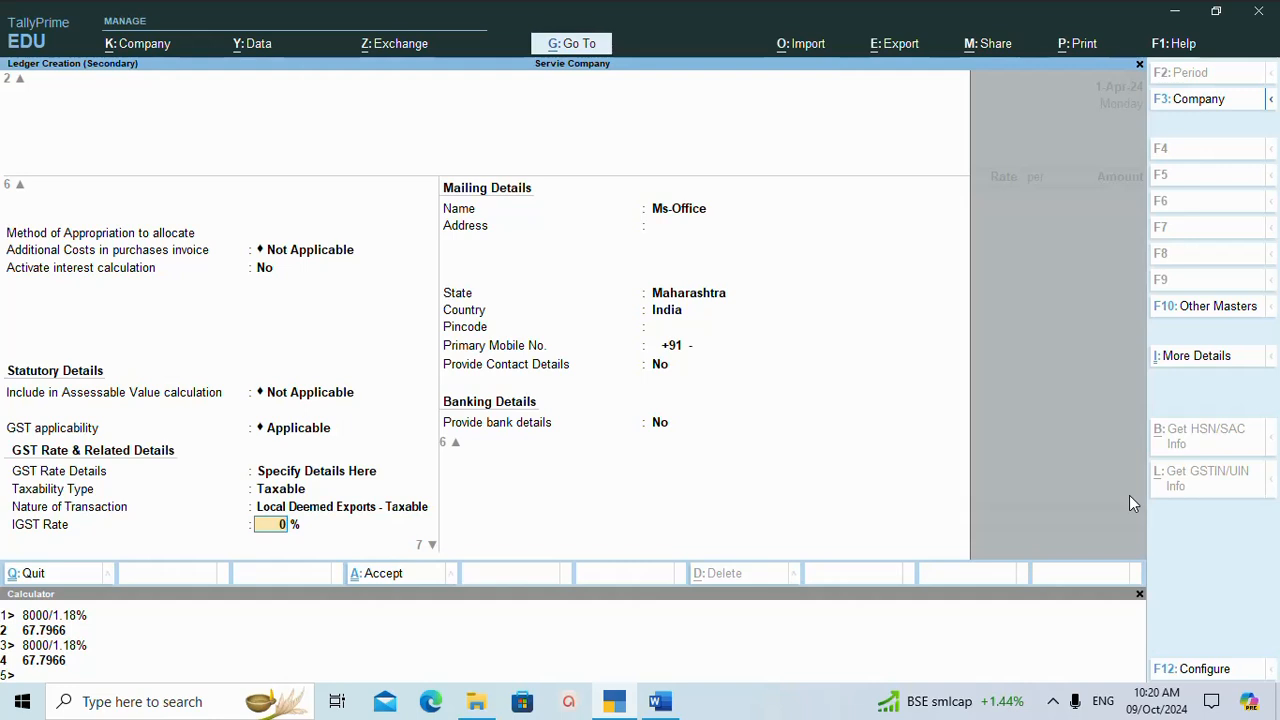
Set the ledger's IGST rate to 18%, keeping cess not applicable, reverse charge No and supply type Services.
{"action": "type", "text": "18"}
{"action": "key", "text": "Return"}
{"action": "key", "text": "Return"}
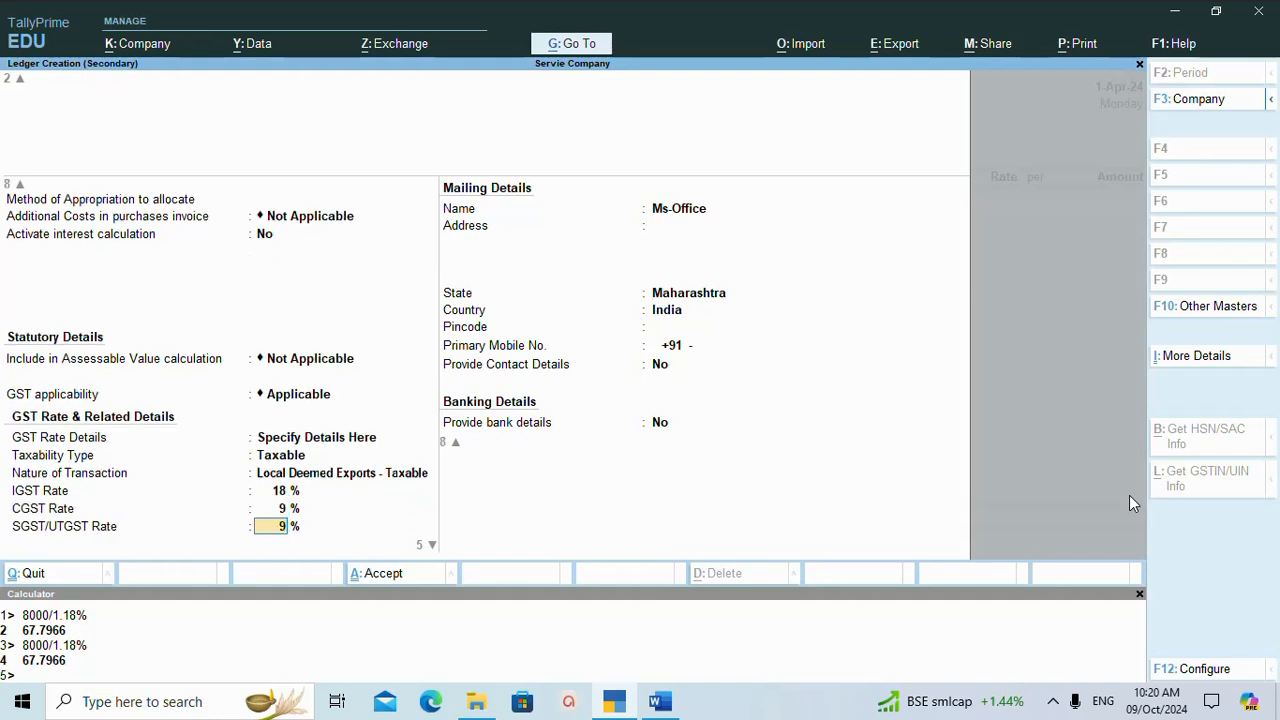
{"action": "key", "text": "Return"}
{"action": "key", "text": "Return"}
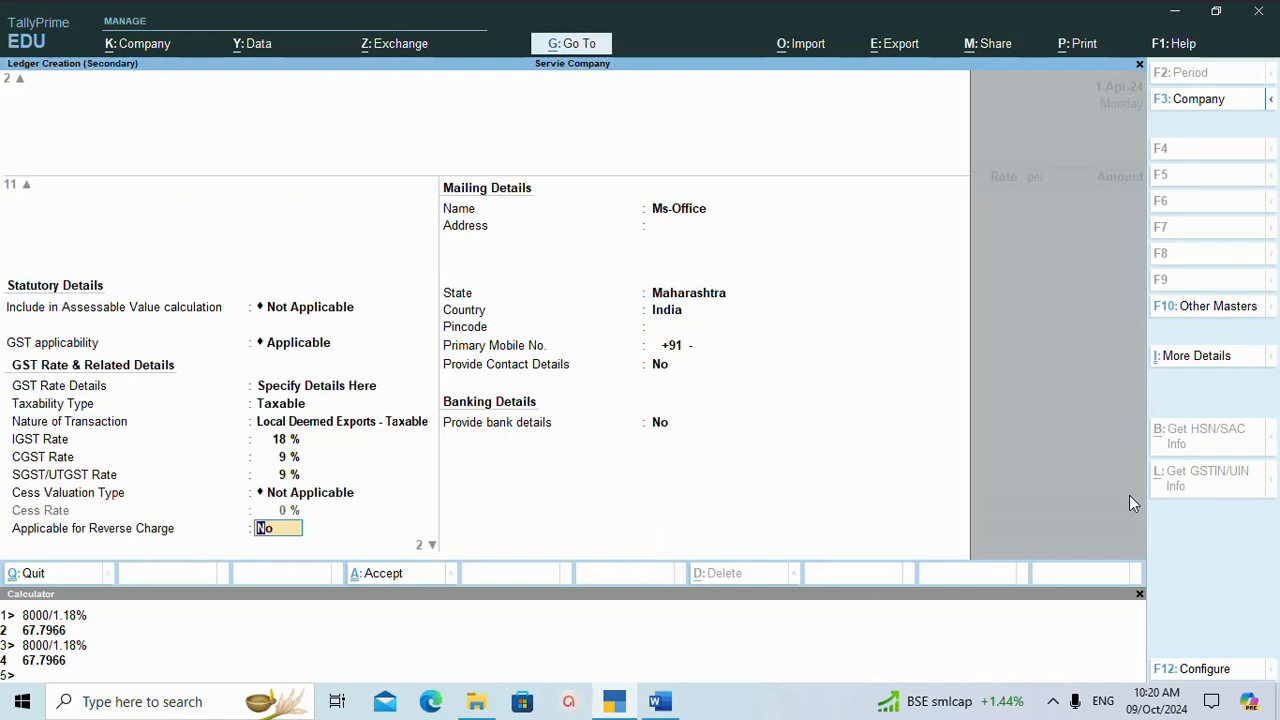
{"action": "key", "text": "Return"}
{"action": "key", "text": "Return"}
{"action": "key", "text": "Return"}
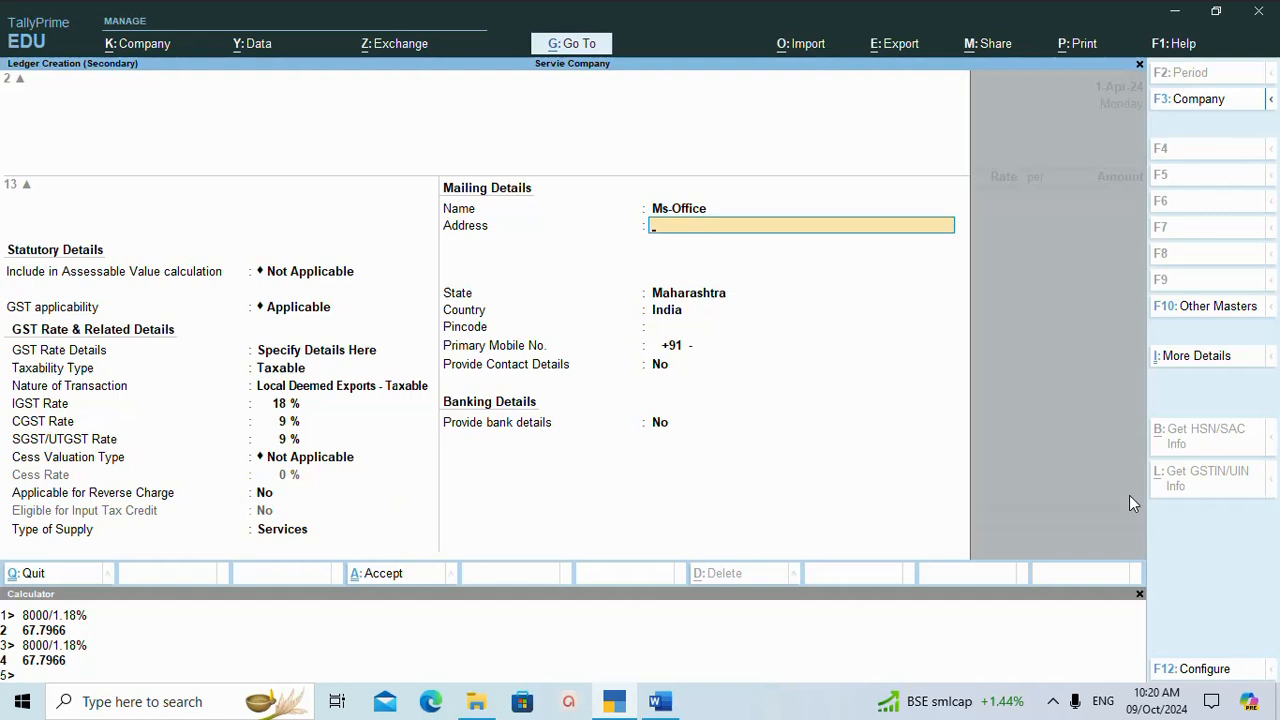
Save the Ms-Office ledger into the sales voucher without a description.
{"action": "key", "text": "ctrl+a"}
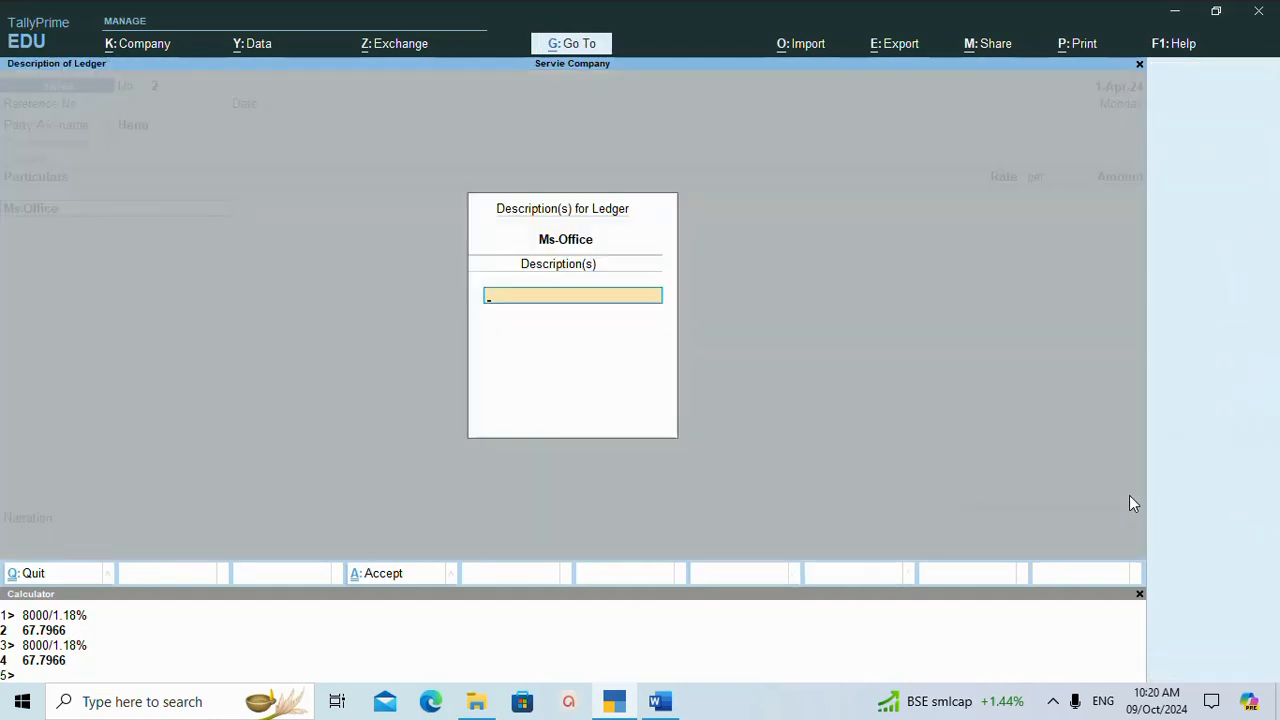
{"action": "key", "text": "Return"}
{"action": "key", "text": "Return"}
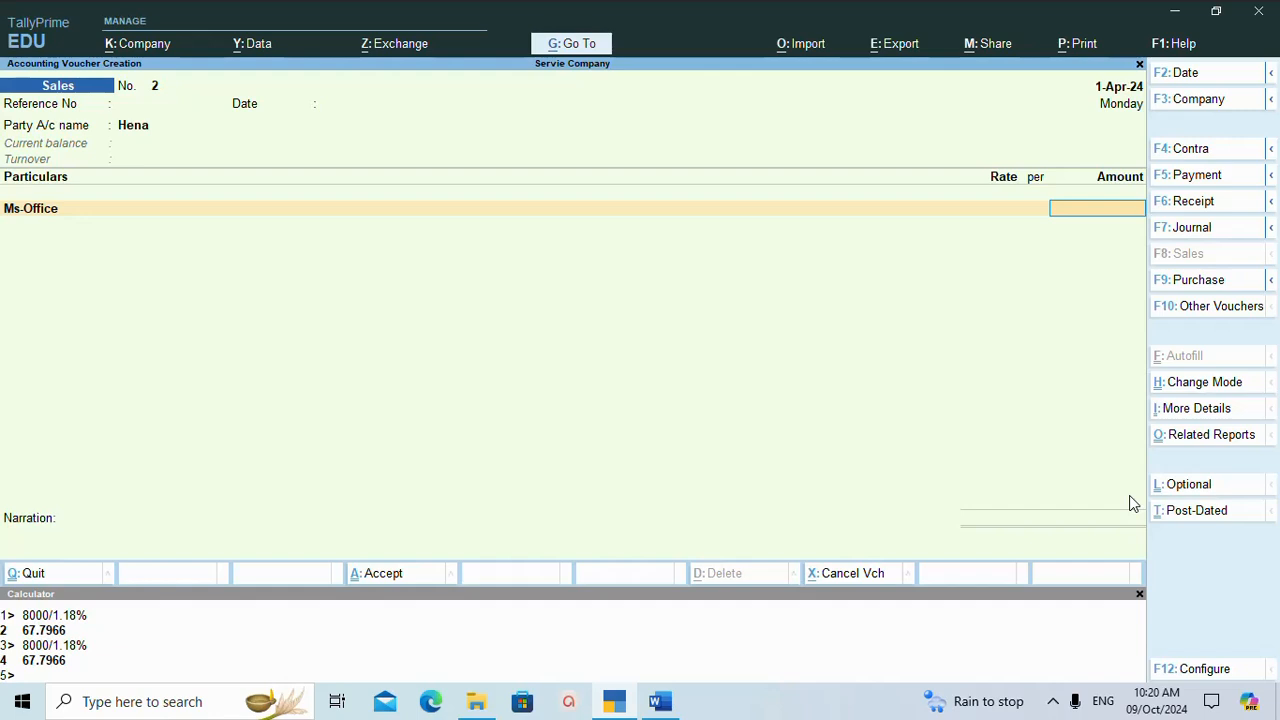
Calculate 3500/1.18% in the built-in calculator.
{"action": "key", "text": "ctrl+n"}
{"action": "type", "text": "3500"}
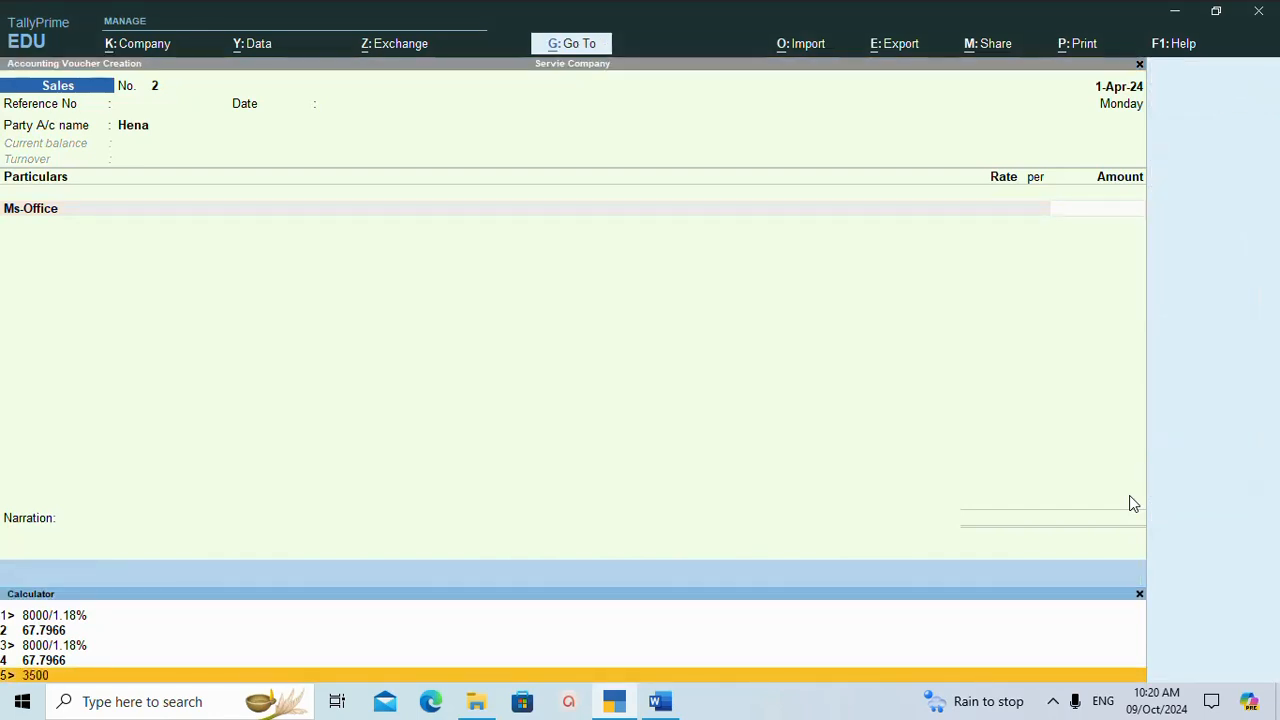
{"action": "type", "text": "/1.18%"}
{"action": "key", "text": "Return"}
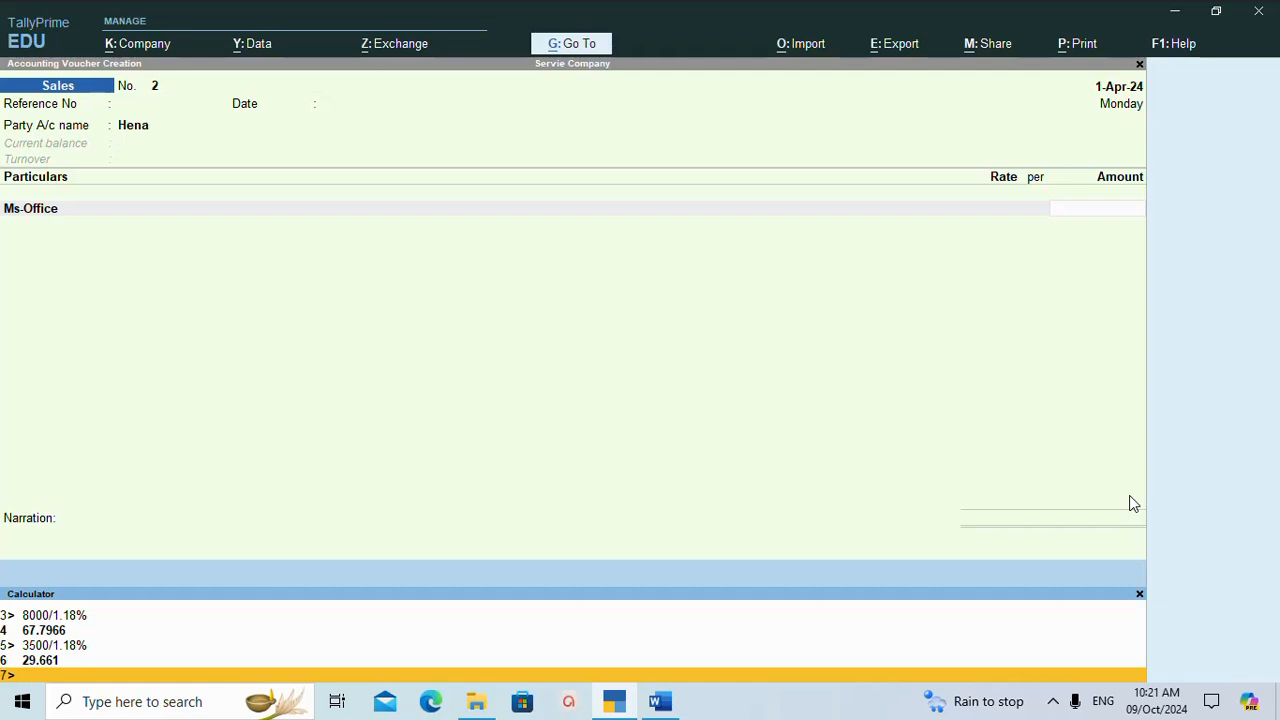
Try to enter 29+ as the Ms-Office amount and evaluate 29+ in the calculator.
{"action": "type", "text": "2"}
{"action": "type", "text": "96"}
{"action": "left_click", "coordinate": [922, 478]}
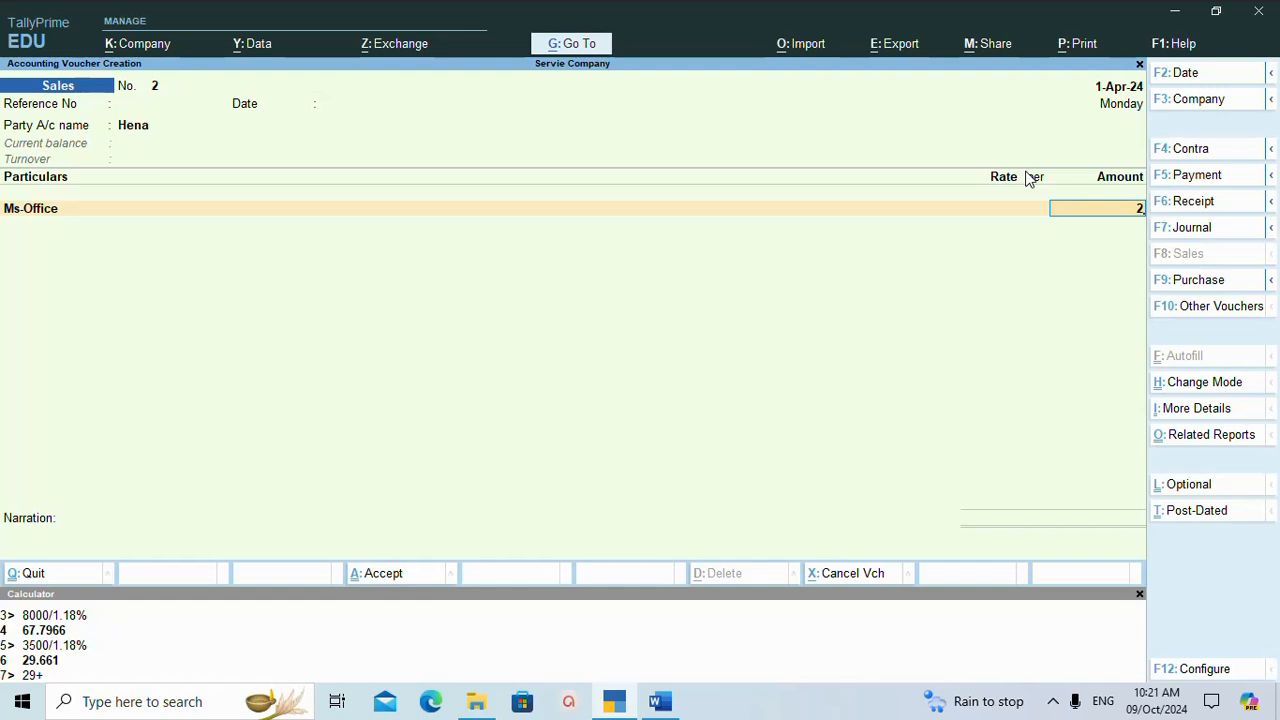
{"action": "type", "text": "29+"}
{"action": "left_click", "coordinate": [36, 677]}
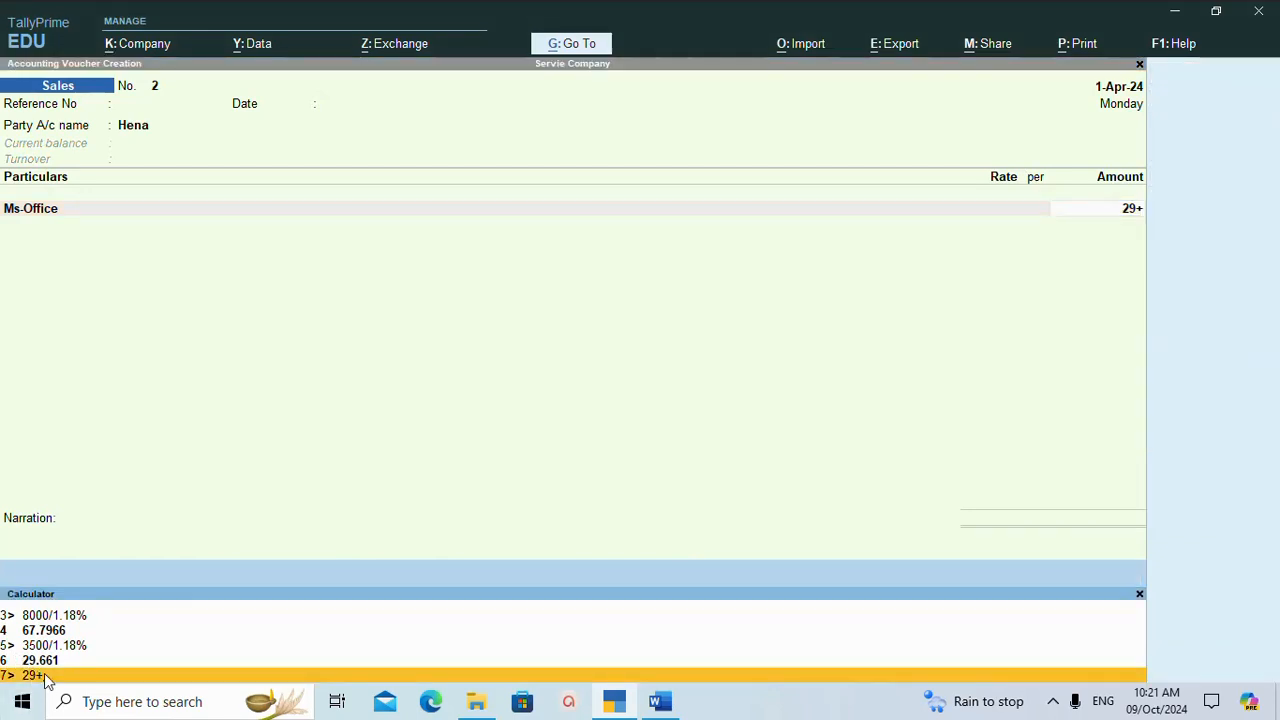
{"action": "key", "text": "Return"}
{"action": "type", "text": "+"}
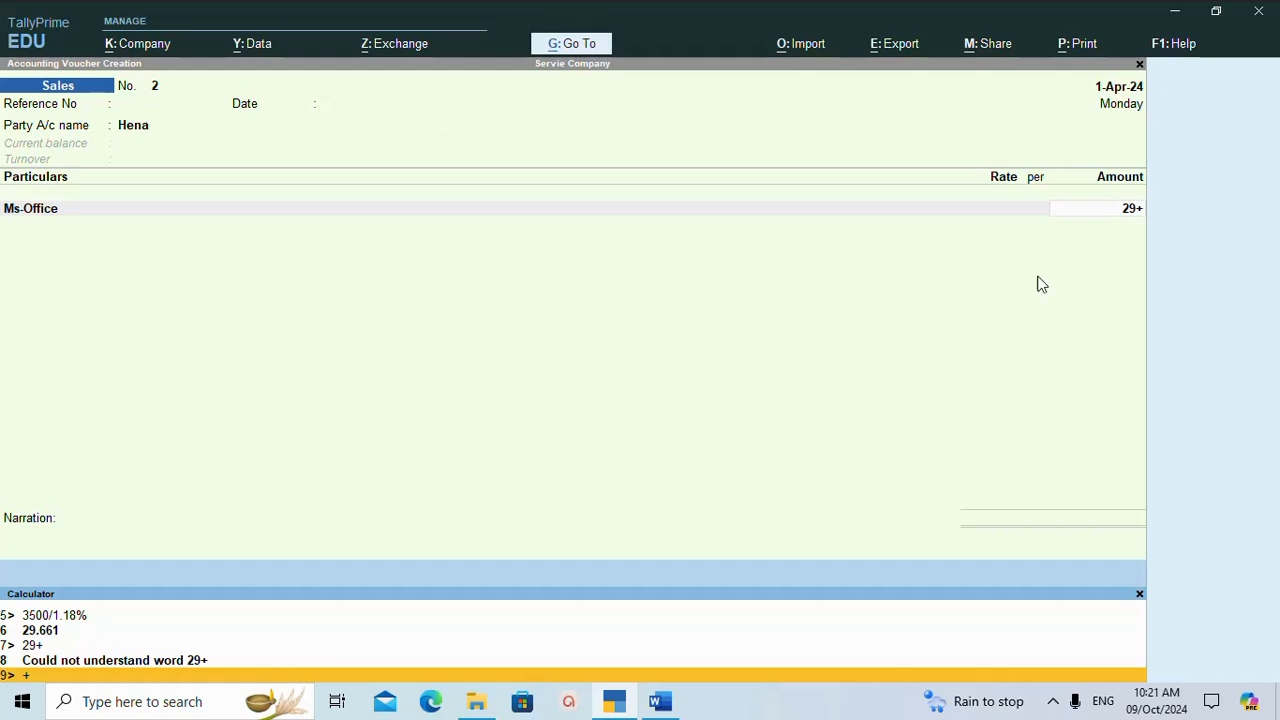
Go back from the Ms-Office amount to the party's dispatch details, clear the + from Carrier Name/Agent, and leave the details.
{"action": "left_click", "coordinate": [1108, 213]}
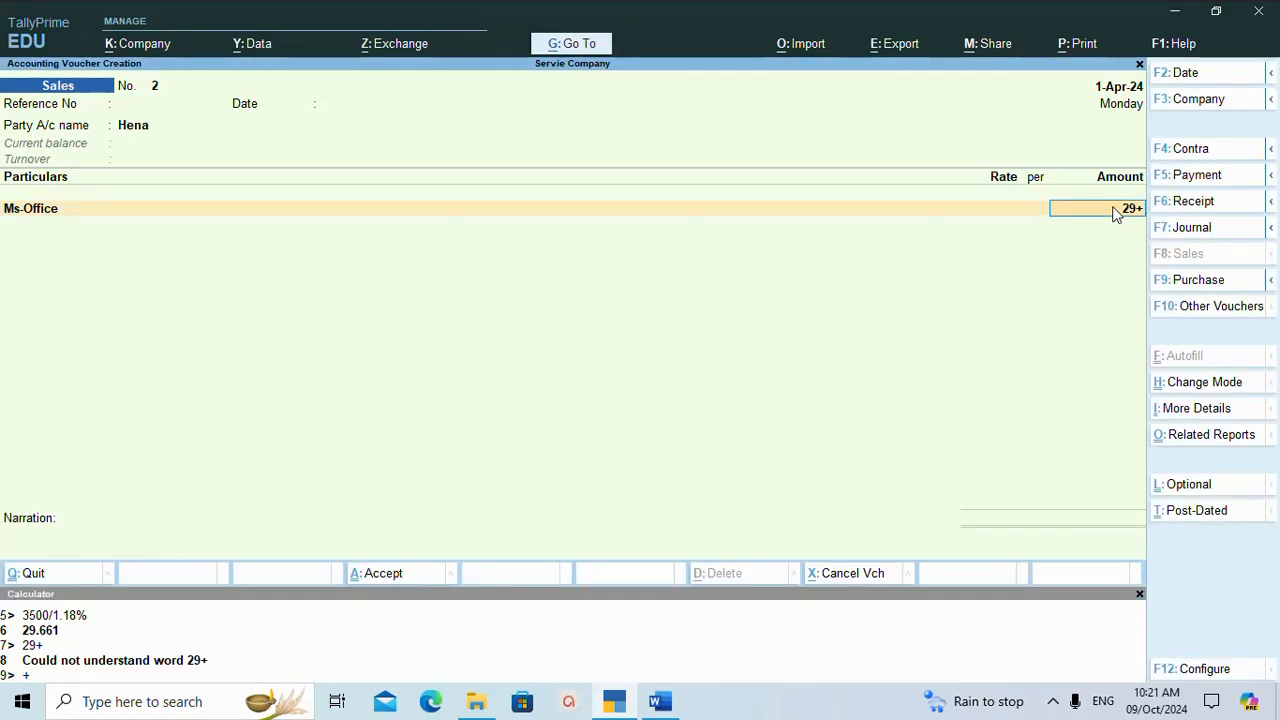
{"action": "key", "text": "Up"}
{"action": "key", "text": "Return"}
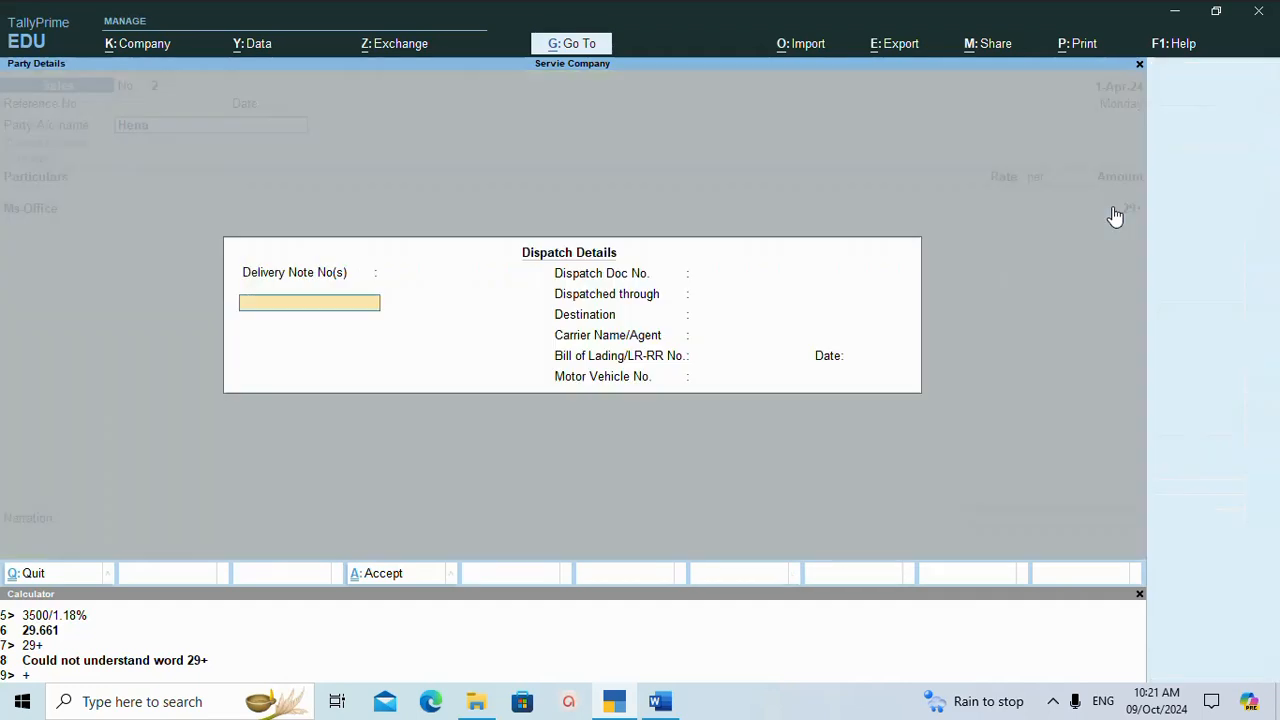
{"action": "key", "text": "Return"}
{"action": "key", "text": "Return"}
{"action": "key", "text": "Return"}
{"action": "key", "text": "Return"}
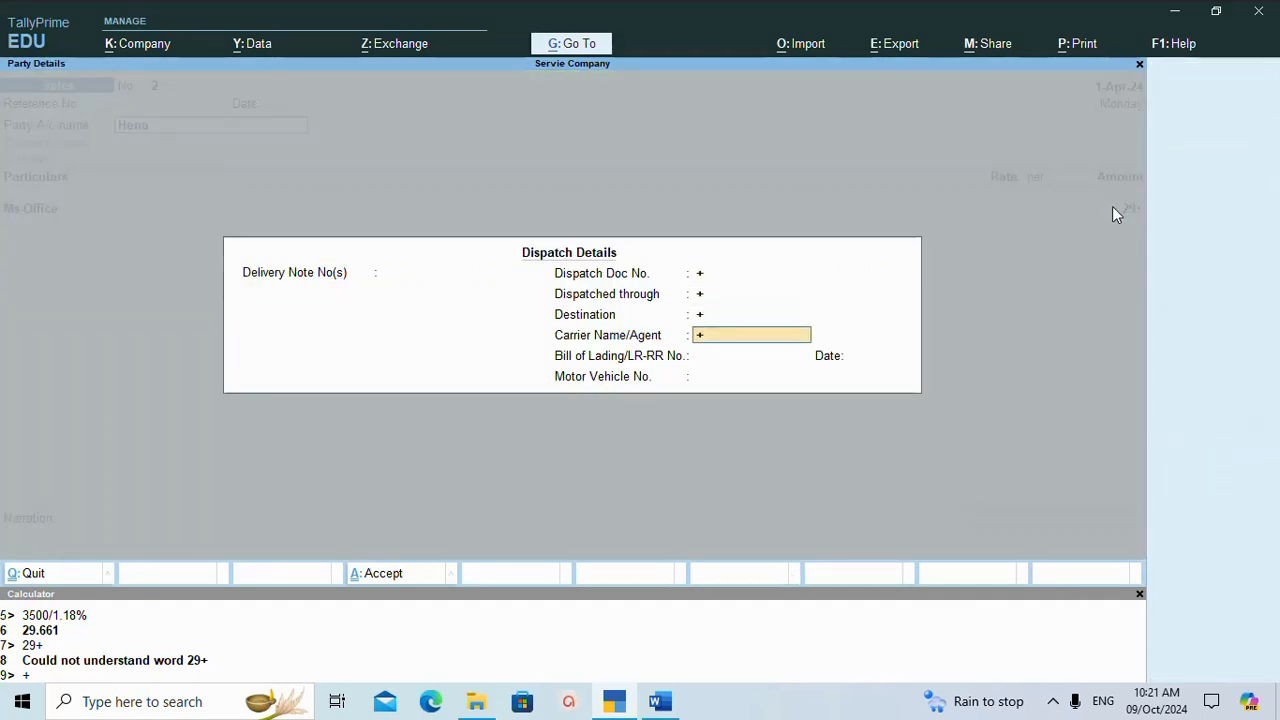
{"action": "left_click", "coordinate": [33, 675]}
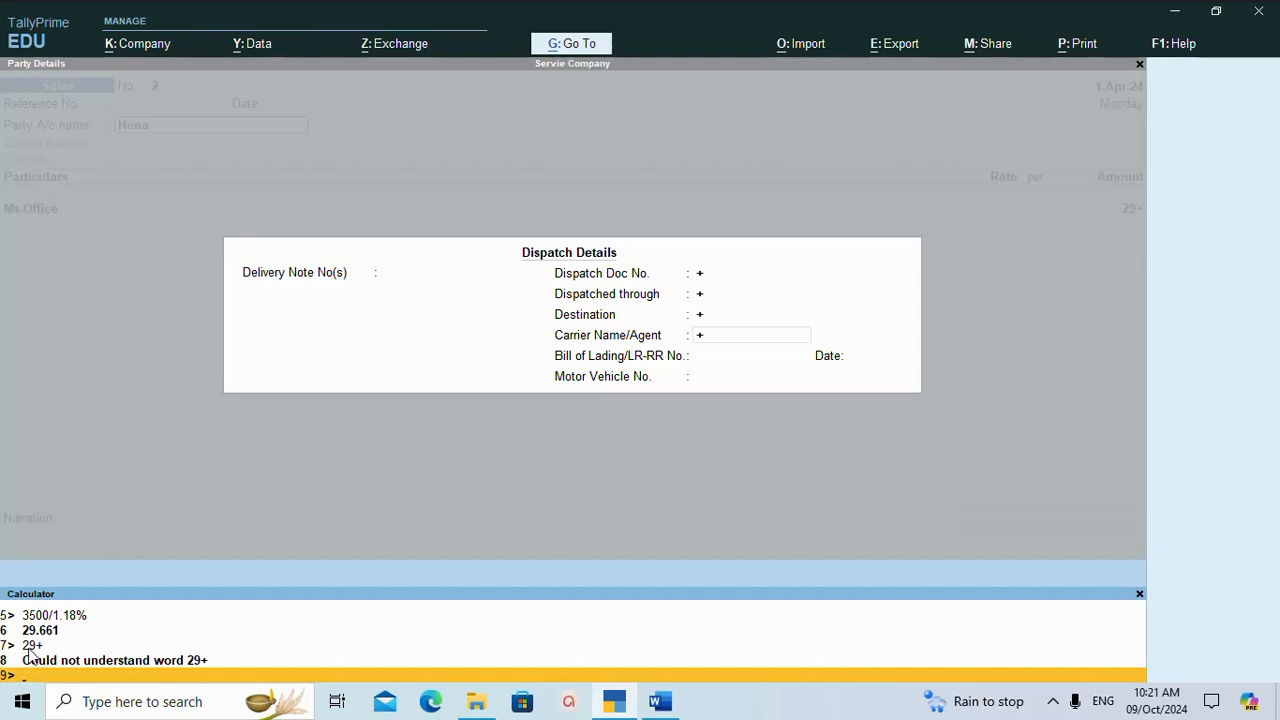
{"action": "key", "text": "ctrl+m"}
{"action": "key", "text": "BackSpace"}
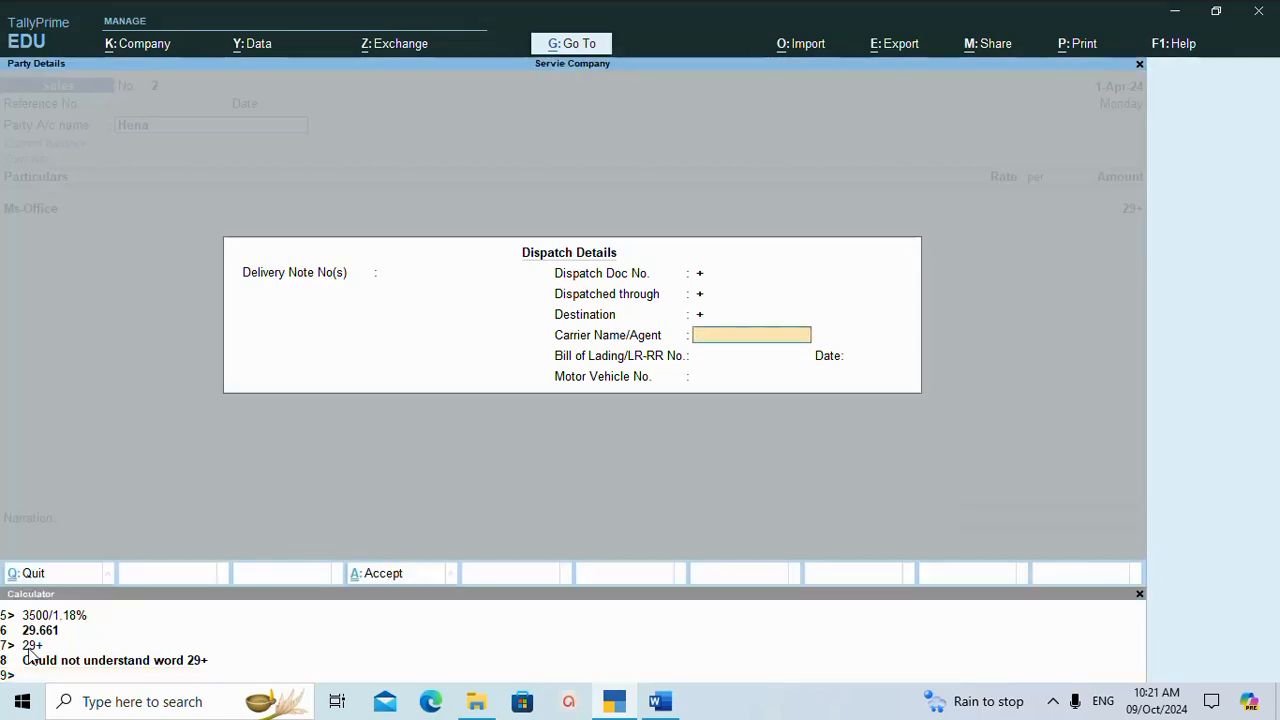
{"action": "key", "text": "Escape"}
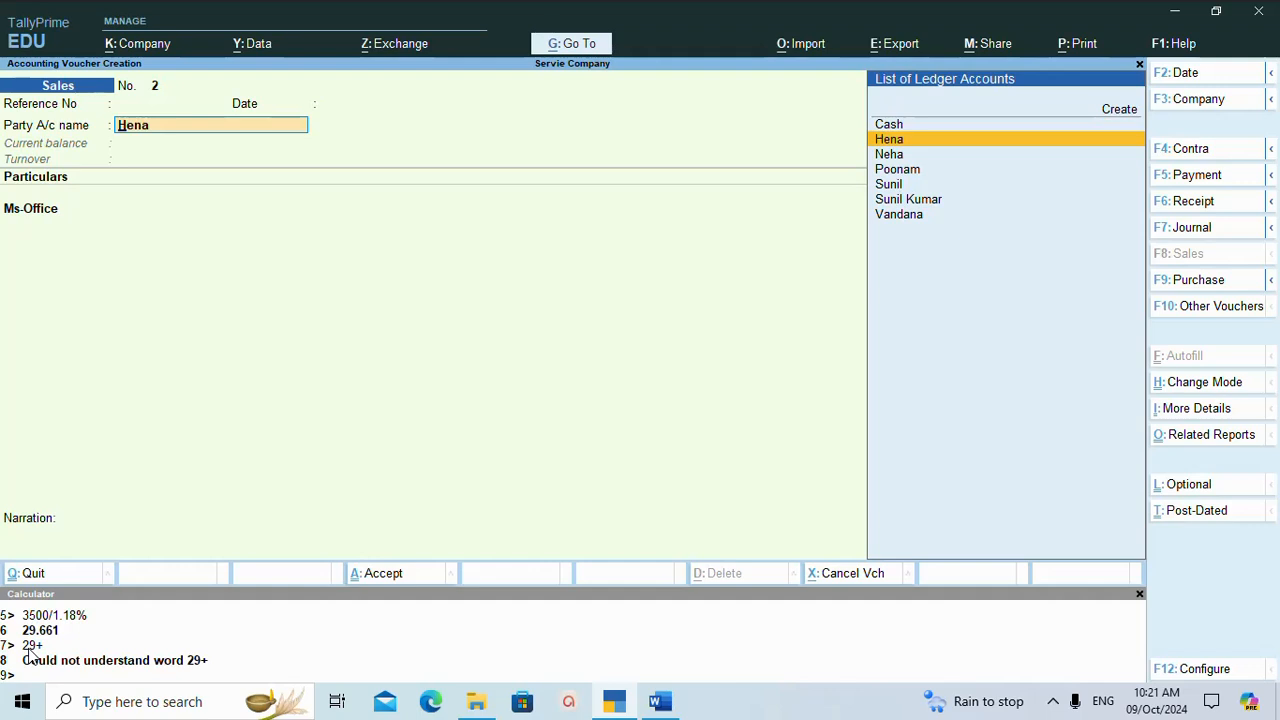
Accept the party's dispatch and buyer details and leave the Ms-Office description blank to return to its amount.
{"action": "key", "text": "Return"}
{"action": "key", "text": "Return"}
{"action": "key", "text": "Return"}
{"action": "key", "text": "Return"}
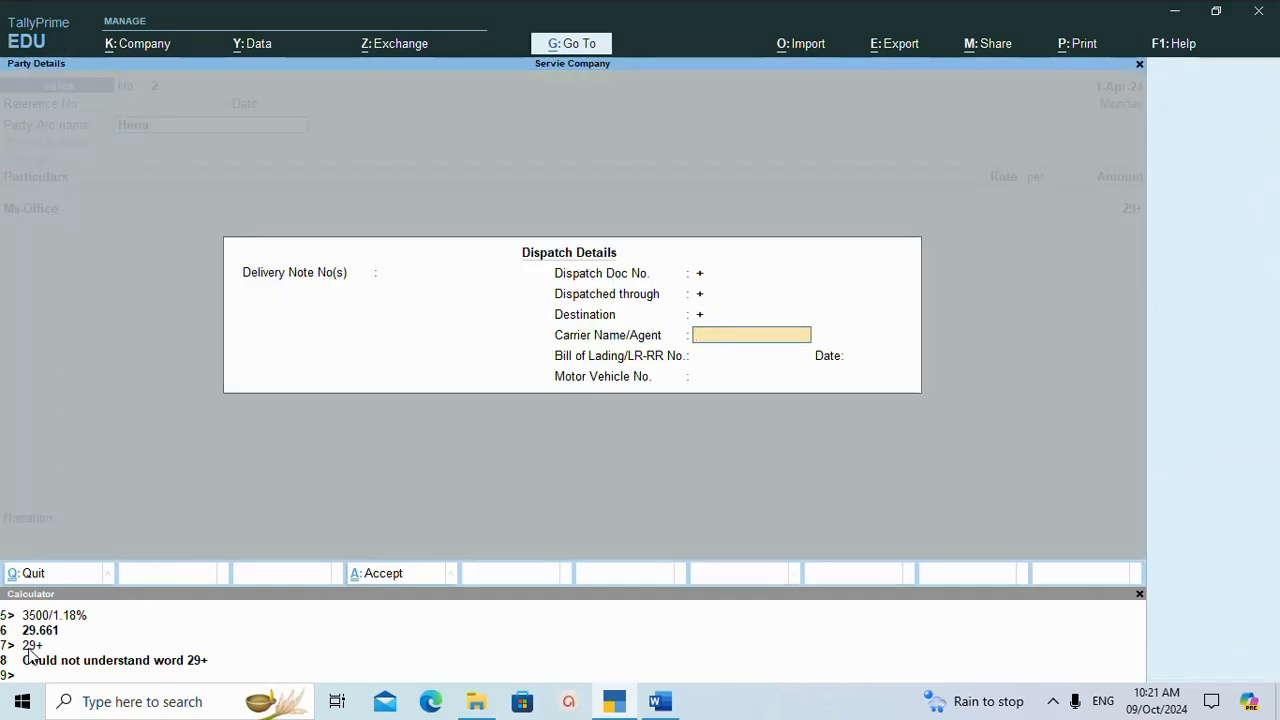
{"action": "key", "text": "Return"}
{"action": "key", "text": "Return"}
{"action": "key", "text": "Return"}
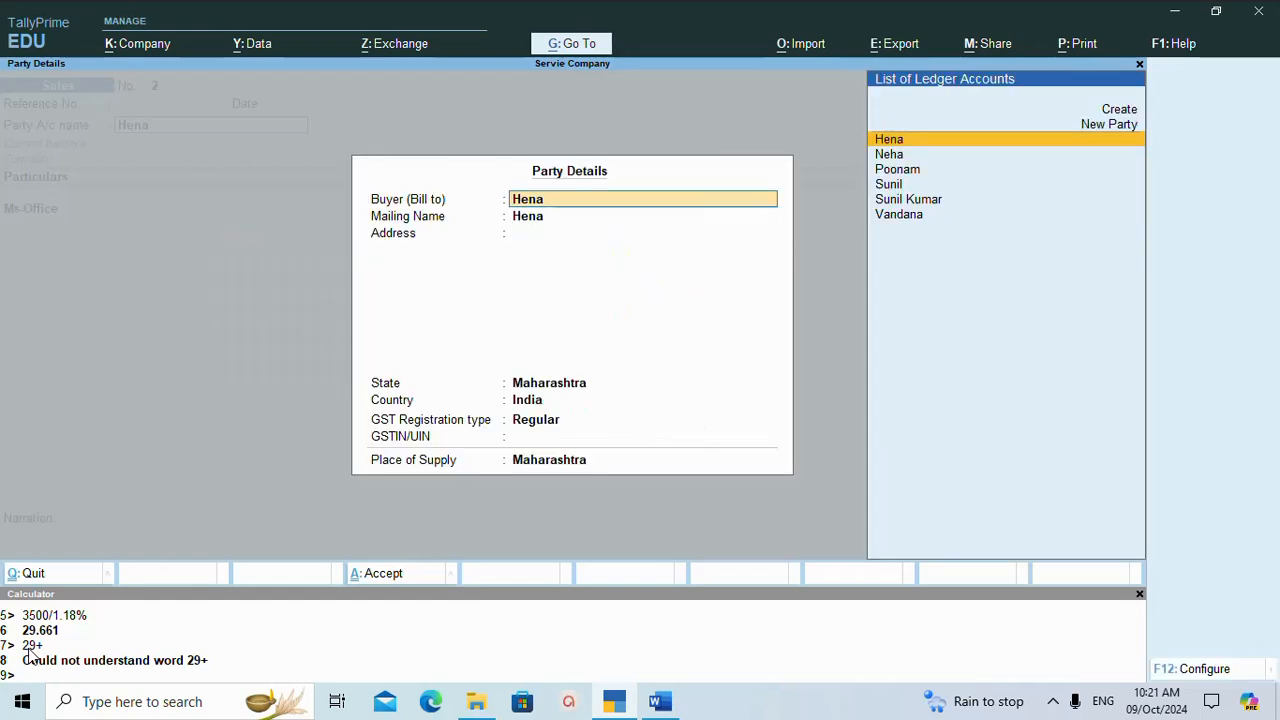
{"action": "key", "text": "Return"}
{"action": "key", "text": "Return"}
{"action": "key", "text": "Return"}
{"action": "key", "text": "Return"}
{"action": "key", "text": "Return"}
{"action": "key", "text": "Return"}
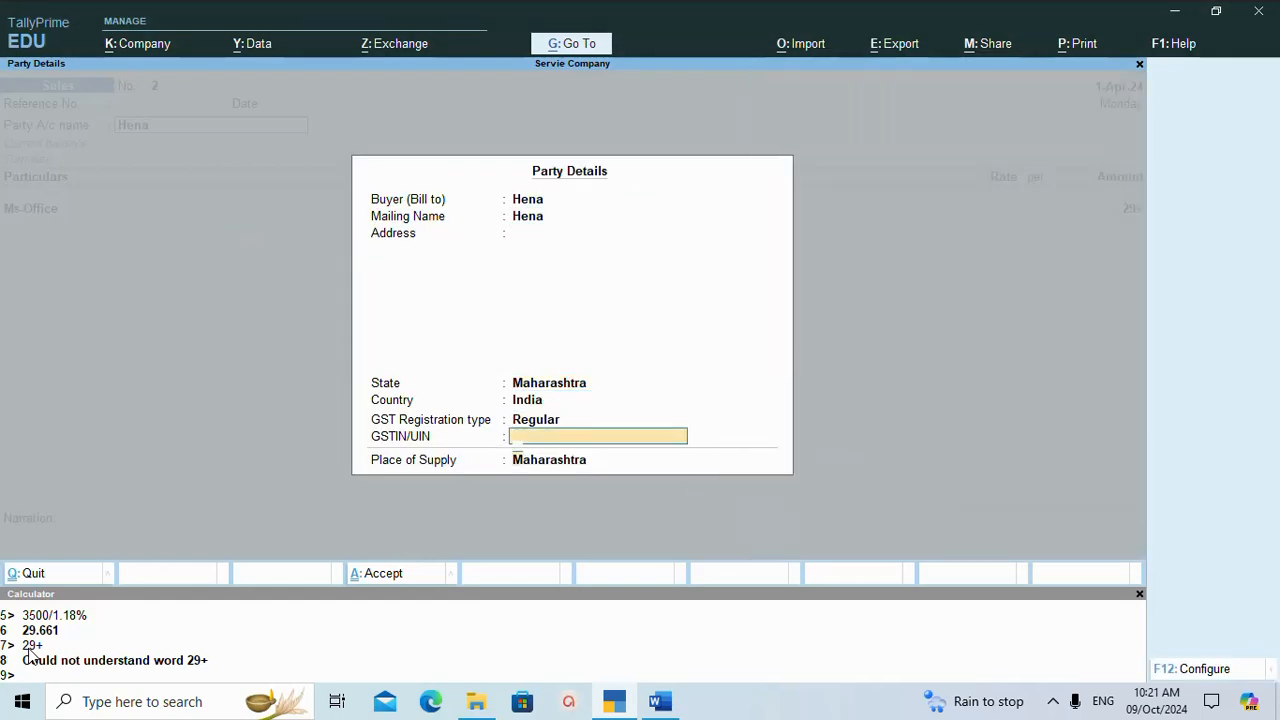
{"action": "key", "text": "Return"}
{"action": "key", "text": "Return"}
{"action": "key", "text": "Return"}
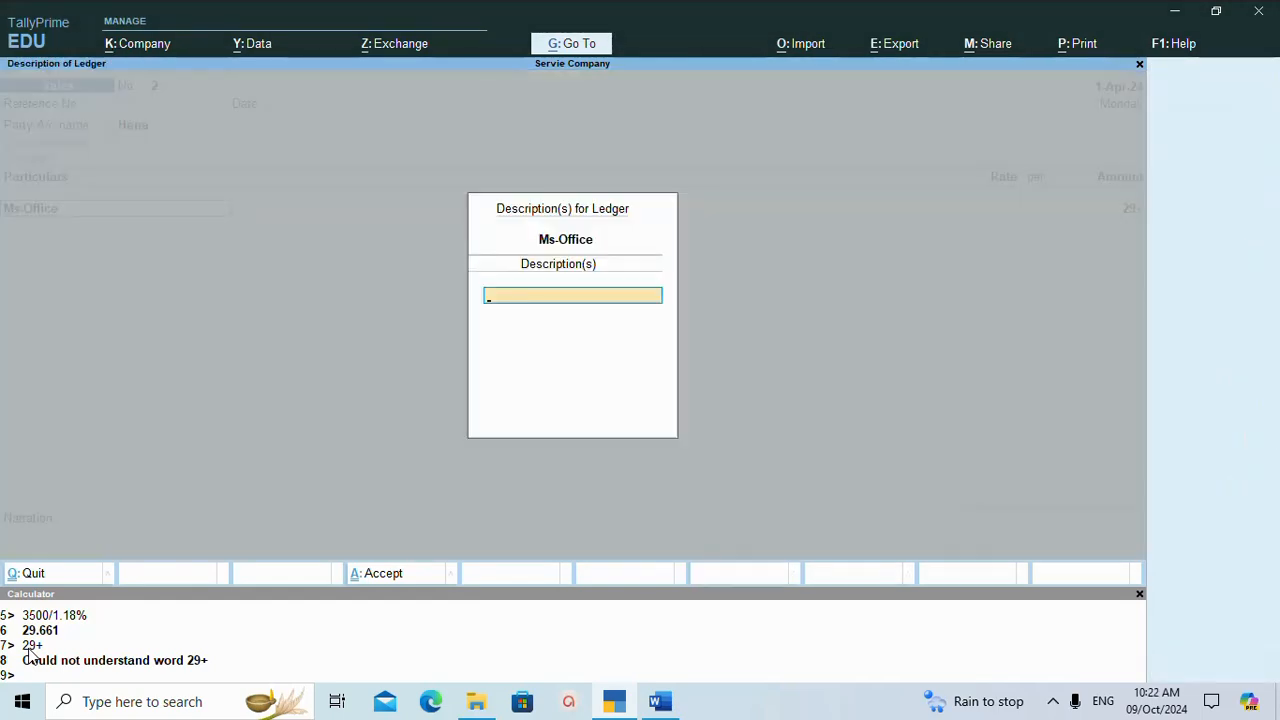
{"action": "key", "text": "Return"}
Set the Ms-Office amount to 296.61, with GST rate and HSN/SAC details as per Masters/Company.
{"action": "key", "text": "Return"}
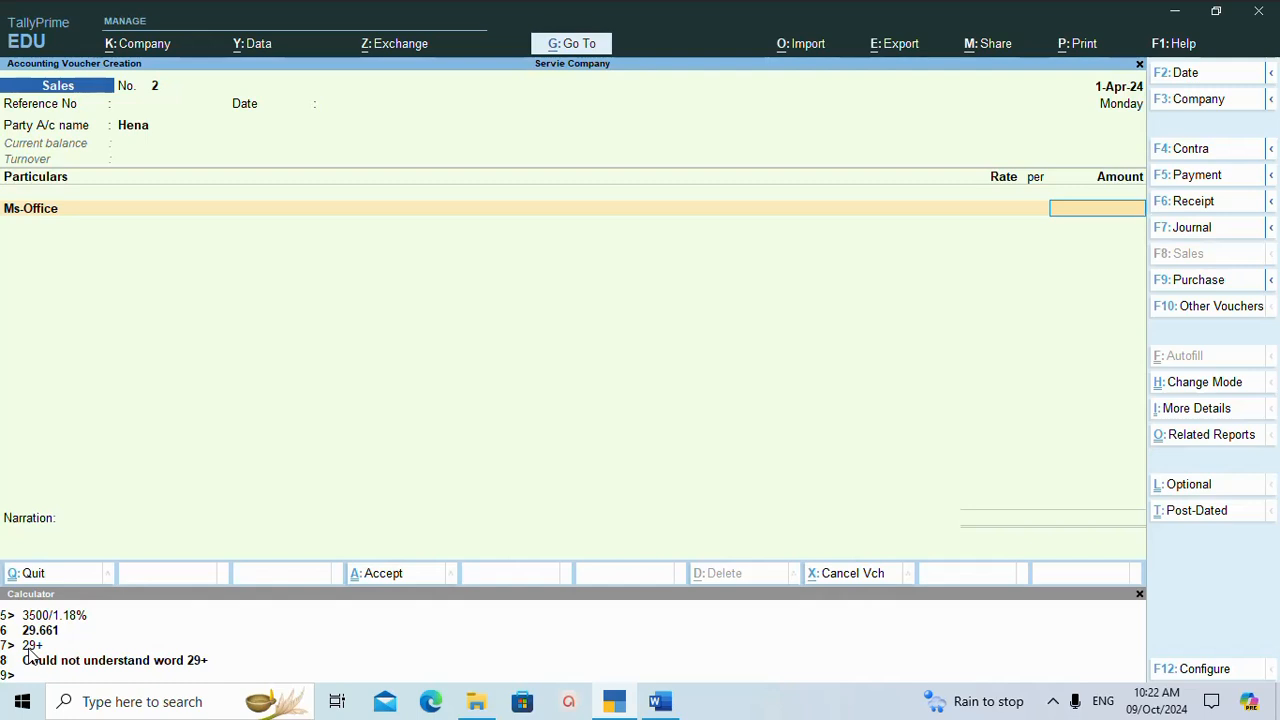
{"action": "type", "text": "296.61"}
{"action": "key", "text": "Return"}
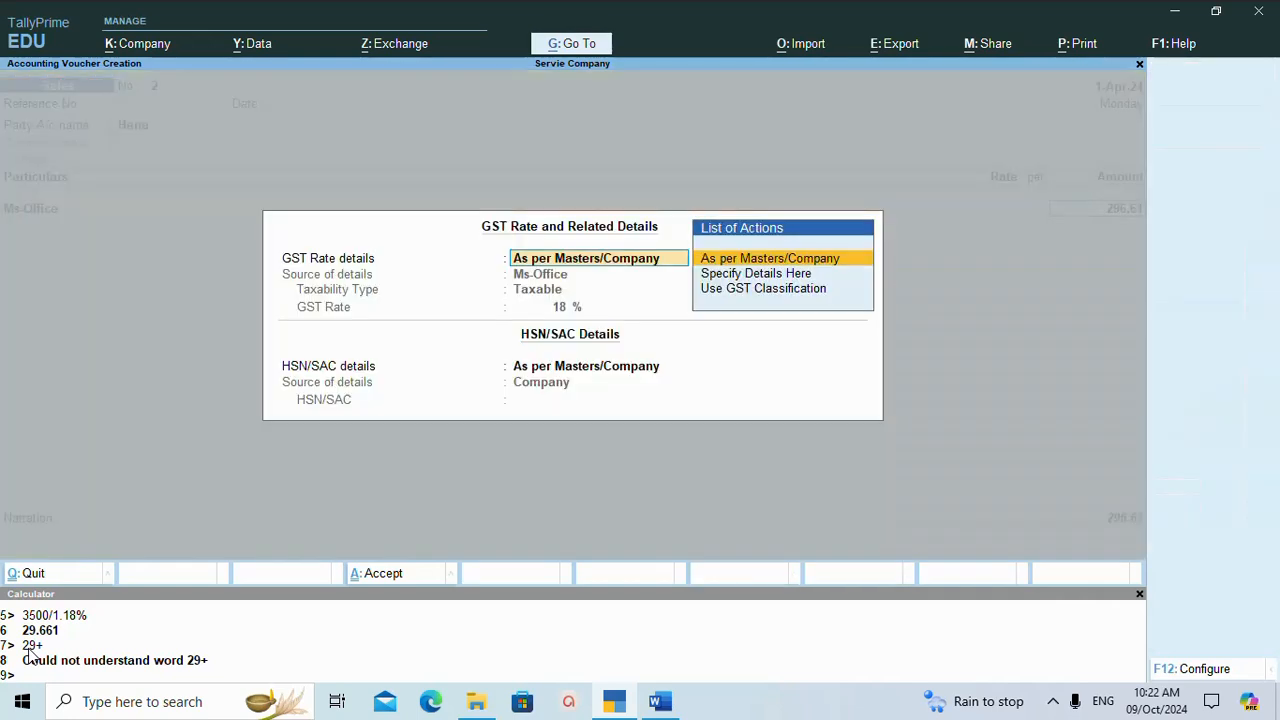
{"action": "key", "text": "Return"}
{"action": "key", "text": "Return"}
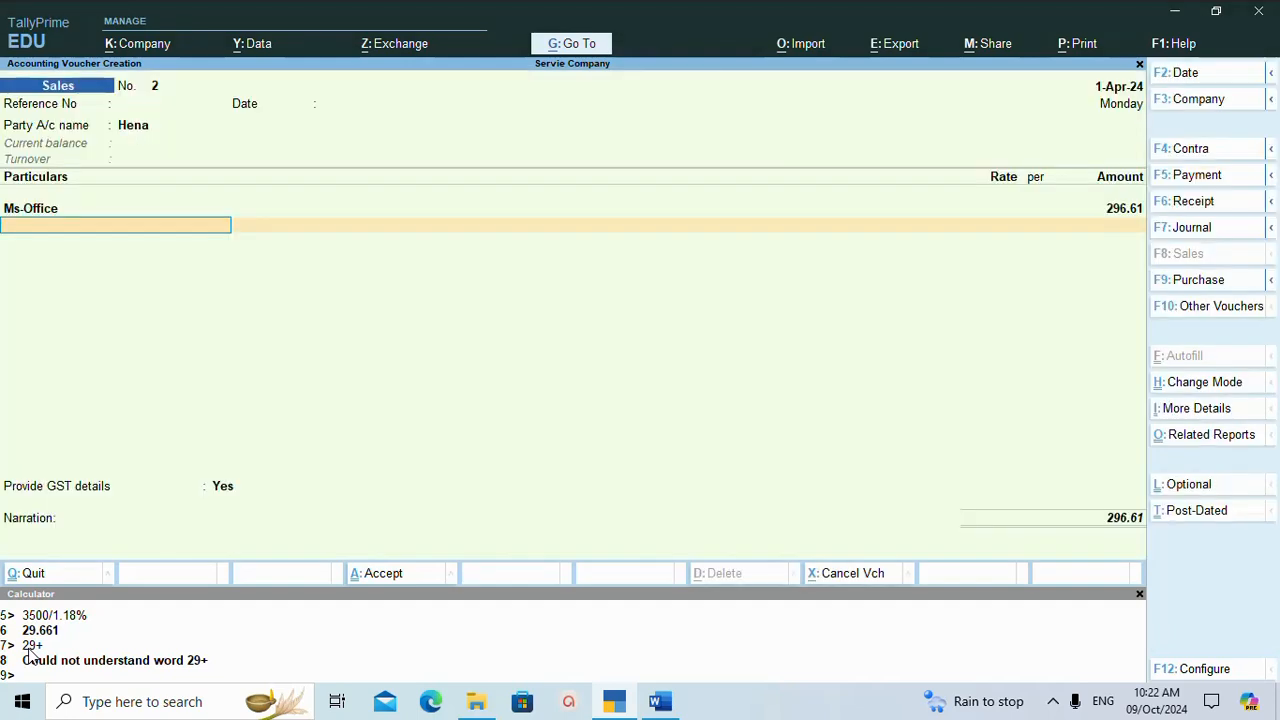
Add the CGST and SGST ledgers to the sales voucher with their automatically calculated amounts.
{"action": "type", "text": "c"}
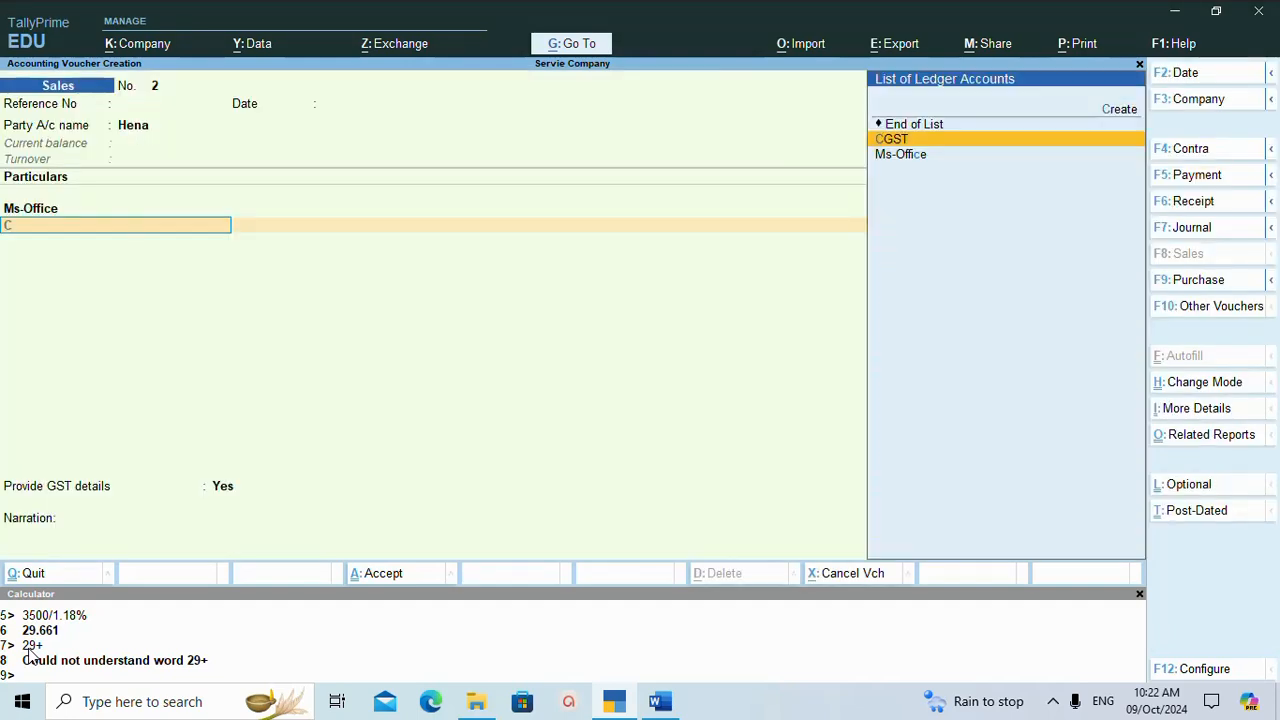
{"action": "key", "text": "Return"}
{"action": "key", "text": "Return"}
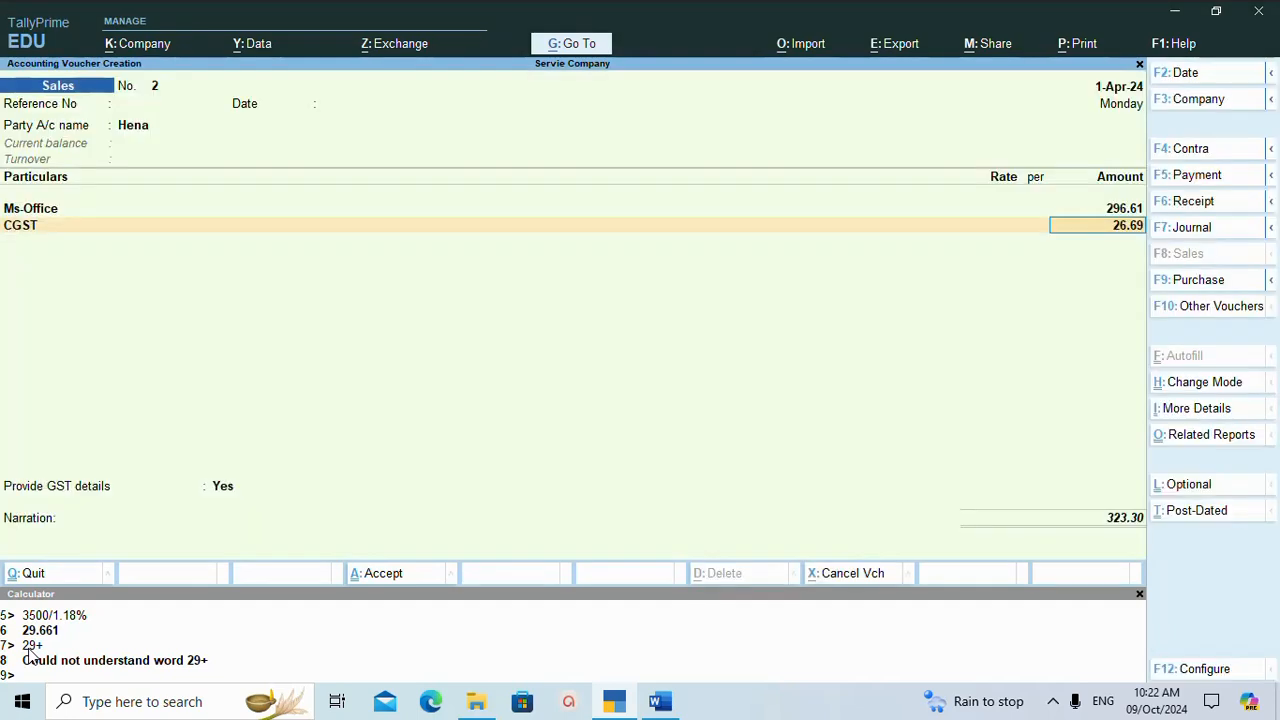
{"action": "key", "text": "Return"}
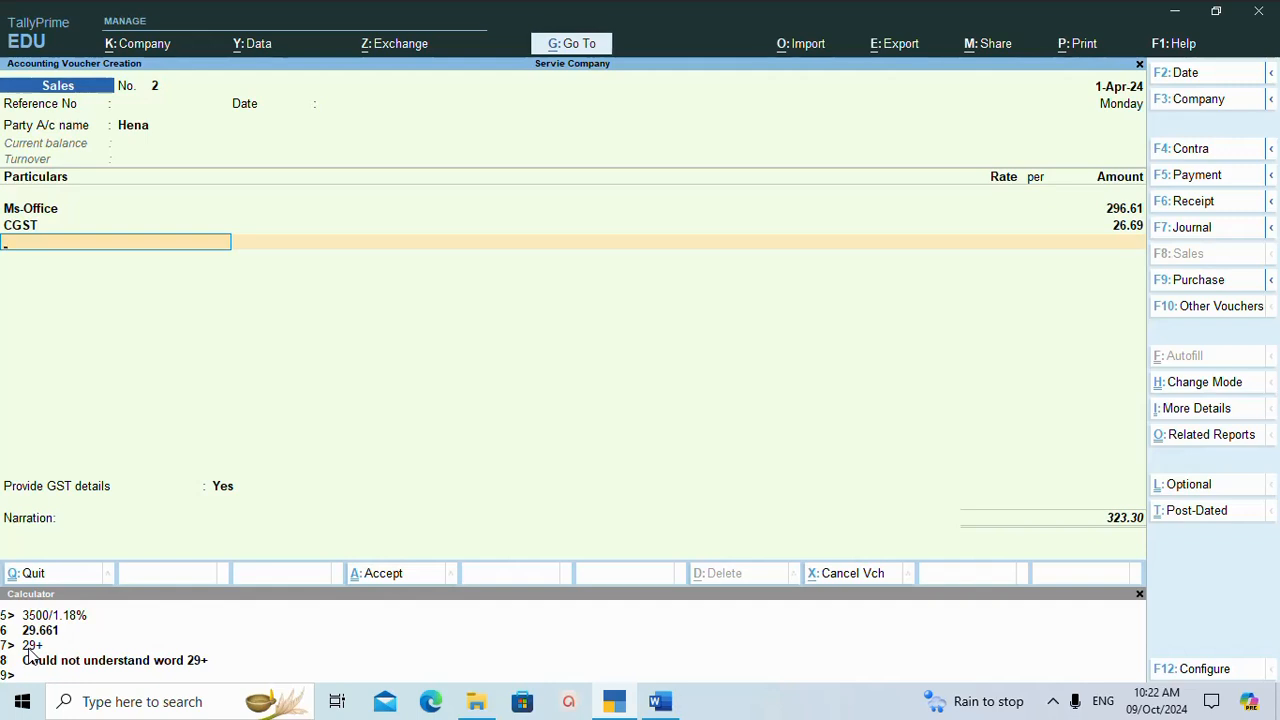
{"action": "type", "text": "s"}
{"action": "key", "text": "Down"}
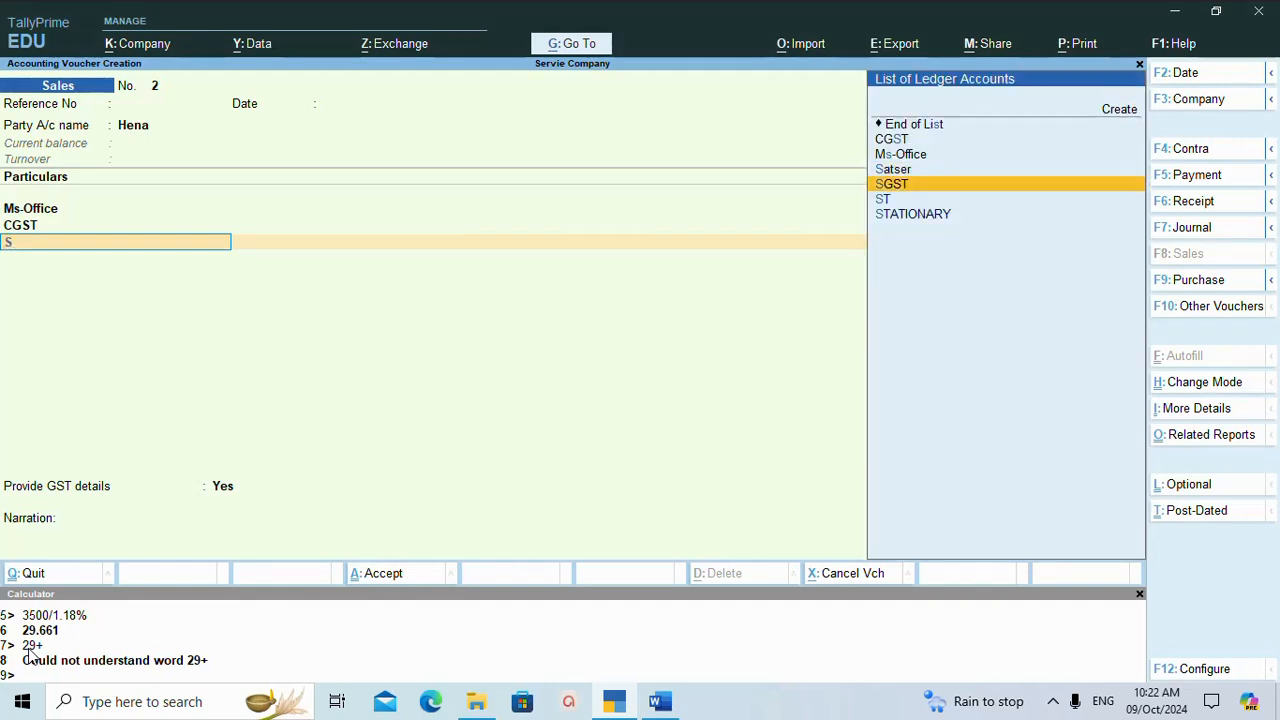
{"action": "key", "text": "Return"}
{"action": "key", "text": "Return"}
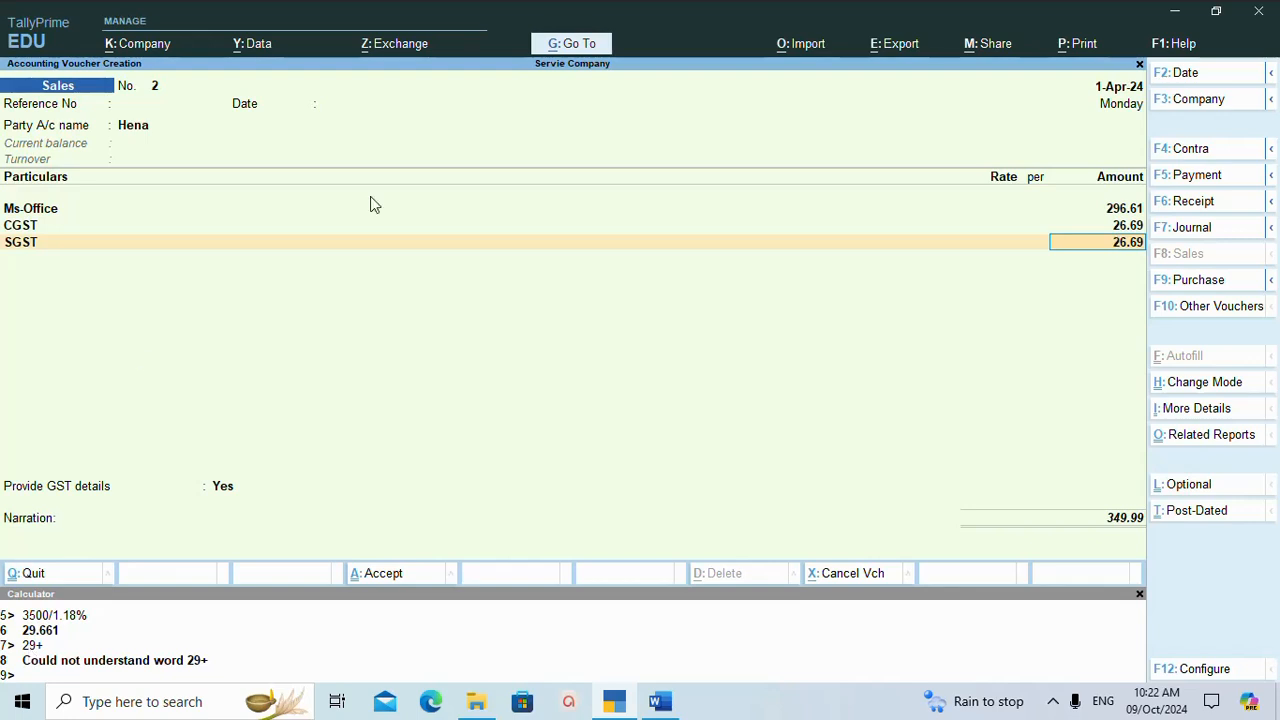
Change the Ms-Office amount to 2966, keep its GST details as per Masters/Company, and accept the CGST and SGST lines.
{"action": "left_click", "coordinate": [1130, 210]}
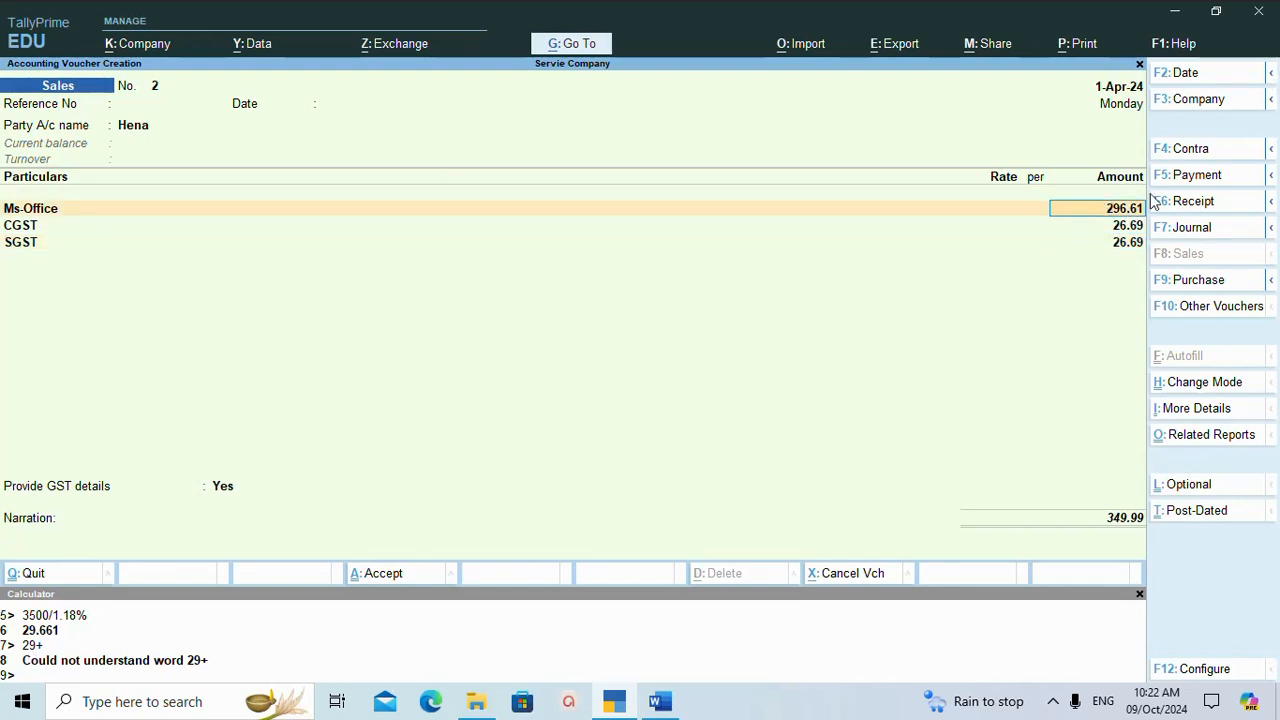
{"action": "type", "text": "2966"}
{"action": "key", "text": "Return"}
{"action": "key", "text": "Return"}
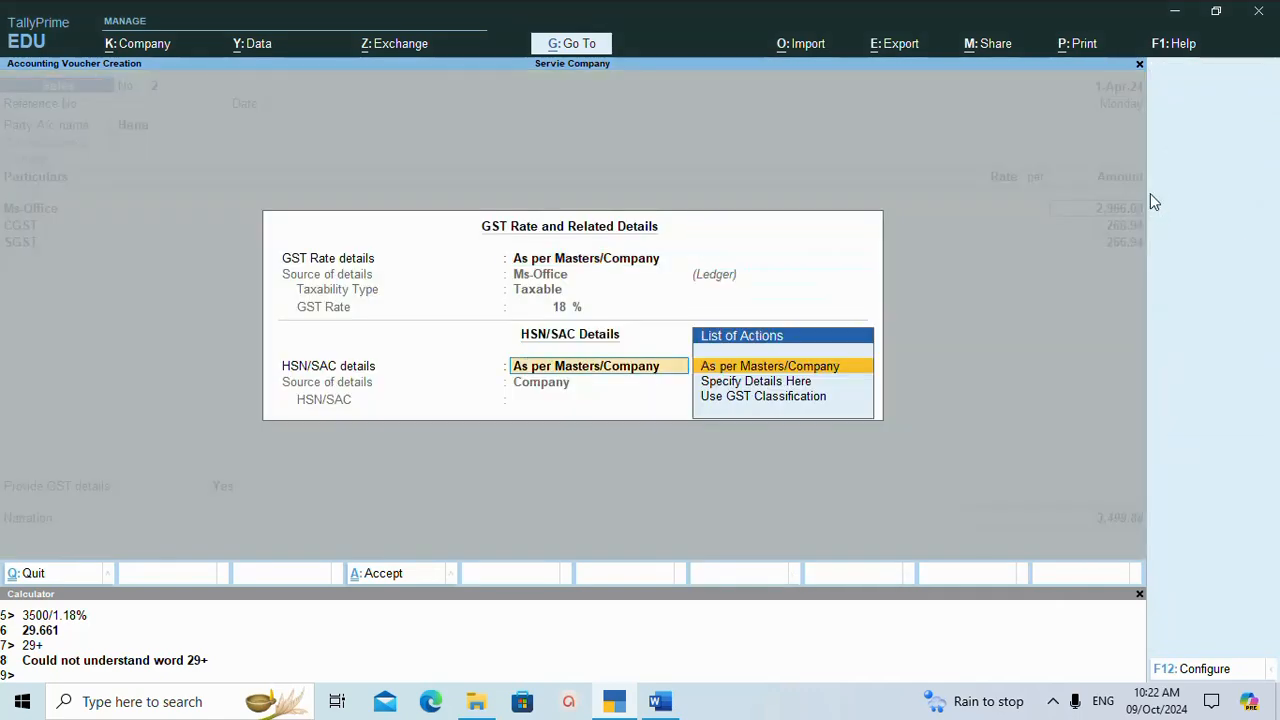
{"action": "key", "text": "Return"}
{"action": "key", "text": "Return"}
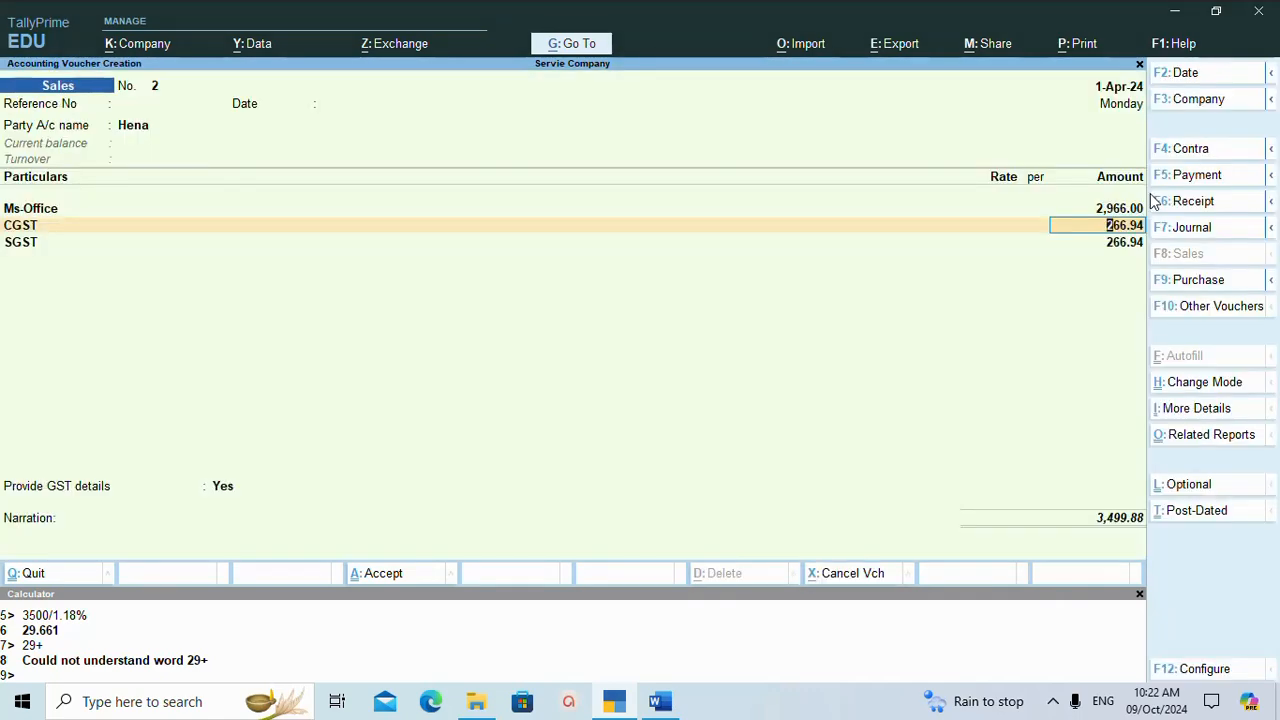
{"action": "key", "text": "Return"}
{"action": "key", "text": "Return"}
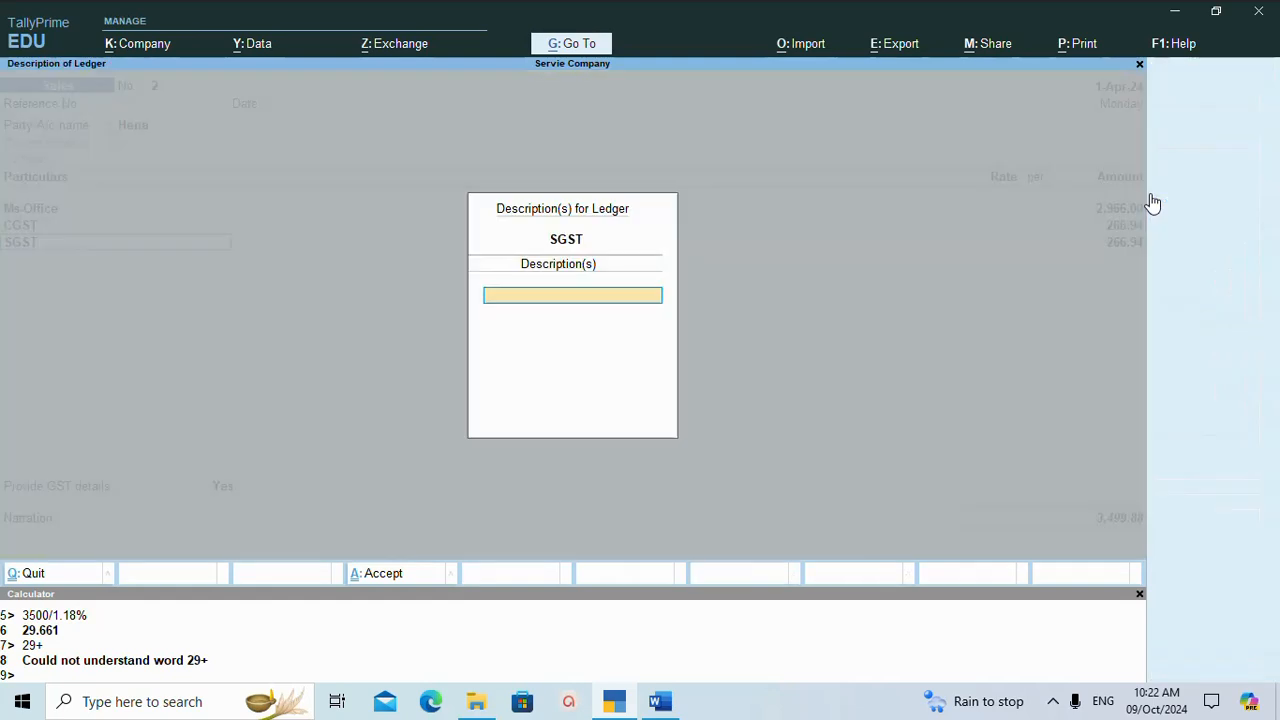
{"action": "key", "text": "Return"}
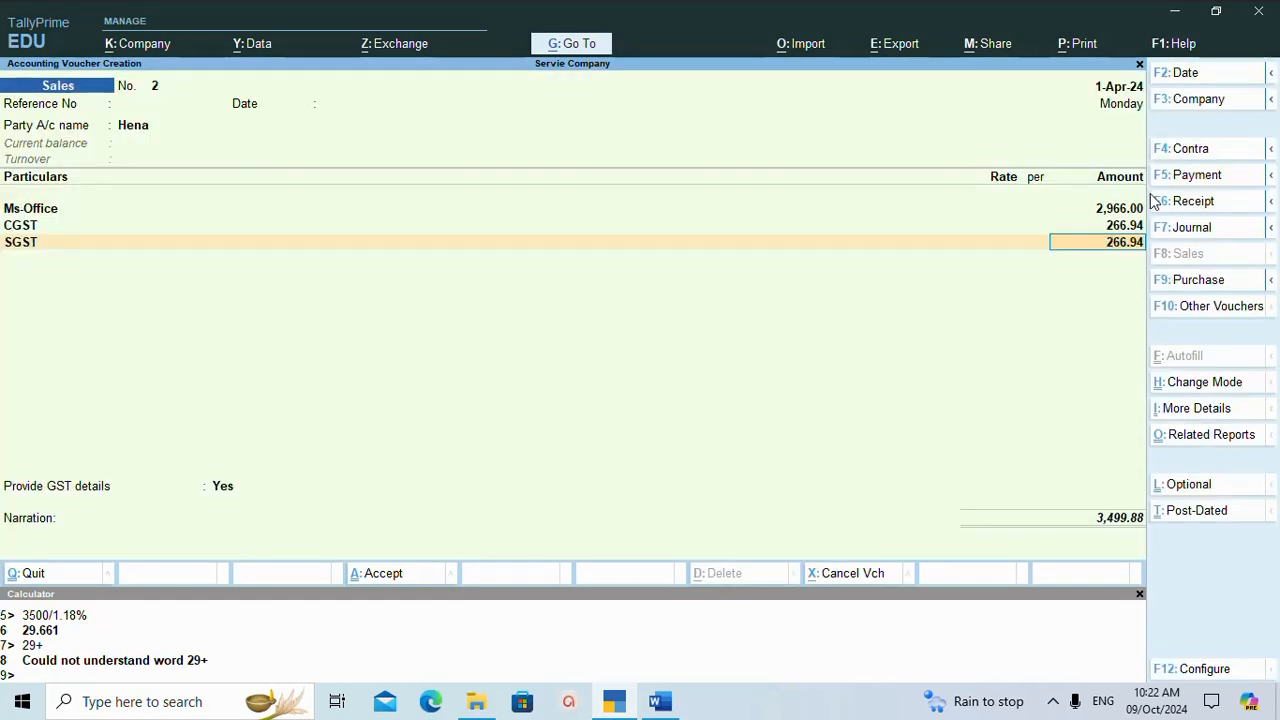
{"action": "key", "text": "Return"}
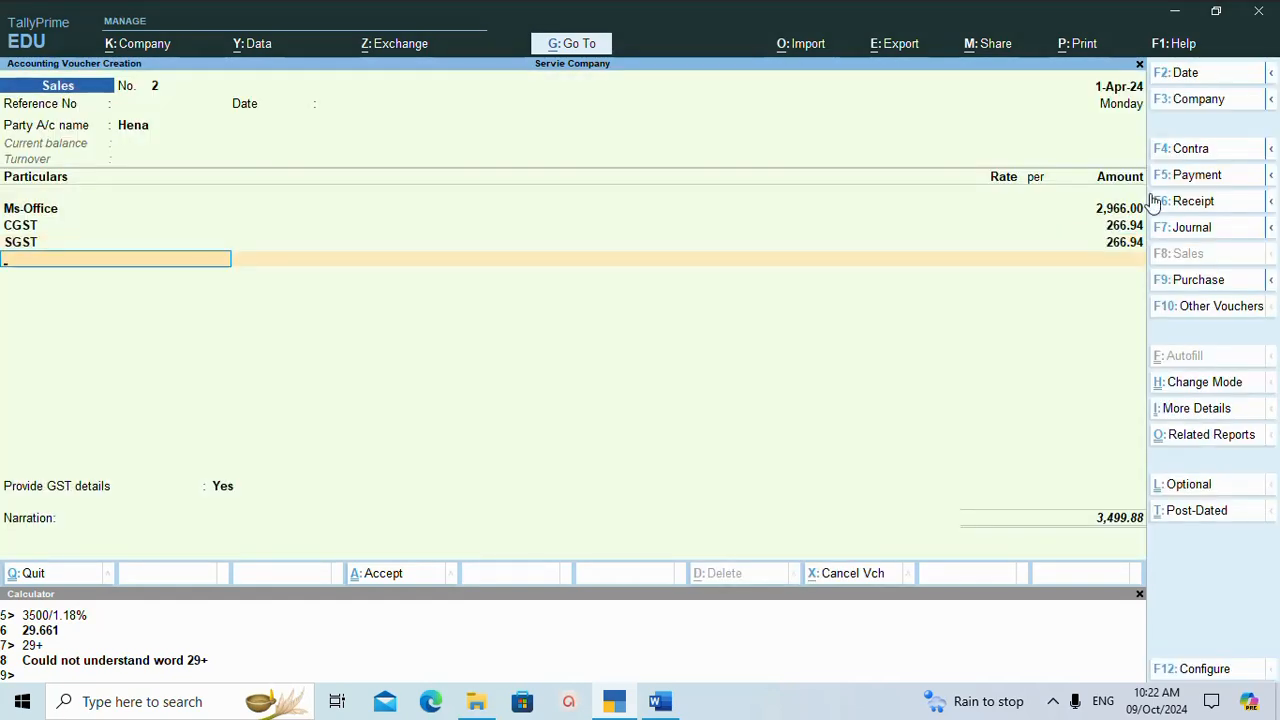
Dismiss the additional shipping bill details, set Provide GST details to No, and save the sales voucher.
{"action": "key", "text": "Return"}
{"action": "key", "text": "Return"}
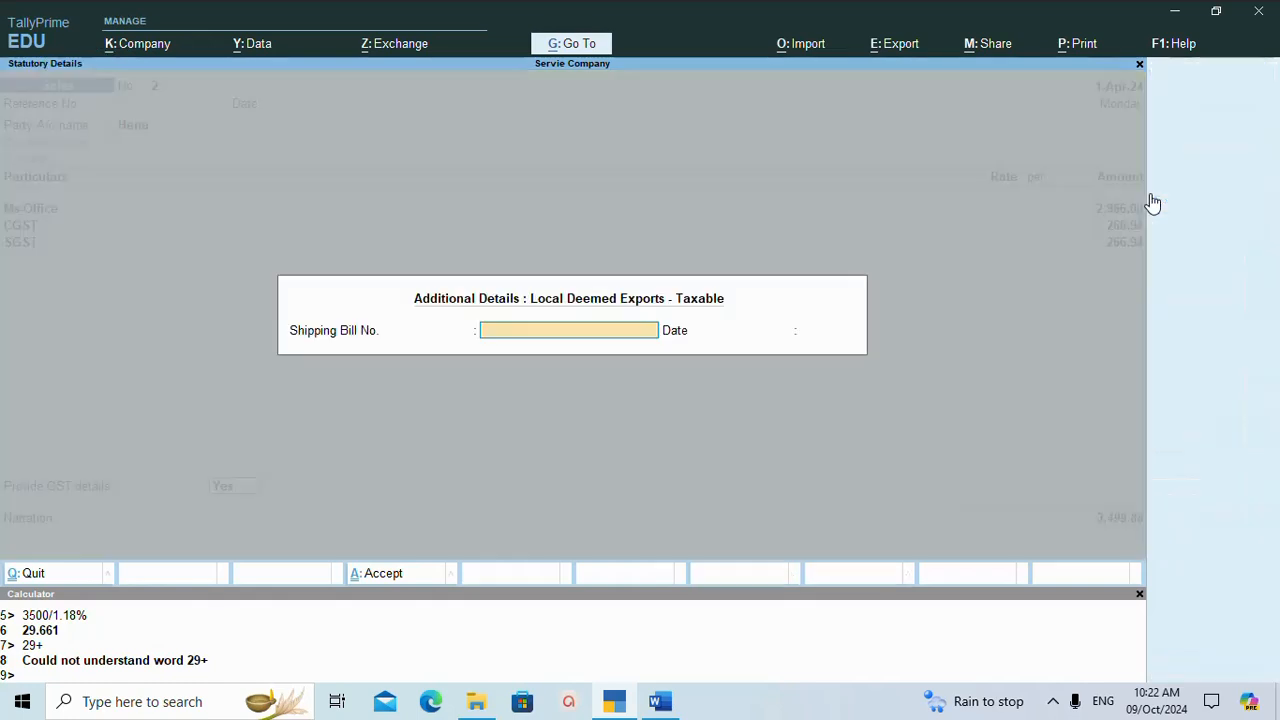
{"action": "key", "text": "Escape"}
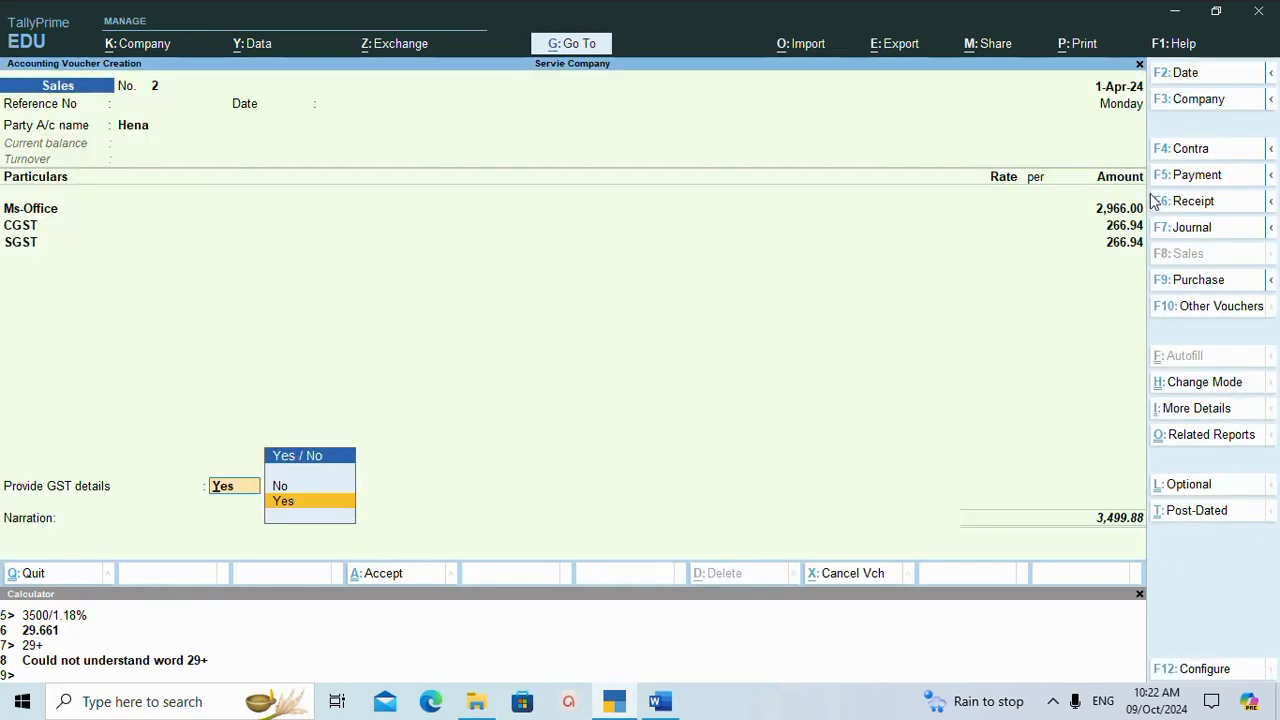
{"action": "key", "text": "Up"}
{"action": "key", "text": "Return"}
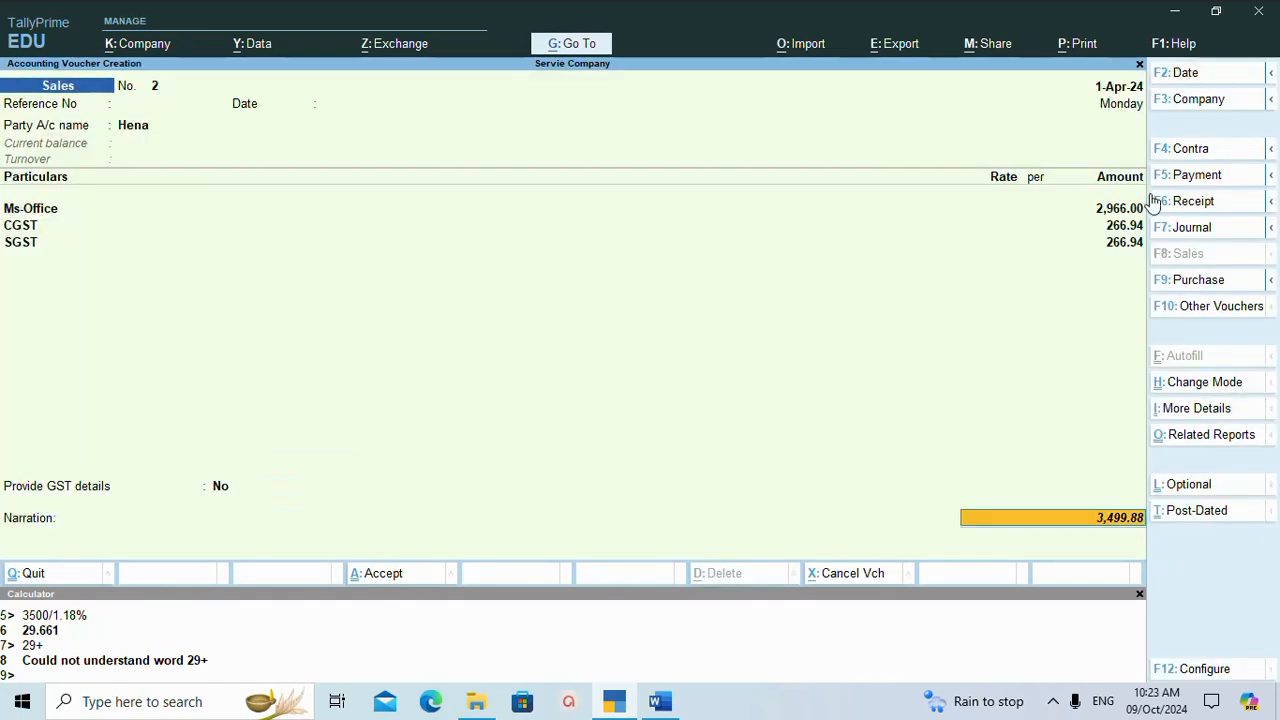
{"action": "key", "text": "Return"}
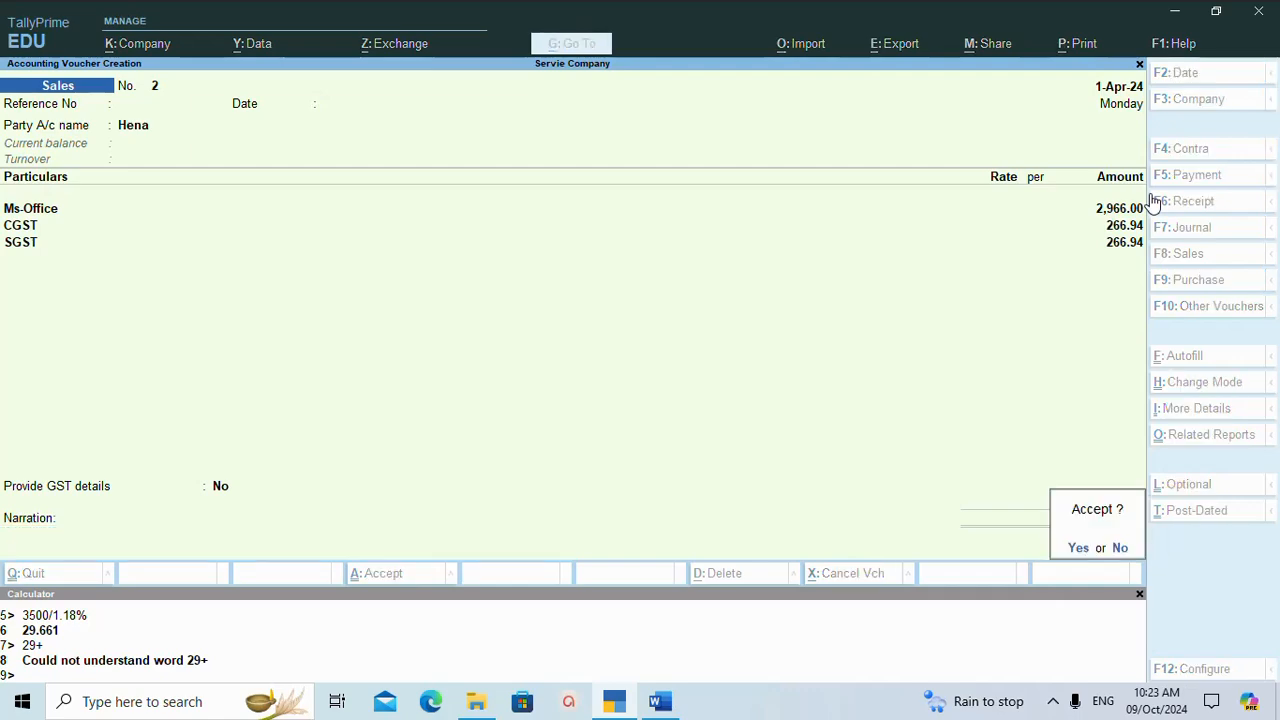
{"action": "key", "text": "Return"}
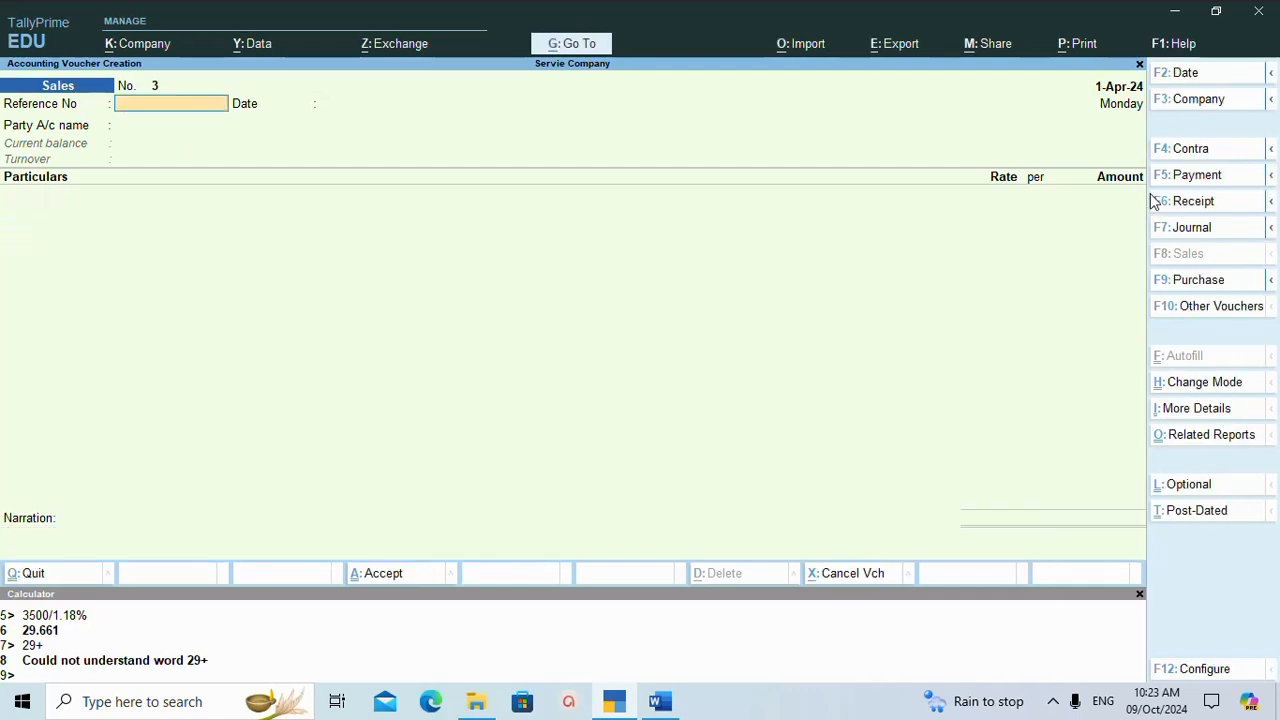
Switch to the tally notes in Word to check the next student's course and fee, and return to TallyPrime.
{"action": "left_click", "coordinate": [660, 703]}
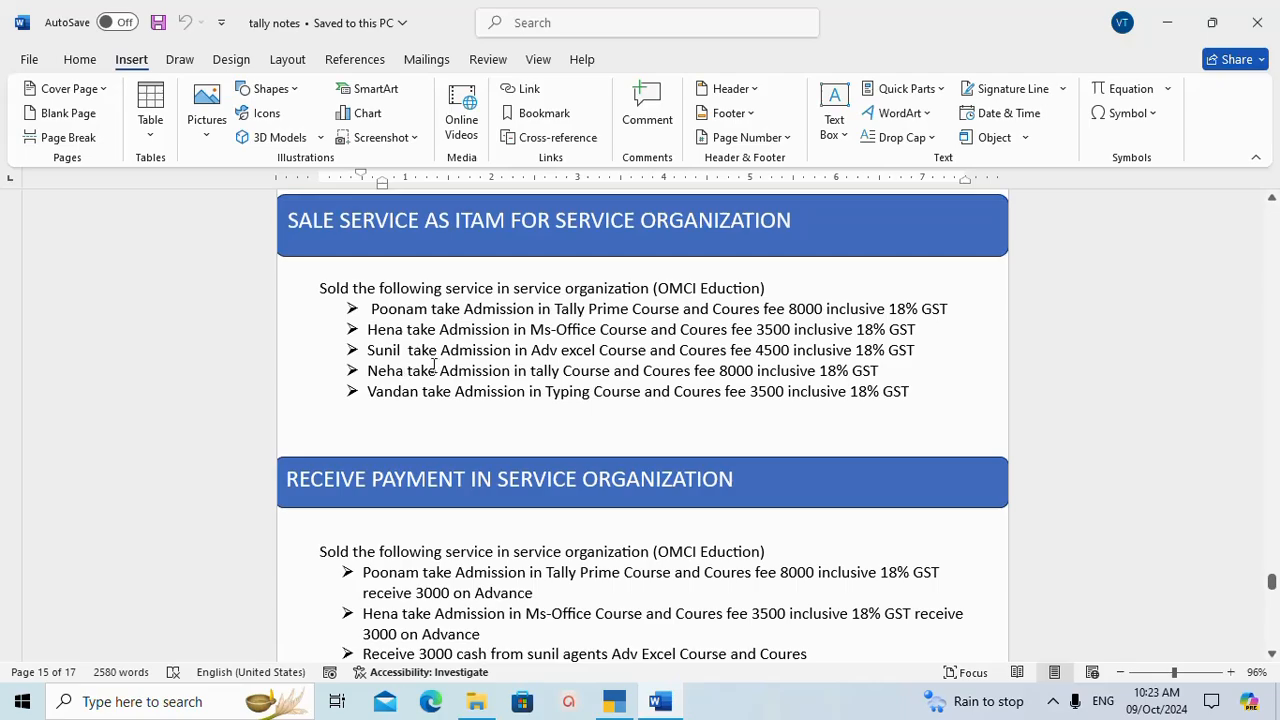
{"action": "left_click", "coordinate": [614, 702]}
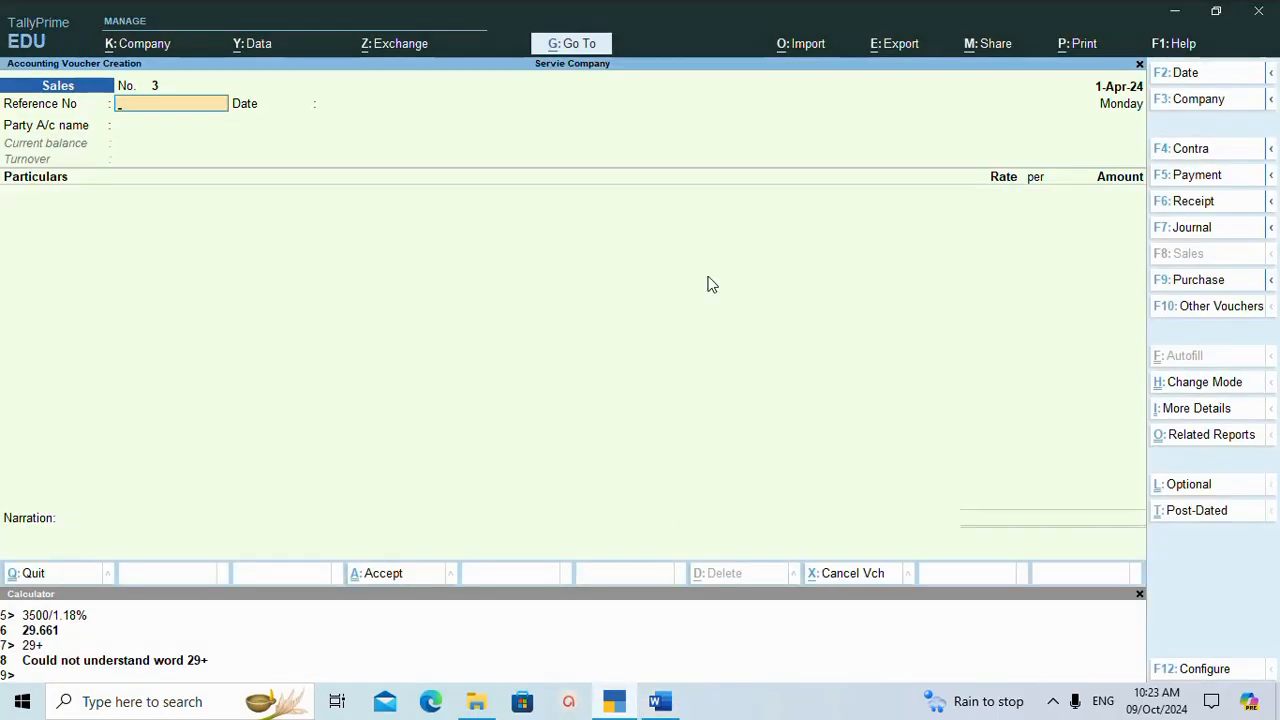
{"action": "key", "text": "Return"}
{"action": "key", "text": "Return"}
{"action": "key", "text": "Return"}
{"action": "key", "text": "Return"}
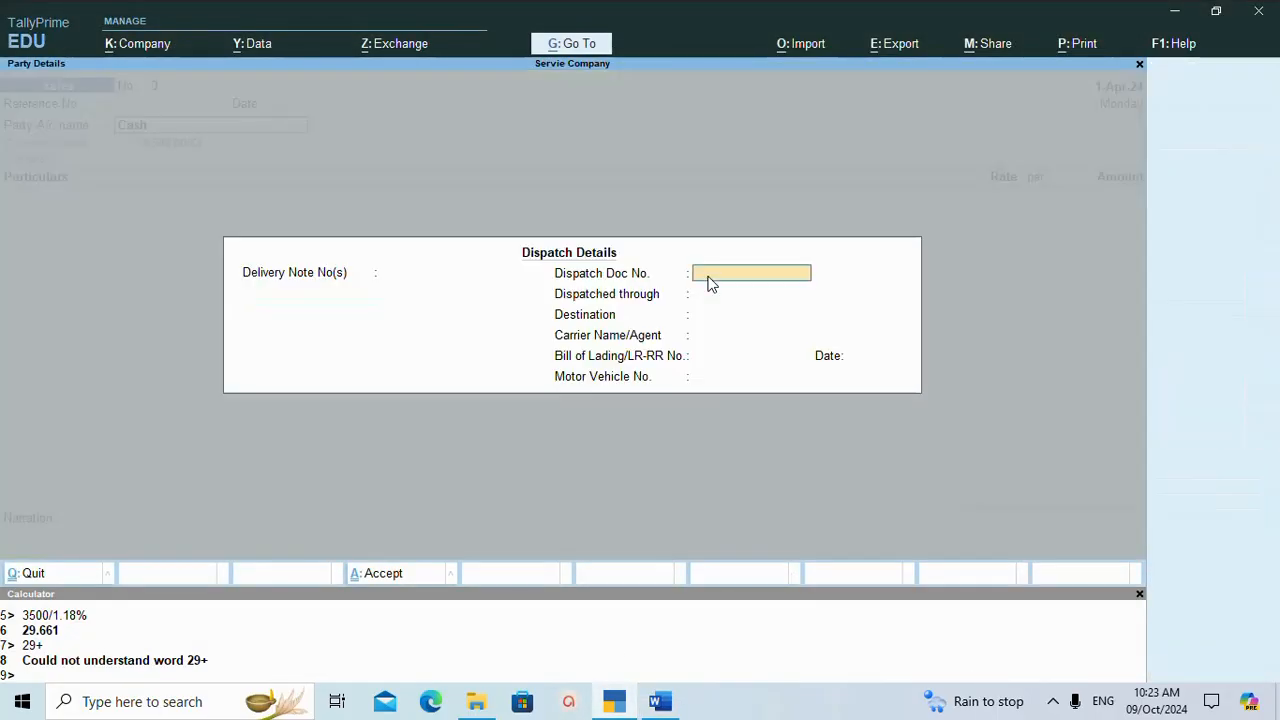
{"action": "key", "text": "Return"}
{"action": "key", "text": "Return"}
{"action": "key", "text": "Return"}
{"action": "key", "text": "Return"}
{"action": "key", "text": "Return"}
{"action": "key", "text": "Return"}
{"action": "key", "text": "Return"}
{"action": "key", "text": "Return"}
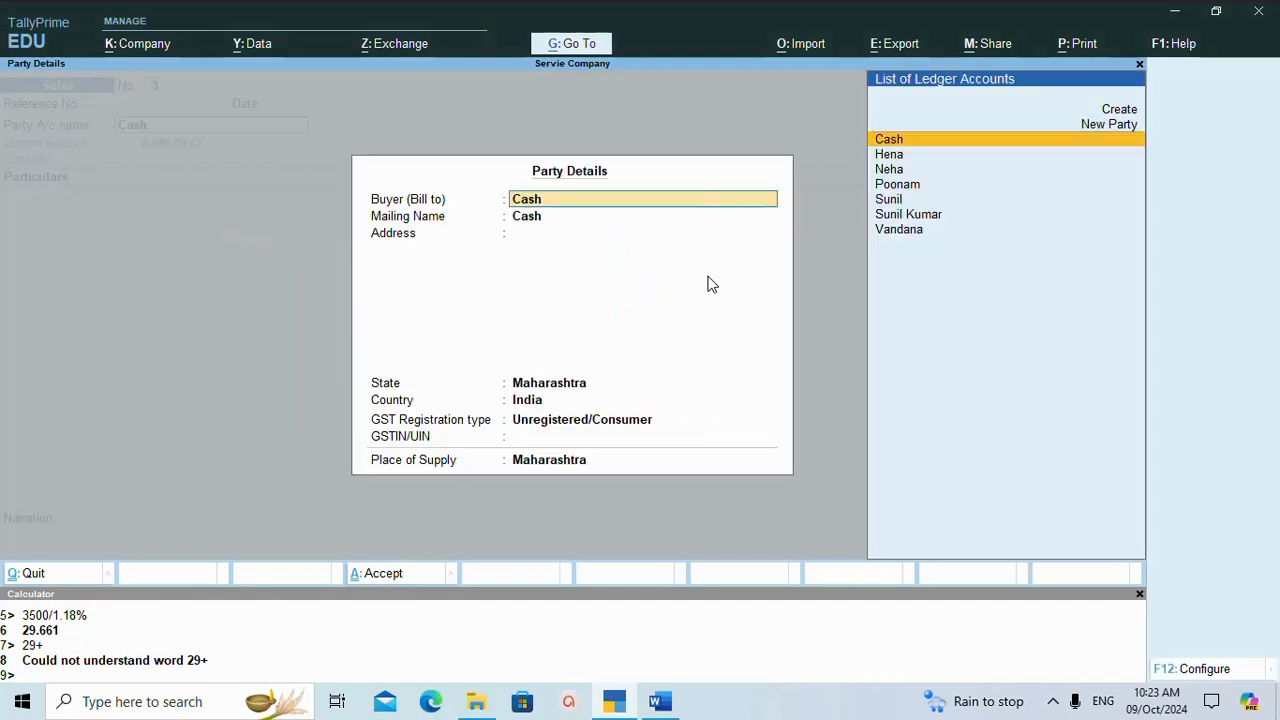
{"action": "key", "text": "Return"}
{"action": "key", "text": "Return"}
{"action": "key", "text": "Return"}
{"action": "key", "text": "Return"}
{"action": "key", "text": "Return"}
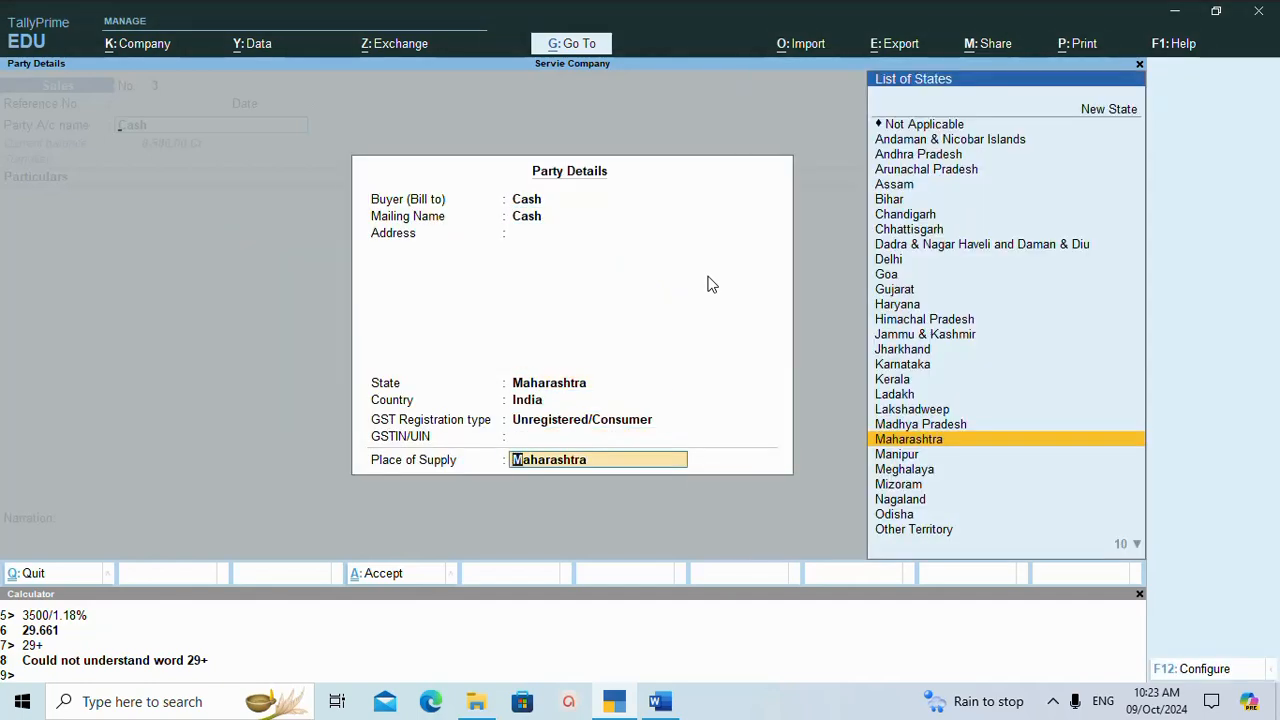
{"action": "key", "text": "Return"}
{"action": "type", "text": "S"}
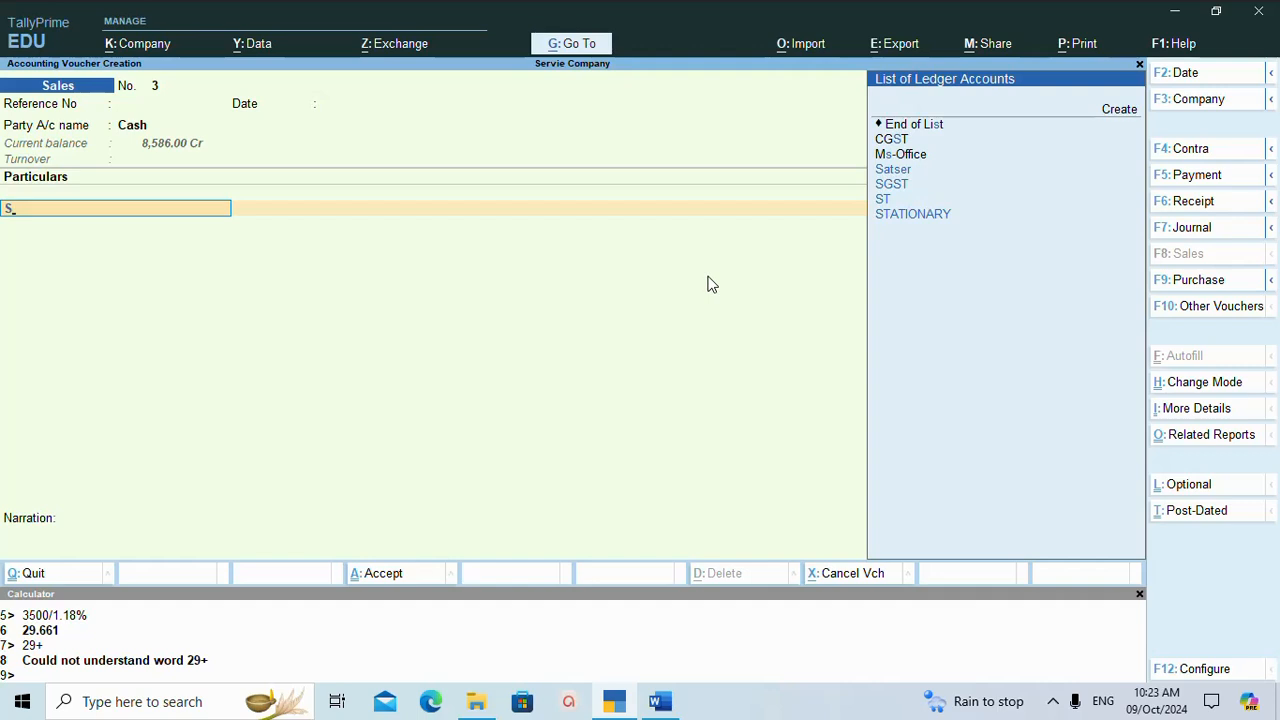
Set the new sales voucher's party to the Adv Excel student's ledger, with blank dispatch details and the default party details.
{"action": "left_click", "coordinate": [127, 131]}
{"action": "type", "text": "S"}
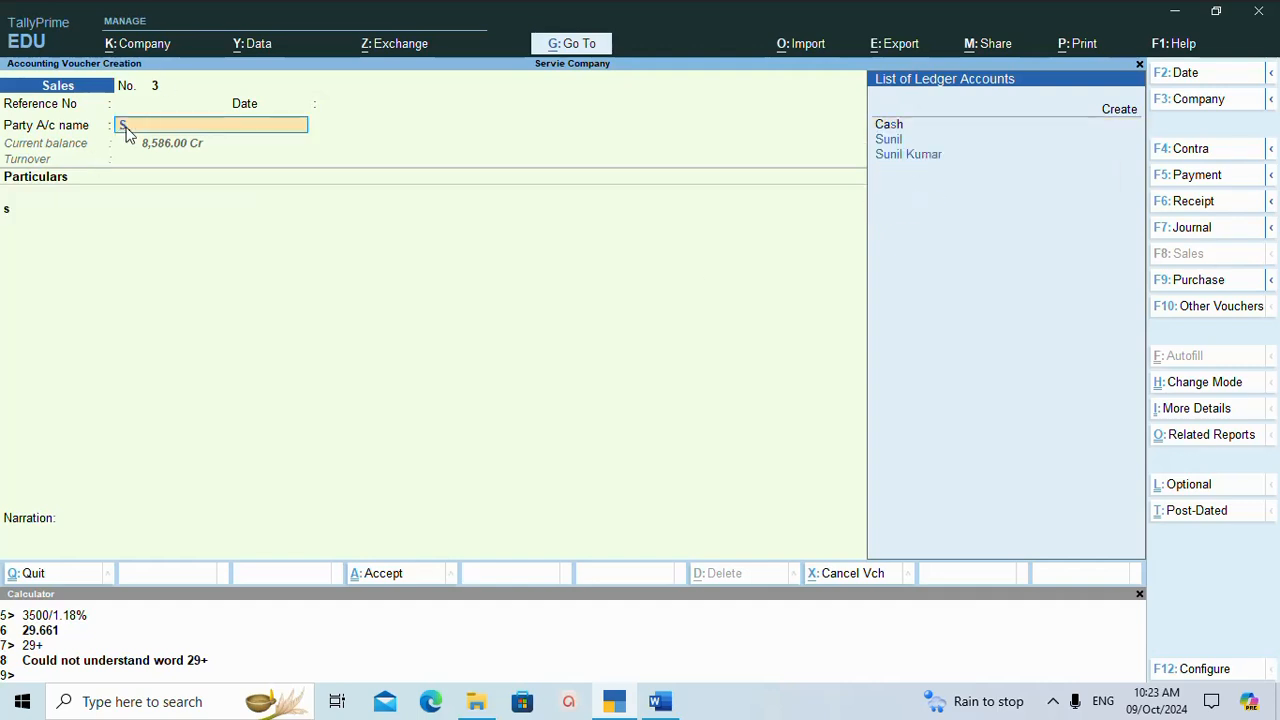
{"action": "key", "text": "Return"}
{"action": "key", "text": "Return"}
{"action": "key", "text": "Return"}
{"action": "key", "text": "Return"}
{"action": "key", "text": "Return"}
{"action": "key", "text": "Return"}
{"action": "key", "text": "Return"}
{"action": "key", "text": "Return"}
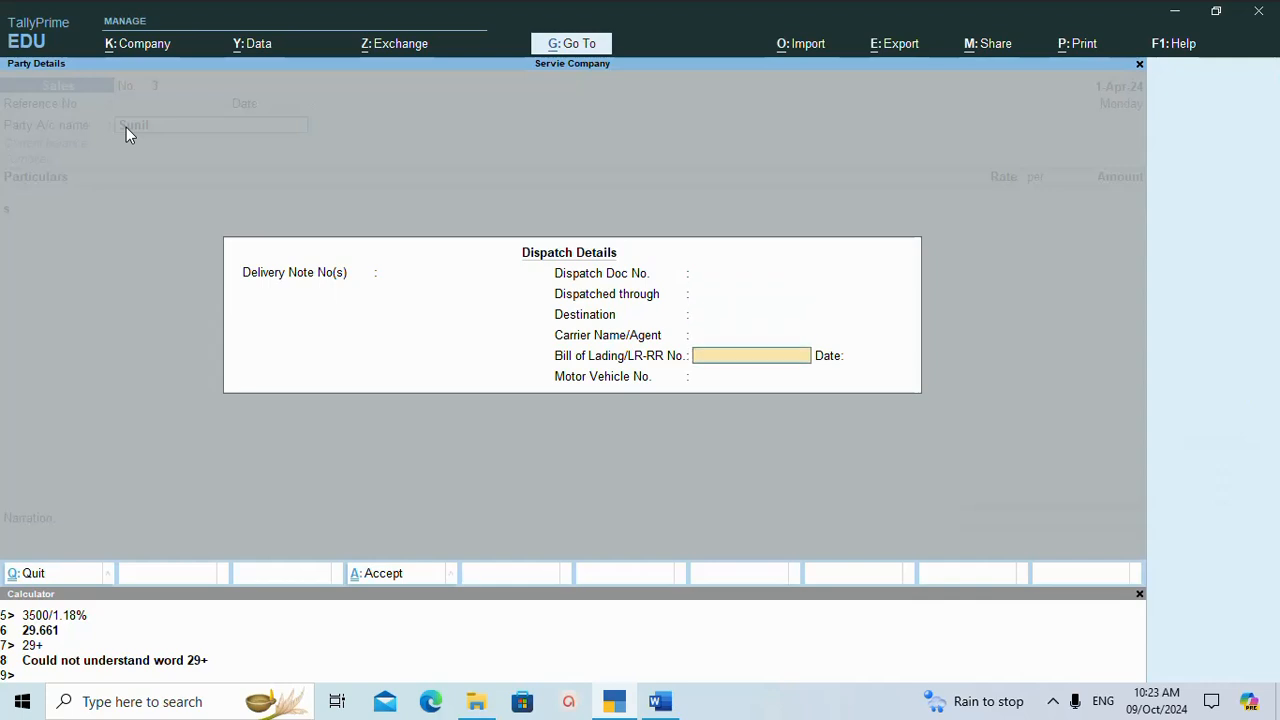
{"action": "key", "text": "Return"}
{"action": "key", "text": "Return"}
{"action": "key", "text": "Return"}
{"action": "key", "text": "Return"}
{"action": "key", "text": "Return"}
{"action": "key", "text": "Return"}
{"action": "key", "text": "Return"}
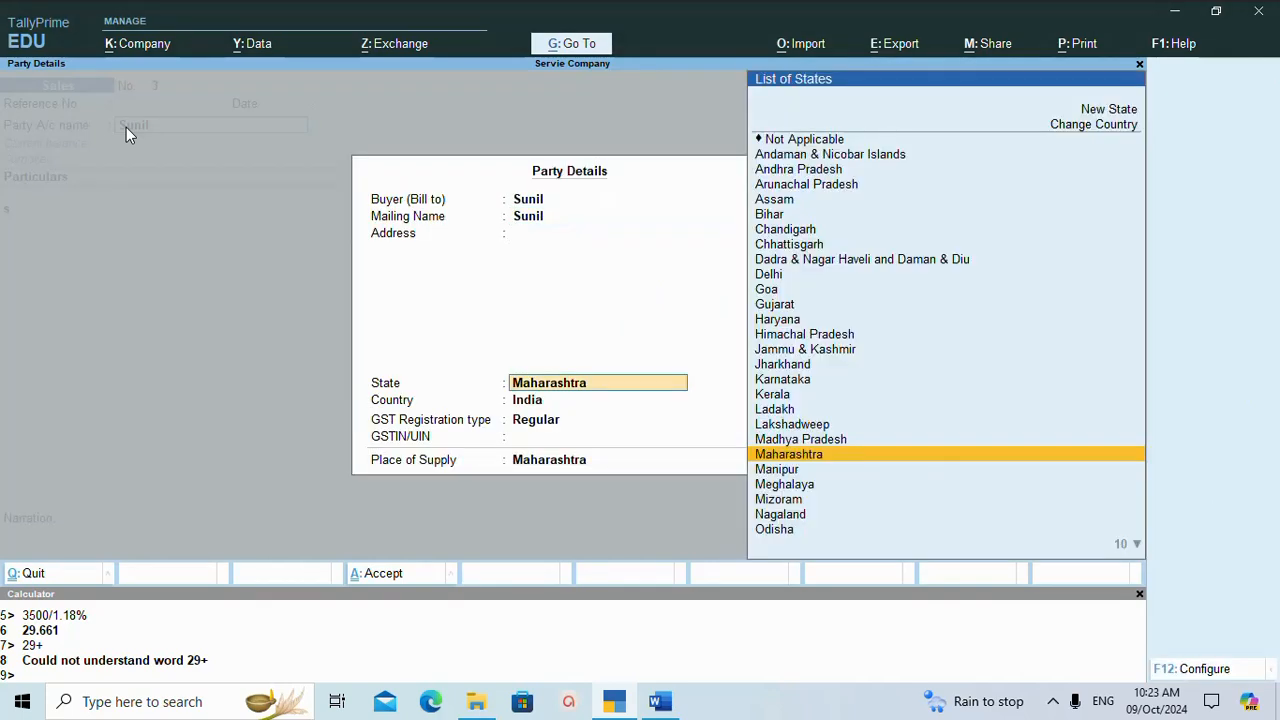
{"action": "key", "text": "Return"}
{"action": "key", "text": "Return"}
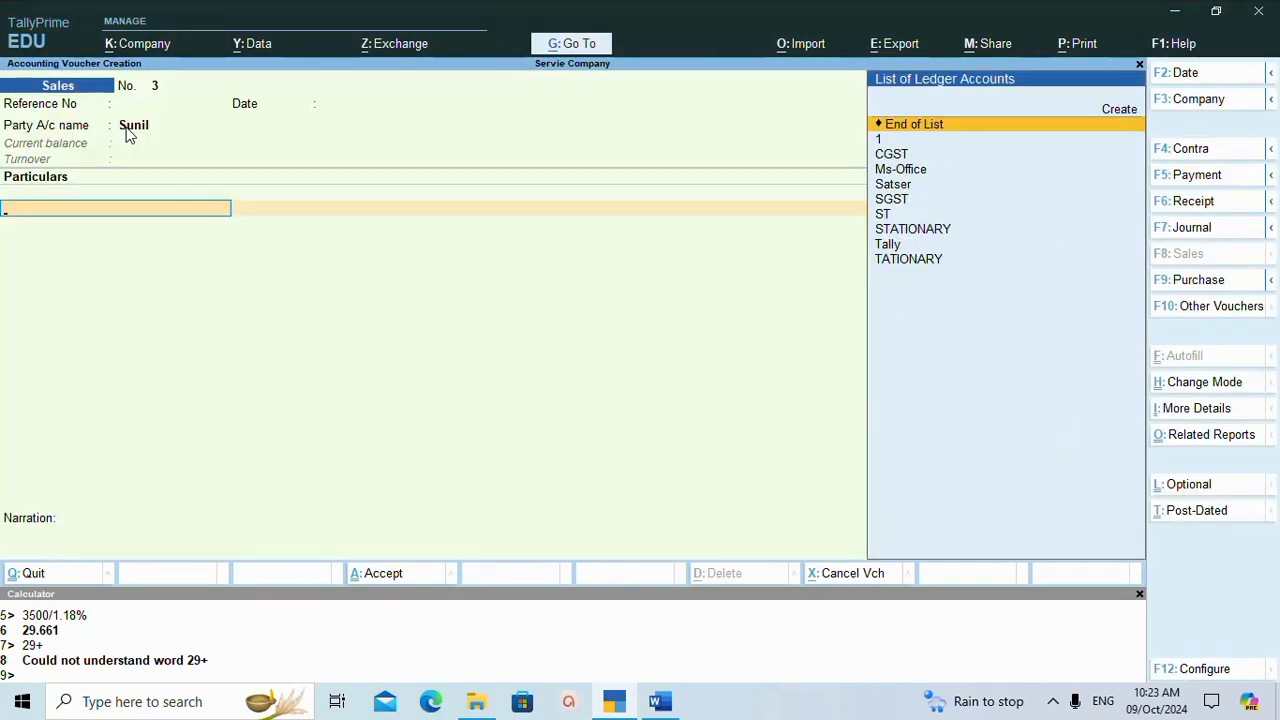
Start a new ledger from the sales voucher's particulars line, naming it Adv Ecvel with a blank alias.
{"action": "key", "text": "alt"}
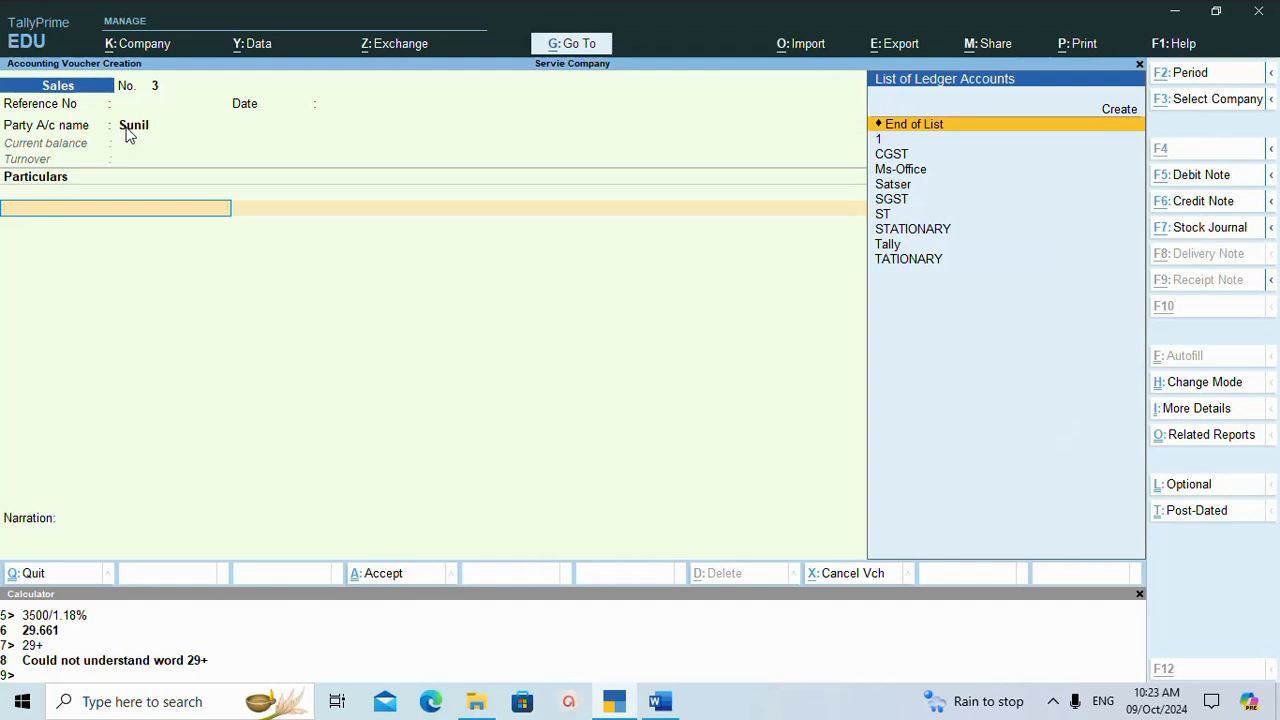
{"action": "key", "text": "alt+c"}
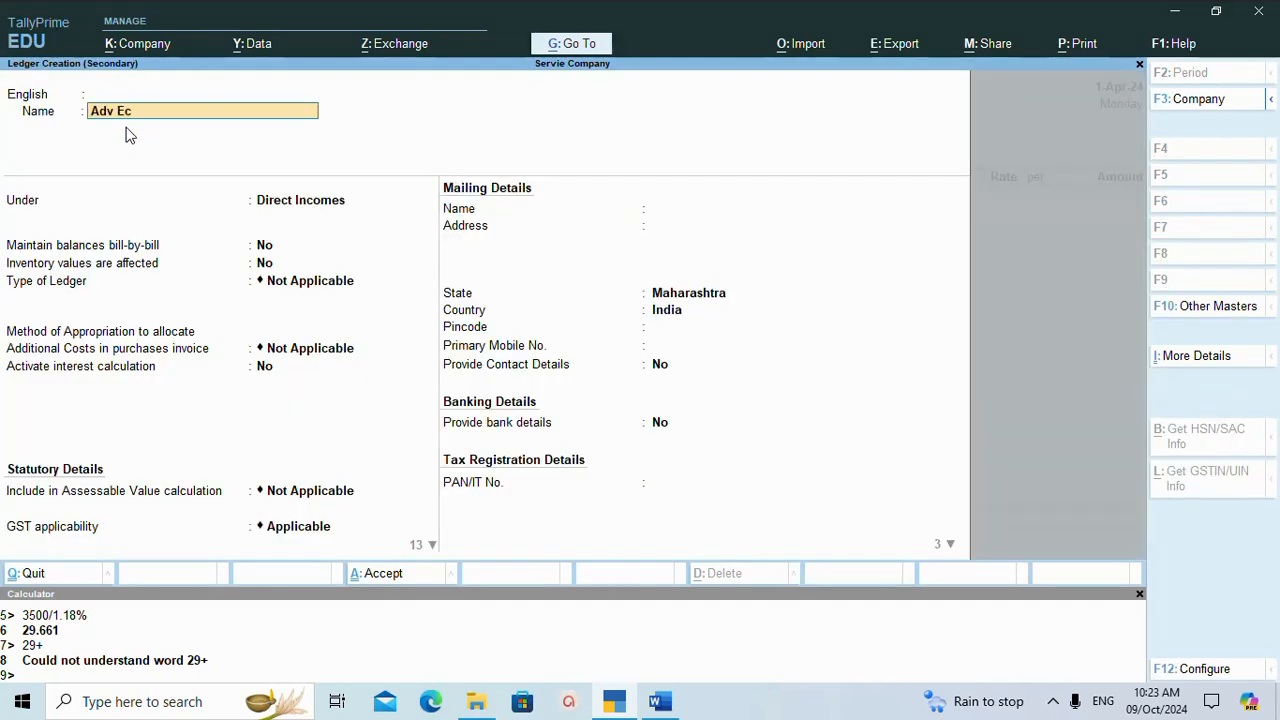
{"action": "key", "text": "Return"}
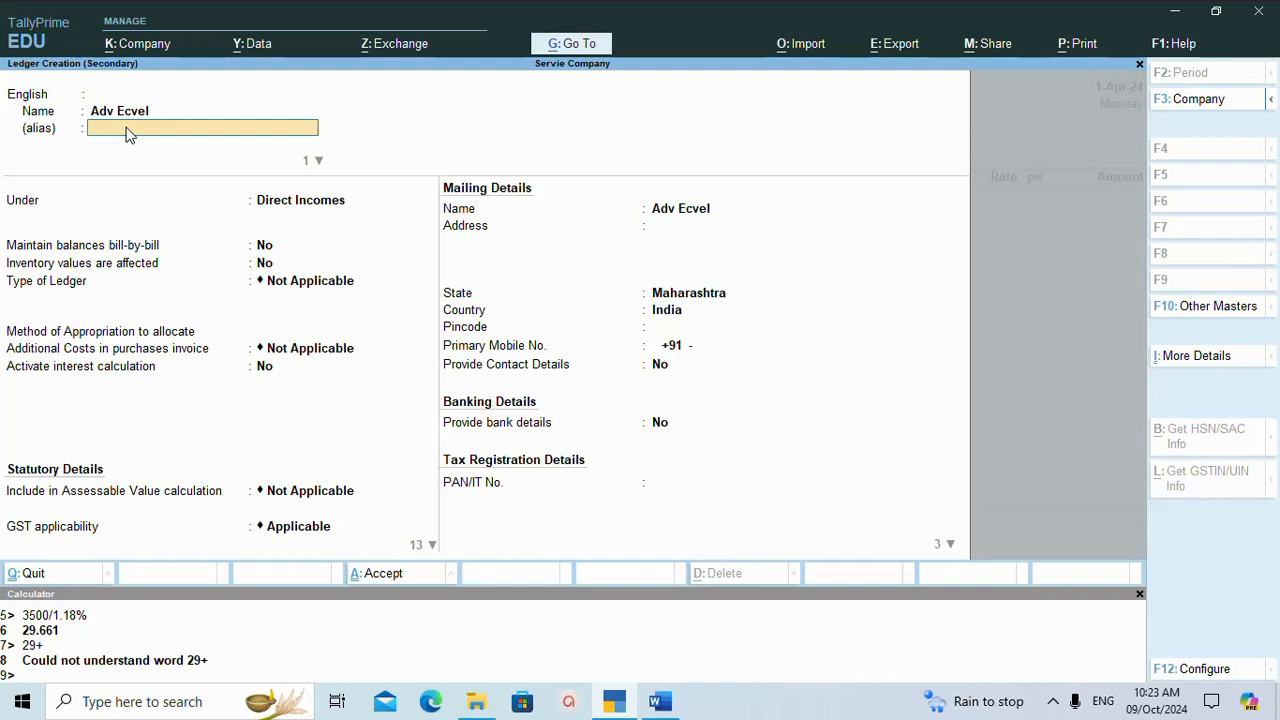
{"action": "key", "text": "Return"}
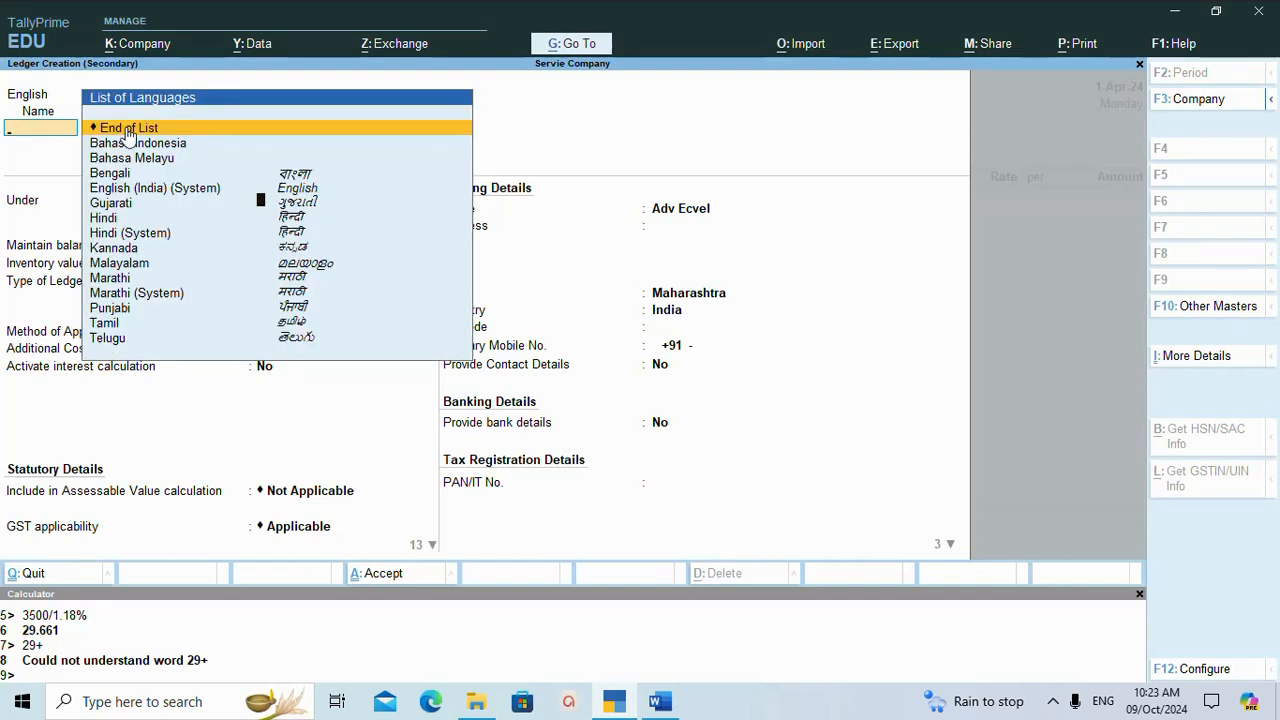
{"action": "key", "text": "Return"}
Correct the new ledger's name to Adv Excel and leave its alias blank.
{"action": "left_click", "coordinate": [130, 111]}
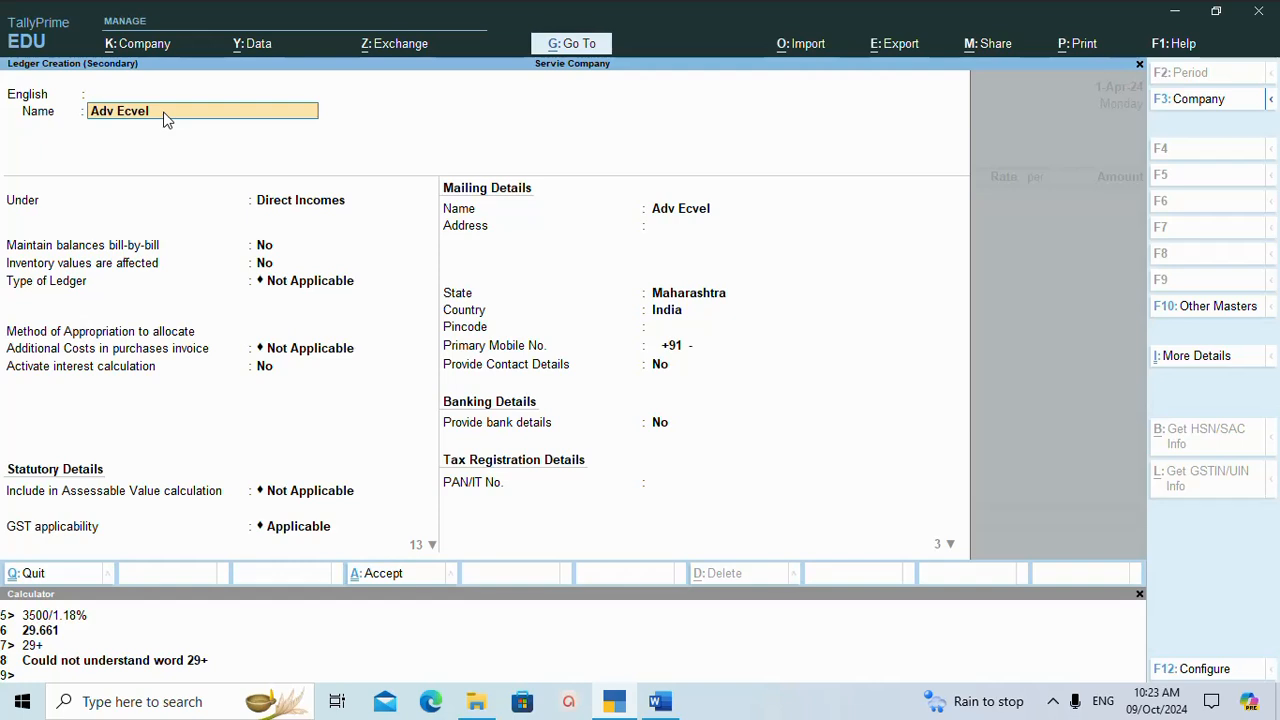
{"action": "key", "text": "Right"}
{"action": "key", "text": "Right"}
{"action": "key", "text": "Right"}
{"action": "key", "text": "Right"}
{"action": "key", "text": "Right"}
{"action": "key", "text": "Right"}
{"action": "key", "text": "Right"}
{"action": "key", "text": "BackSpace"}
{"action": "key", "text": "BackSpace"}
{"action": "key", "text": "BackSpace"}
{"action": "key", "text": "BackSpace"}
{"action": "type", "text": "Excel"}
{"action": "key", "text": "Return"}
Keep the ledger under Direct Incomes with default settings, and set GST Rate Details to Specify Details Here with taxability Taxable.
{"action": "key", "text": "Return"}
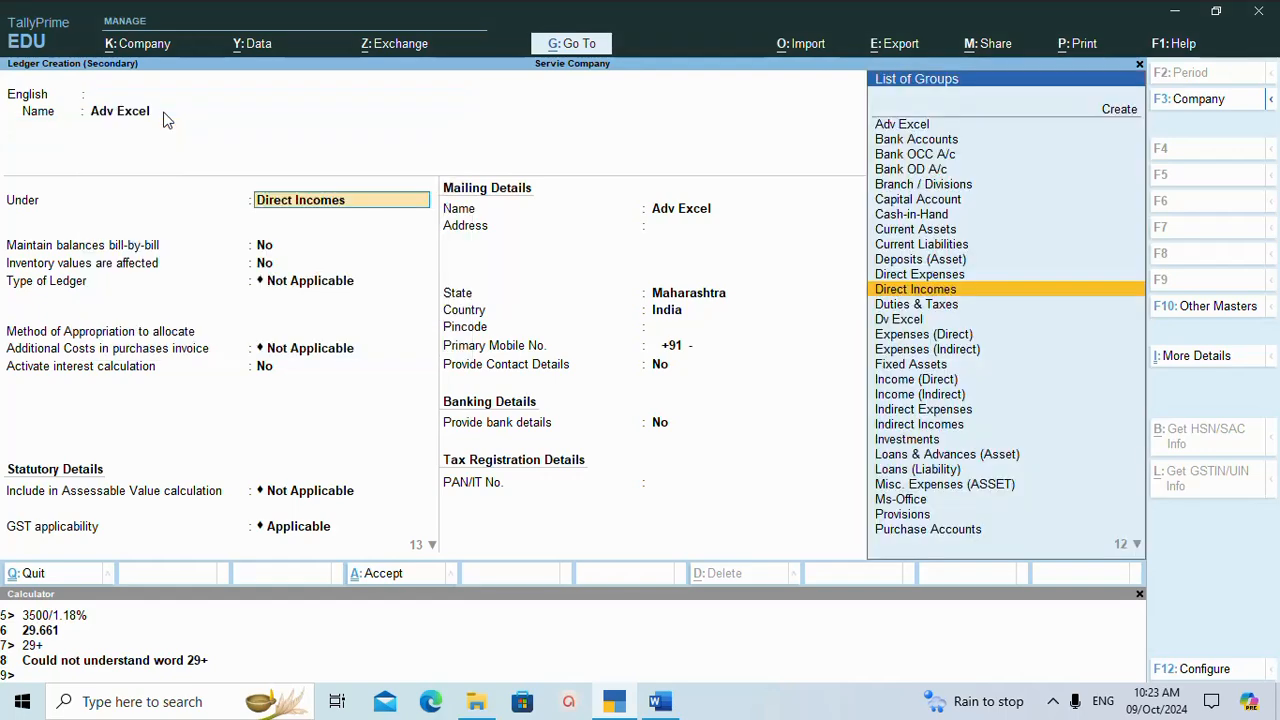
{"action": "key", "text": "Return"}
{"action": "key", "text": "Return"}
{"action": "key", "text": "Return"}
{"action": "key", "text": "Return"}
{"action": "key", "text": "Return"}
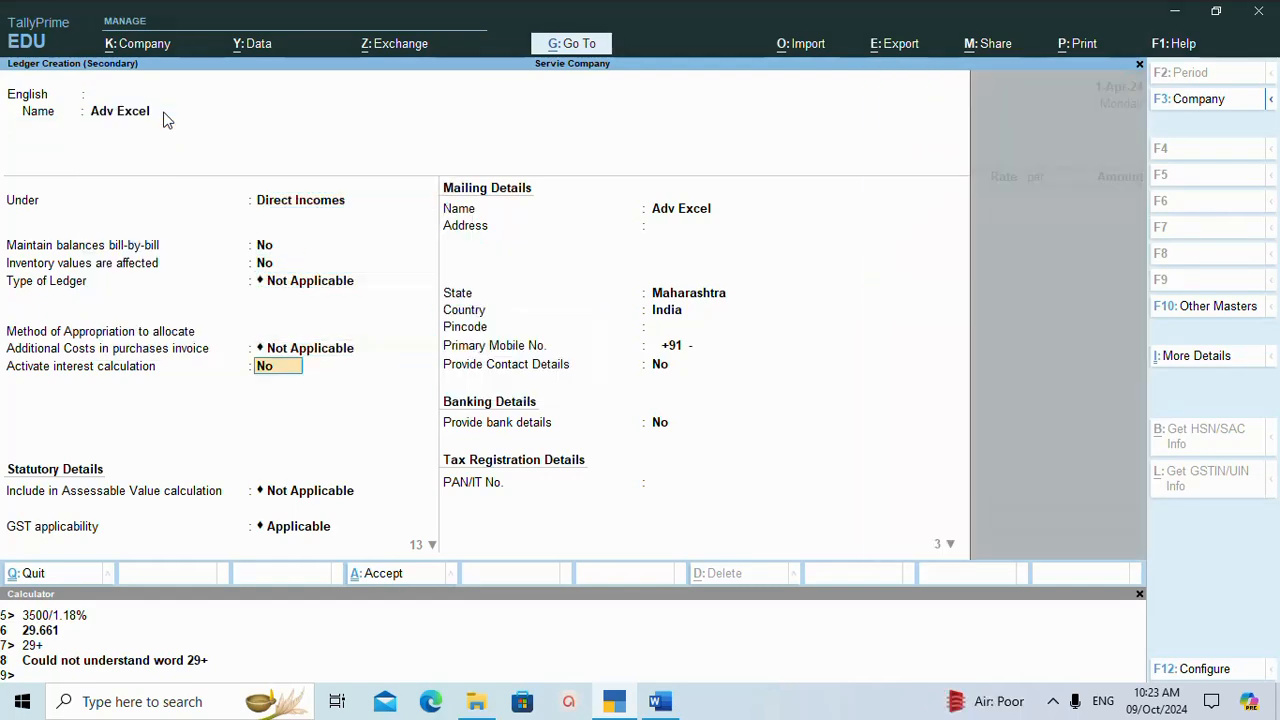
{"action": "key", "text": "Return"}
{"action": "key", "text": "Down"}
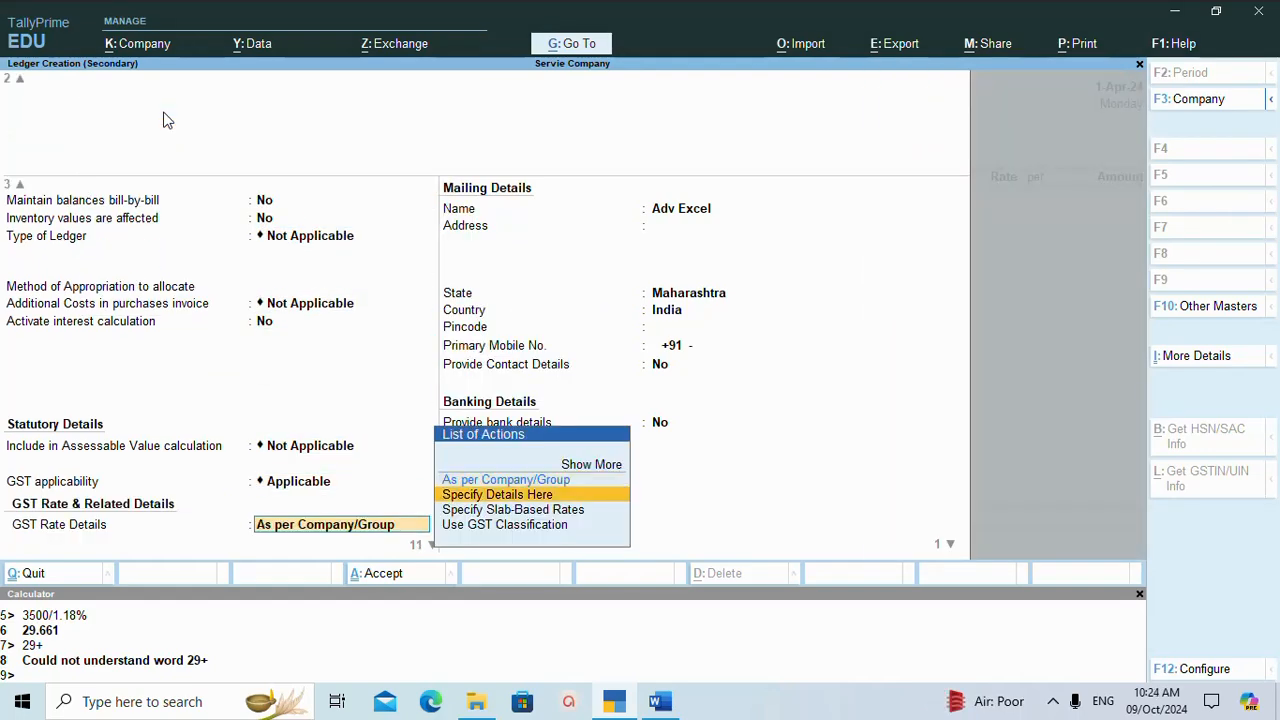
{"action": "key", "text": "Return"}
{"action": "key", "text": "Return"}
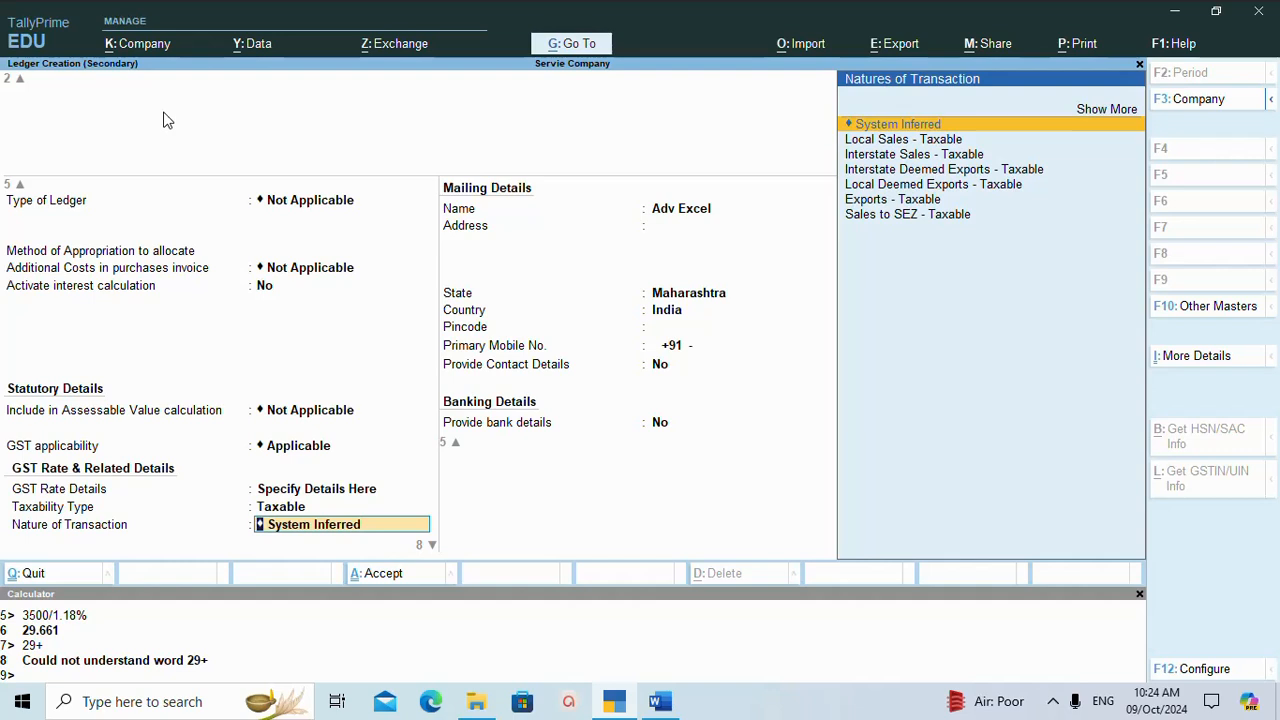
Set the nature of transaction to Local Deemed Exports - Taxable and the IGST rate to 18%, keeping CGST and SGST at 9% each.
{"action": "key", "text": "Down"}
{"action": "key", "text": "Down"}
{"action": "key", "text": "Down"}
{"action": "key", "text": "Down"}
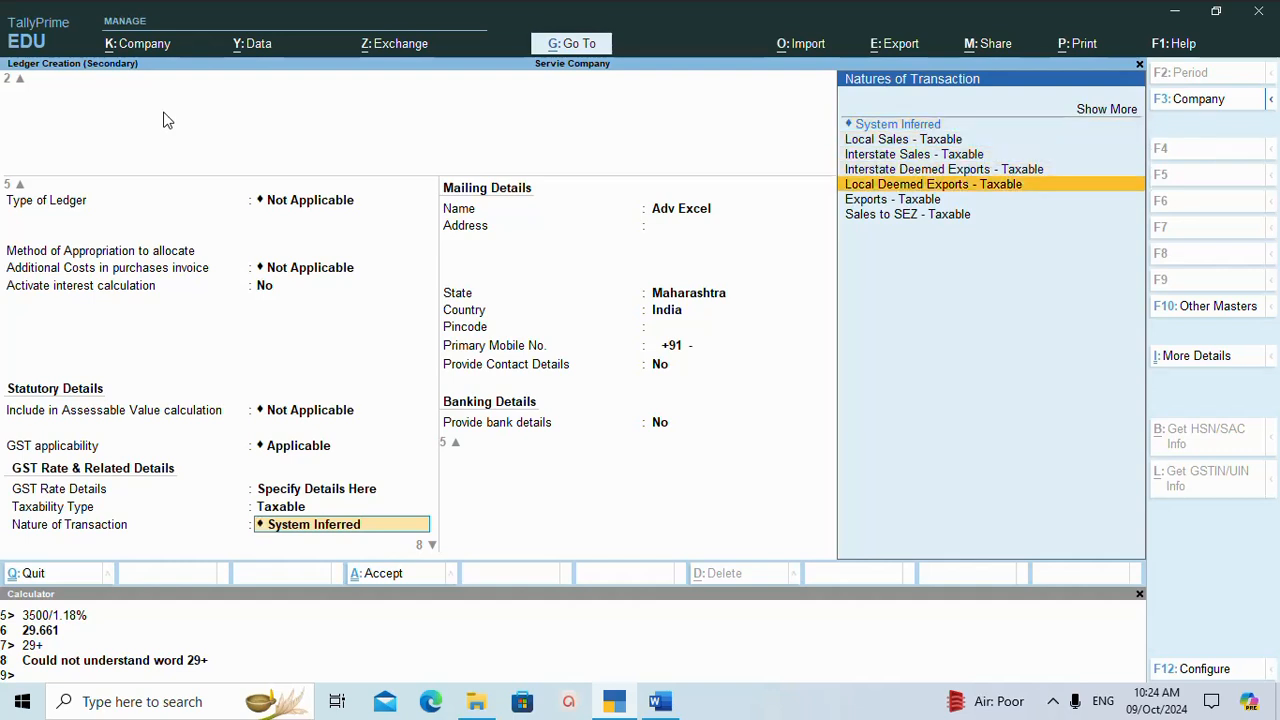
{"action": "key", "text": "Return"}
{"action": "type", "text": "1"}
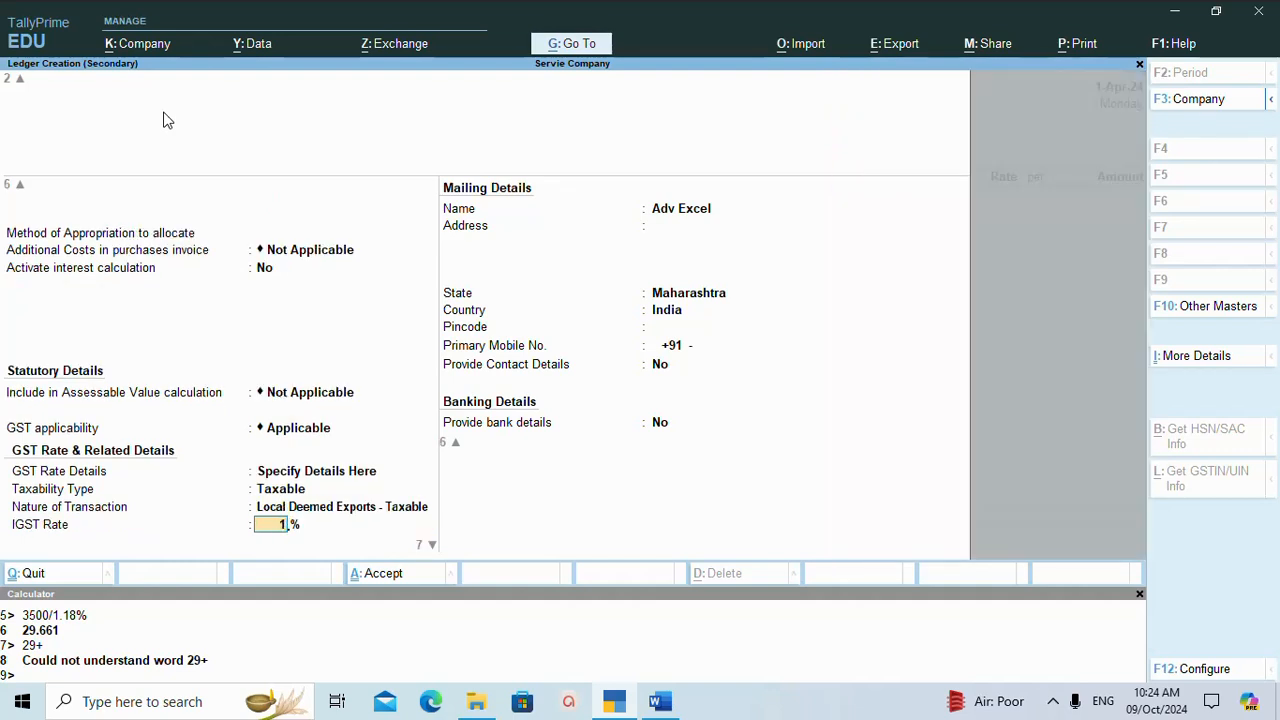
{"action": "type", "text": "8"}
{"action": "key", "text": "Return"}
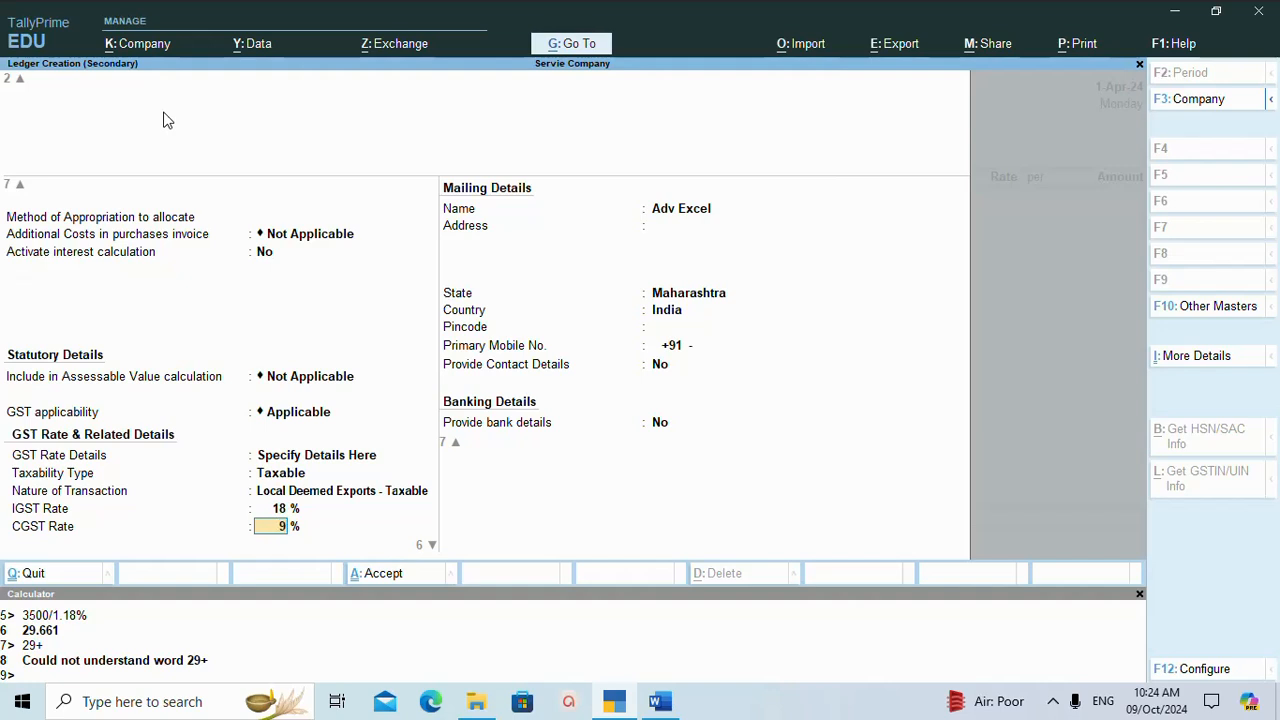
{"action": "key", "text": "Return"}
Keep the cess valuation Not Applicable and the type of supply as Services, and save the Adv Excel ledger.
{"action": "key", "text": "Return"}
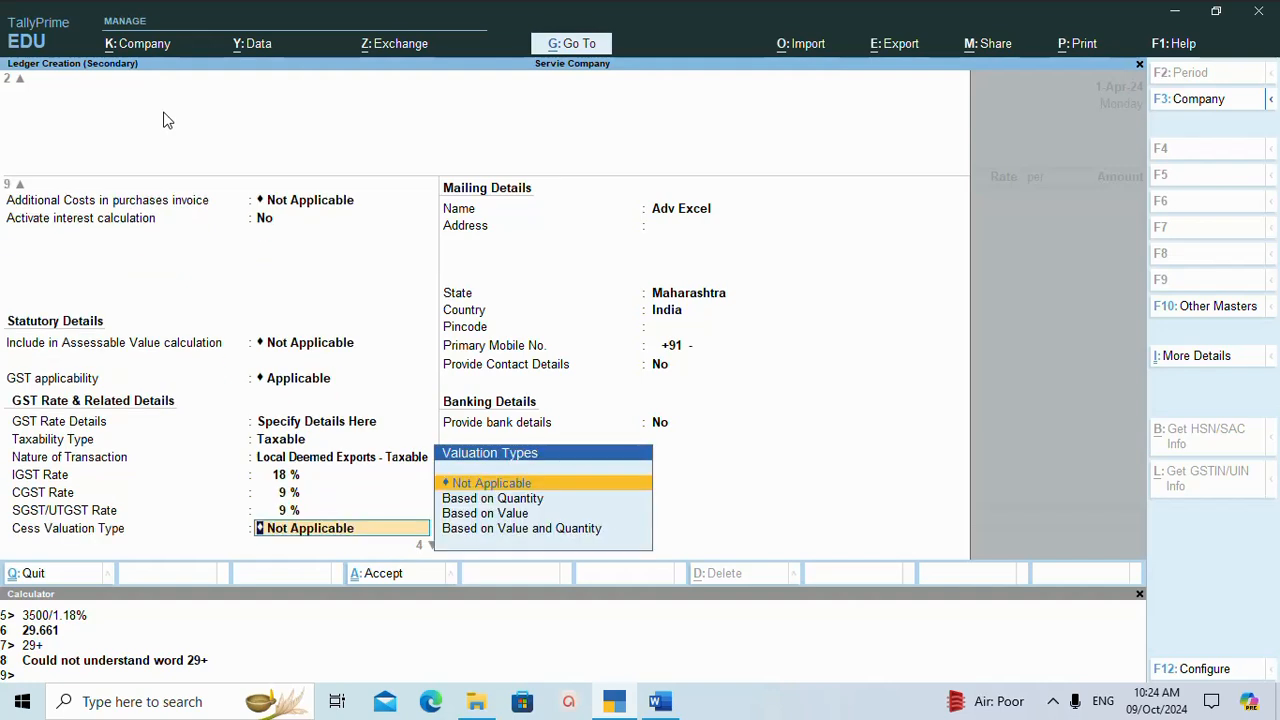
{"action": "key", "text": "Return"}
{"action": "key", "text": "Return"}
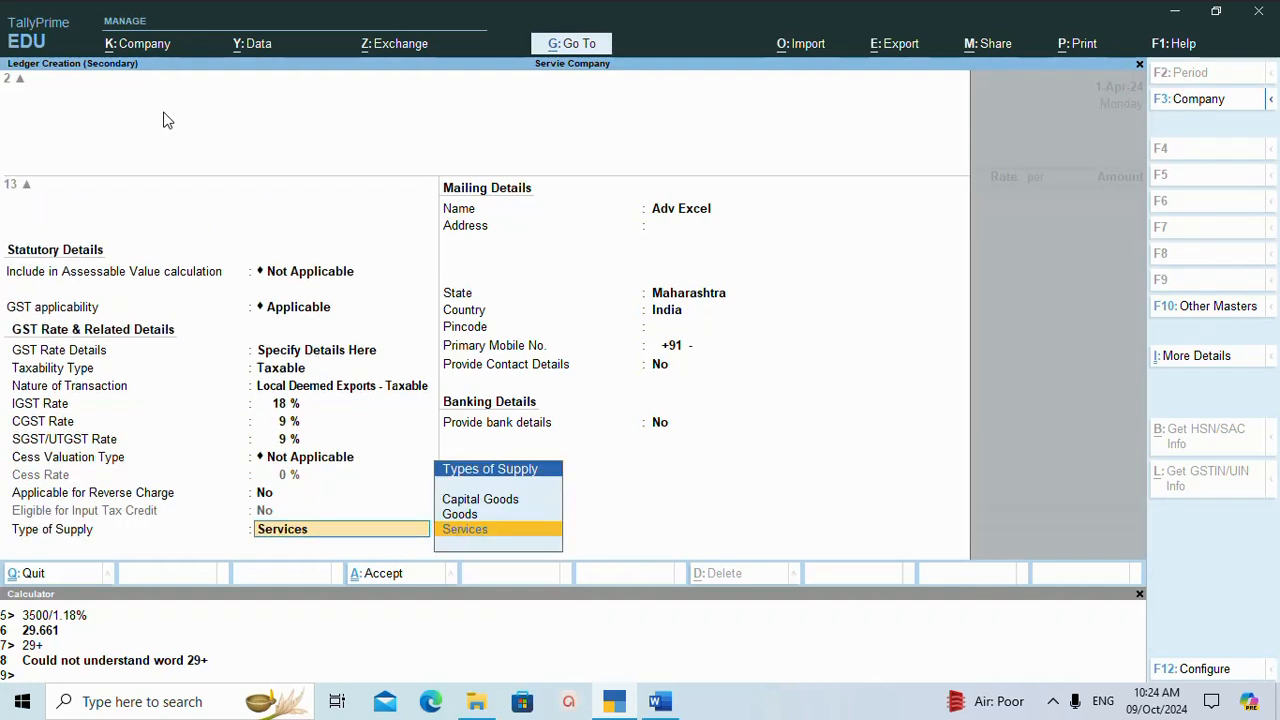
{"action": "key", "text": "Return"}
{"action": "key", "text": "ctrl+a"}
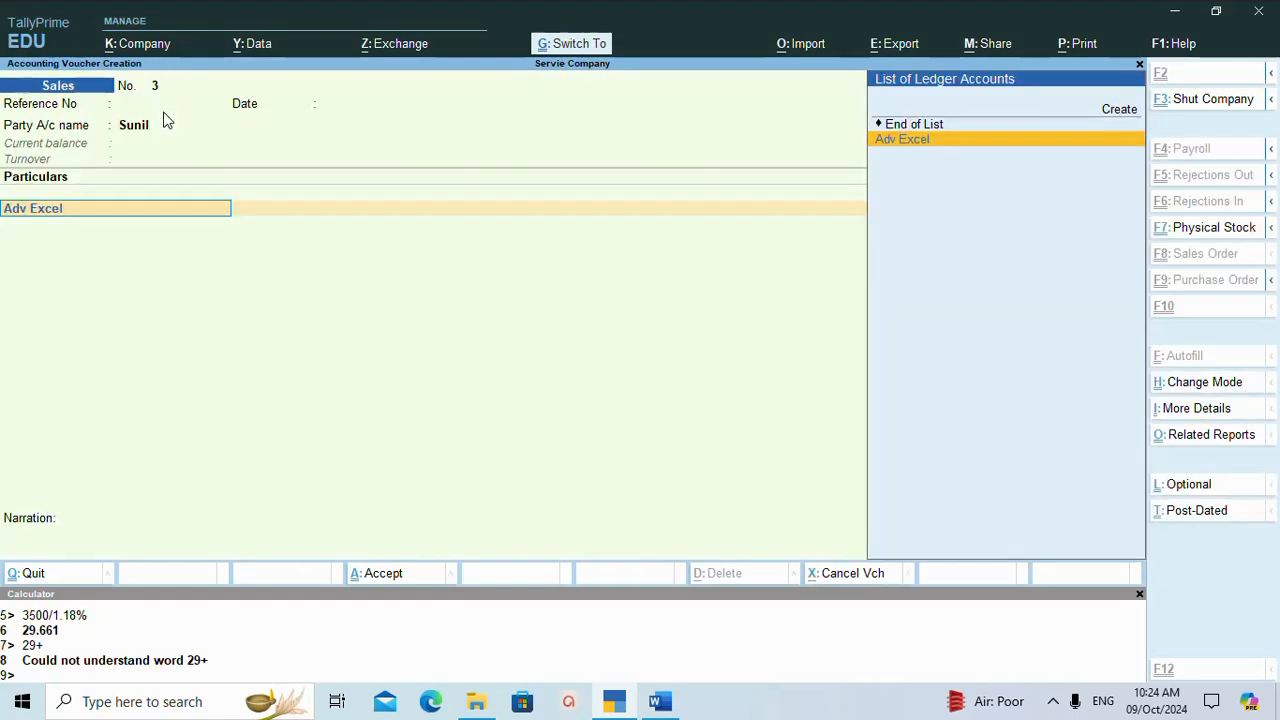
Select Adv Excel as the voucher's income ledger and leave the GST-inclusive amount blank.
{"action": "key", "text": "Return"}
{"action": "key", "text": "Return"}
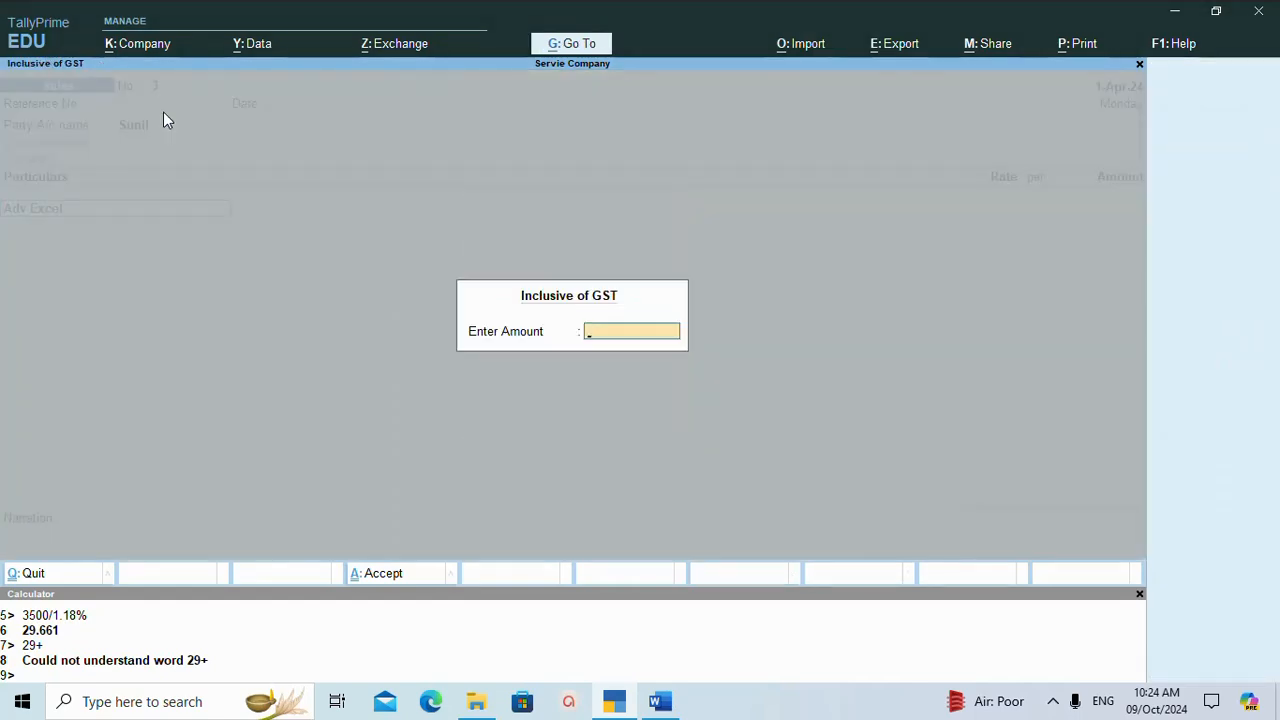
{"action": "key", "text": "Return"}
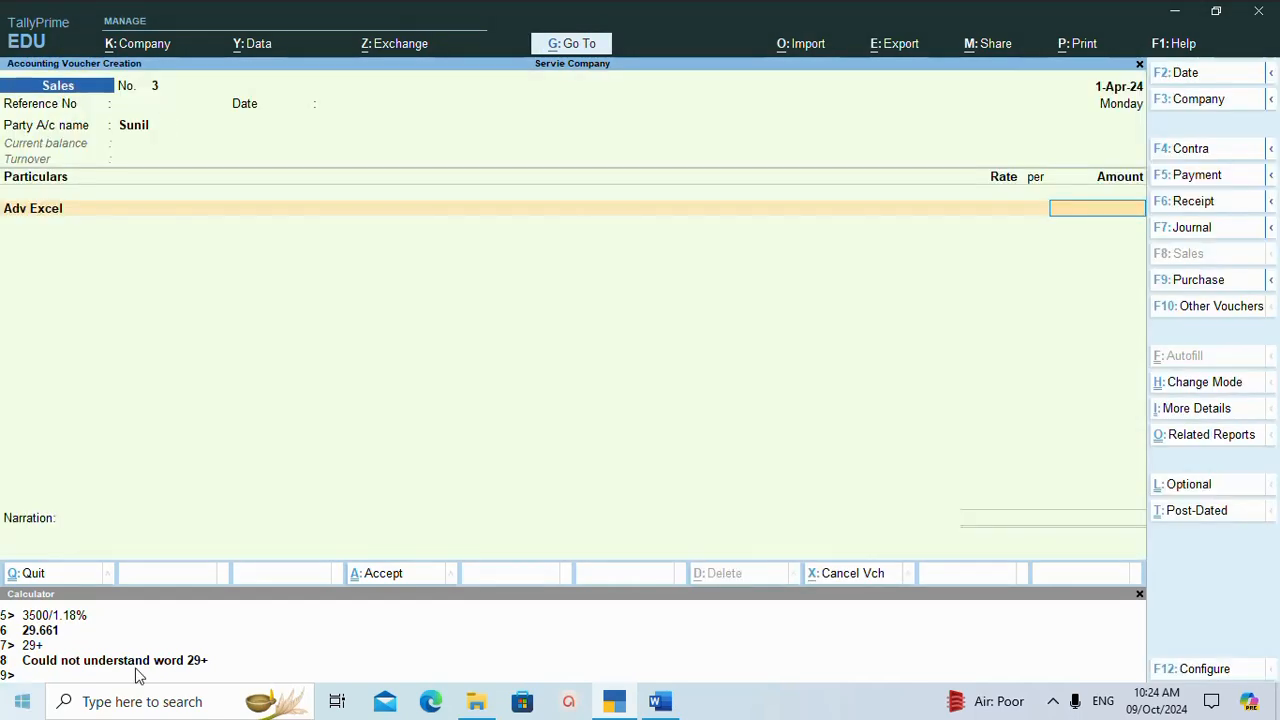
Check the course fee in the Word notes, return to TallyPrime, and calculate 4500/1.18% in the calculator.
{"action": "left_click", "coordinate": [660, 701]}
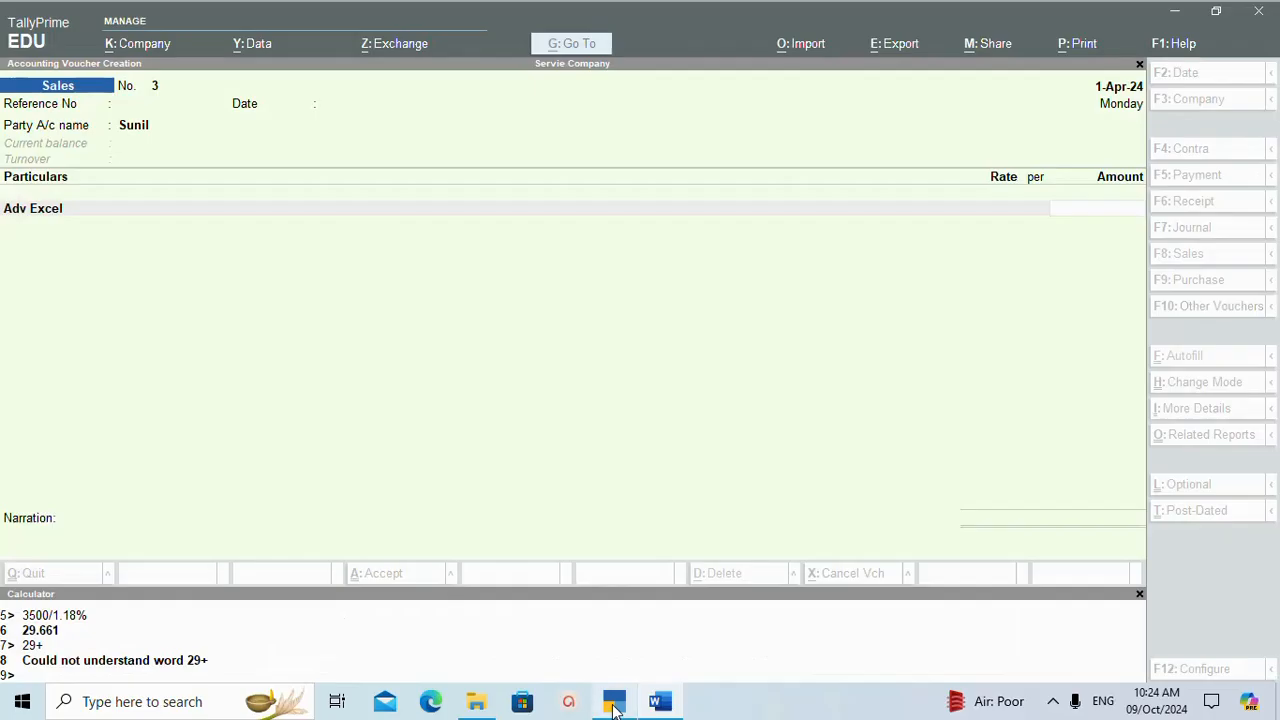
{"action": "left_click", "coordinate": [614, 701]}
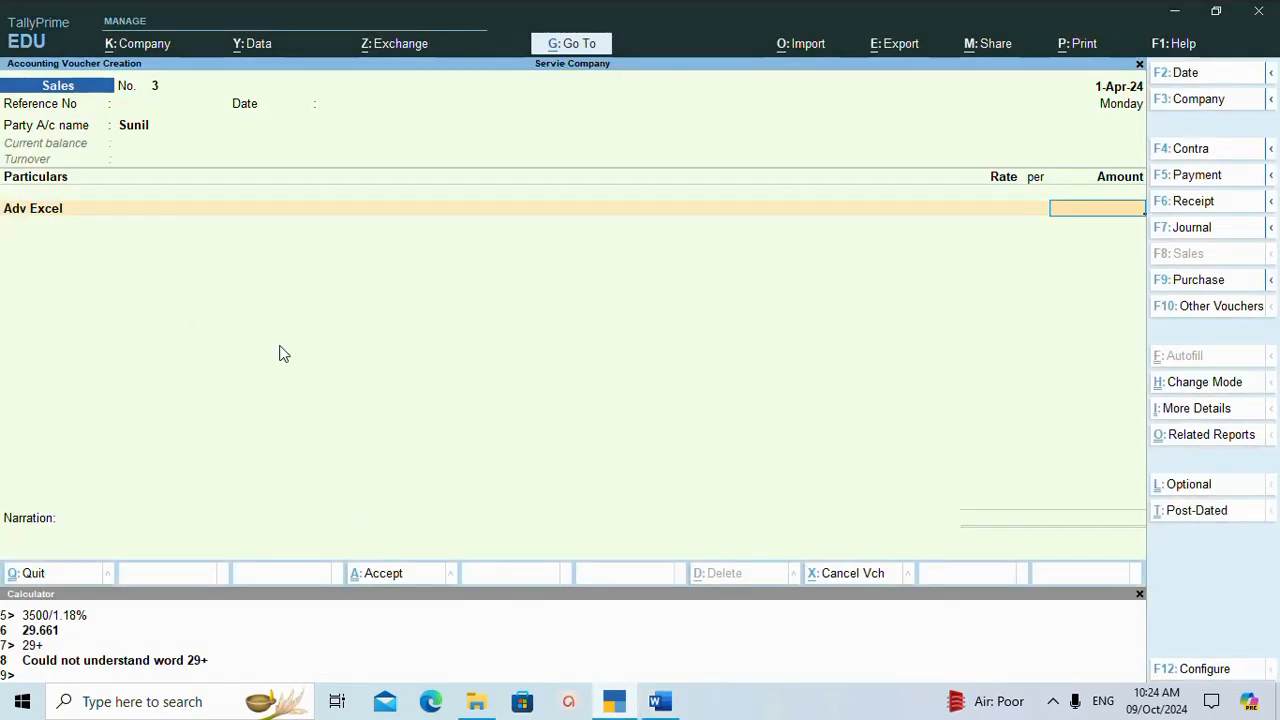
{"action": "key", "text": "ctrl+n"}
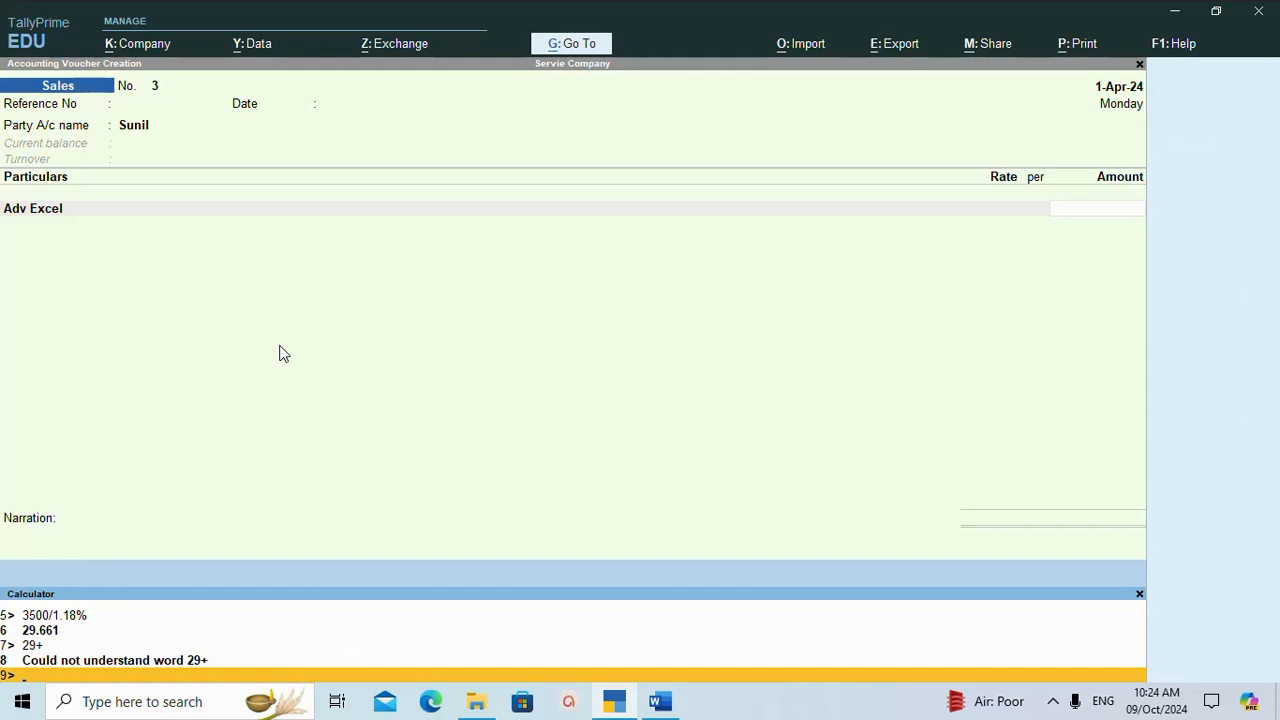
{"action": "type", "text": "4500/1.18%"}
{"action": "key", "text": "Return"}
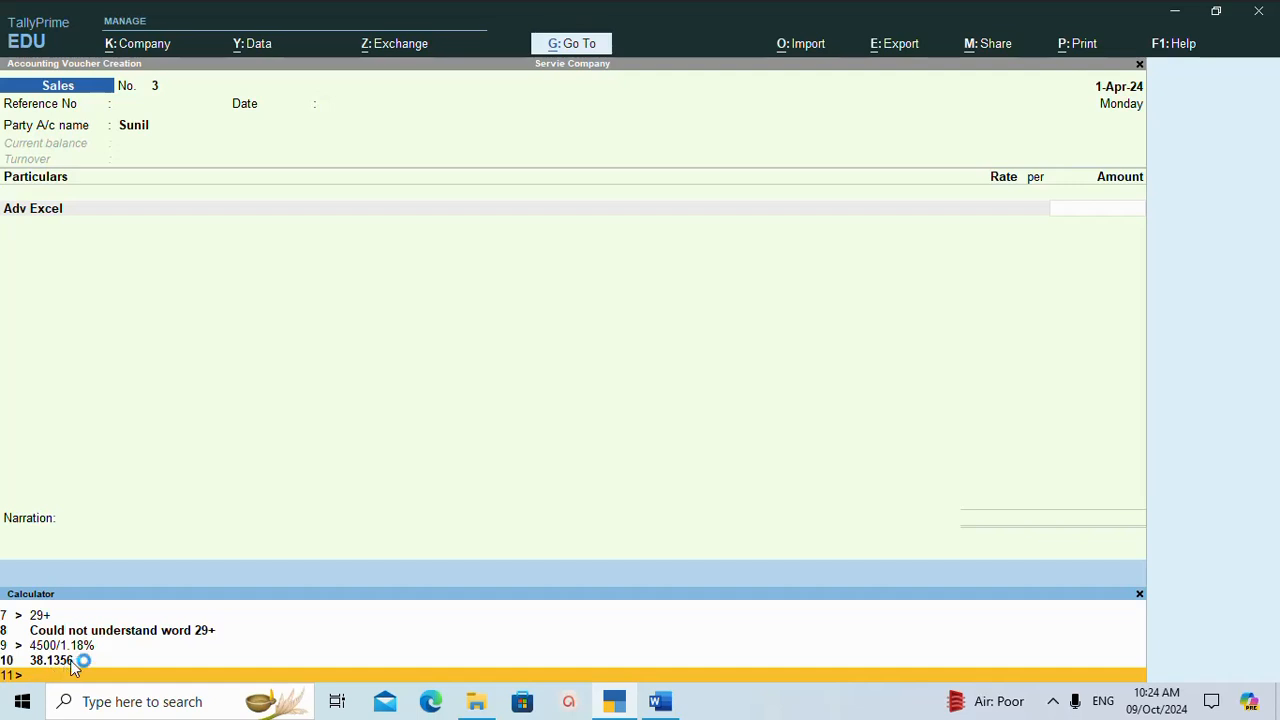
Enter 3813.56 as the Adv Excel amount and end the particulars list.
{"action": "left_click", "coordinate": [1040, 180]}
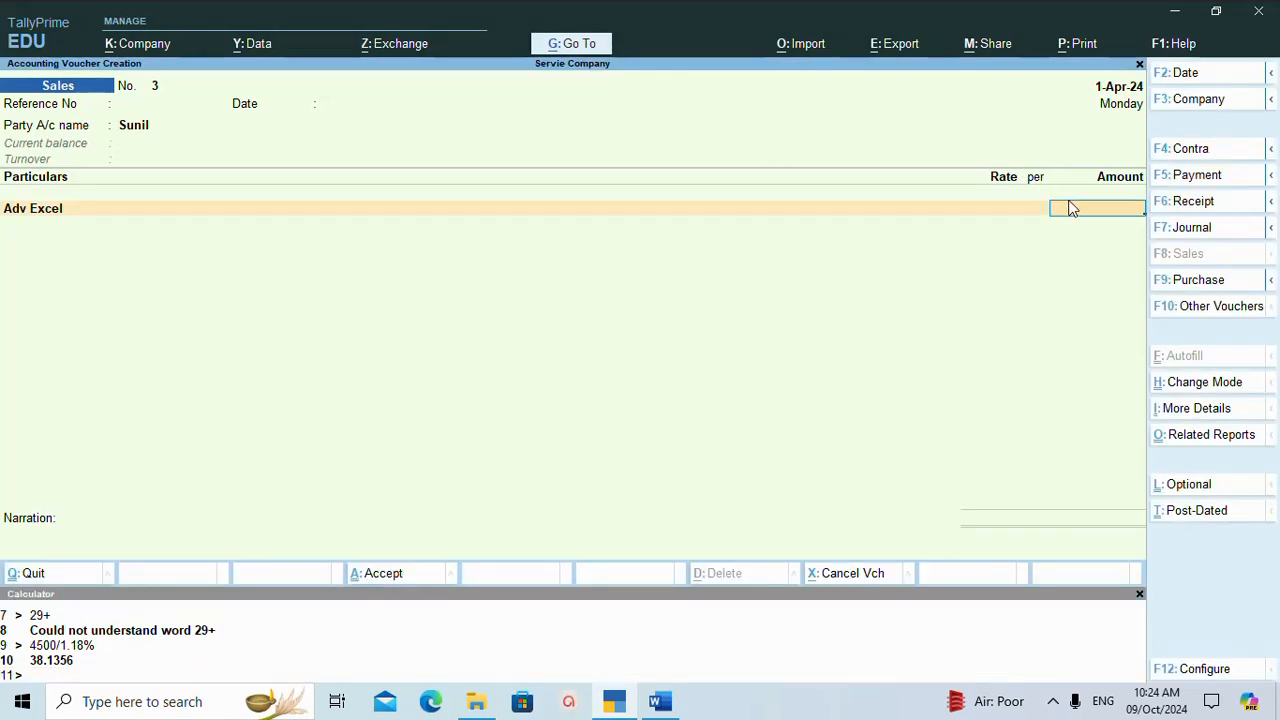
{"action": "type", "text": "3813.56"}
{"action": "key", "text": "Return"}
{"action": "key", "text": "Return"}
{"action": "key", "text": "Return"}
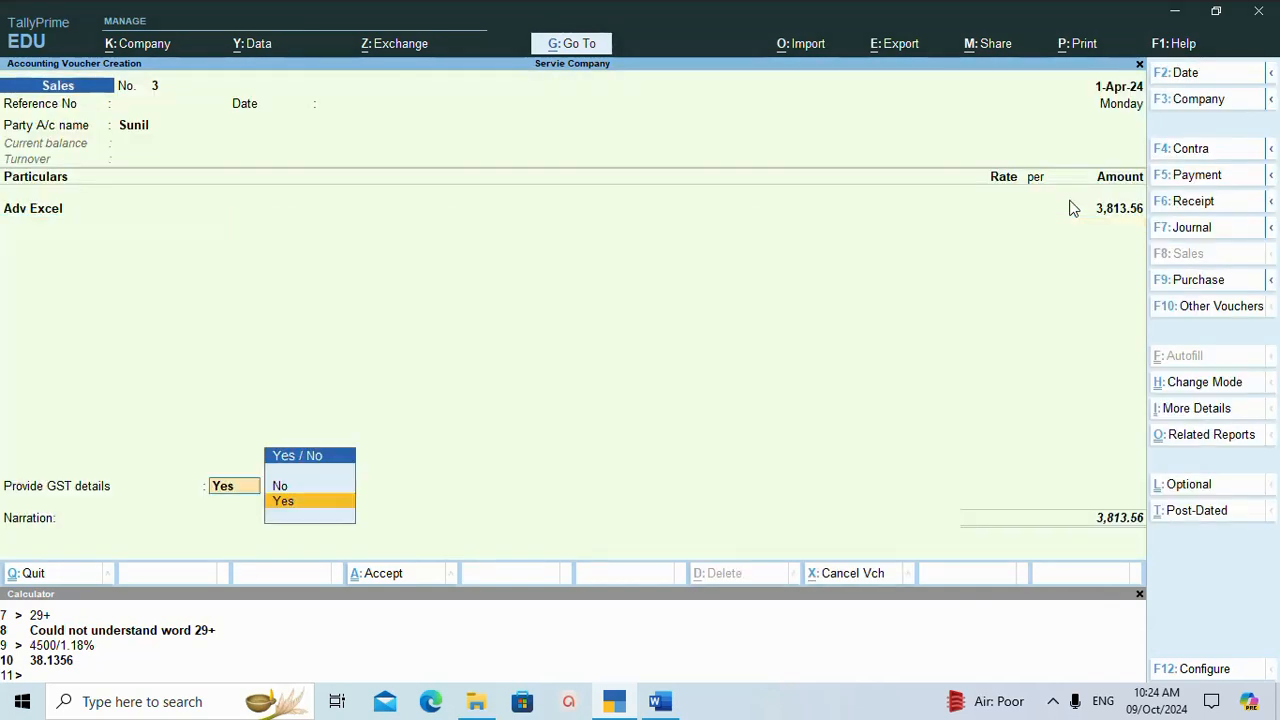
Reopen the Adv Excel line, keeping the GST-inclusive amount of 4,500.00 and the GST rate details as per Masters/Company.
{"action": "left_click", "coordinate": [27, 218]}
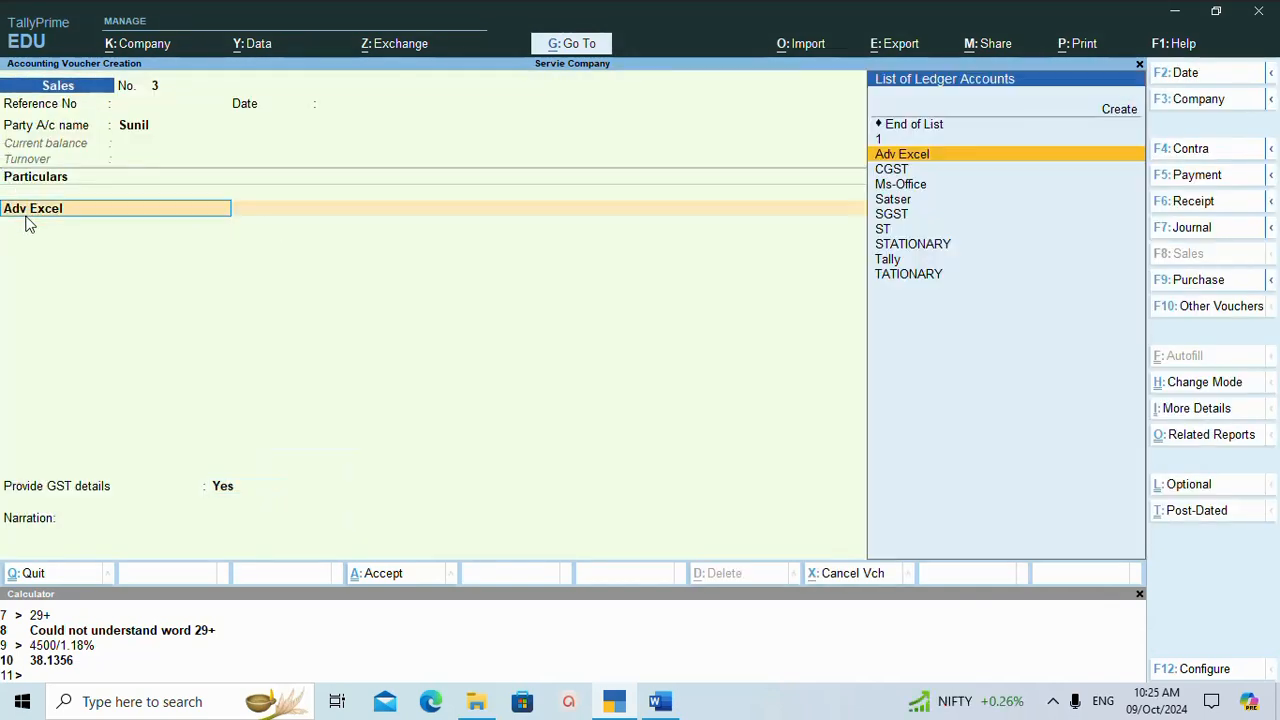
{"action": "key", "text": "Return"}
{"action": "key", "text": "Return"}
{"action": "key", "text": "Return"}
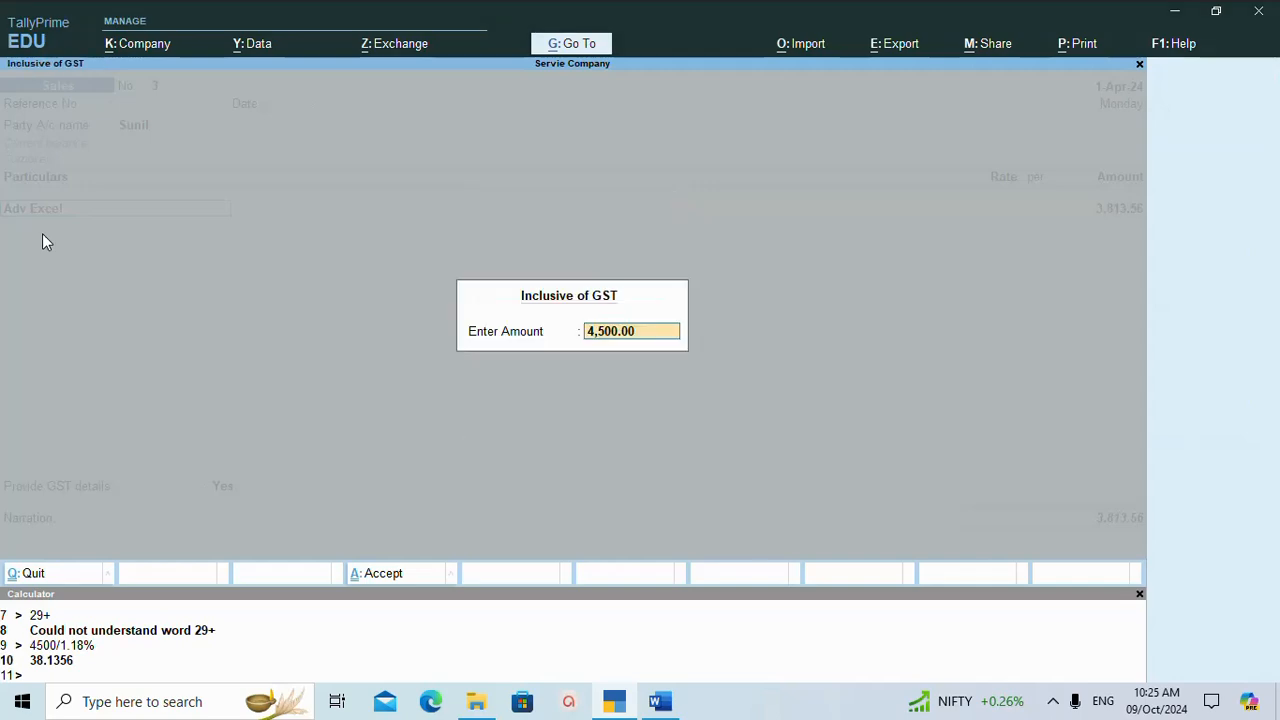
{"action": "key", "text": "Return"}
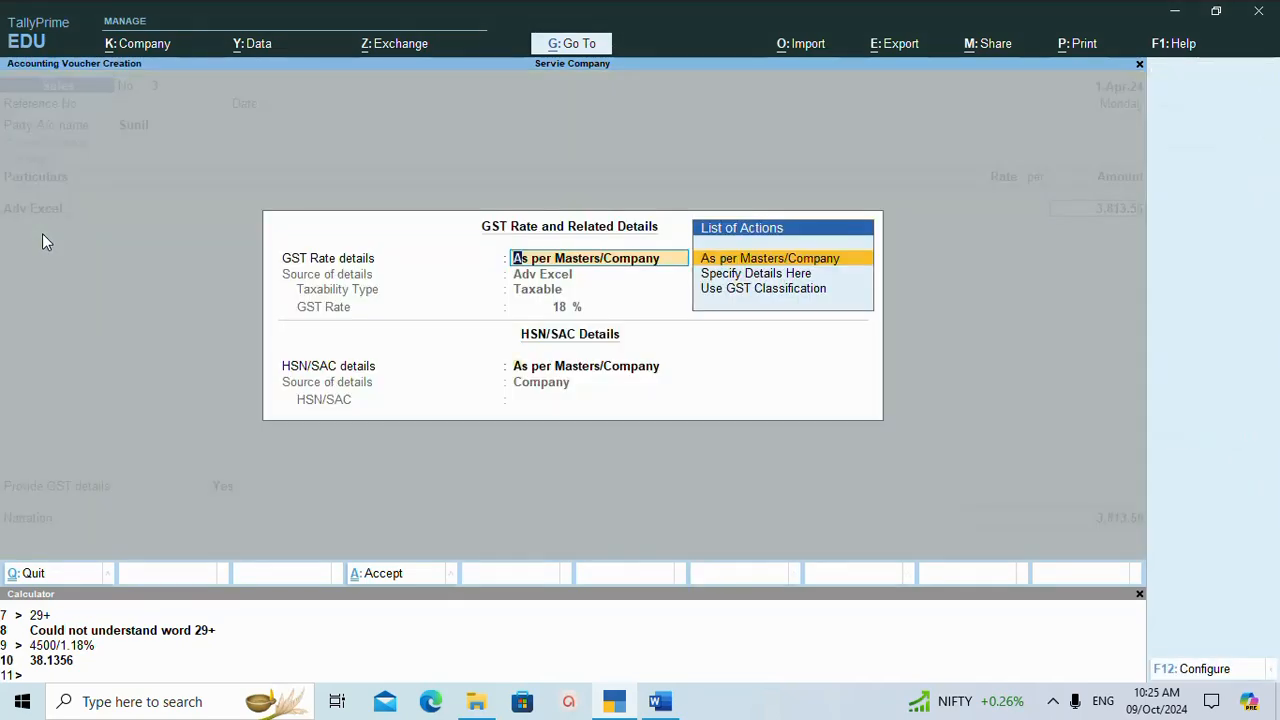
{"action": "key", "text": "Return"}
{"action": "key", "text": "Return"}
Add CGST and SGST lines below Adv Excel with their calculated amounts, and end the particulars list.
{"action": "type", "text": "c"}
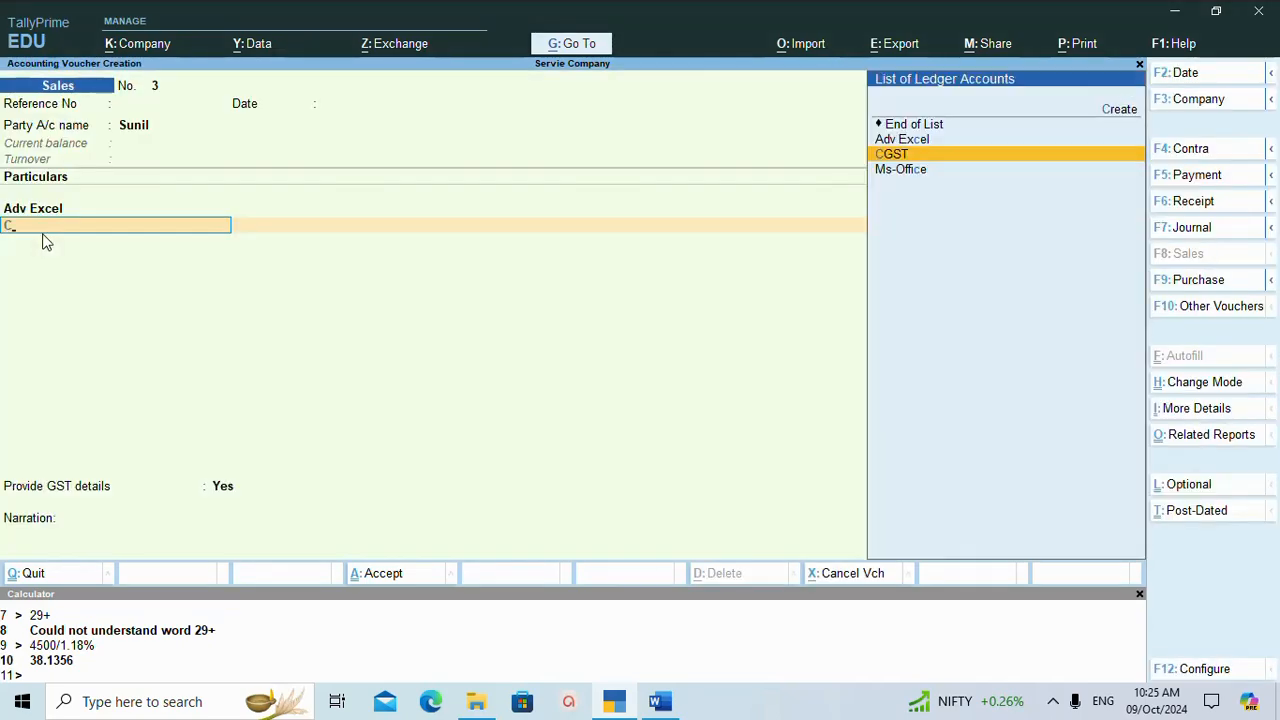
{"action": "key", "text": "Return"}
{"action": "key", "text": "Return"}
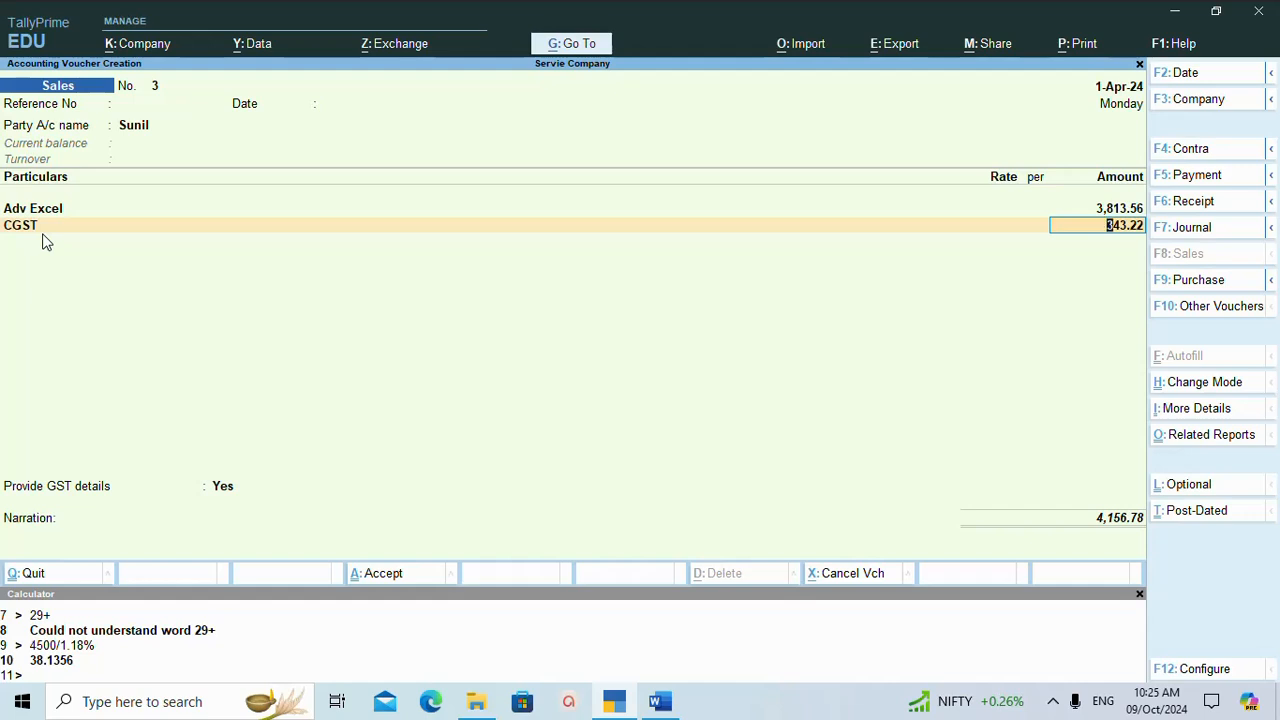
{"action": "key", "text": "Return"}
{"action": "type", "text": "S"}
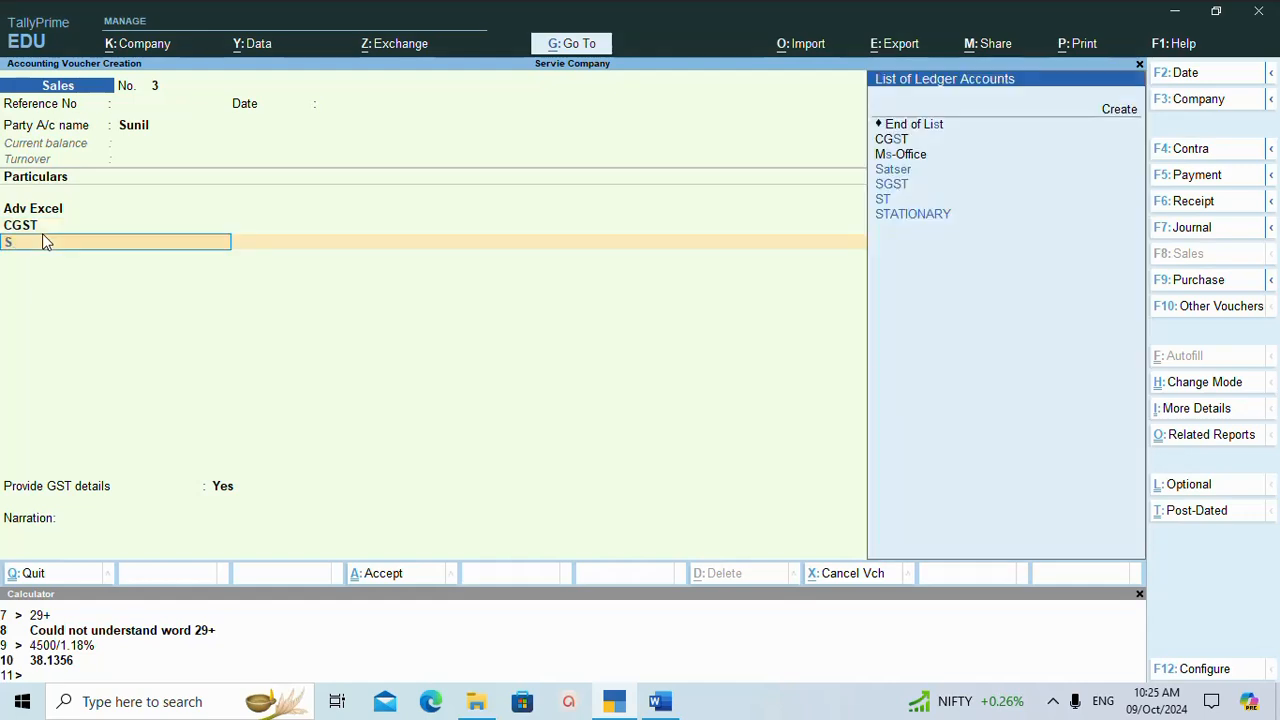
{"action": "key", "text": "Down"}
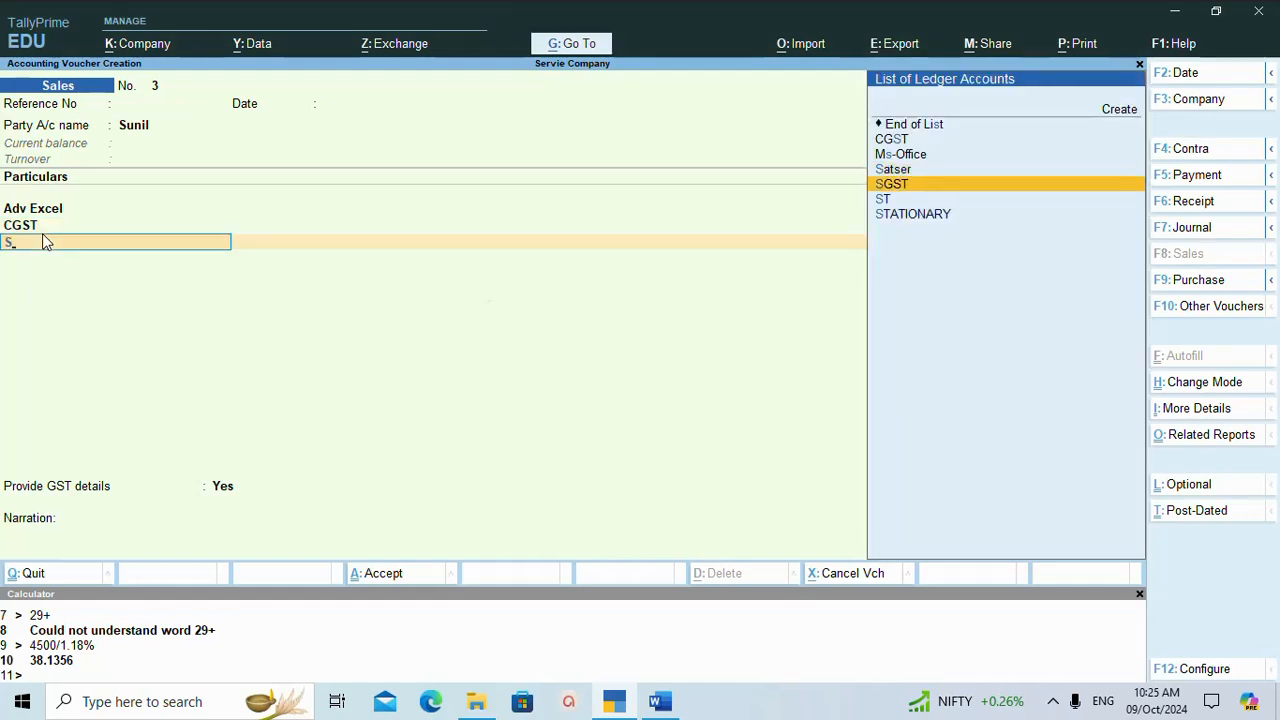
{"action": "key", "text": "Return"}
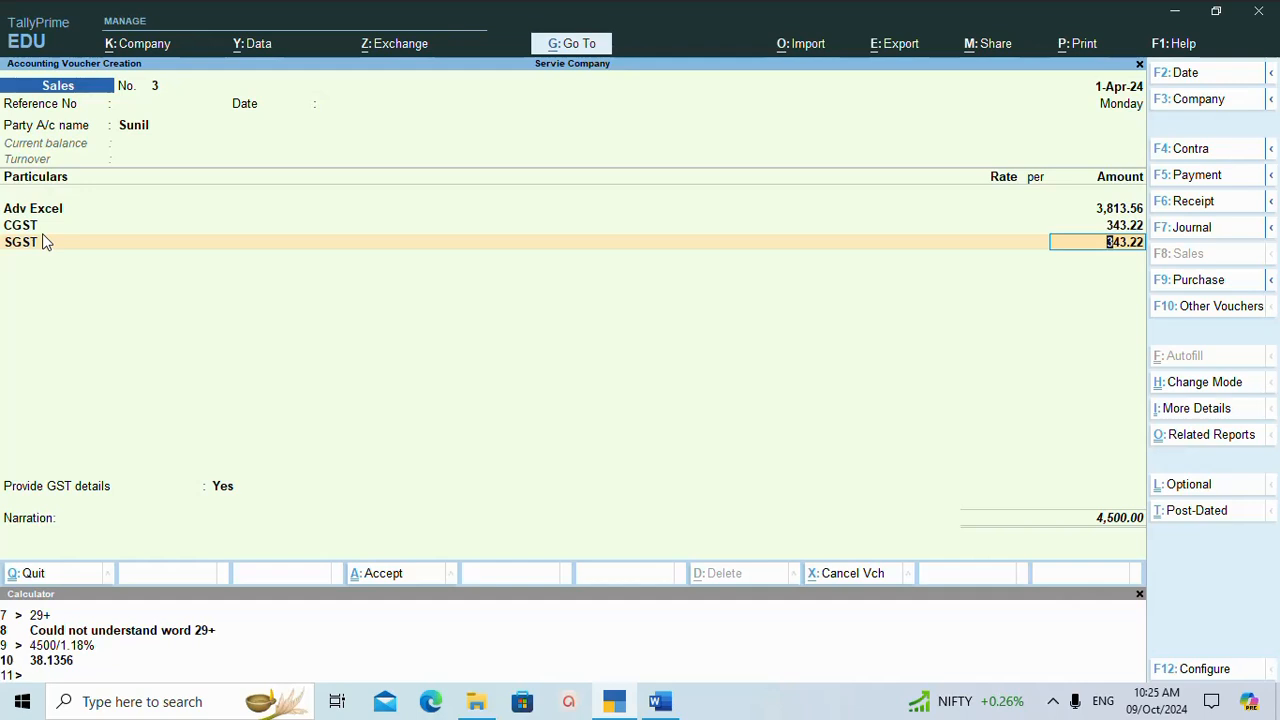
{"action": "key", "text": "Return"}
{"action": "key", "text": "Return"}
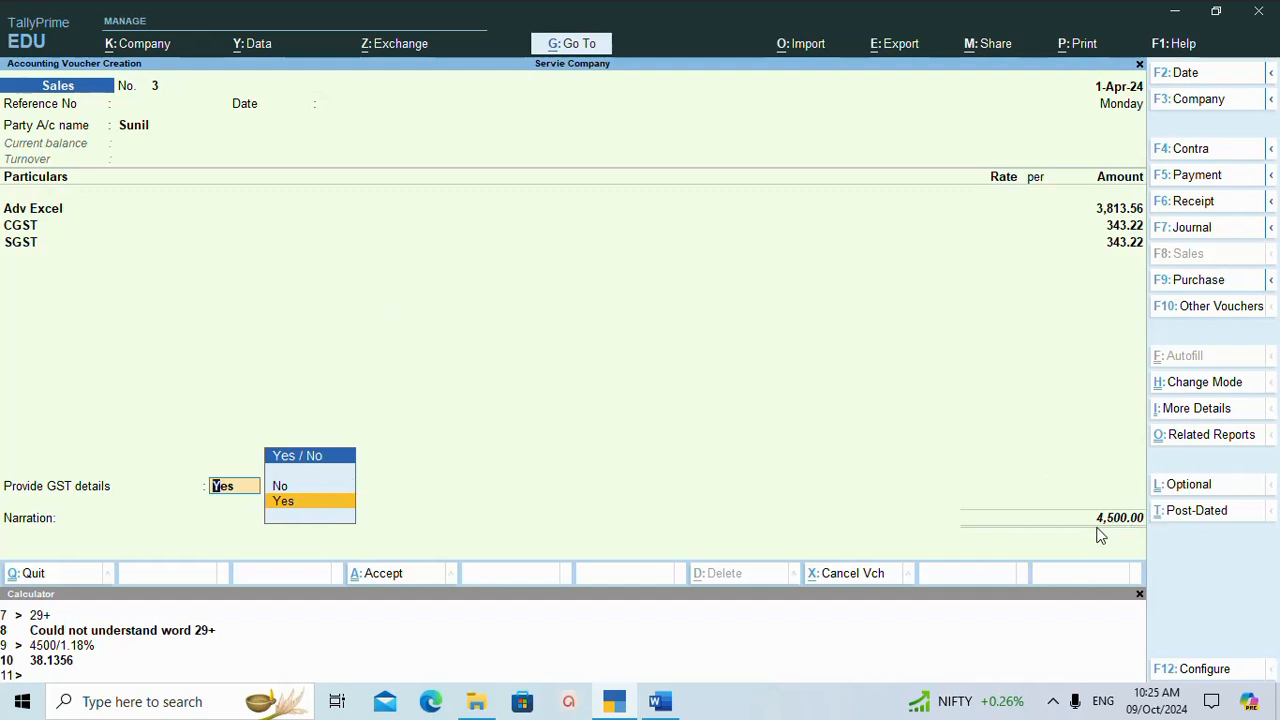
Leave the additional shipping bill details blank and set Provide GST details to No.
{"action": "key", "text": "Return"}
{"action": "key", "text": "Return"}
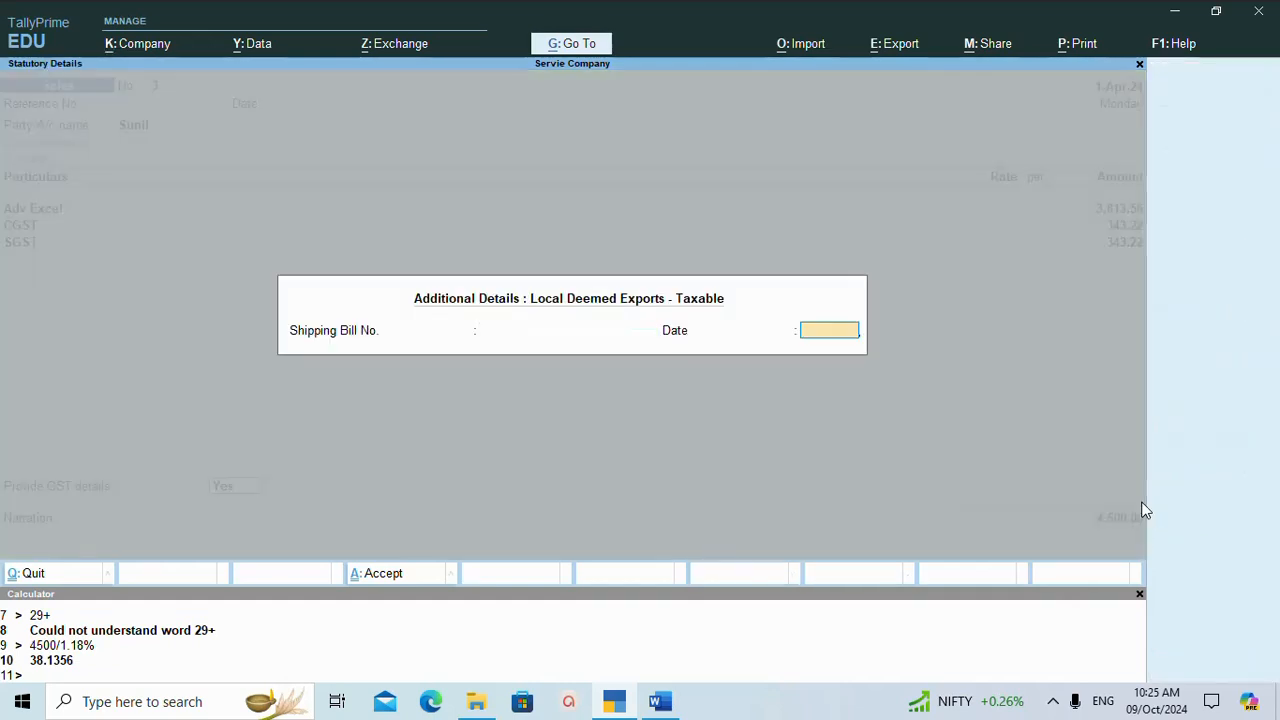
{"action": "key", "text": "Return"}
{"action": "key", "text": "Up"}
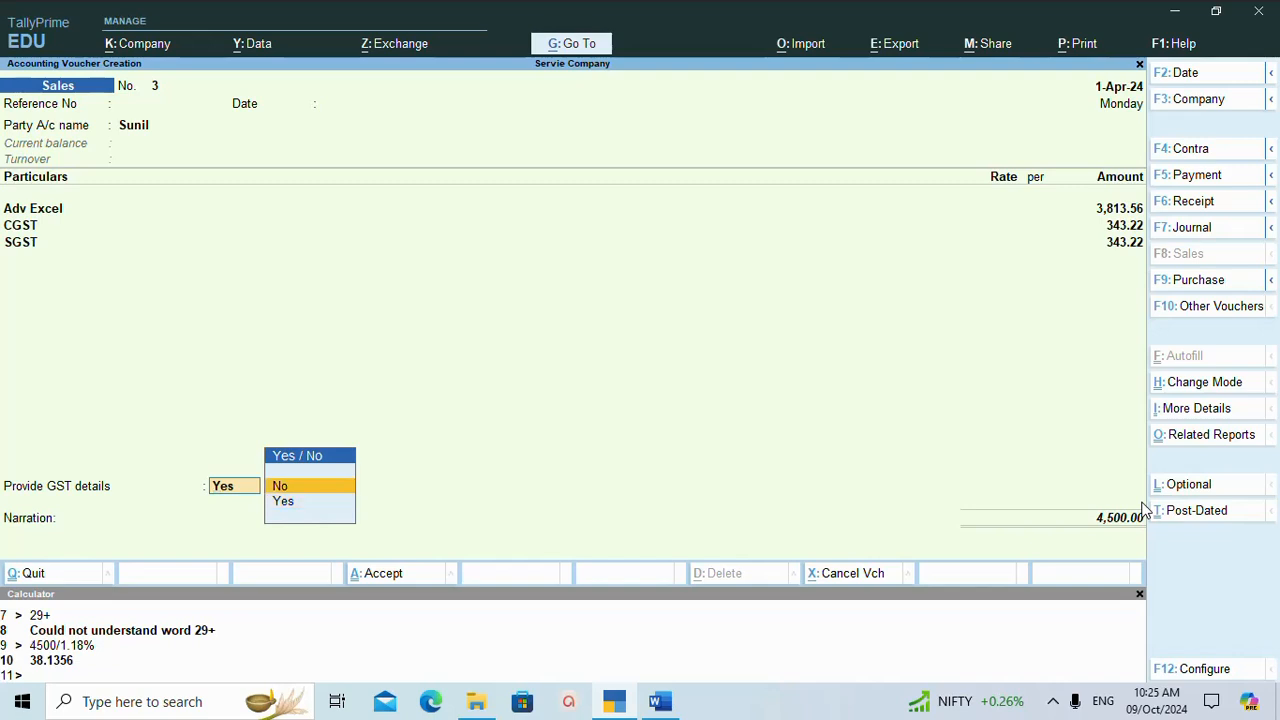
{"action": "key", "text": "Return"}
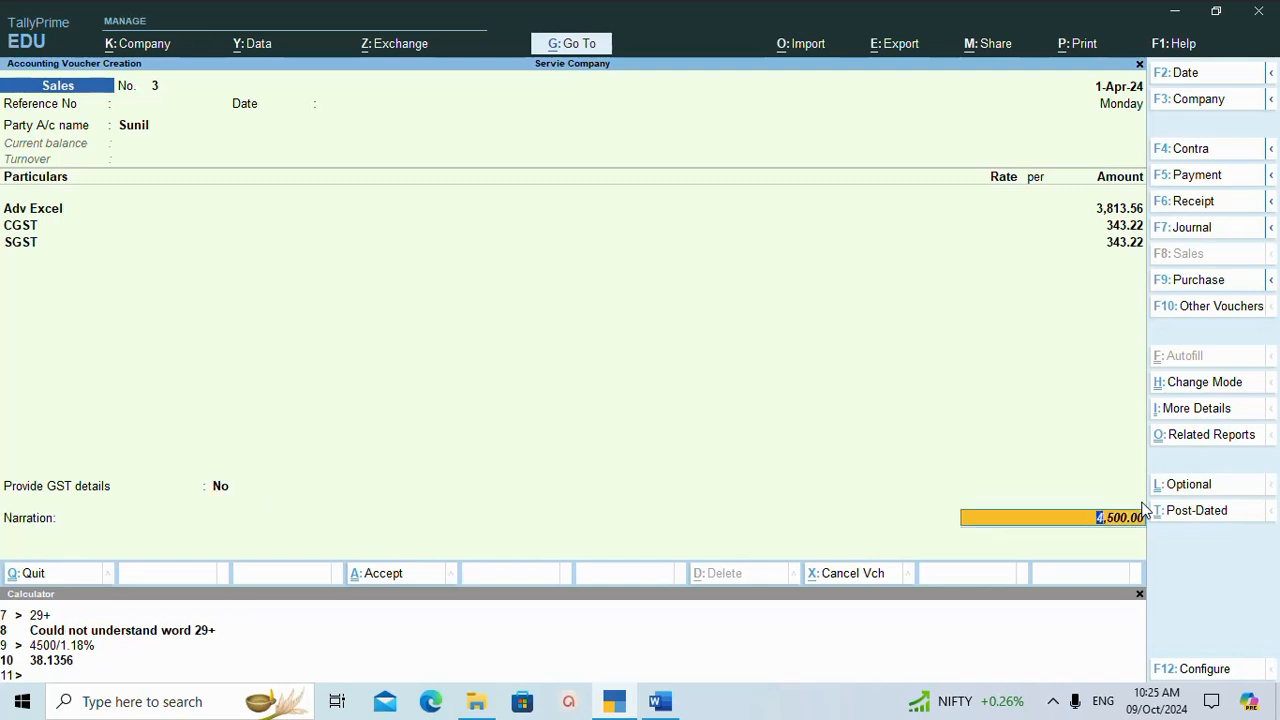
Leave the narration blank, save the Adv Excel sales voucher and leave voucher creation.
{"action": "key", "text": "Return"}
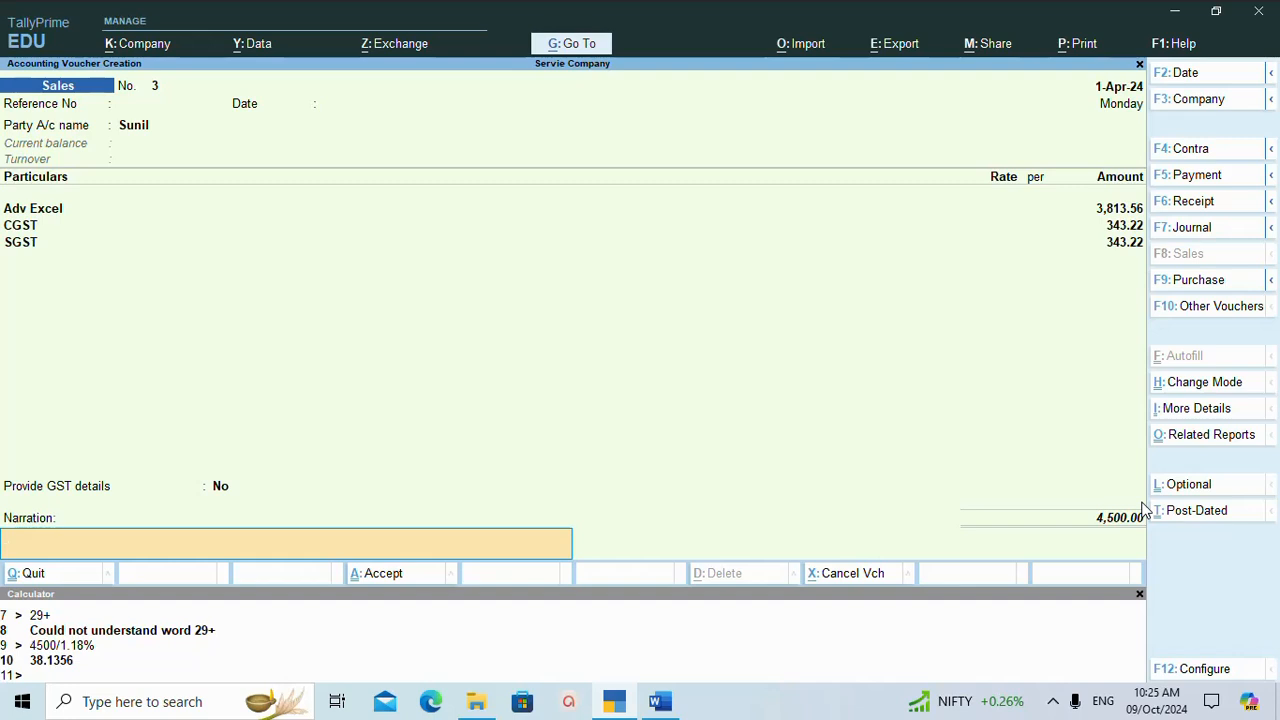
{"action": "key", "text": "Return"}
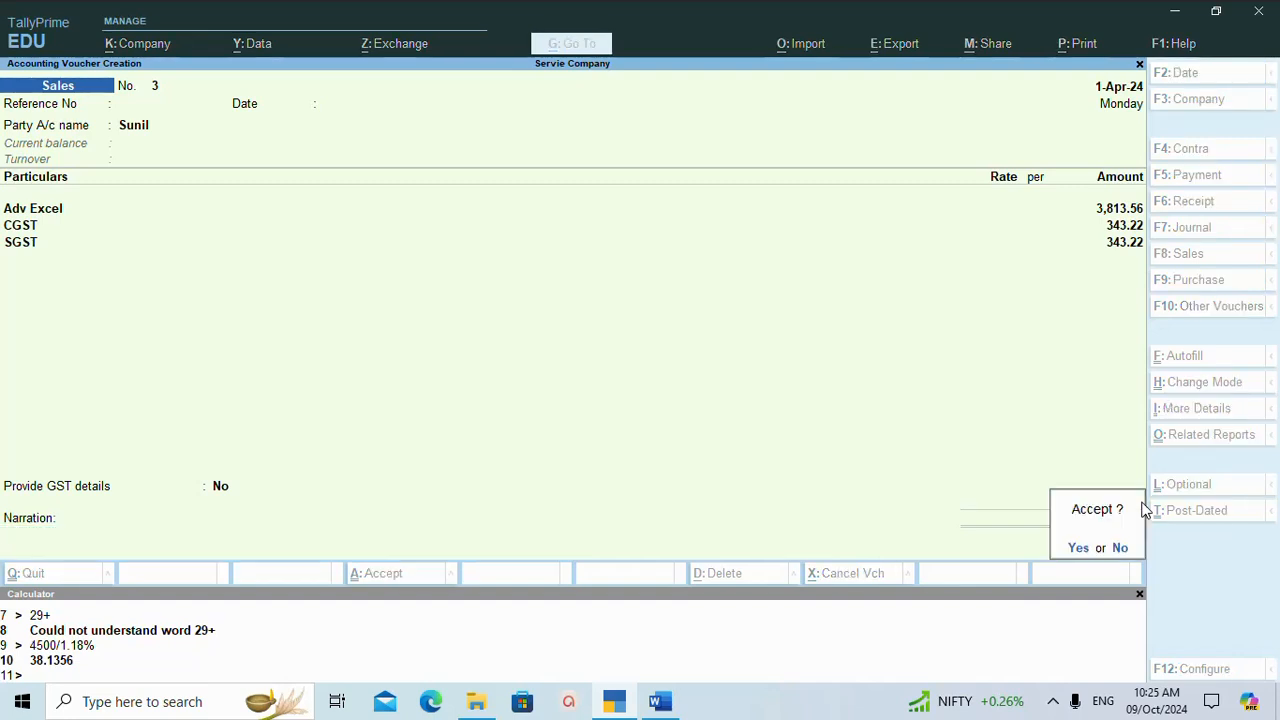
{"action": "key", "text": "Return"}
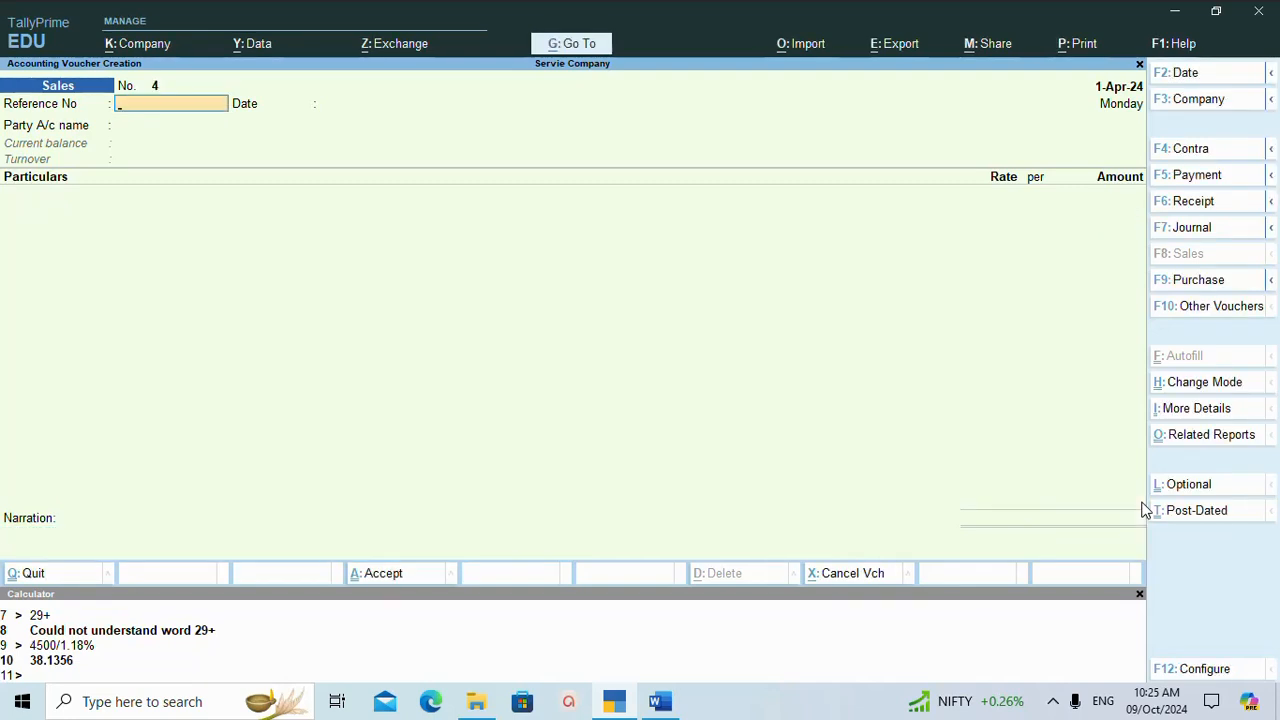
{"action": "key", "text": "Escape"}
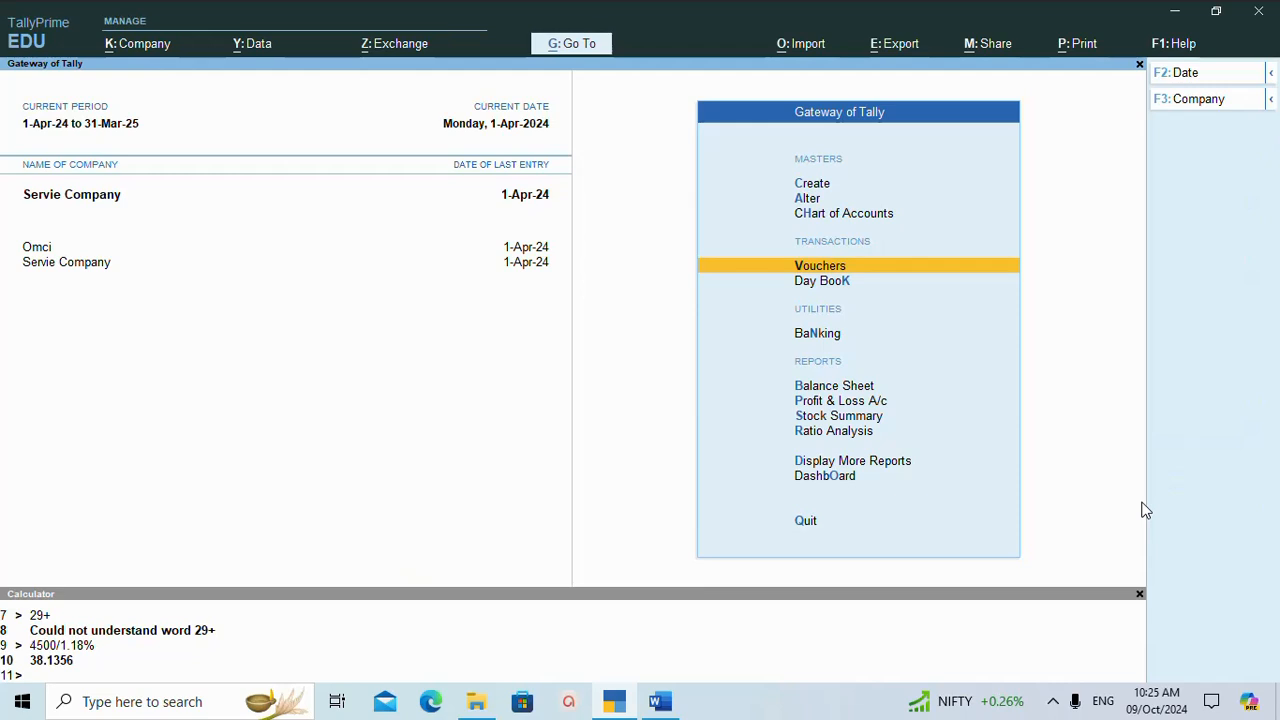
Review sales voucher no. 3 from the Day Book, then close it without changes and leave the Day Book.
{"action": "key", "text": "Down"}
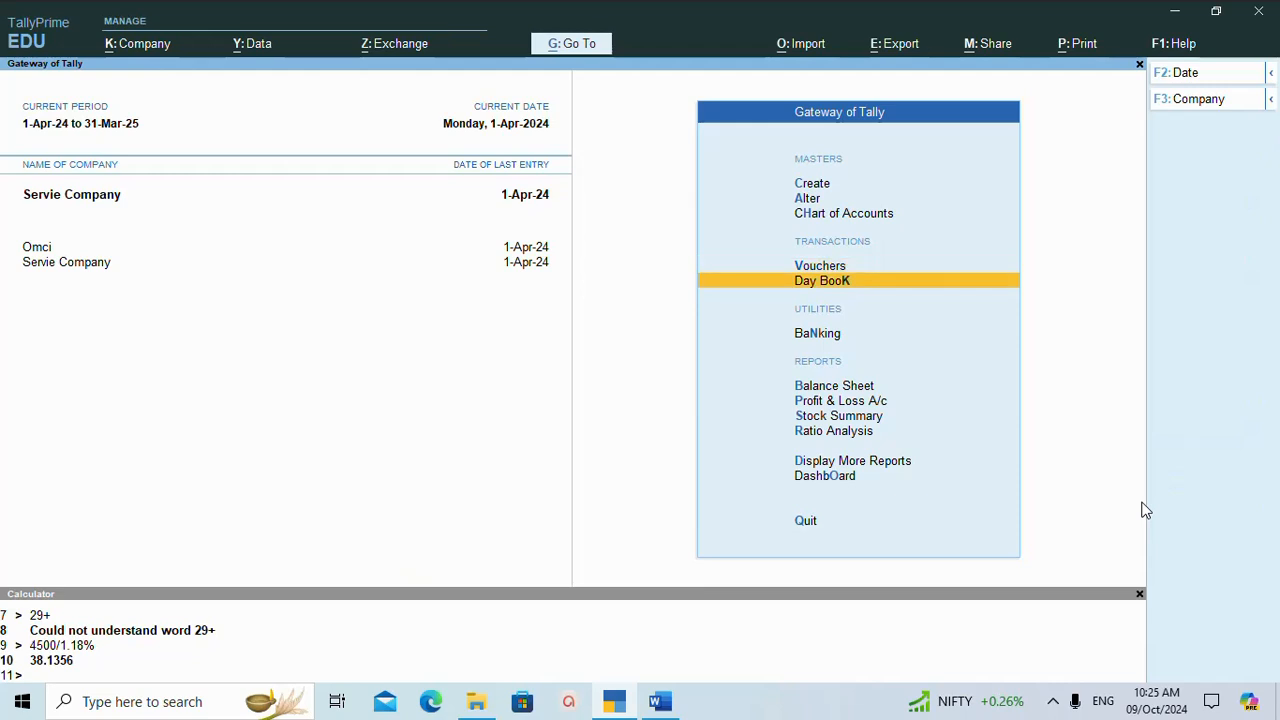
{"action": "key", "text": "Return"}
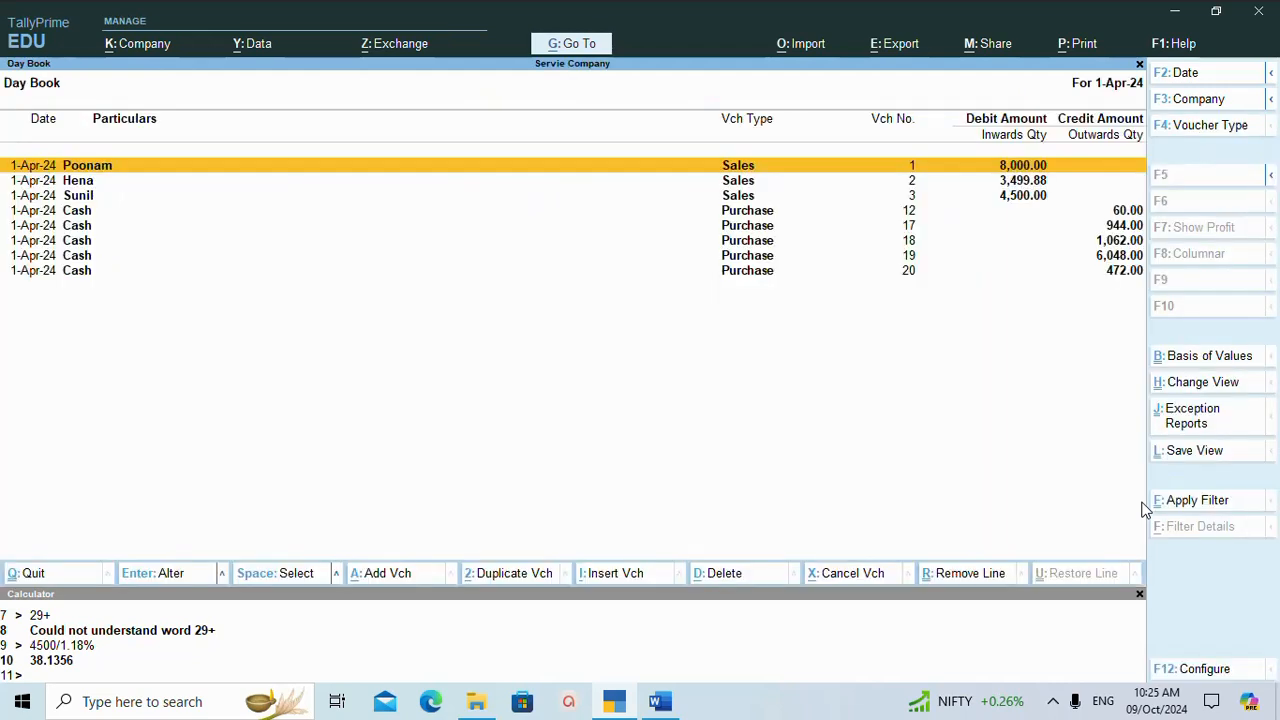
{"action": "key", "text": "Down"}
{"action": "key", "text": "Down"}
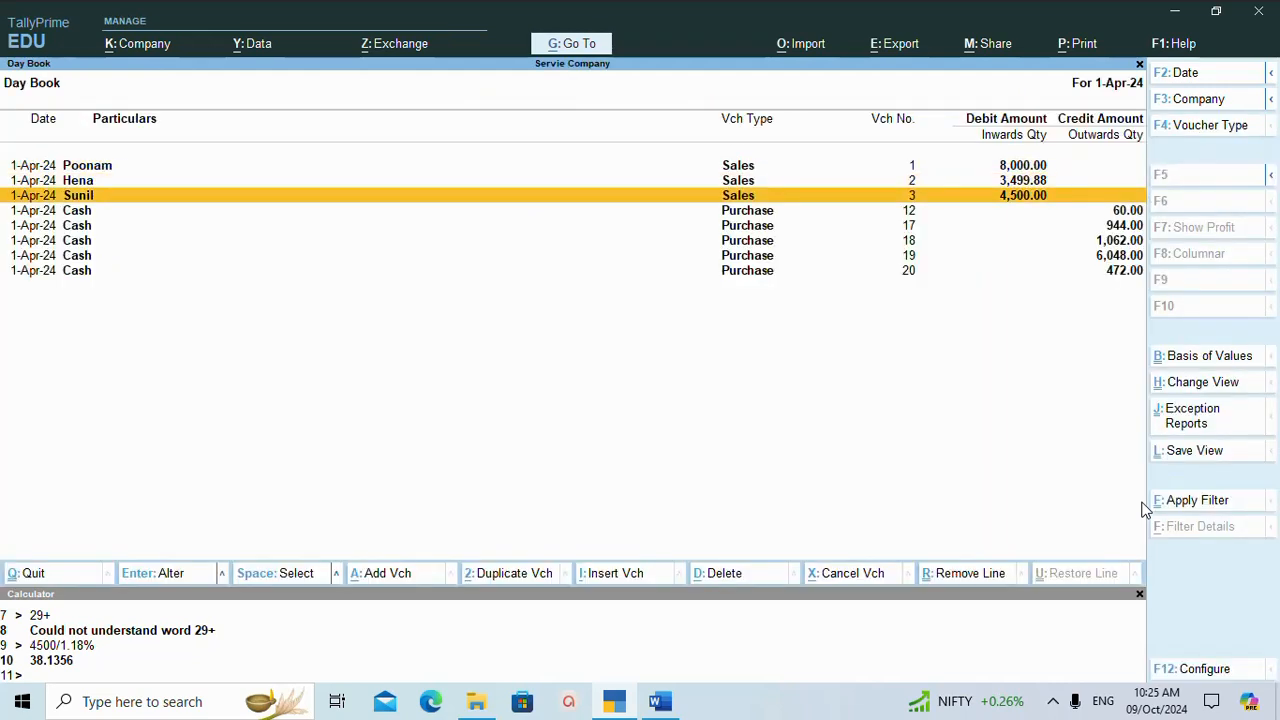
{"action": "key", "text": "Return"}
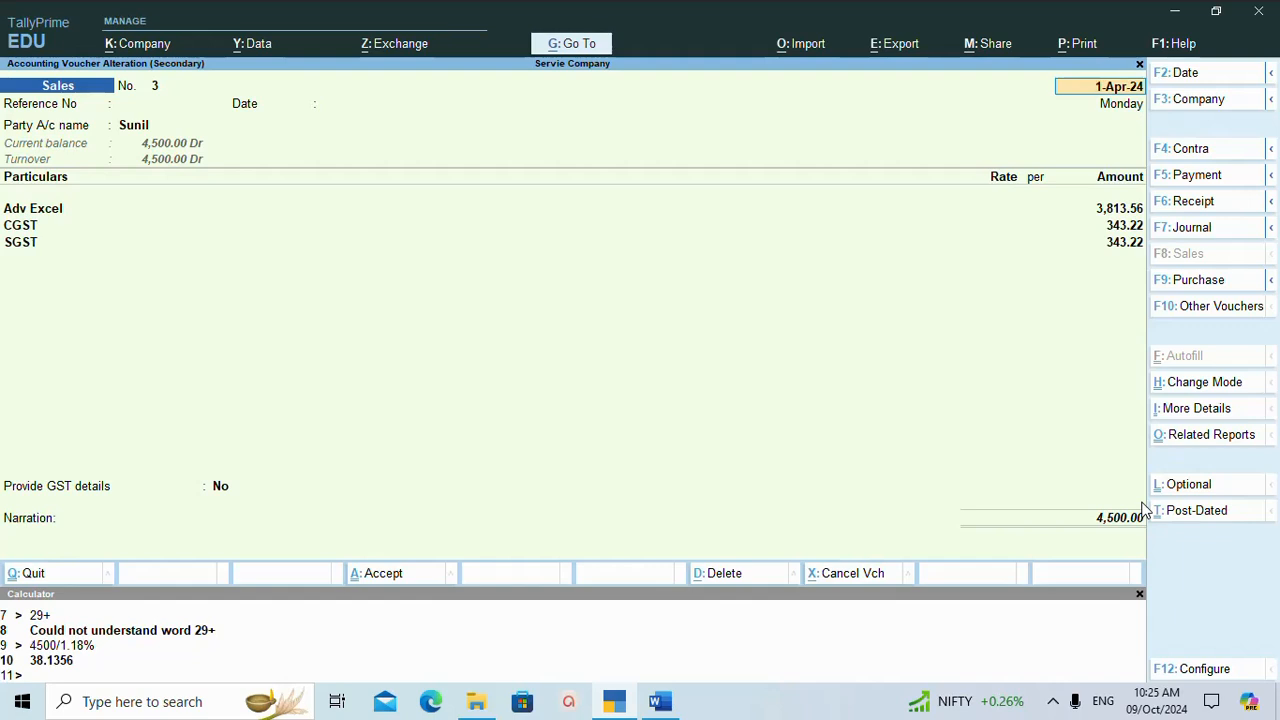
{"action": "key", "text": "Escape"}
{"action": "key", "text": "y"}
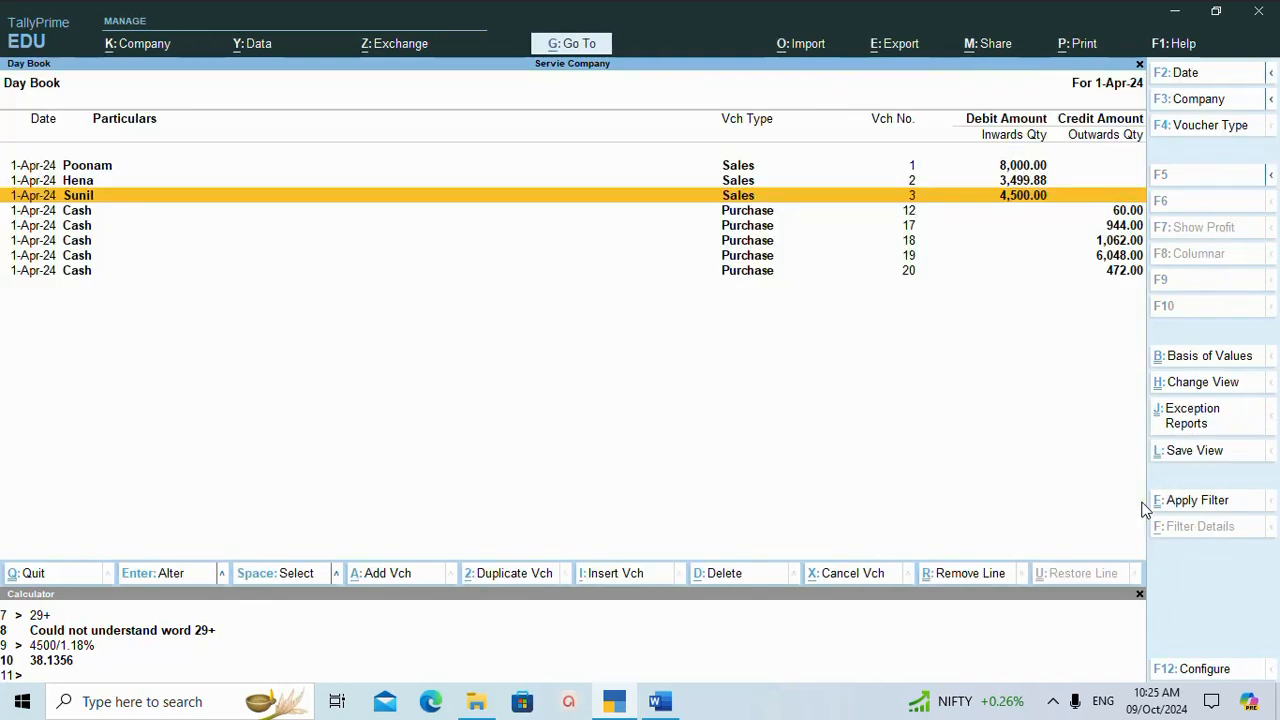
{"action": "key", "text": "Escape"}
Display the Sales Register from the account books and list all sales vouchers for April.
{"action": "key", "text": "Down"}
{"action": "key", "text": "Down"}
{"action": "key", "text": "Down"}
{"action": "key", "text": "Down"}
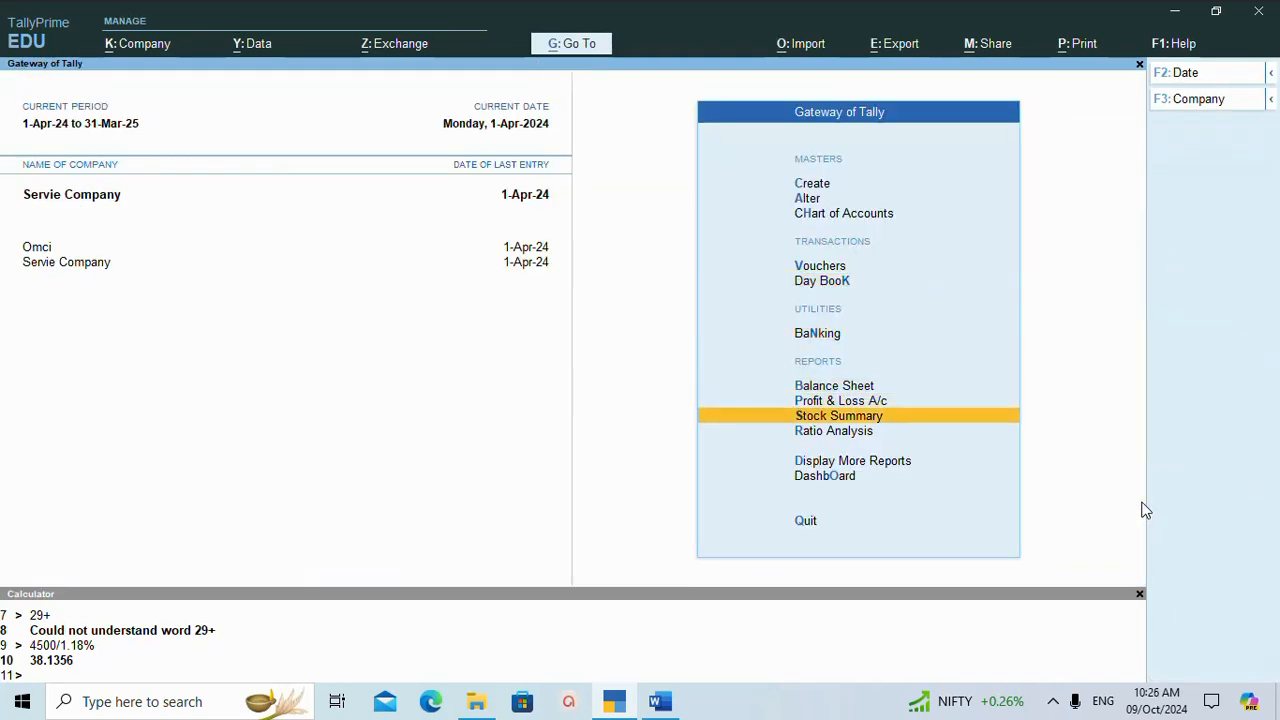
{"action": "key", "text": "Down"}
{"action": "key", "text": "Down"}
{"action": "key", "text": "Return"}
{"action": "key", "text": "Down"}
{"action": "key", "text": "Down"}
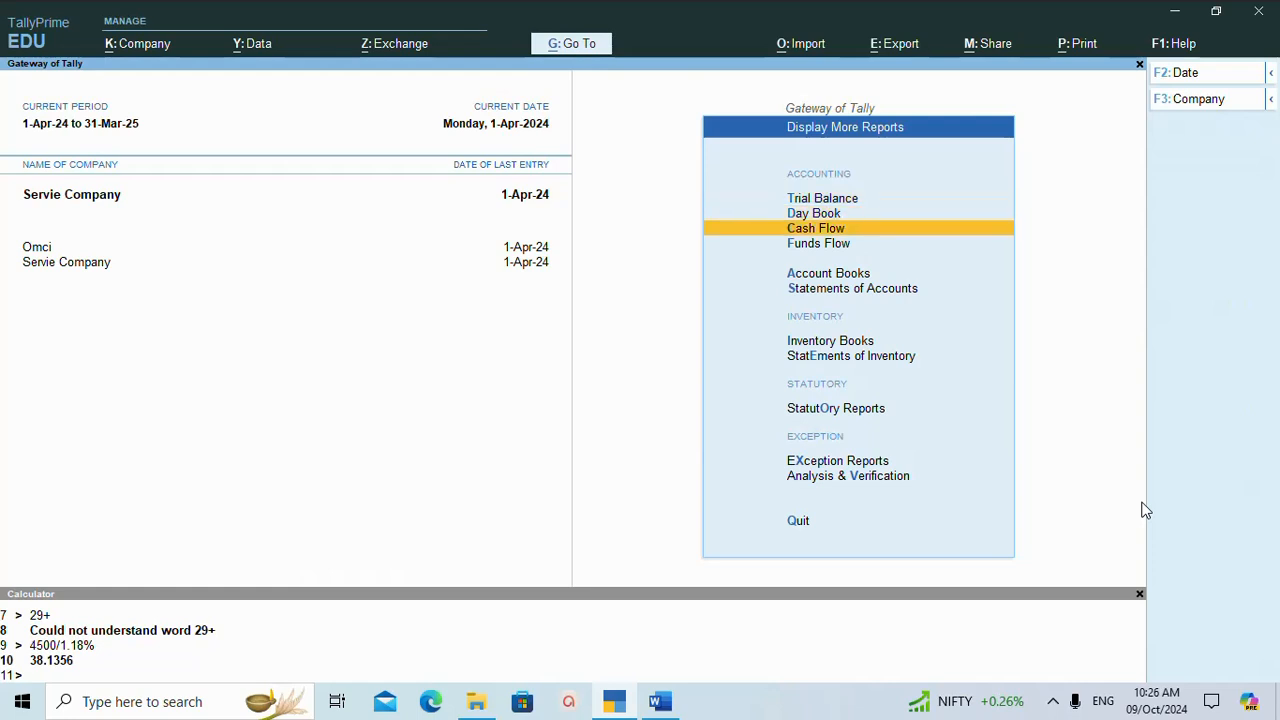
{"action": "key", "text": "Down"}
{"action": "key", "text": "Down"}
{"action": "key", "text": "Return"}
{"action": "key", "text": "Down"}
{"action": "key", "text": "Down"}
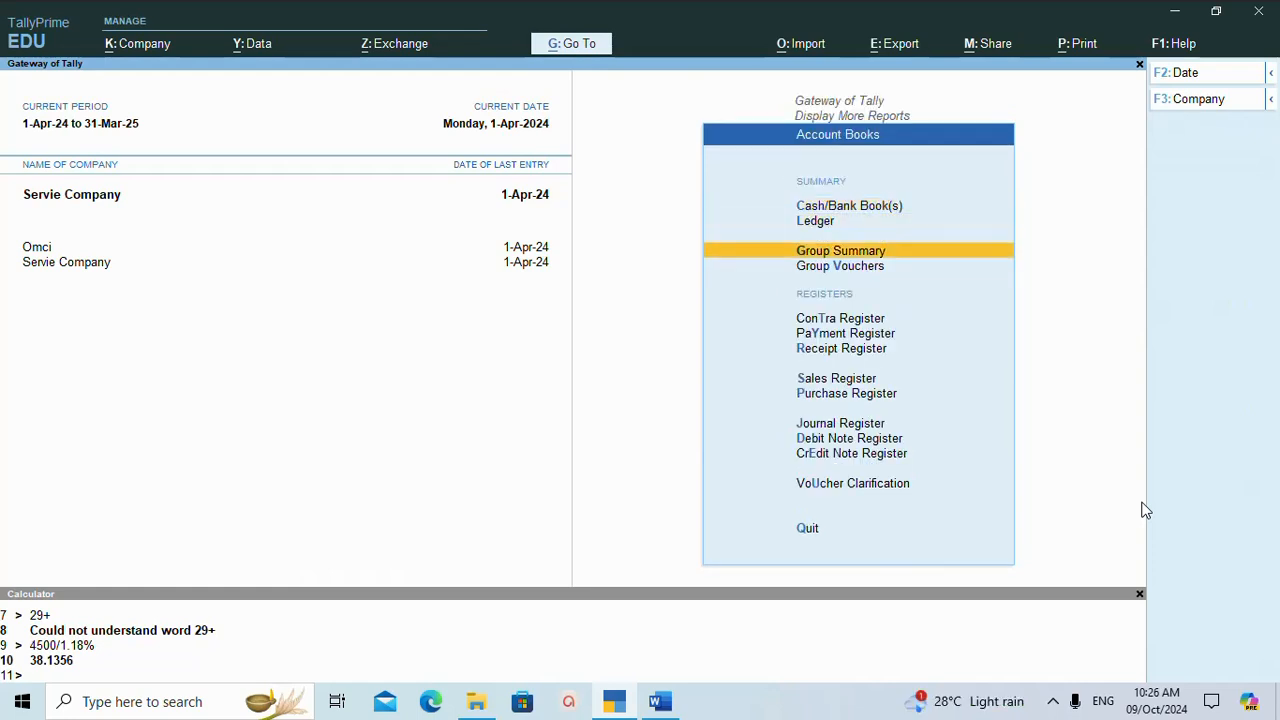
{"action": "key", "text": "Down"}
{"action": "key", "text": "Down"}
{"action": "key", "text": "Down"}
{"action": "key", "text": "Down"}
{"action": "key", "text": "Down"}
{"action": "key", "text": "Down"}
{"action": "key", "text": "Up"}
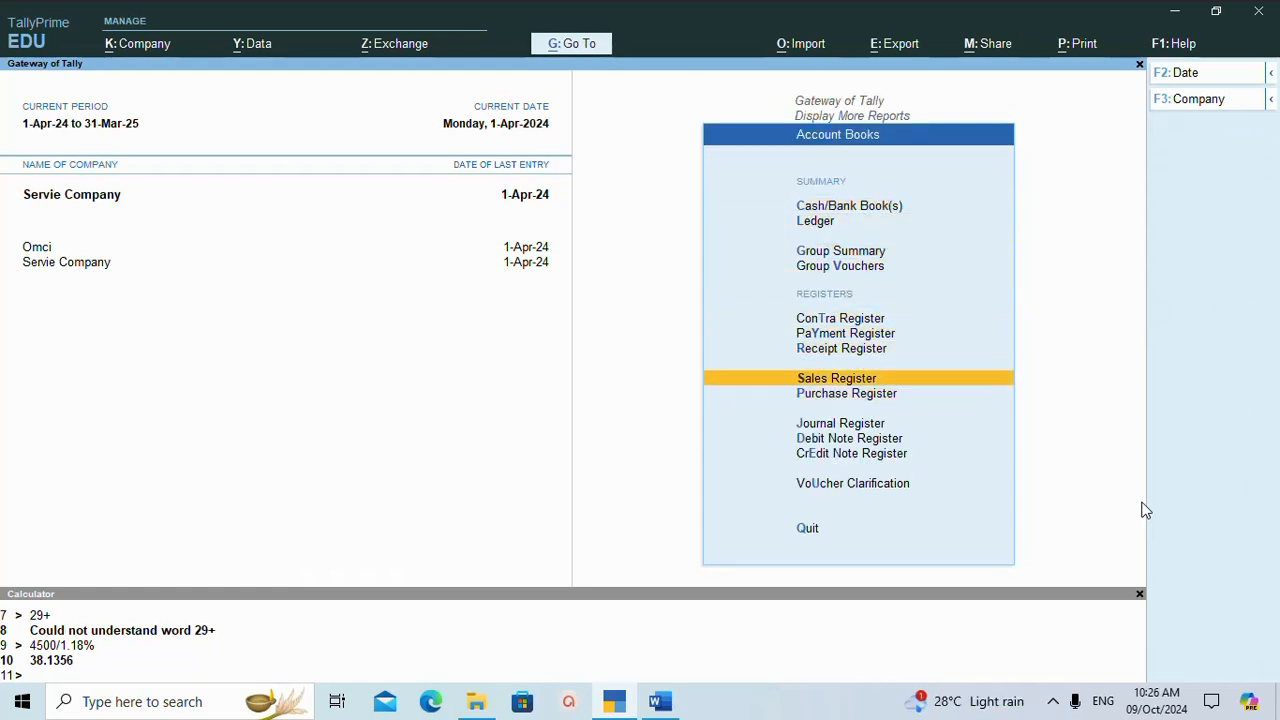
{"action": "key", "text": "Return"}
{"action": "key", "text": "Return"}
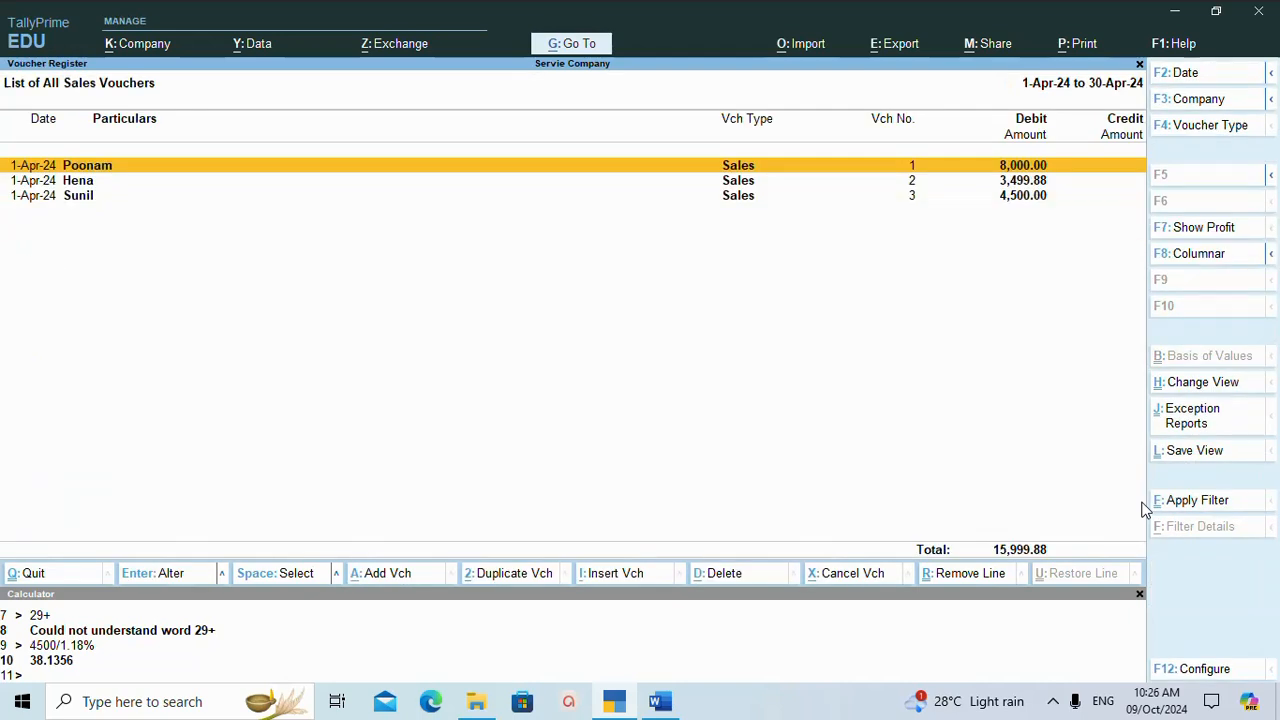
{"action": "left_click", "coordinate": [1053, 701]}
{"action": "left_click", "coordinate": [1075, 636]}
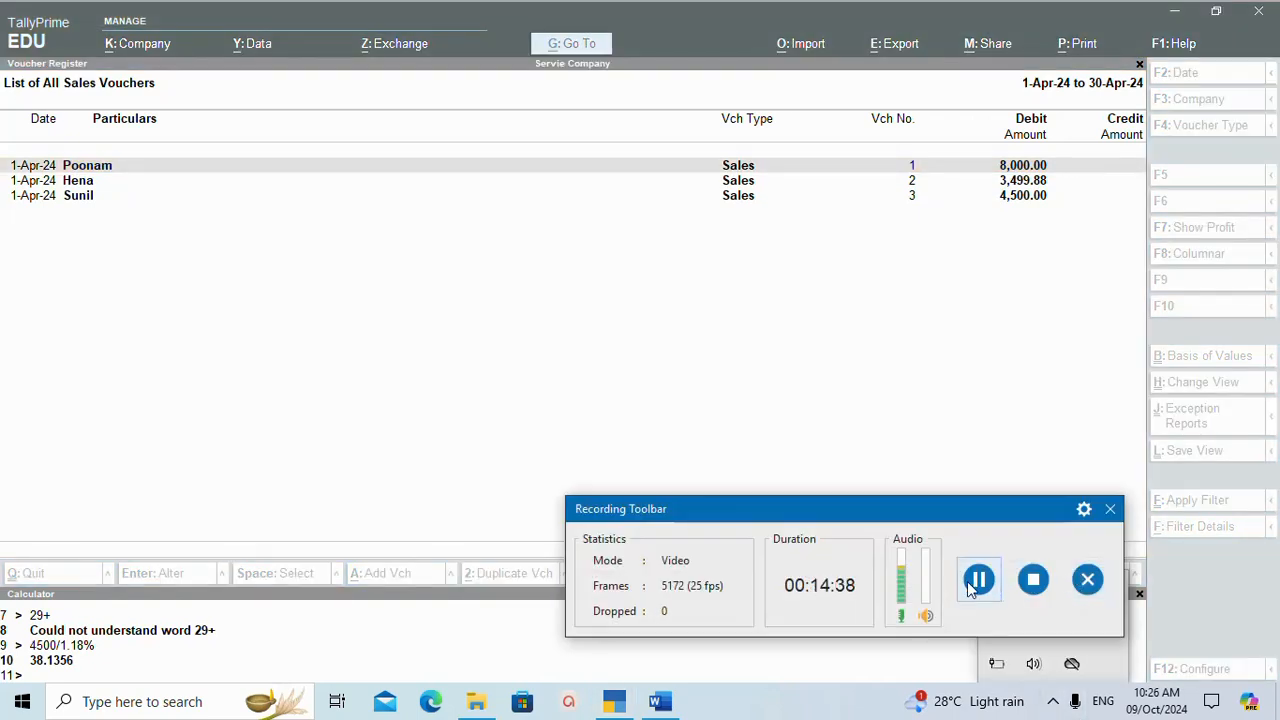